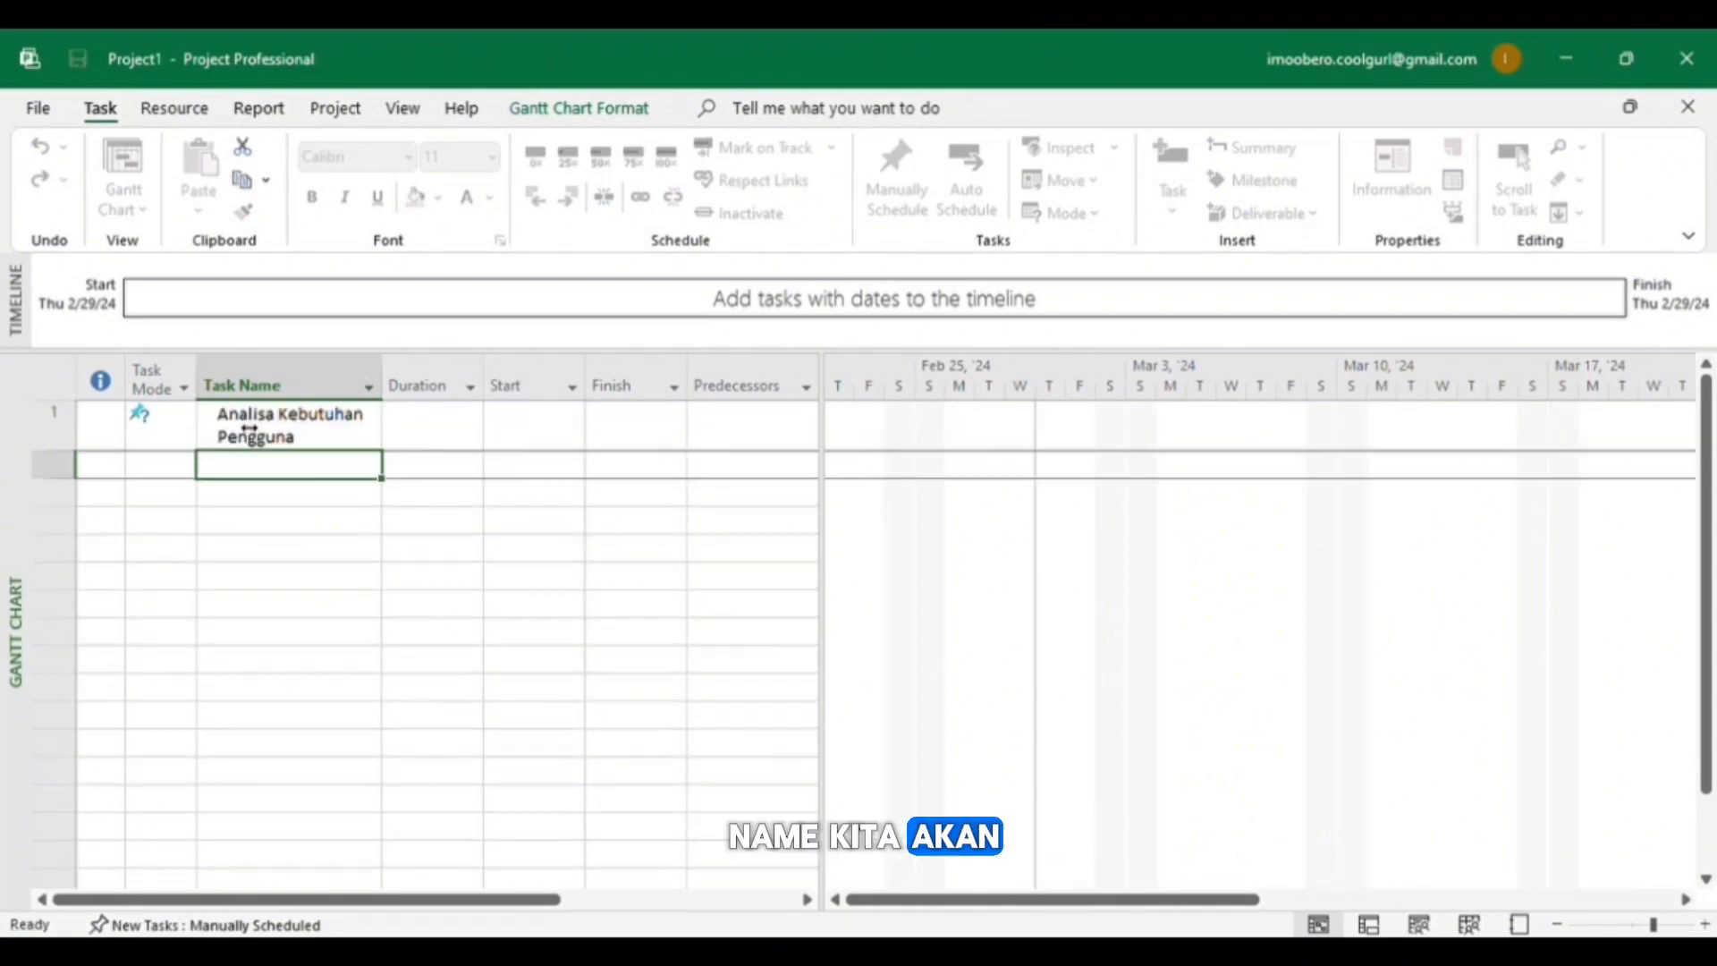
Step: Add the tasks Observasi Objek Wisata, Wawancara Pengguna, Analisis Kebutuhan Pengguna and Dokumentasi Analisa Kebutuhan below the first task
text(Observasi Objek Wisata)
key(Return)
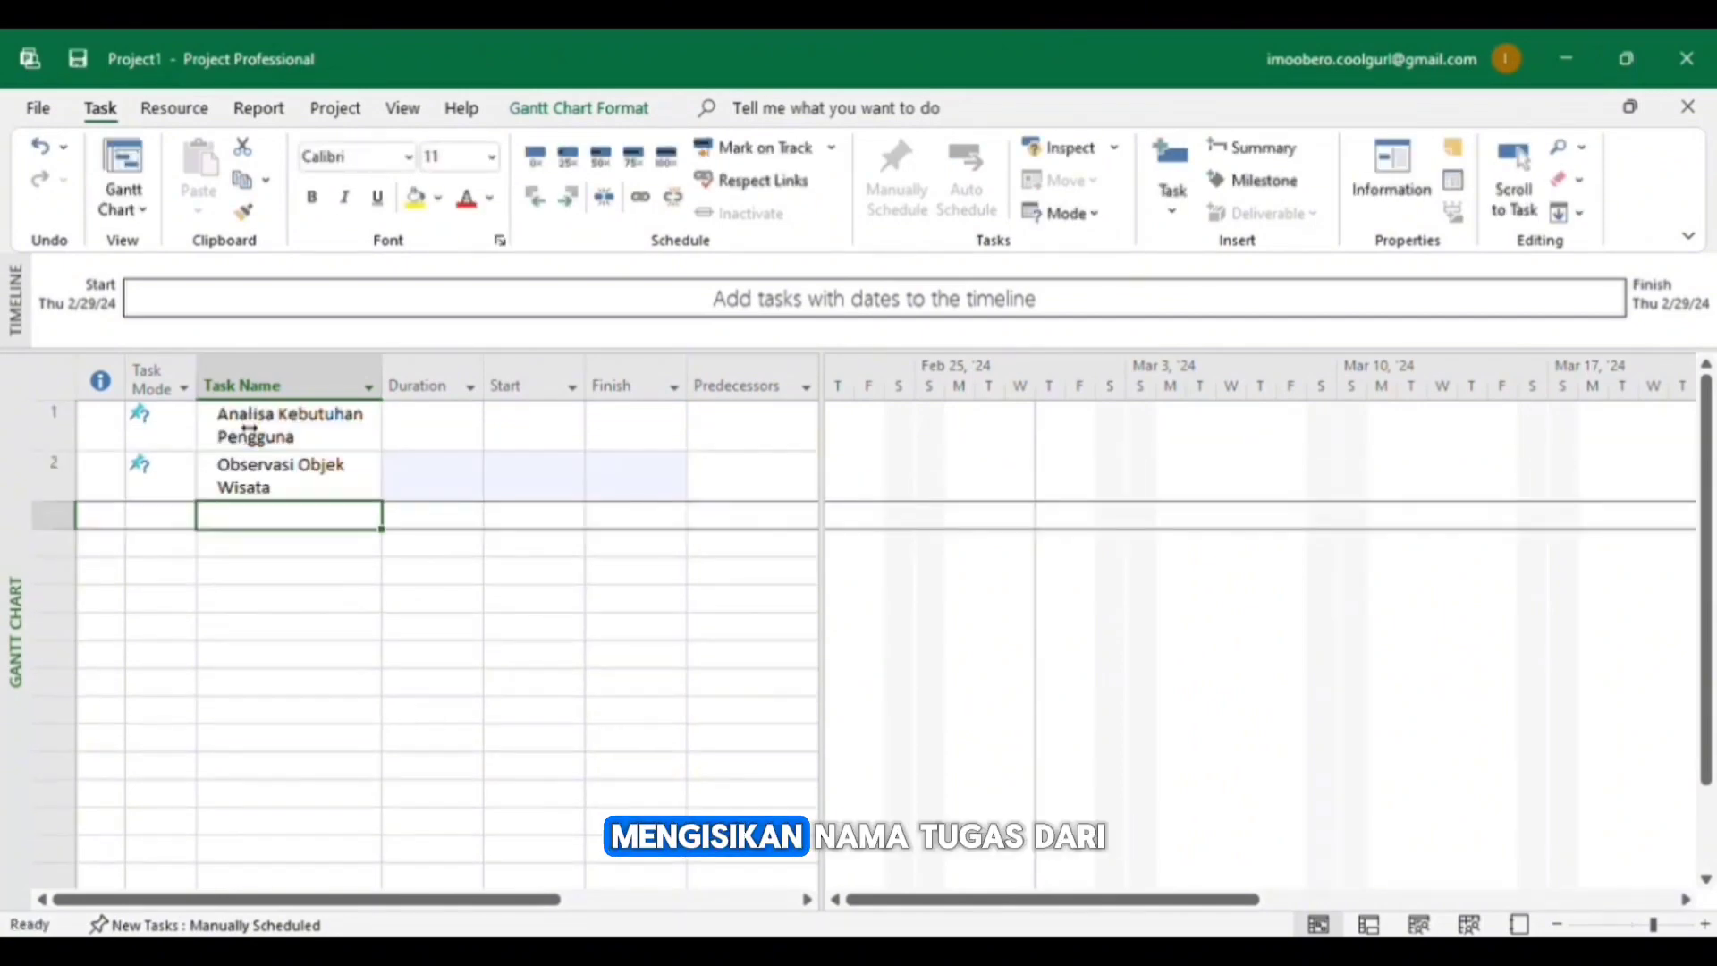
text(Wawancara Pengguna)
key(Return)
text(Analisis Kebutuhan Pengguna)
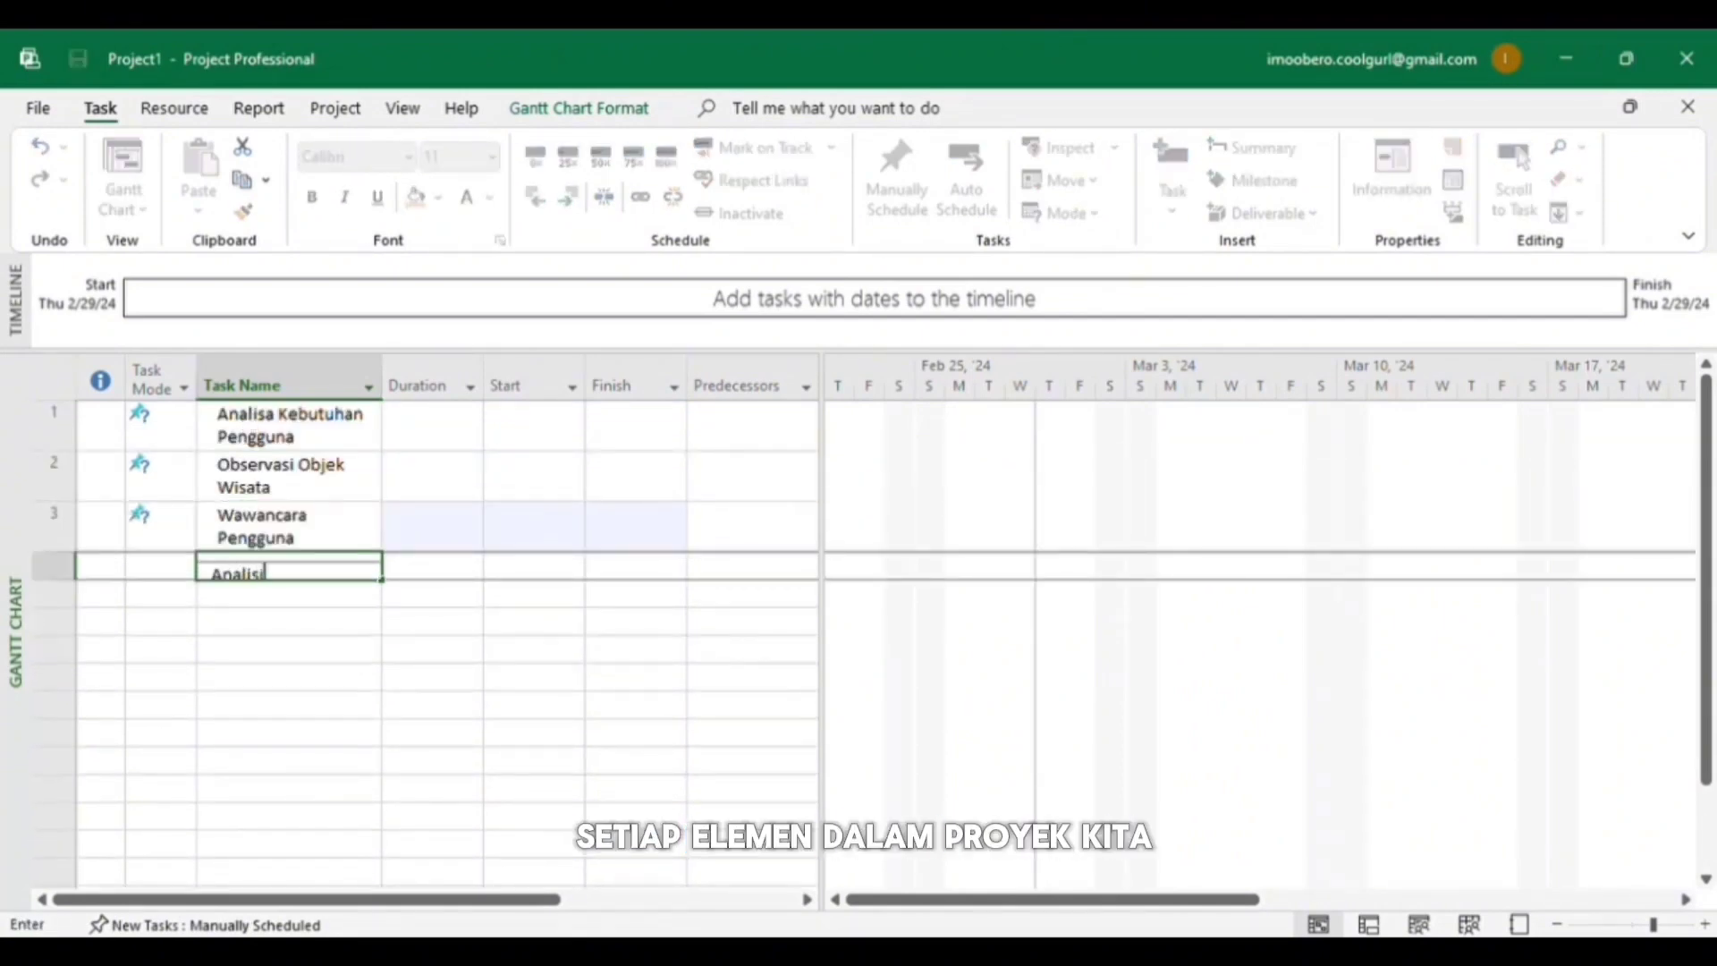
key(Return)
text(Dokumentasi Analisa)
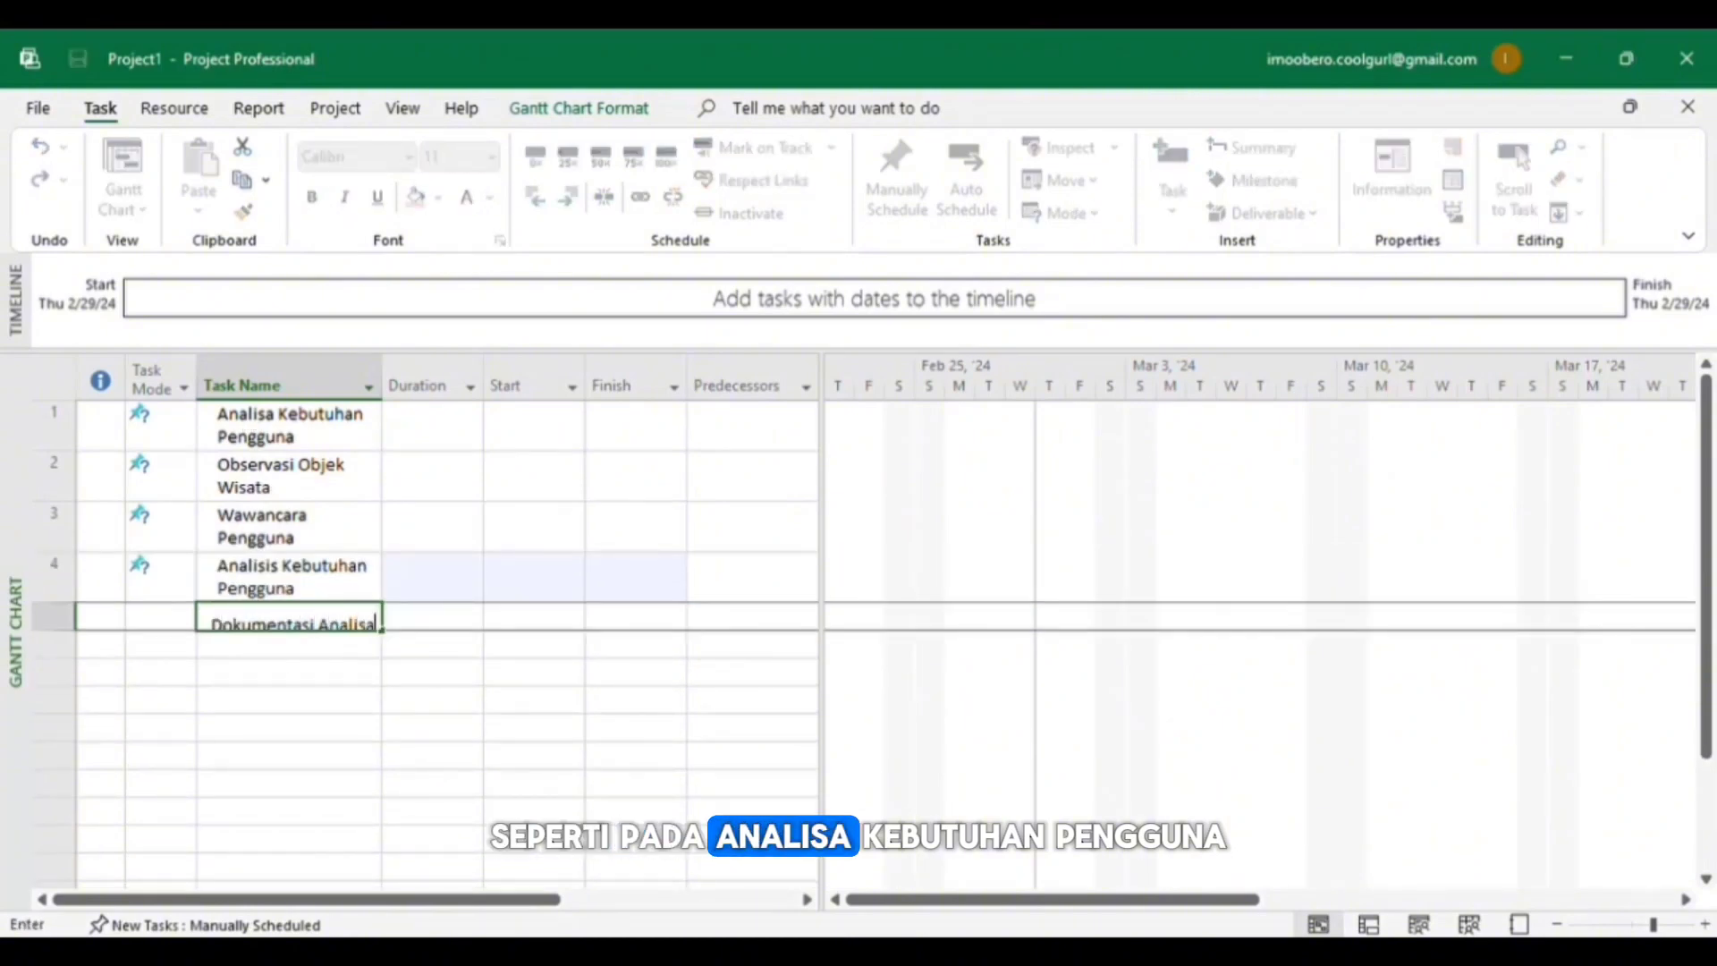
text( Kebutuhan)
key(Return)
Step: Add the tasks Analisa Sistem, Membuat Flowchart, Membuat DFD and Membuat ERD in rows 6 to 9
text(An)
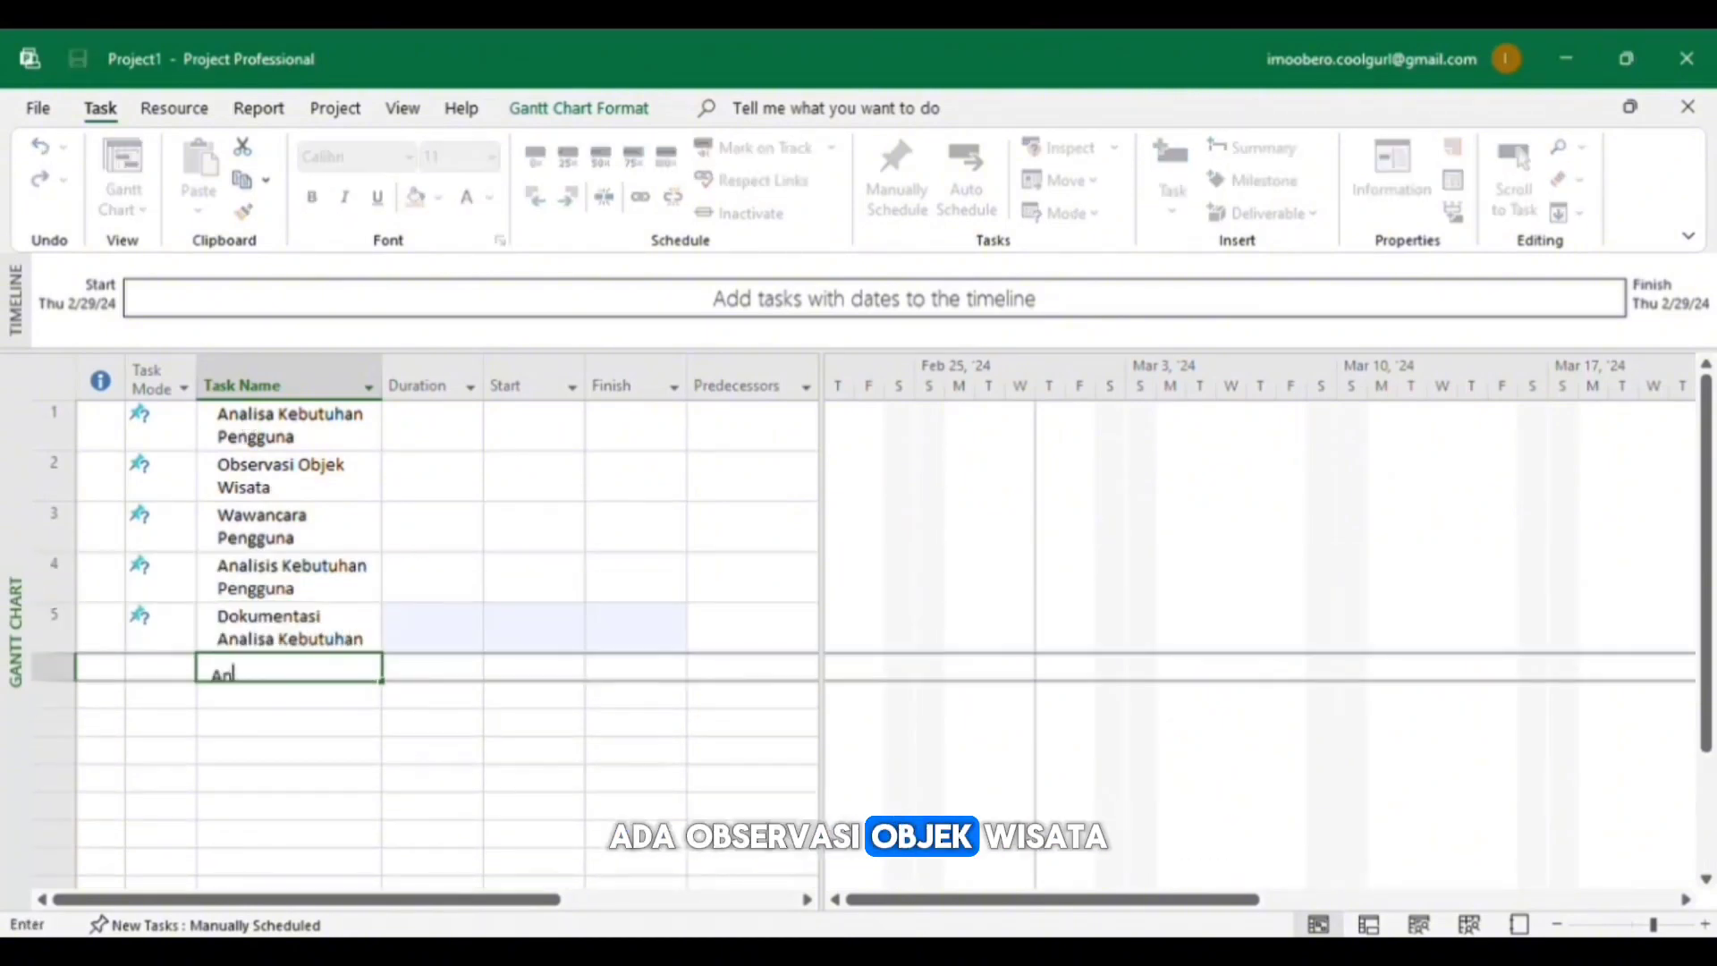
text(alisa Sistem)
key(Return)
text(Melbuat Flowc)
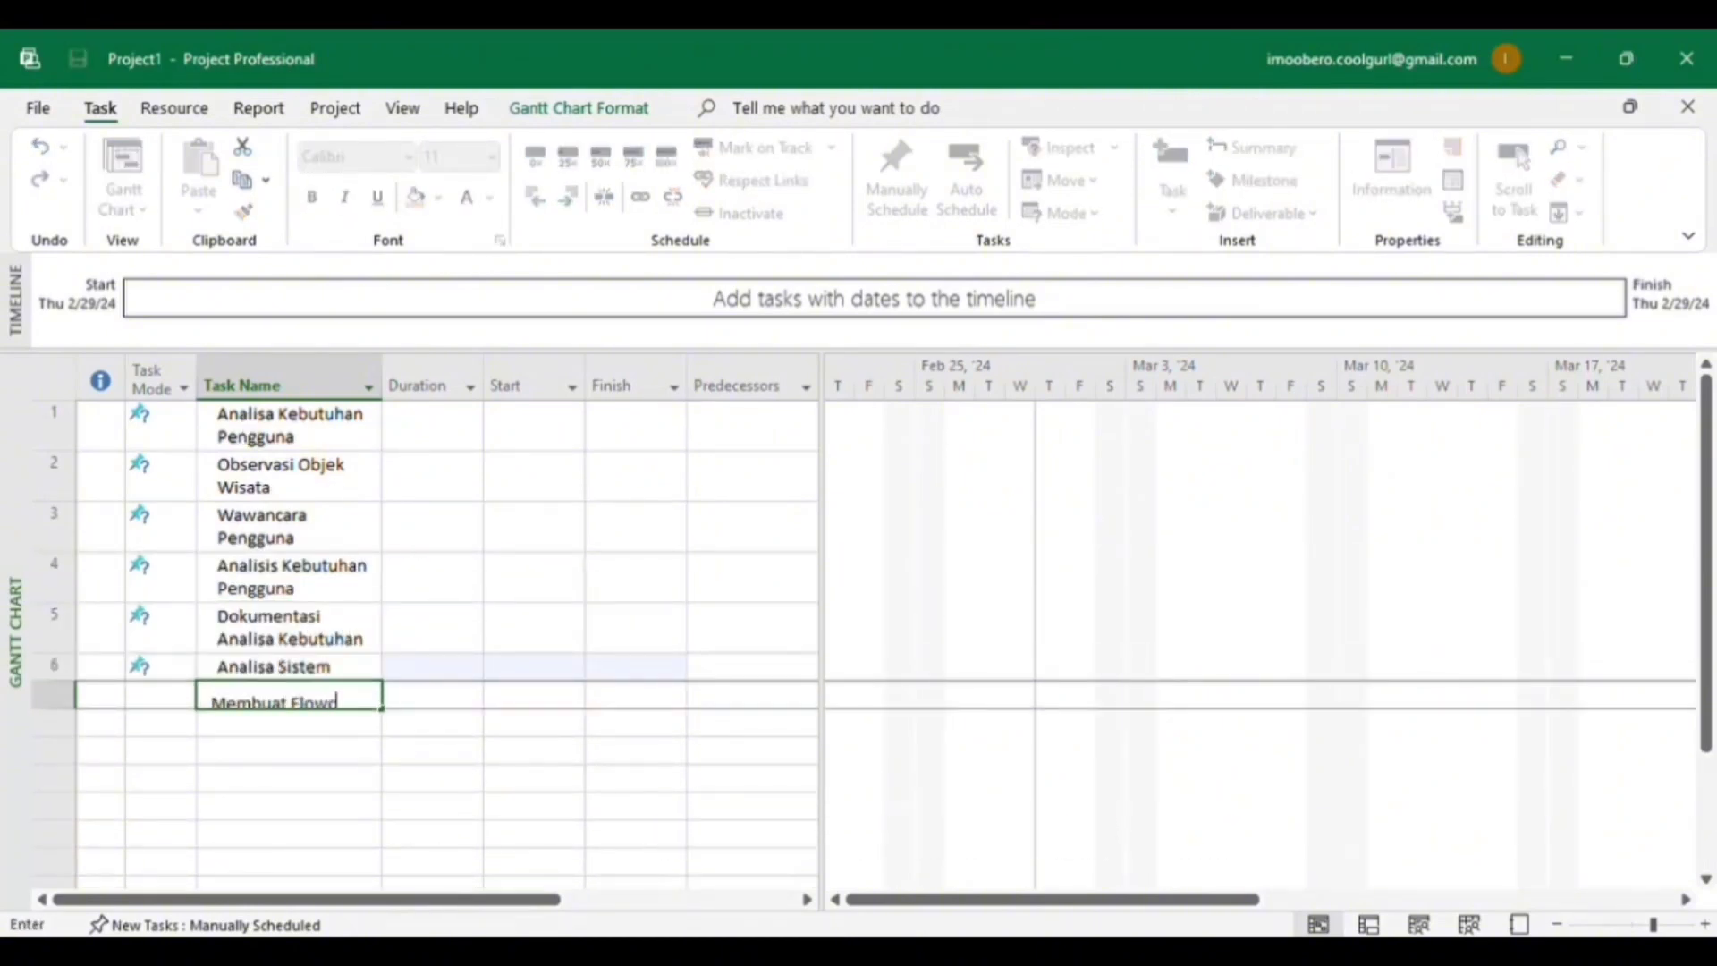
text(hart)
key(Return)
text(Membuat DFD)
key(Return)
text(Membuat ERD)
key(Return)
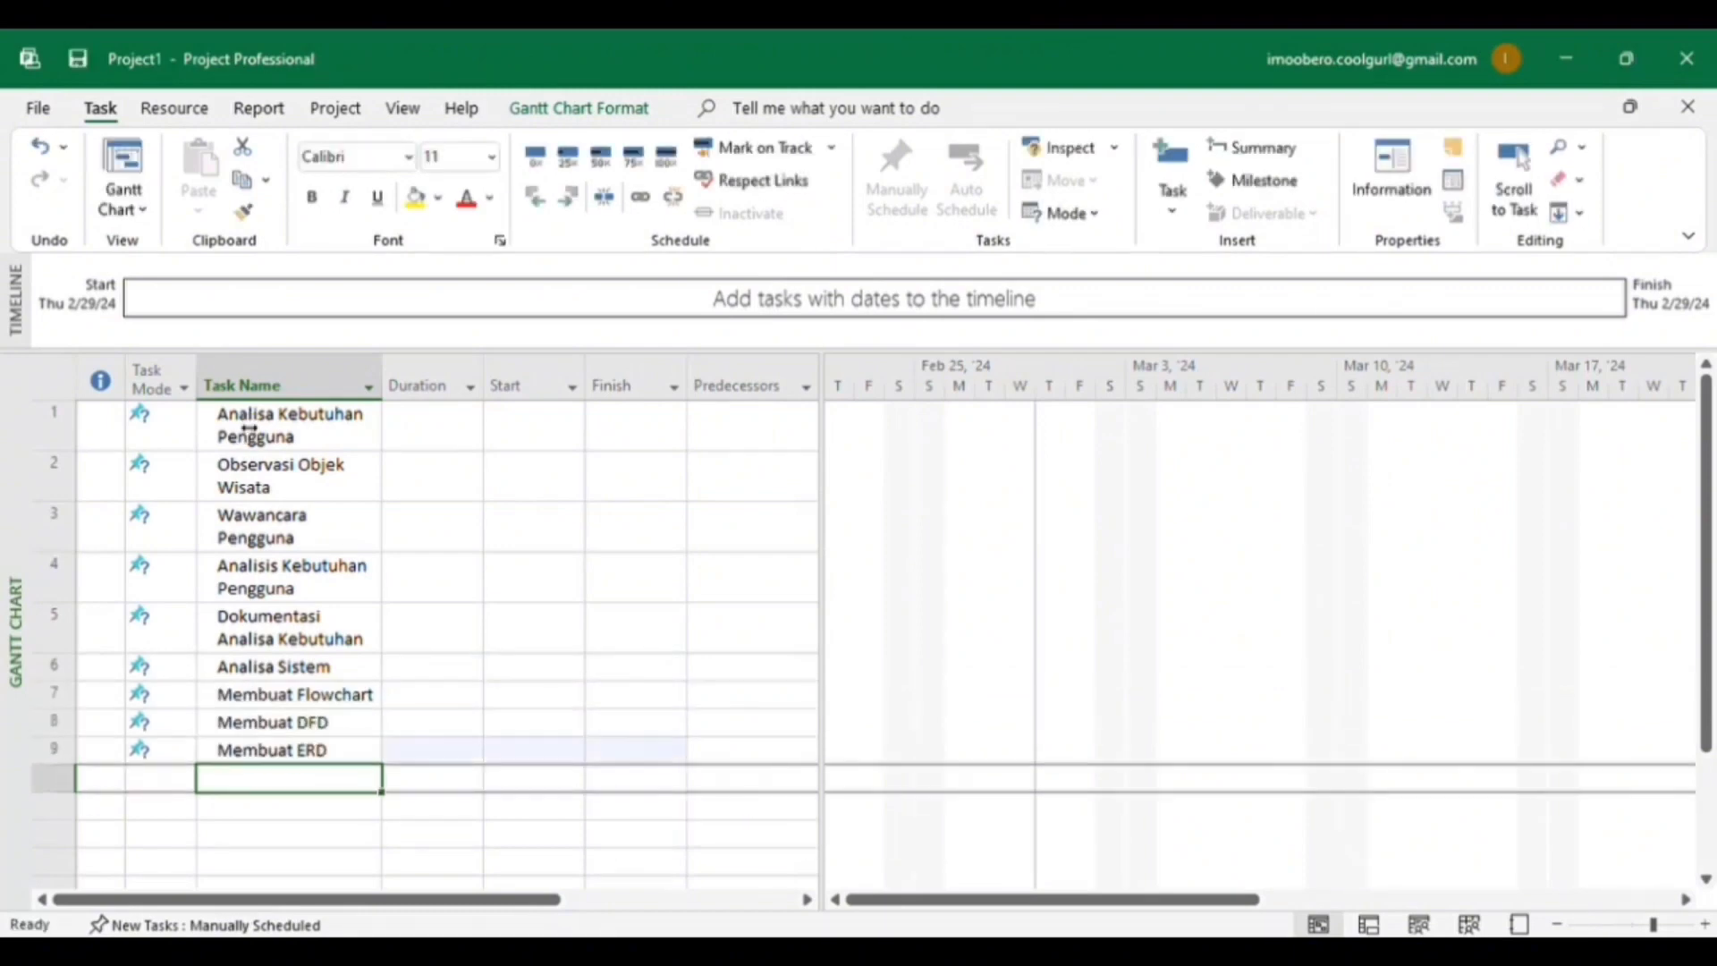
Step: Add the tasks Membuat Spesifikasi, Analisis Kebutuhan Sistem and Dokumentasi Analisa Kebutuhan Sistem in rows 10 to 12
text(Analisis Keb)
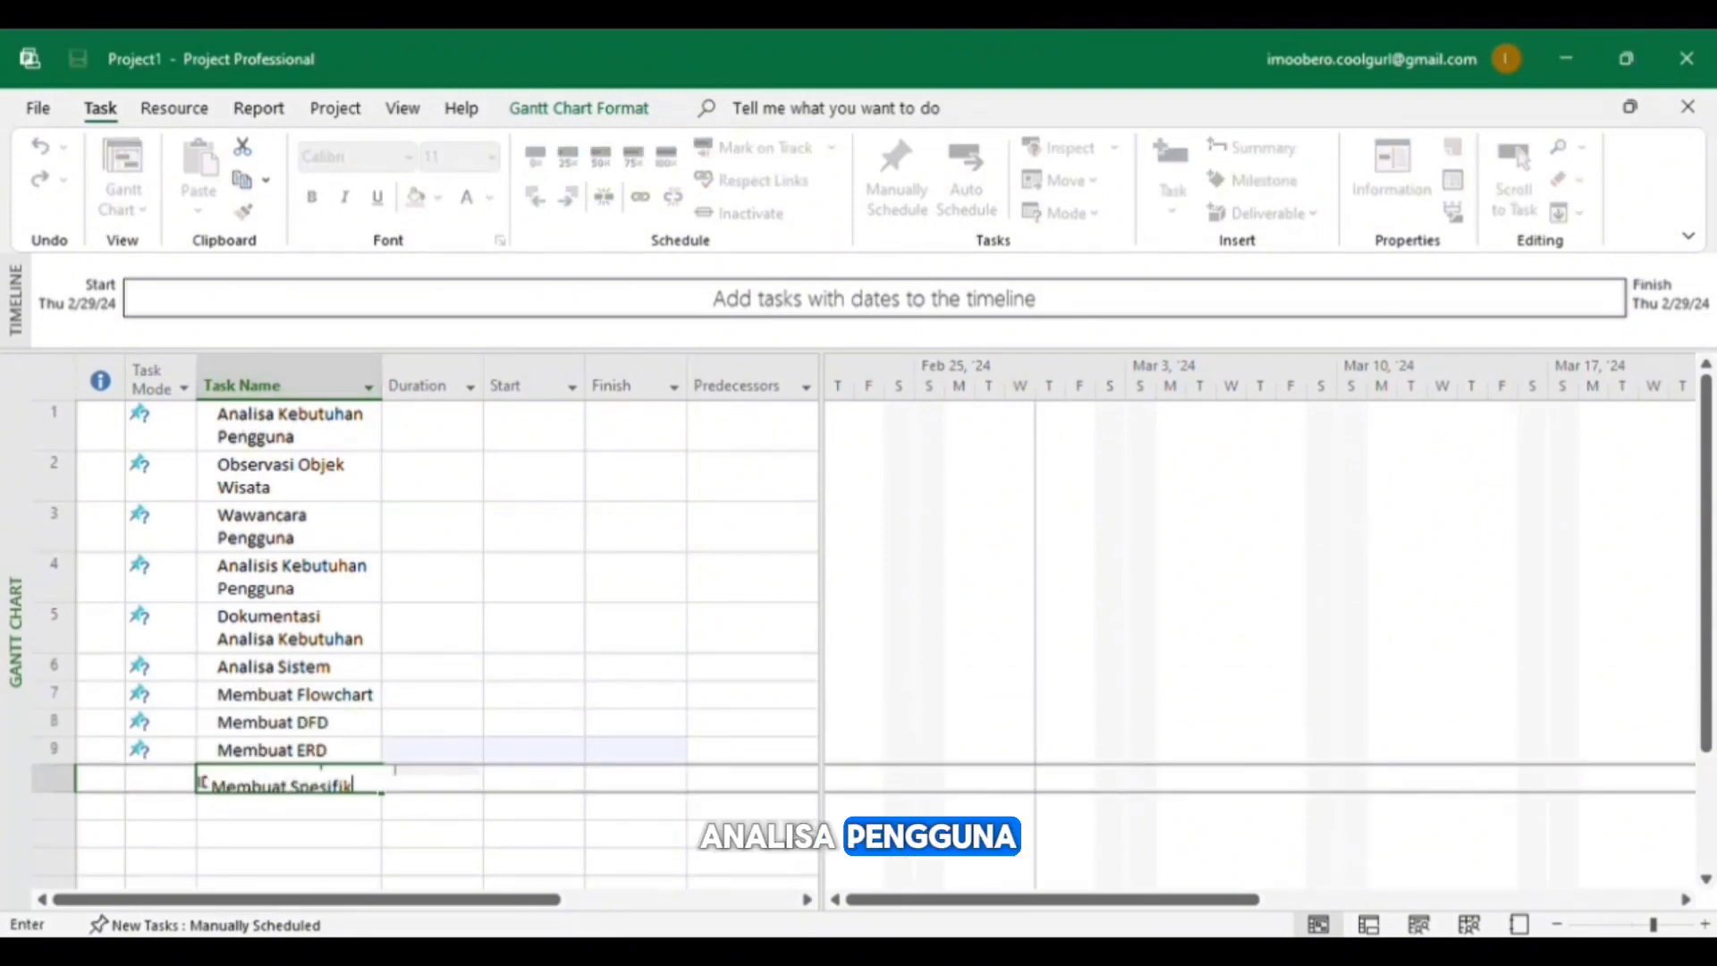
text(asi)
key(Return)
text(Analisis Kebutuhan Sistem)
key(Return)
text(Do)
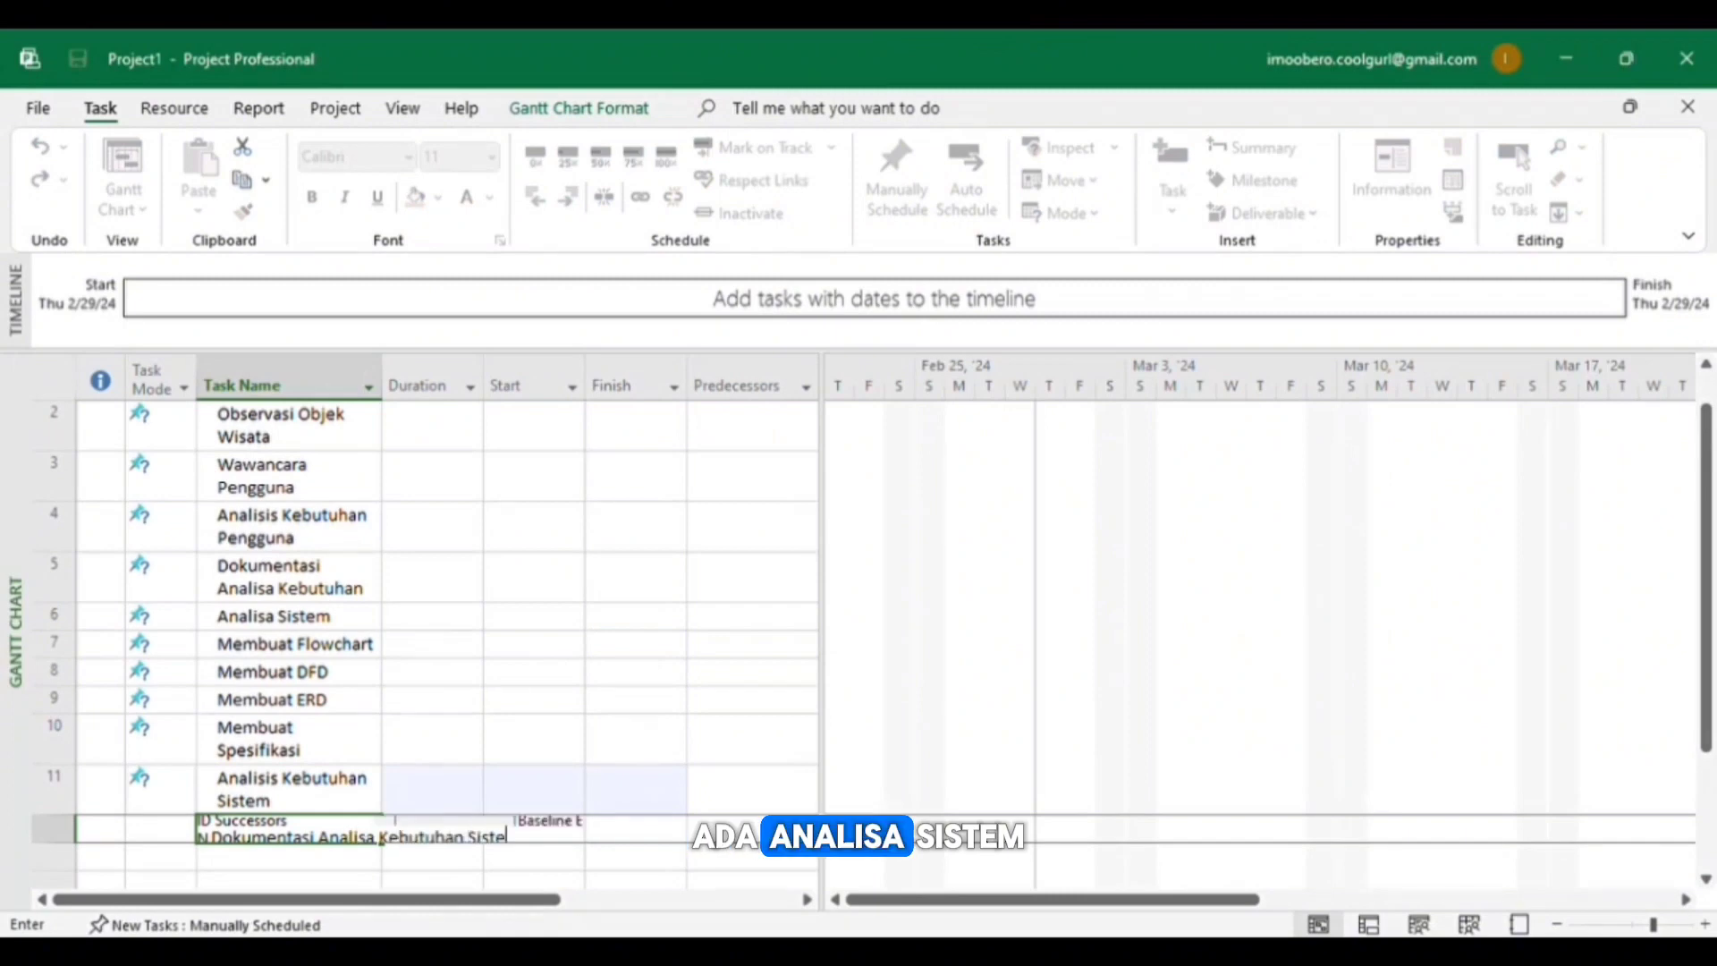
text(m)
key(Return)
Step: Add the tasks Desain Aplikasi, Membuat Desain Hi-Fi, Membuat Prototipe and Dokumentasi Desain Aplikasi in rows 13 to 16
text(Desain Aplikasi)
key(Return)
text(Membuat Desain Hi-Fi)
scroll(303, 590, down, 3)
click(291, 465)
text(m)
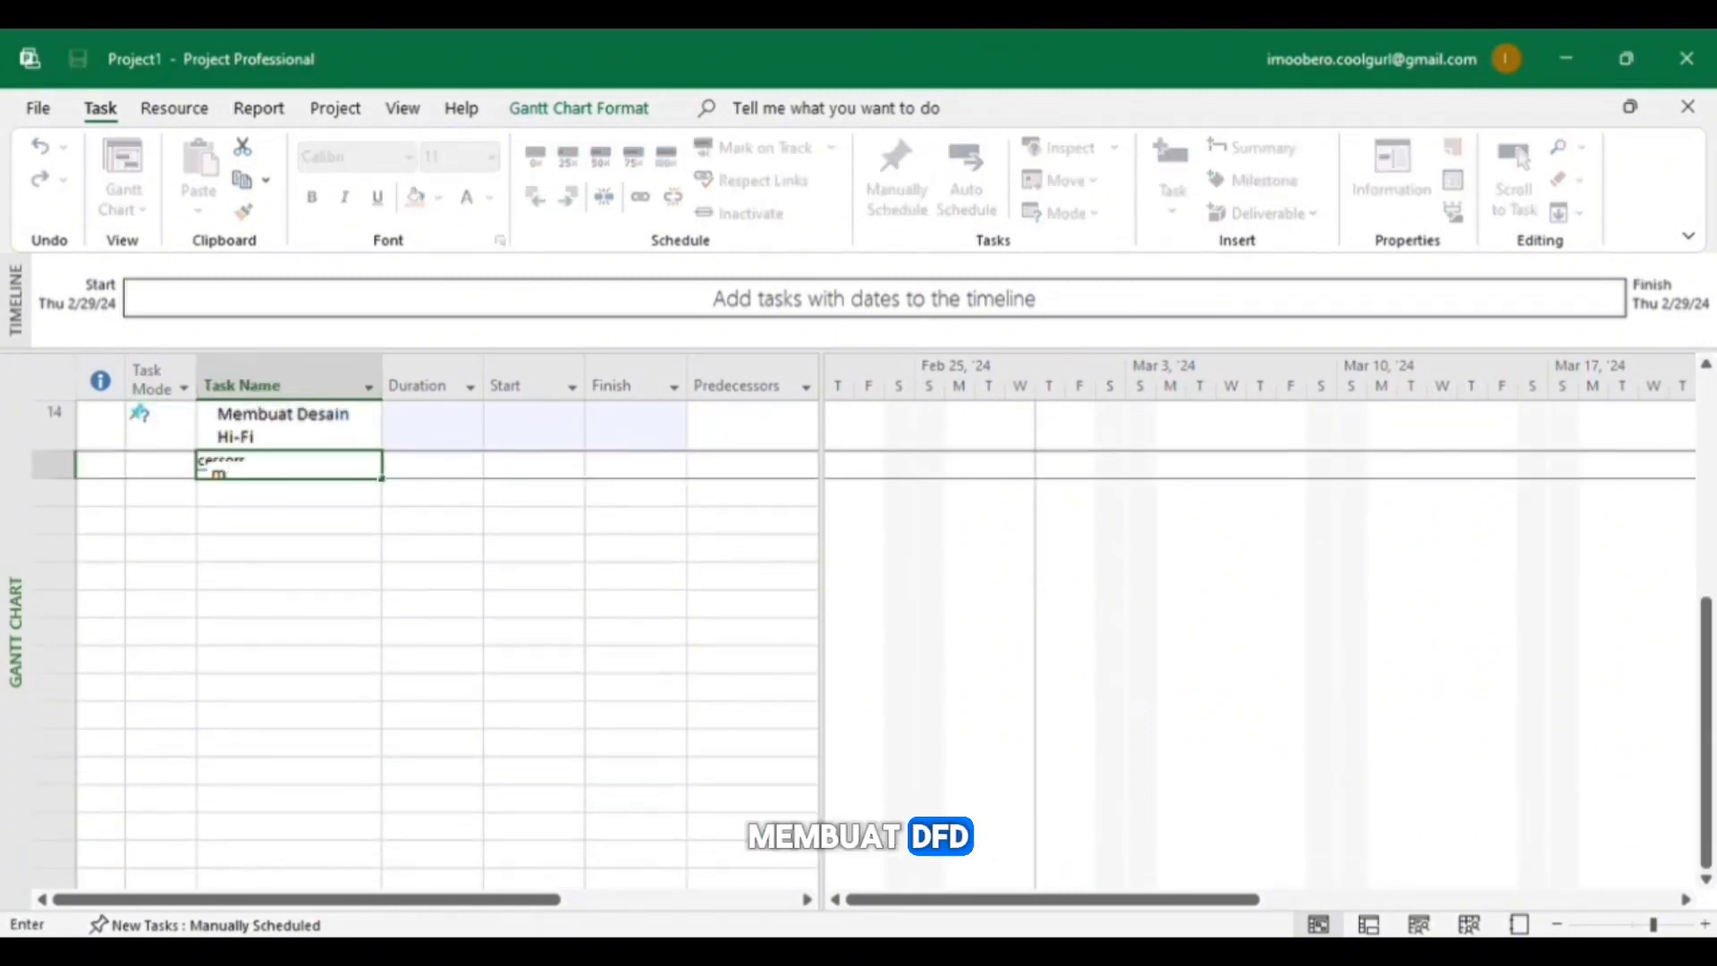
text(embuat Prototipe)
key(Return)
text(Dokumentasi Desain Aplikasi)
key(Return)
Step: Add the tasks Programming, Programming FrontEnd, Programming BackEnd and Dokumentasi Programming in rows 17 to 20
text(Programming)
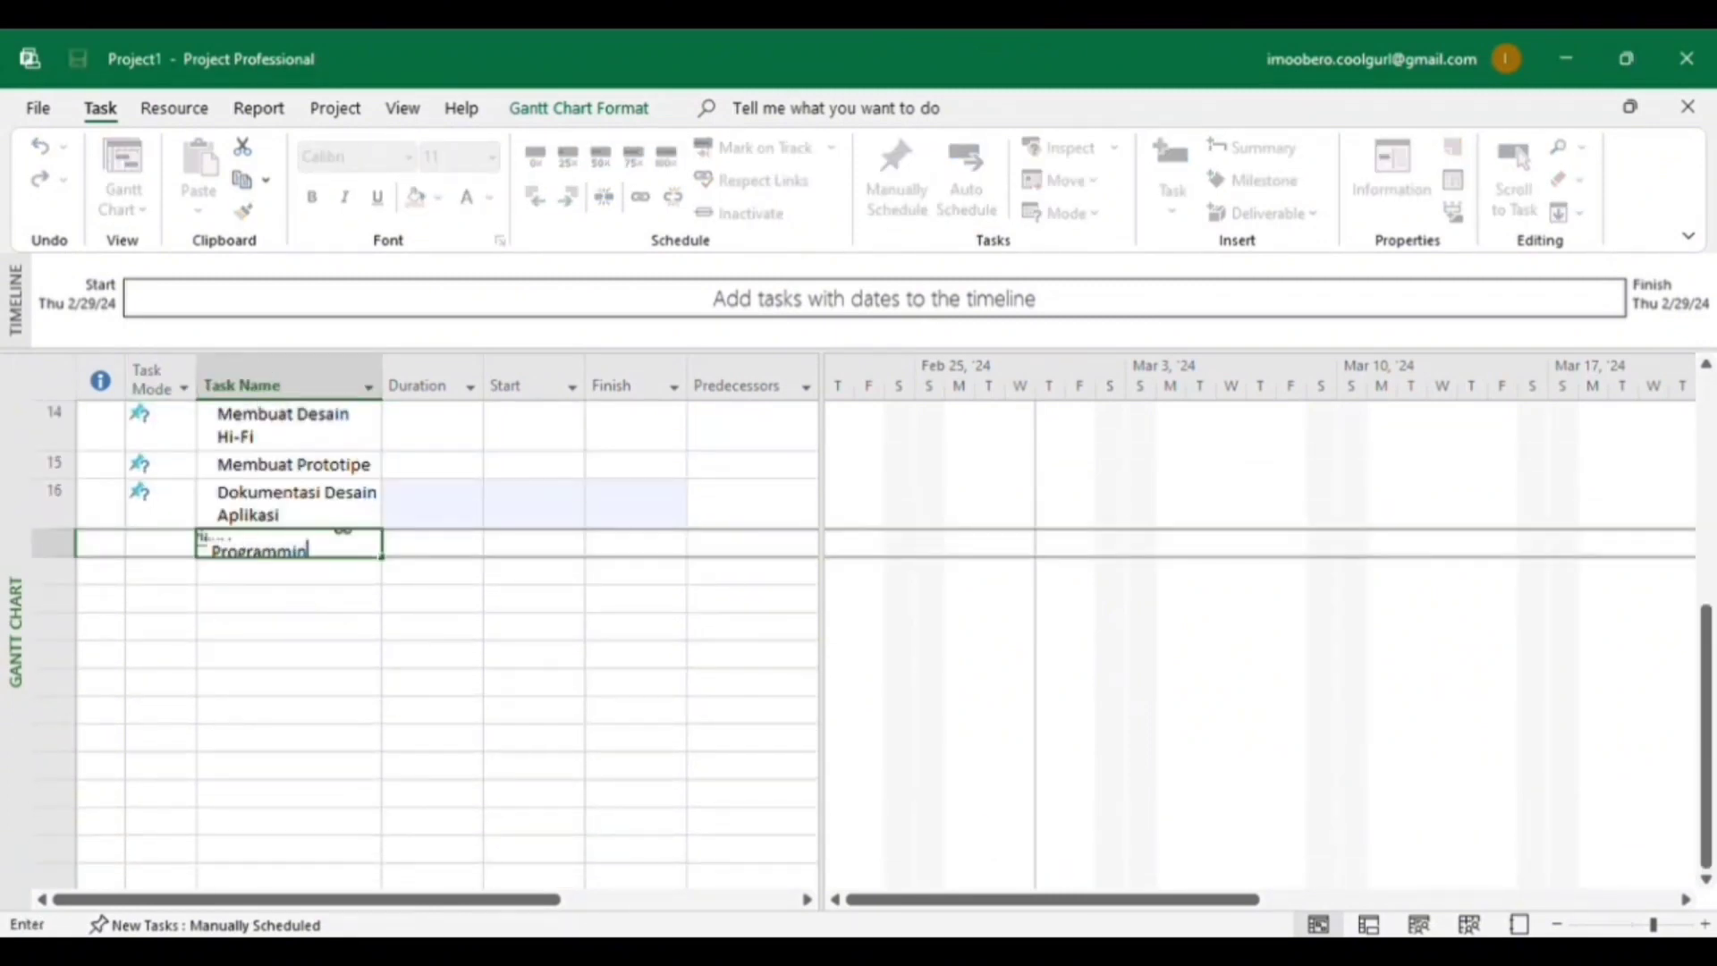
key(Return)
text(Programming FrontEnd)
key(Return)
text(Programming BackEnd)
key(Return)
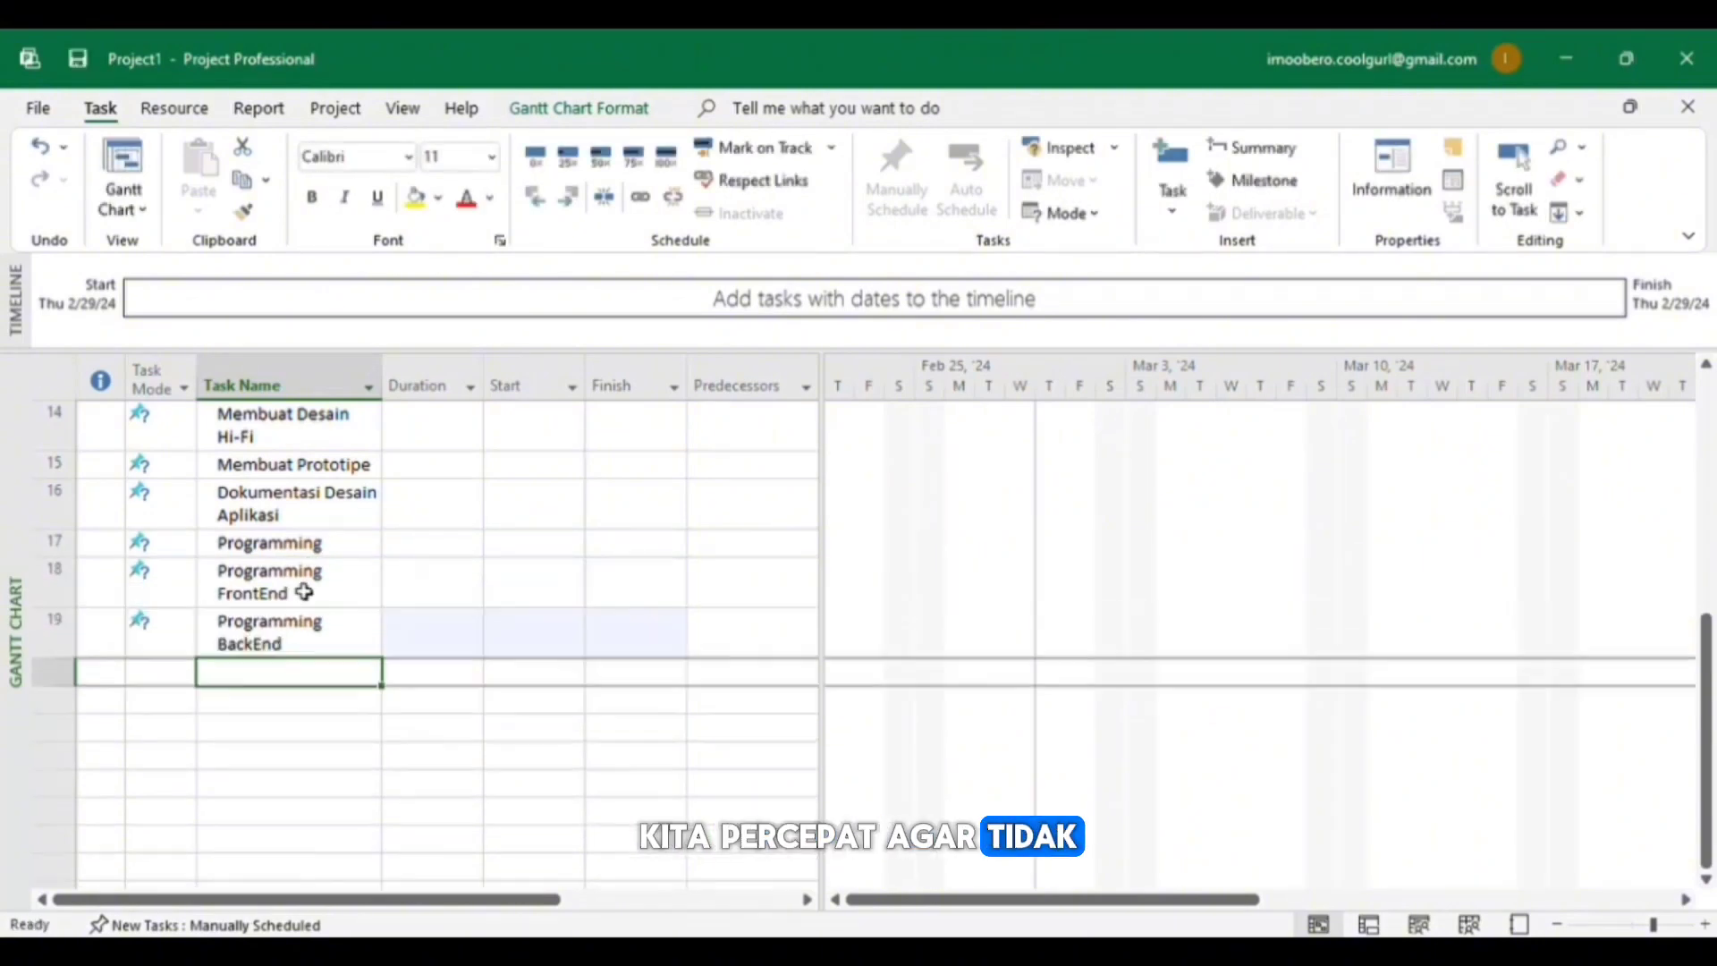
text(Dokumentasi Programming)
key(Return)
Step: Add the tasks Testing, Melakukan Pengujian, Melakukan Evaluasi Perbaikan and Dokumentasi Testing in rows 21 to 24
text(Testing)
key(Return)
text(Melakukan Pengujian)
key(Return)
text(Membuat Spesifikasi Melakukan)
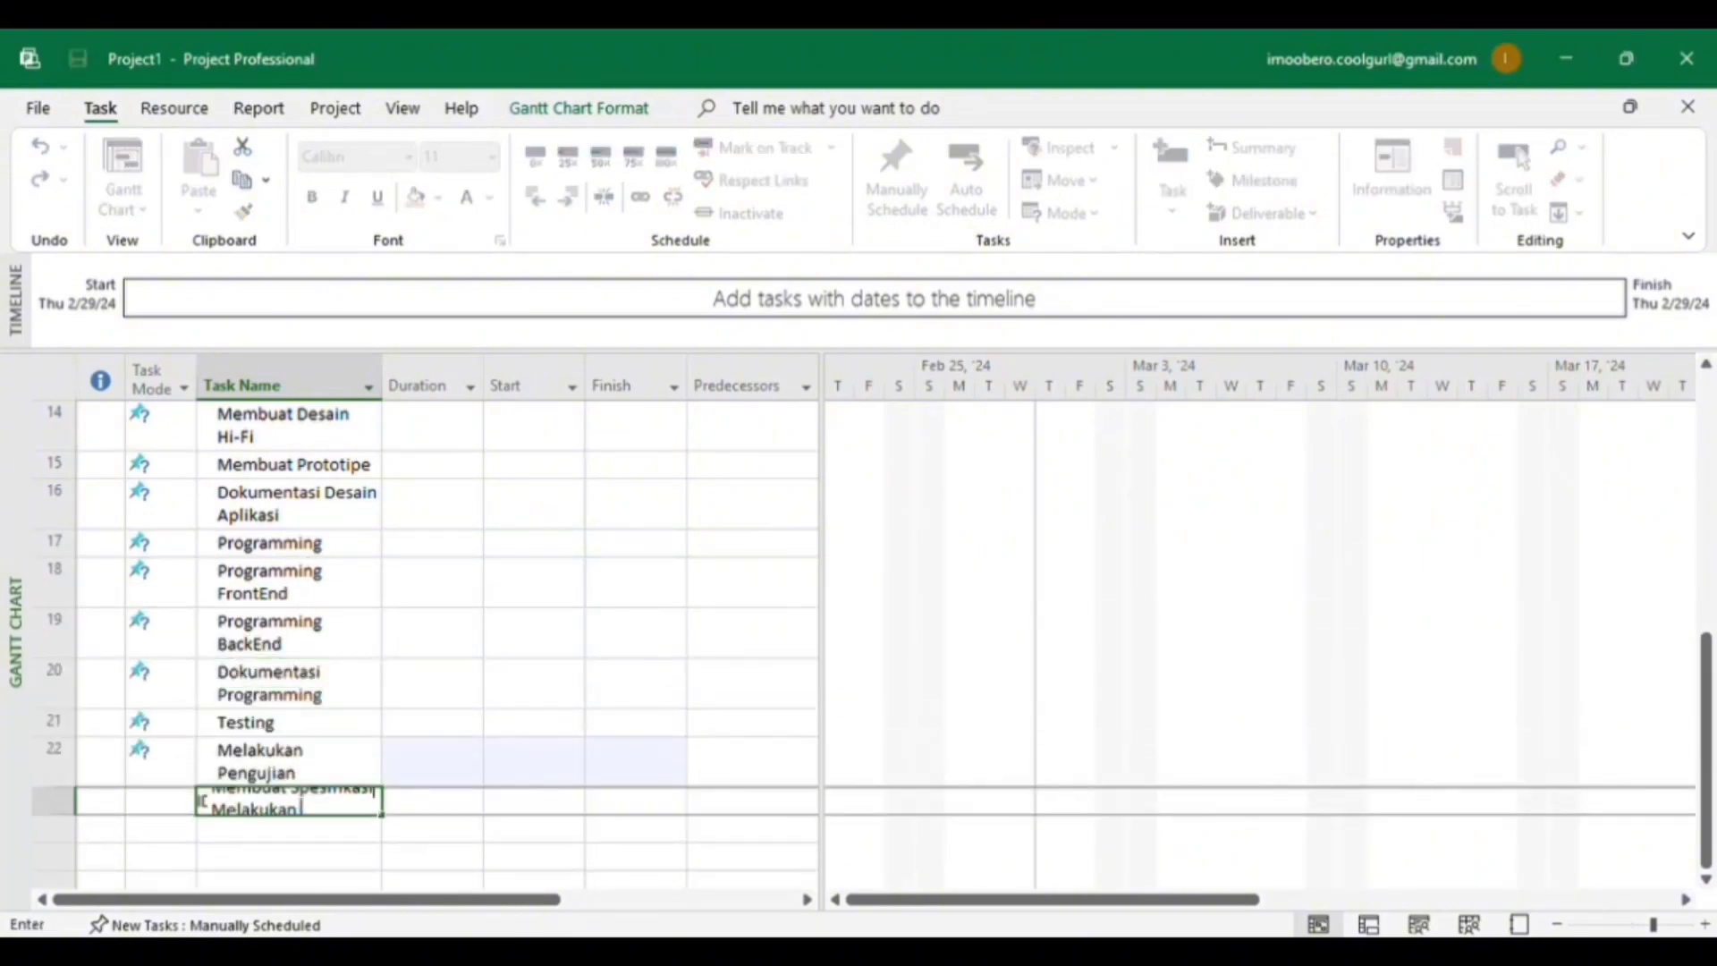
text( Evaluasi Perbaikan)
key(Return)
text(Dokumentasi Testing)
key(Return)
Step: Add the tasks Implementasi Program, Setting Infrastruktur, Konfigurasi Server and Instalasi Peluncuran Program in rows 25 to 28
text(Implementasi Program)
key(Return)
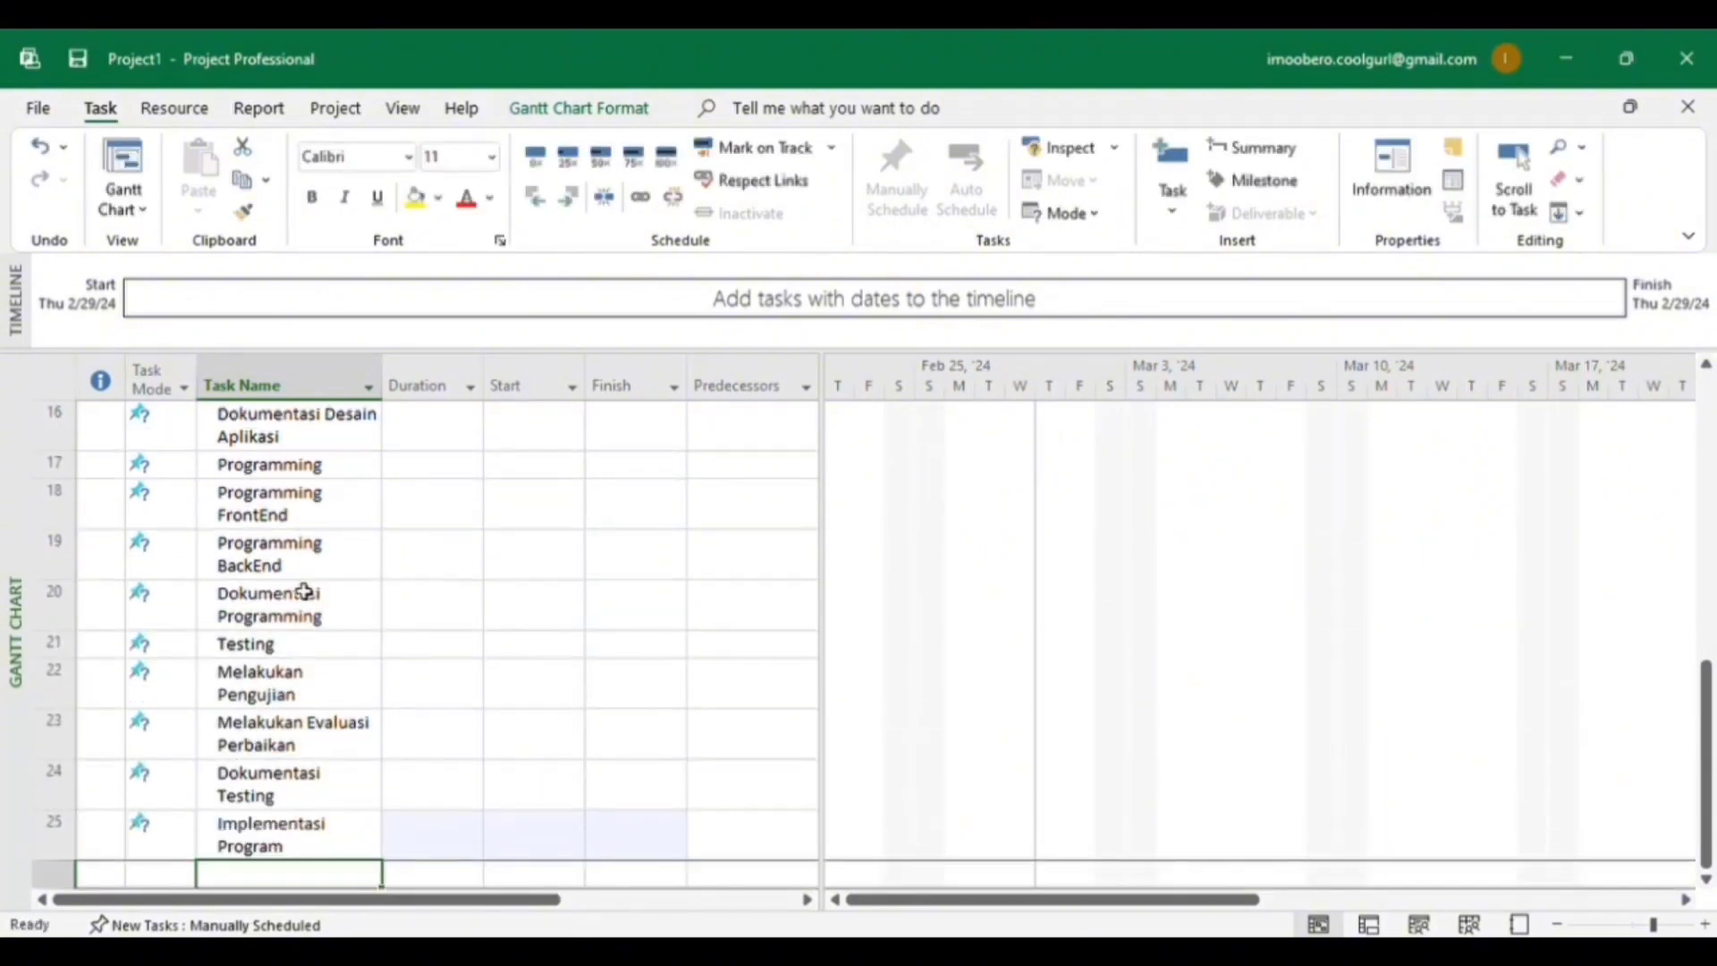
text(Setting Infrastruktur)
key(Return)
text(Konfigurasi Server)
key(Return)
text(Instalasi Kebutuhan Software)
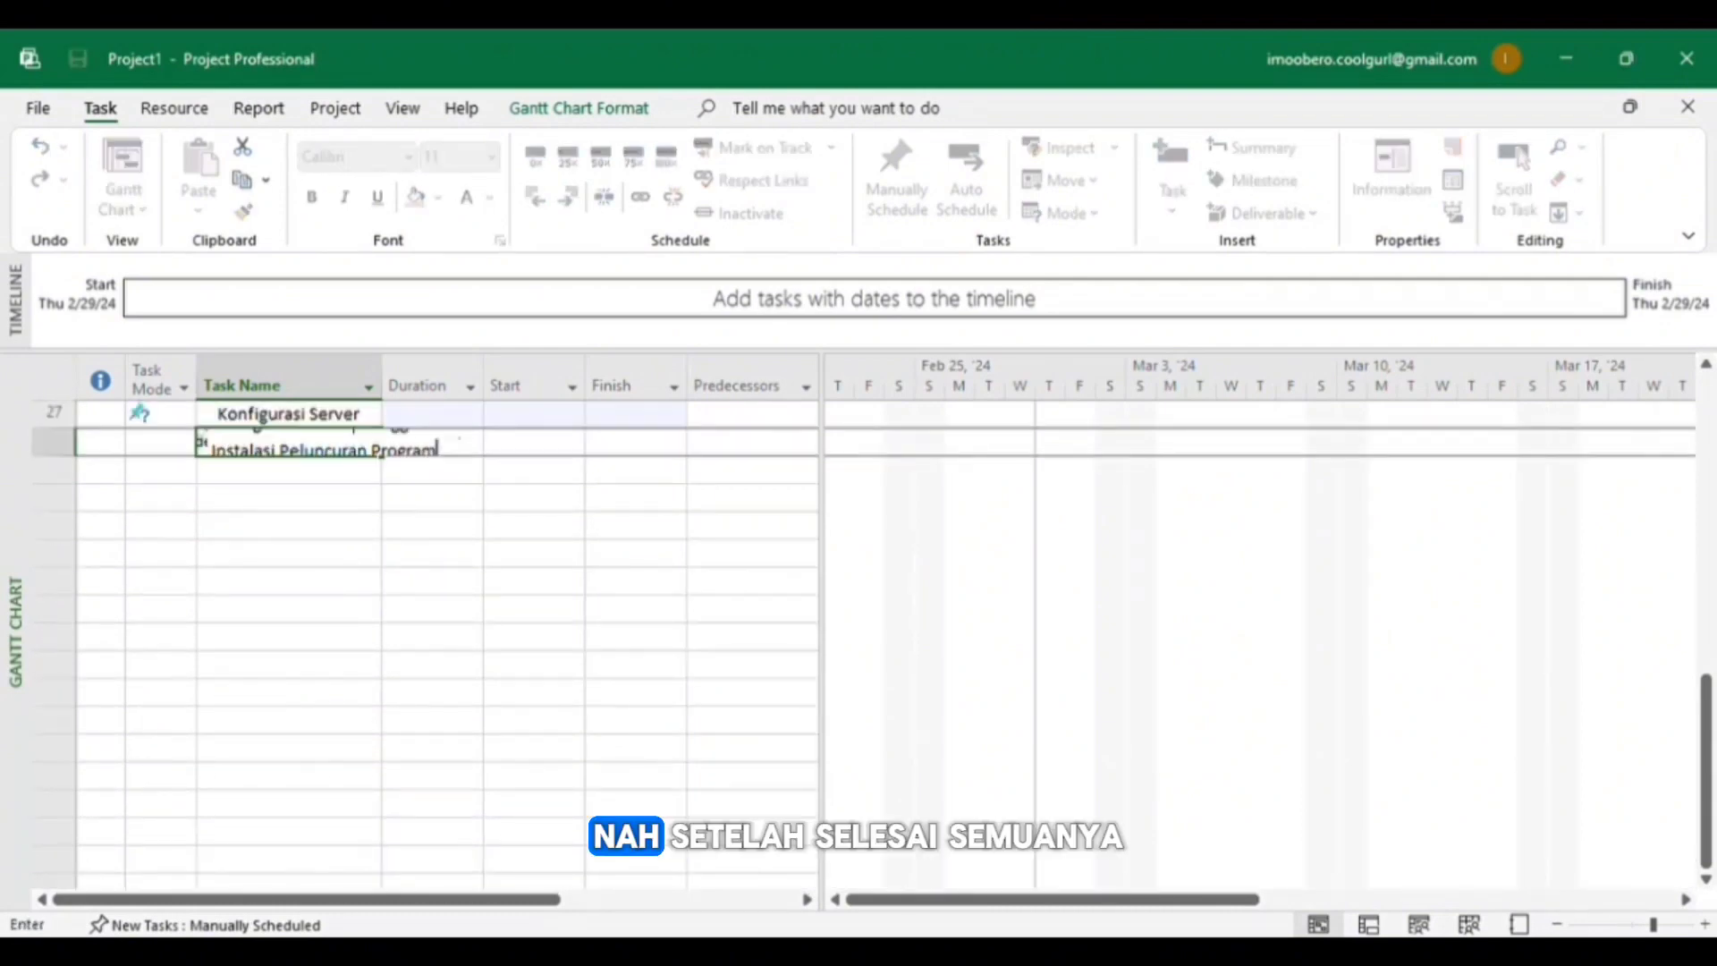
key(Escape)
Step: Make the first task, Analisa Kebutuhan Pengguna, bold and indent tasks 2 to 5 beneath it as subtasks
scroll(398, 566, up, 10)
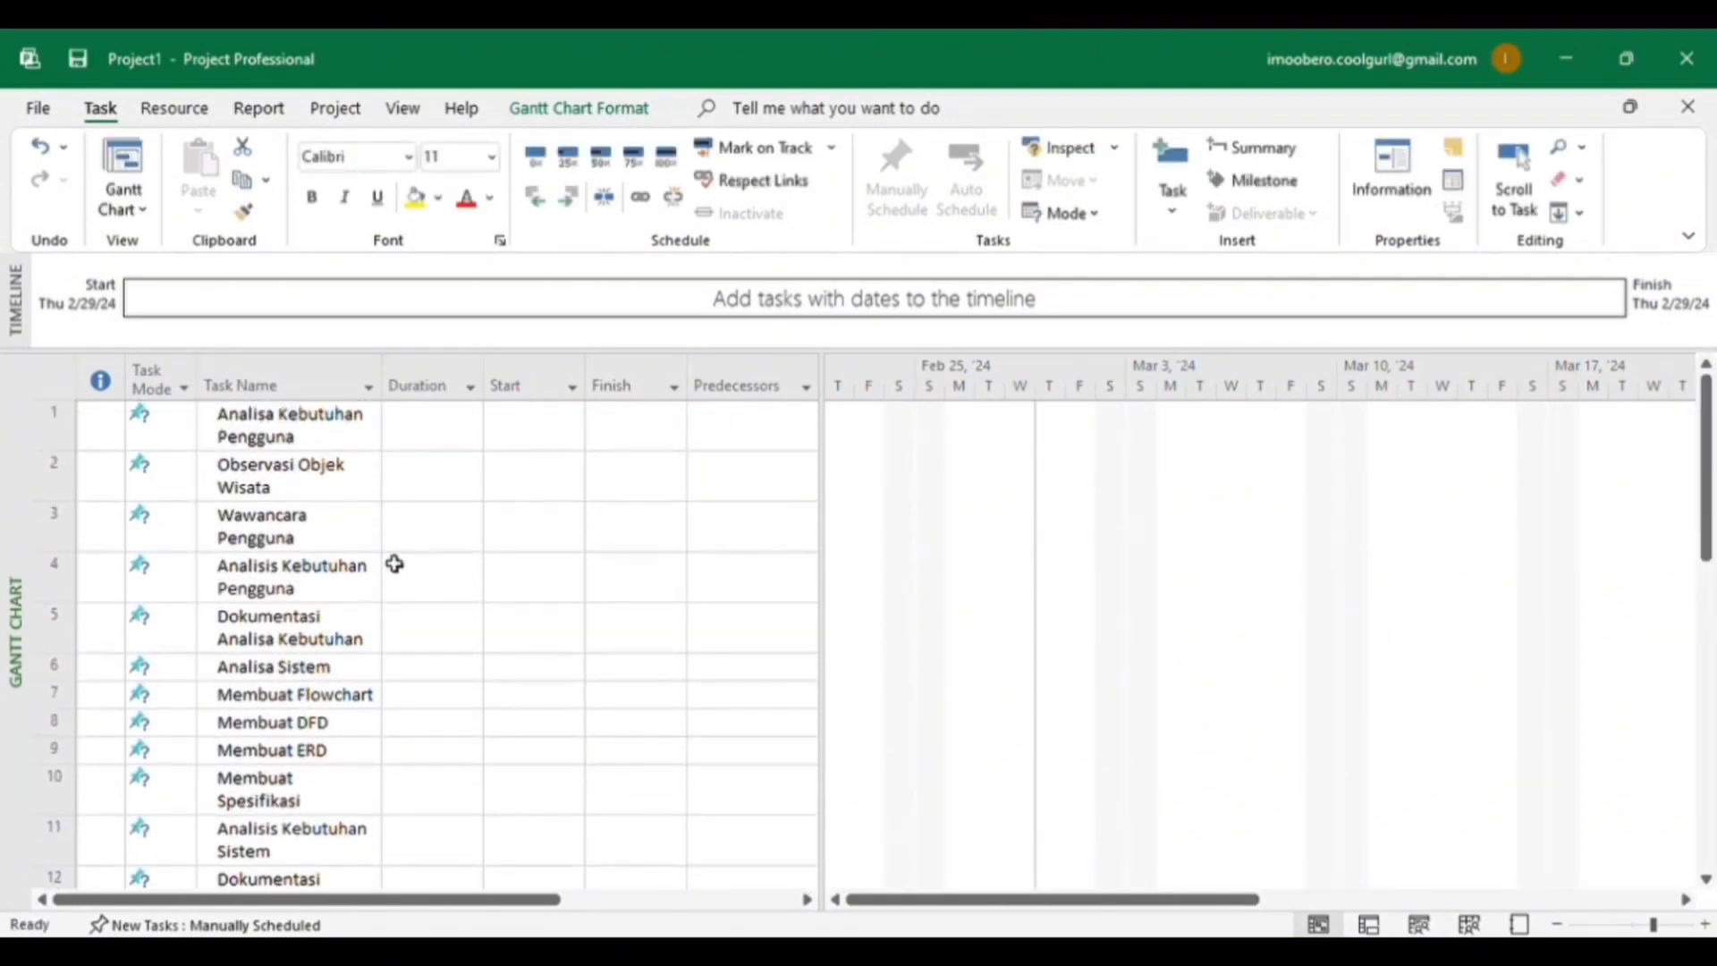
click(275, 416)
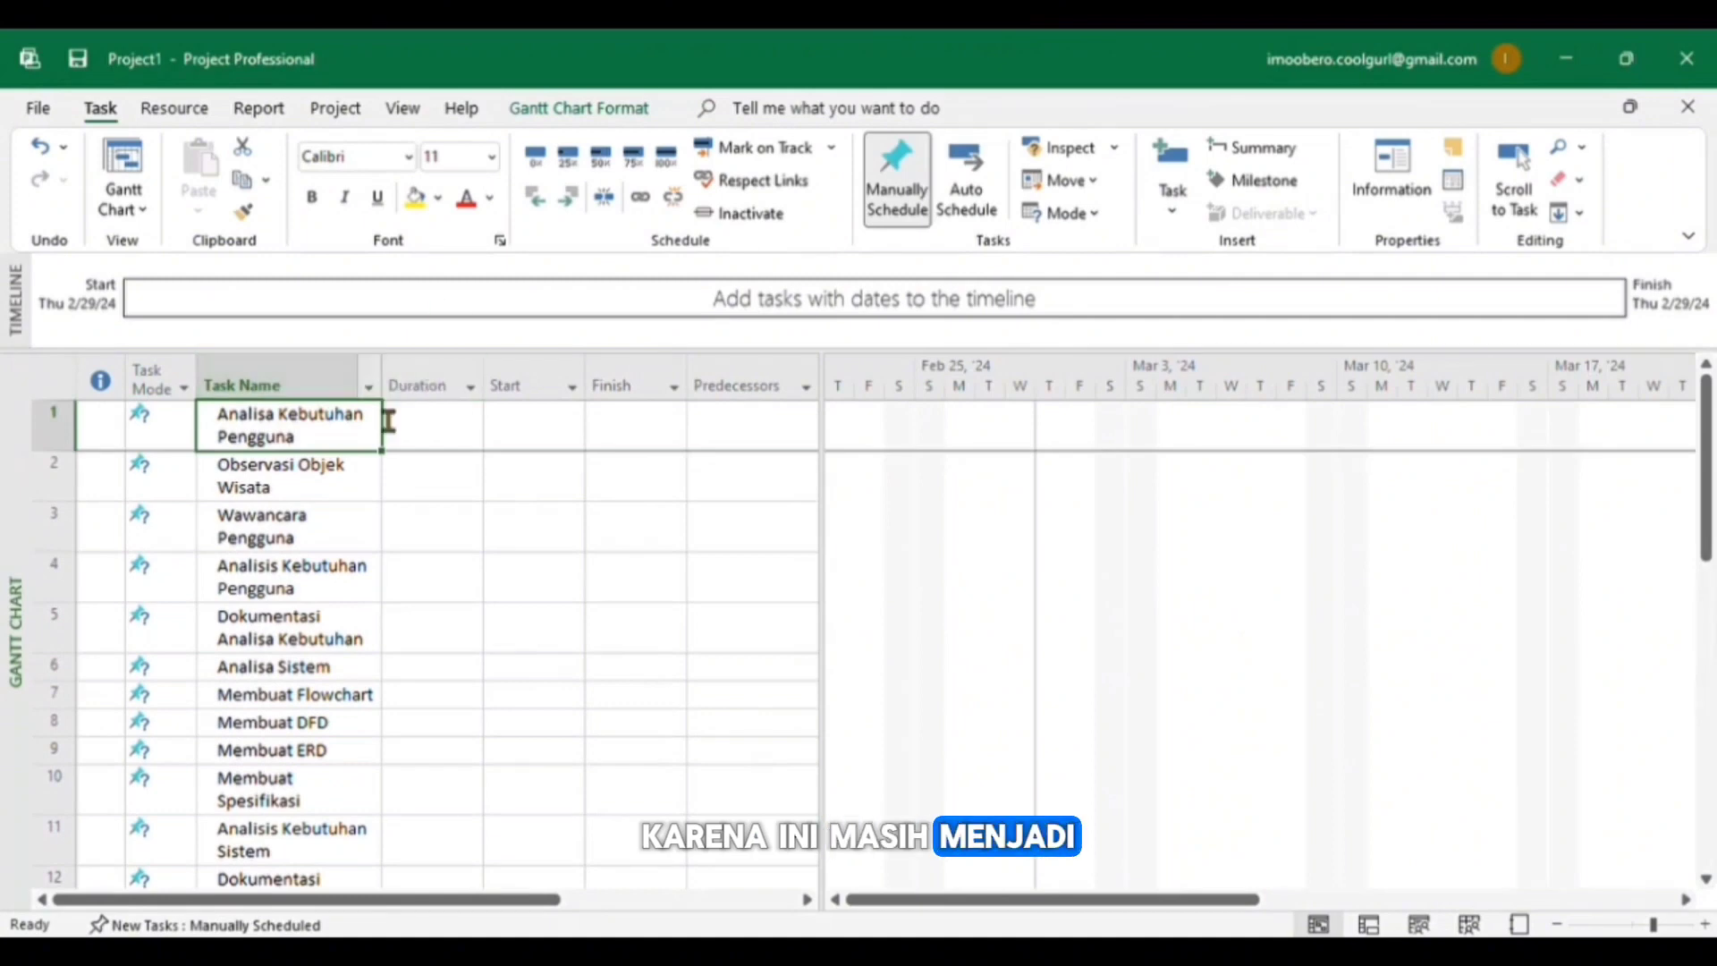
key(ctrl+b)
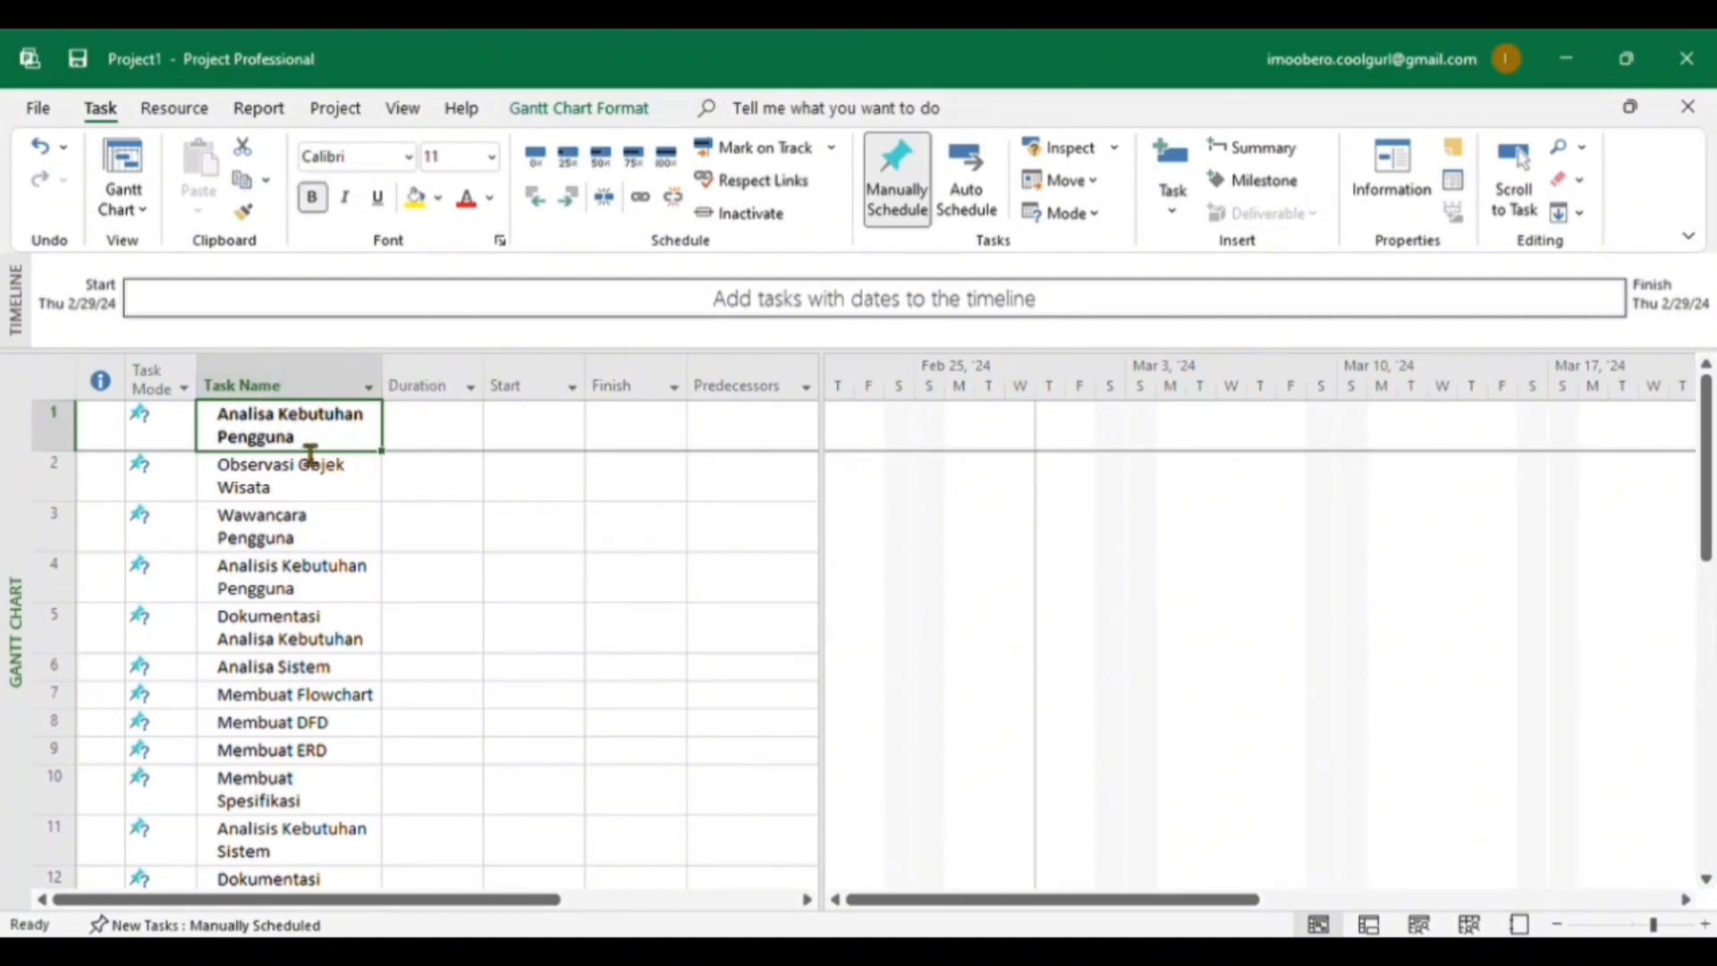
drag(314, 487, 308, 638)
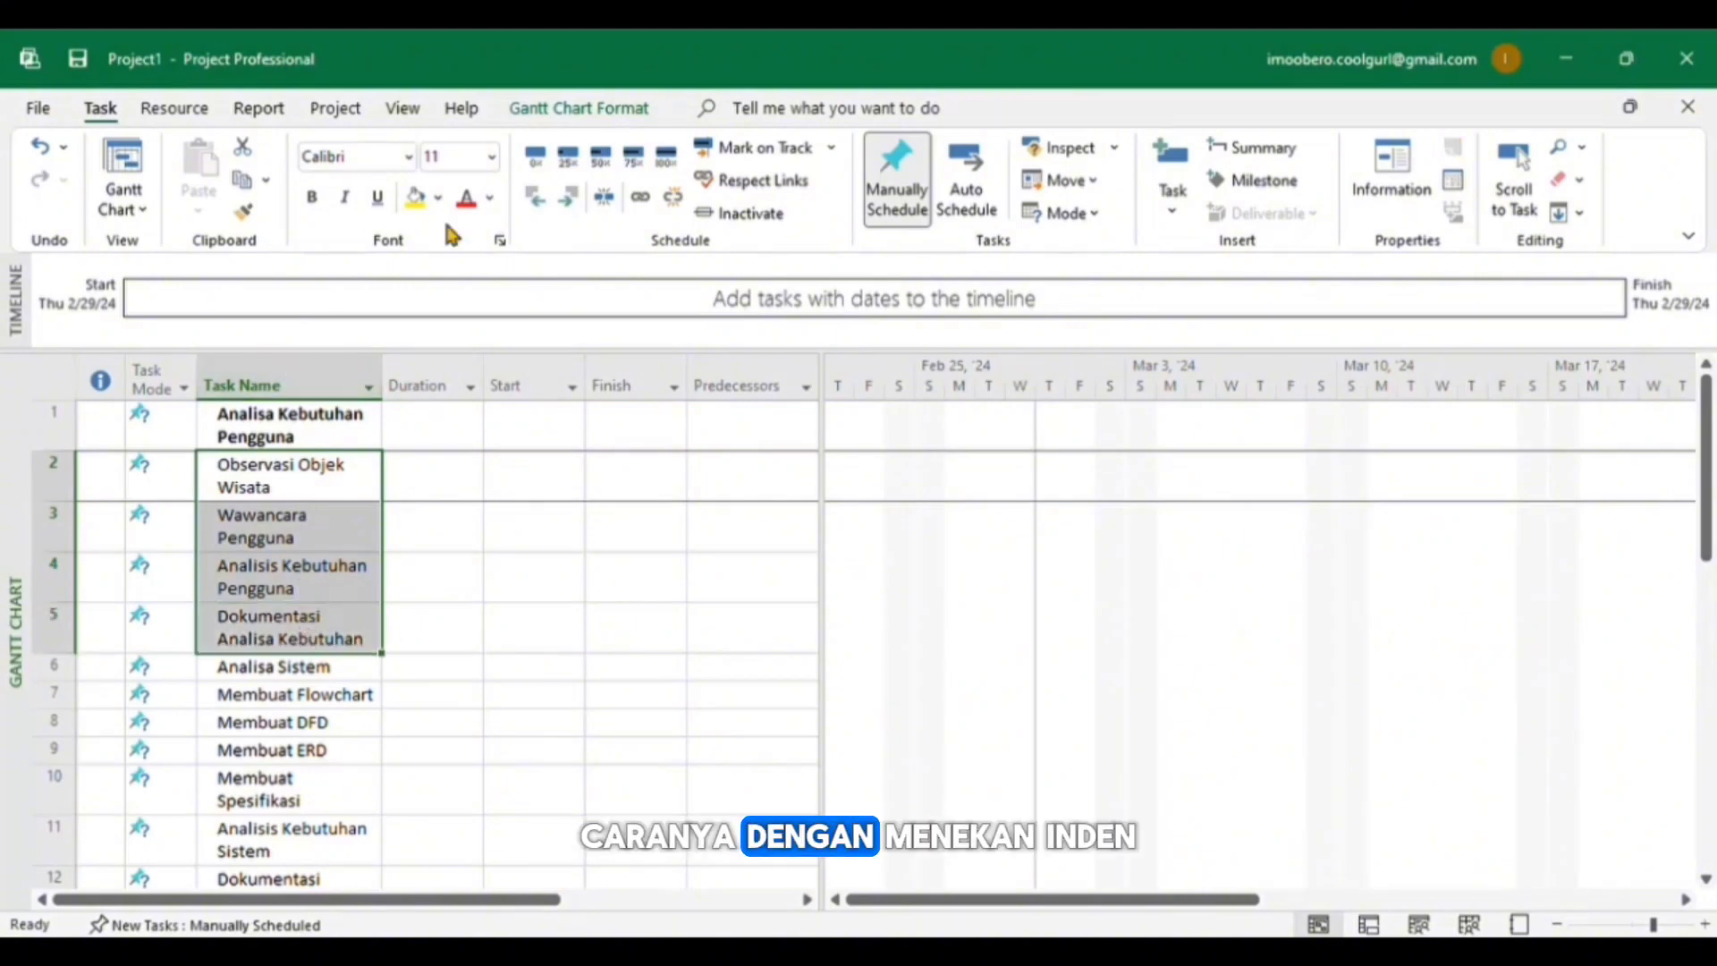
click(568, 201)
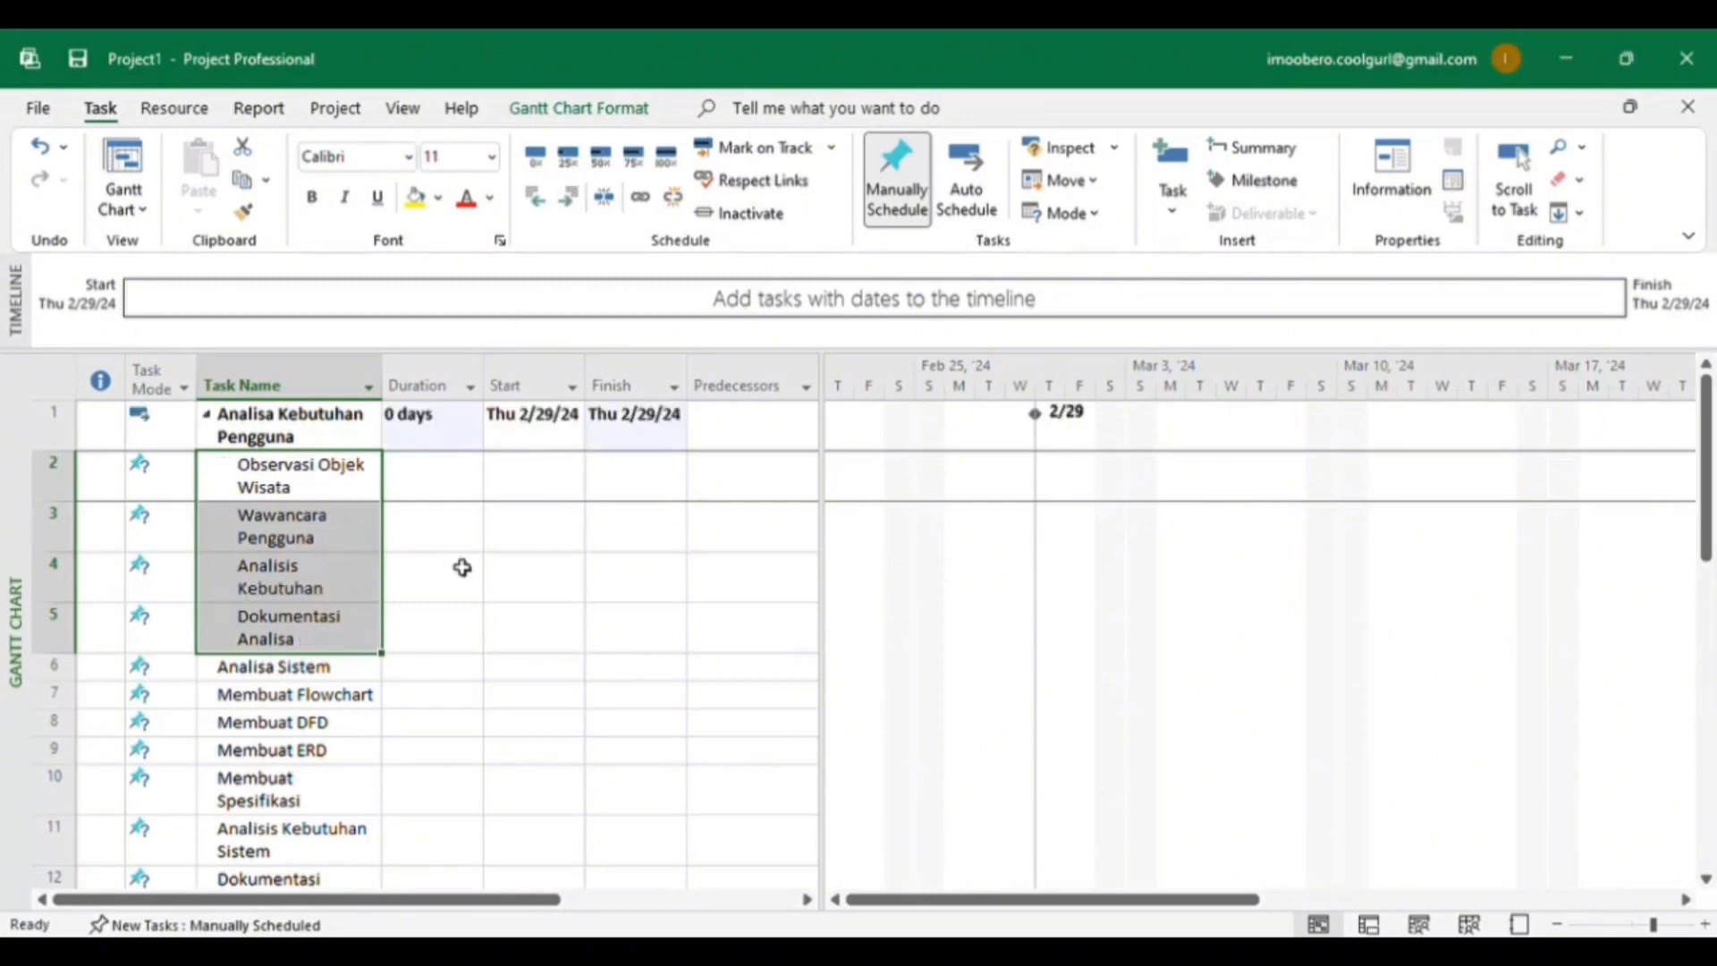
Step: Make Analisa Sistem bold and indent tasks 7 to 12, from Membuat Flowchart onward, beneath it as subtasks
click(330, 677)
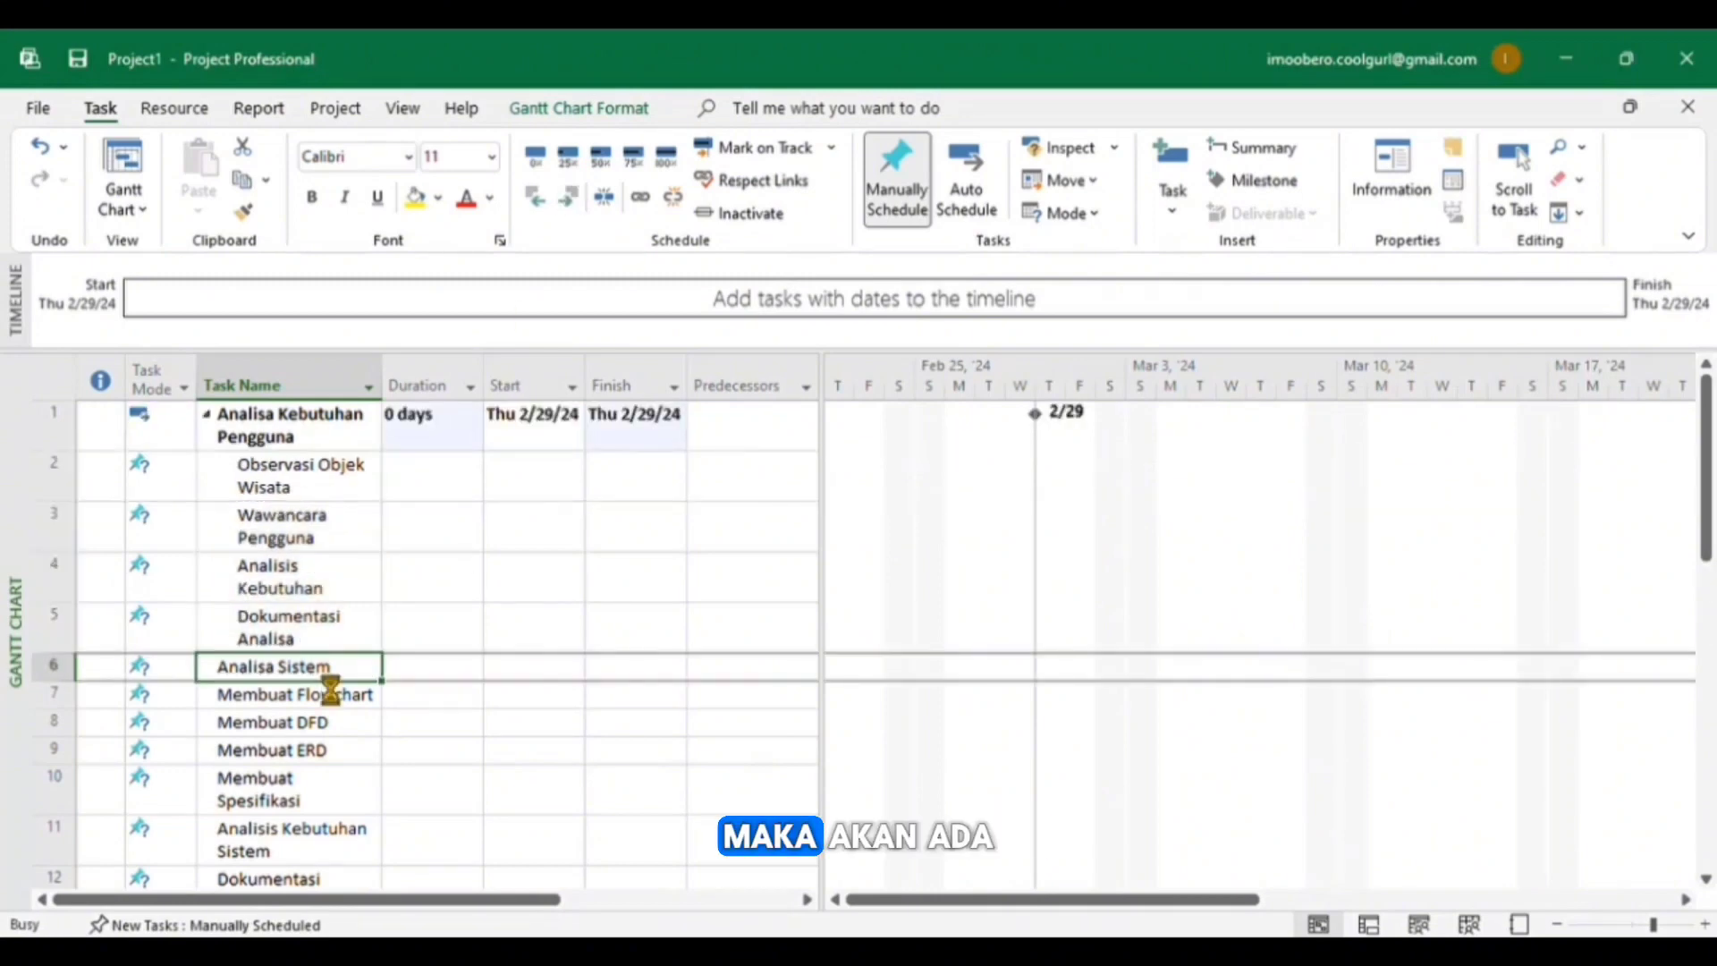
click(330, 693)
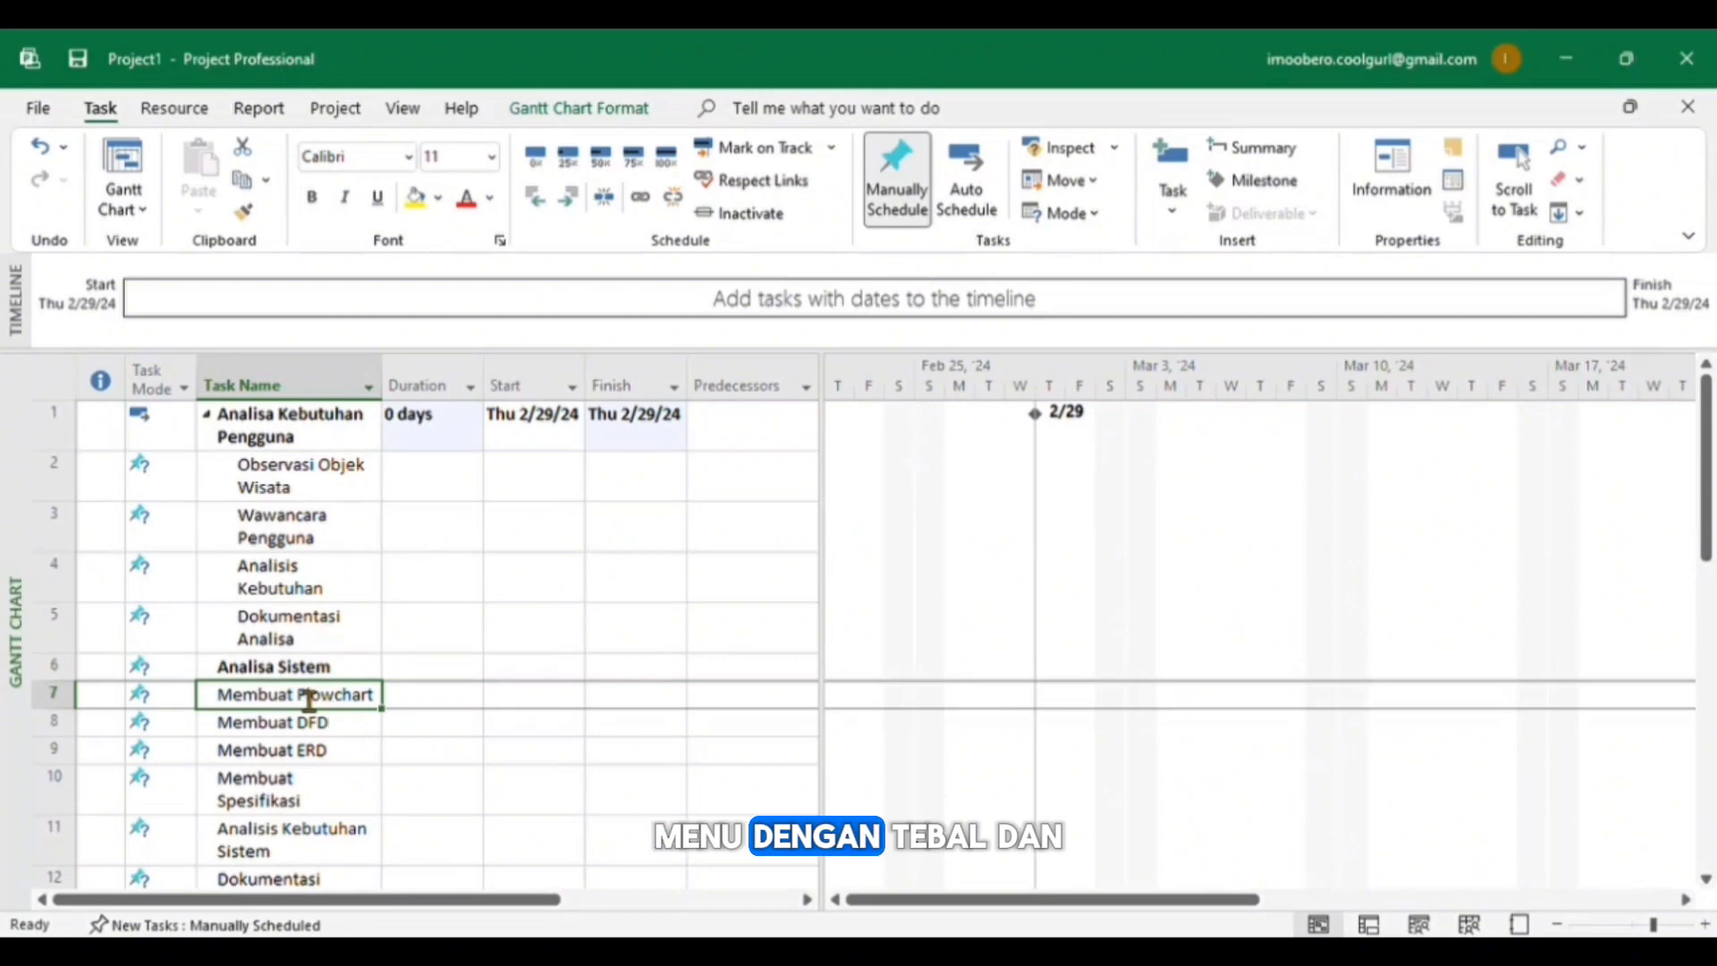
mouse_move(308, 699)
mouse_down()
mouse_move(307, 751)
mouse_move(319, 721)
mouse_up()
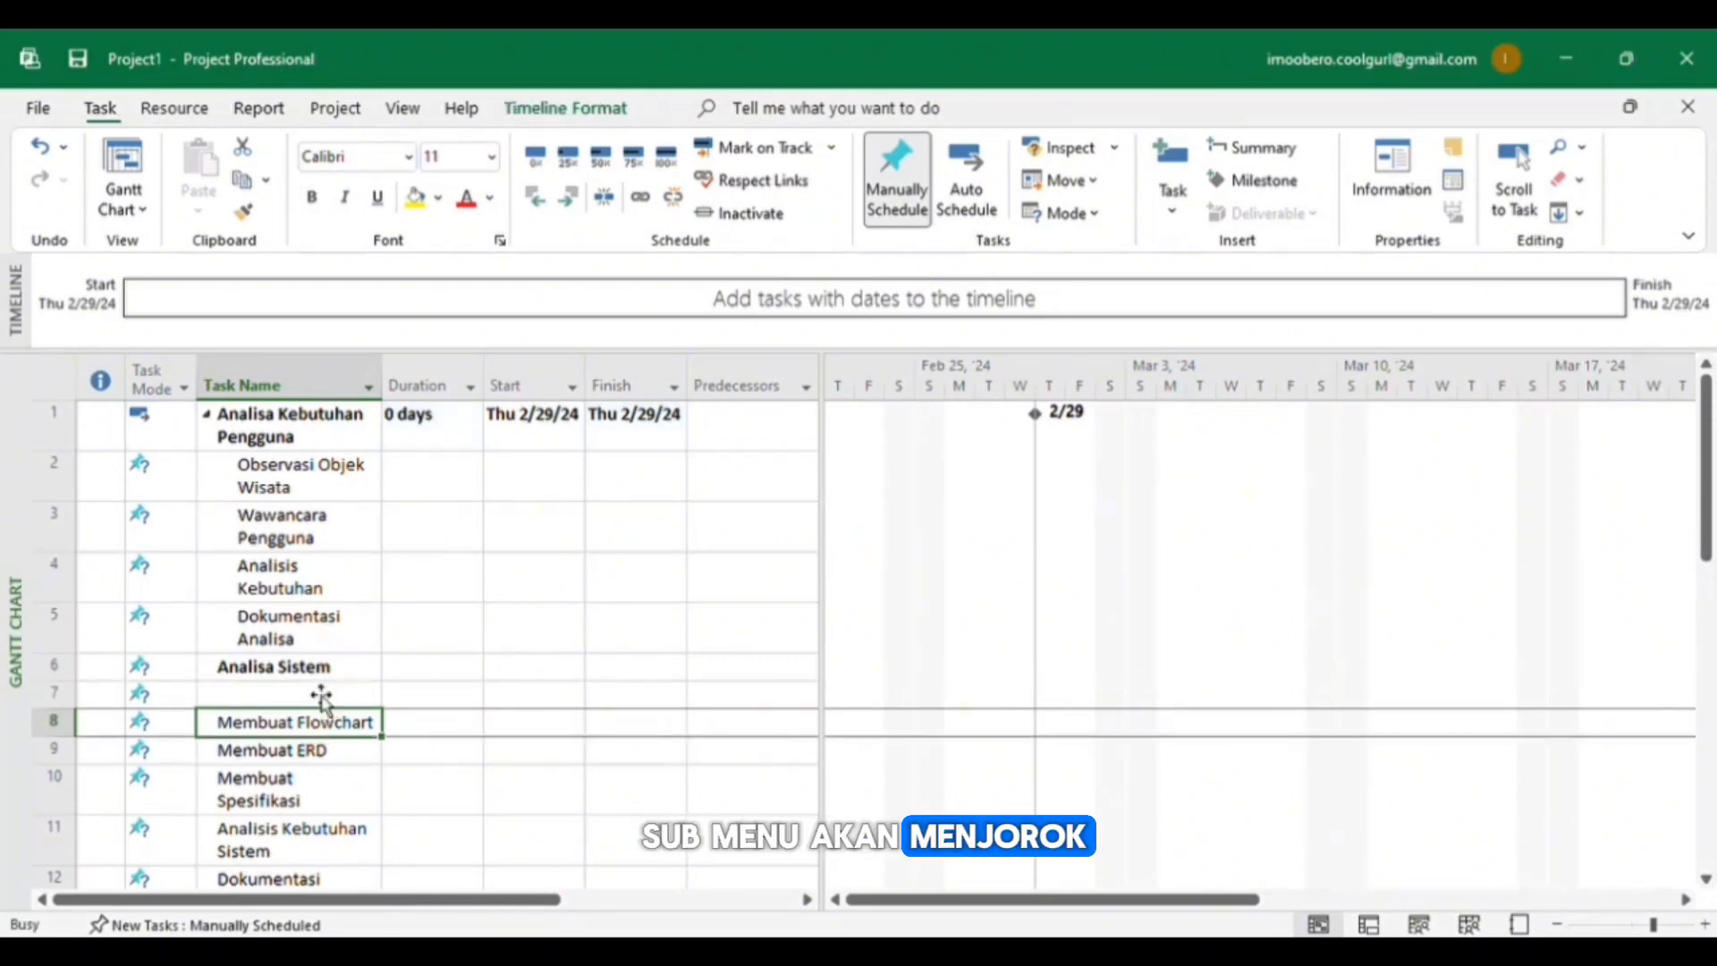
key(ctrl+z)
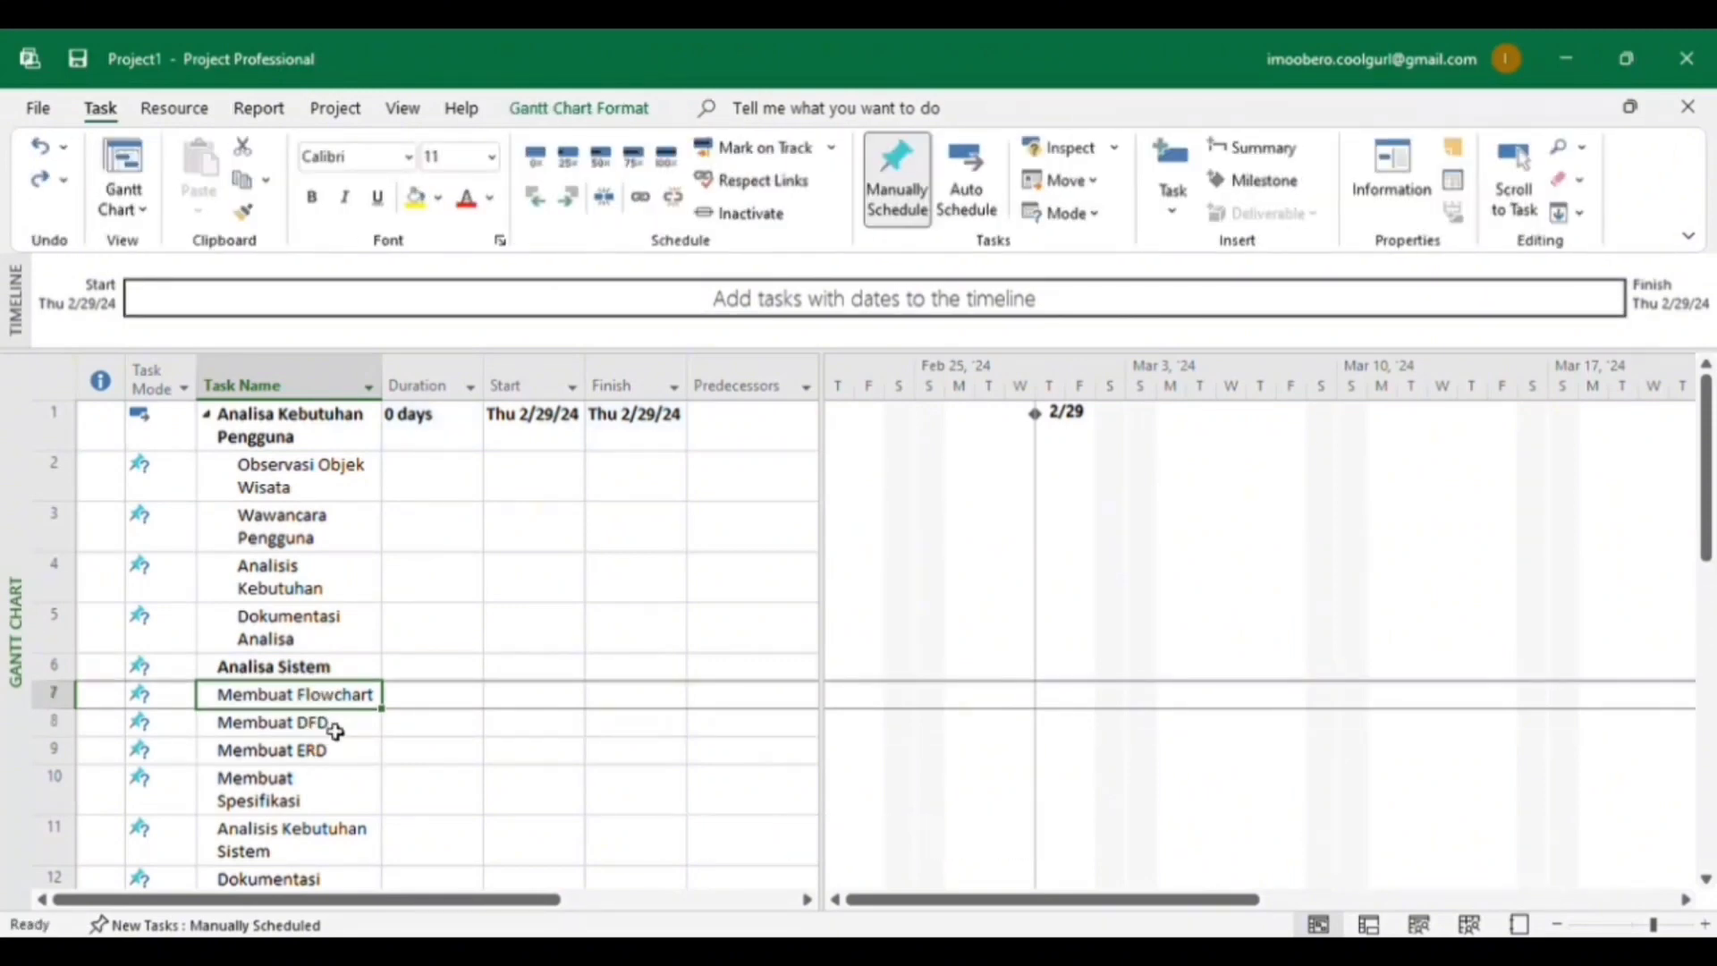
drag(333, 697, 320, 882)
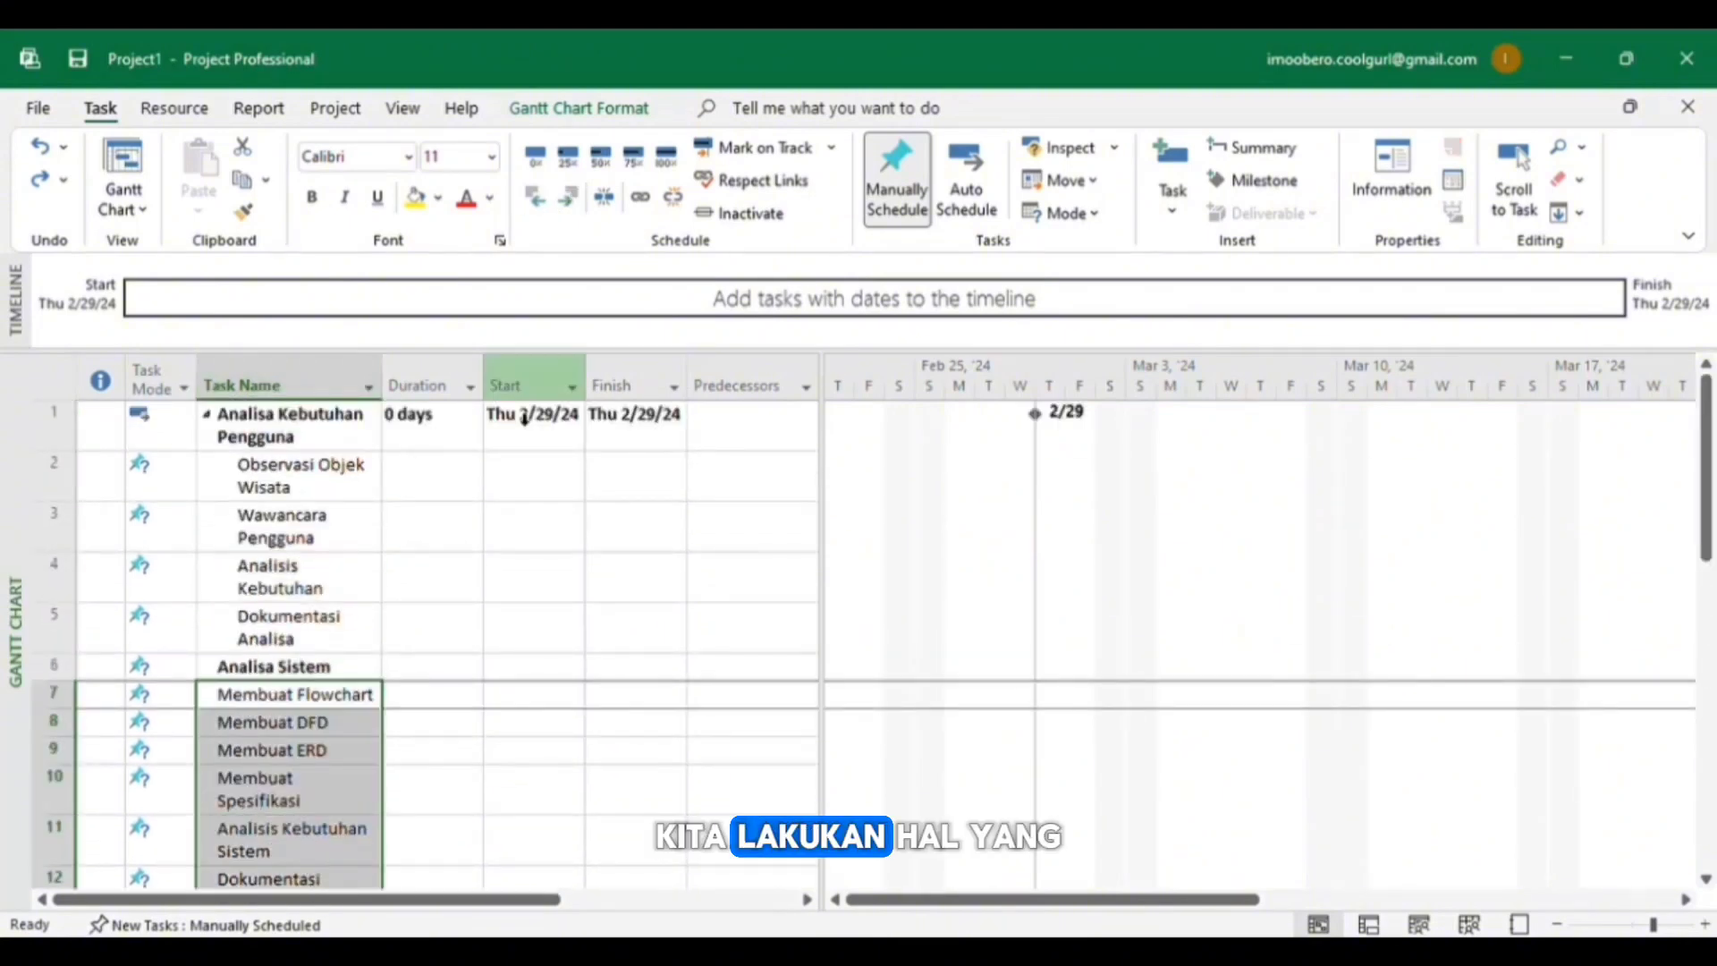
click(567, 197)
Step: Indent Membuat Desain Hi-Fi, Membuat Prototipe and Dokumentasi Desain Aplikasi as subtasks of a bold Desain Aplikasi
scroll(528, 484, down, 2)
click(336, 677)
scroll(314, 641, down, 1)
drag(314, 630, 322, 706)
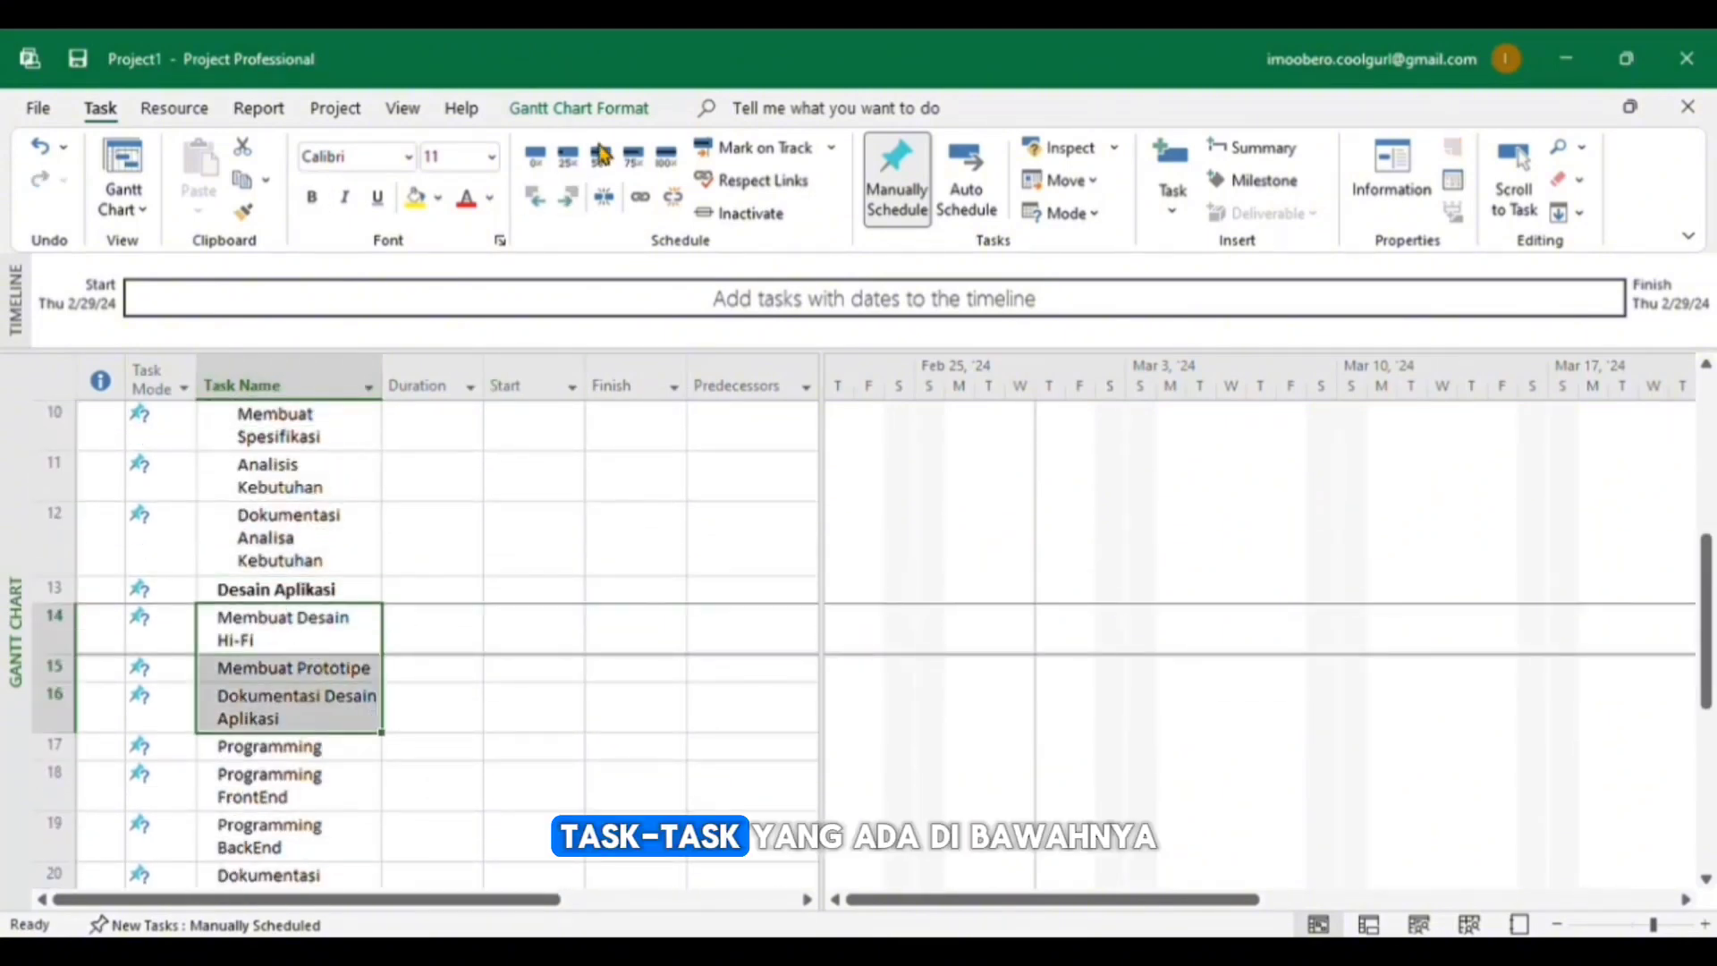
key(alt+shift+Right)
Step: Make Programming bold and indent its FrontEnd, BackEnd and Dokumentasi tasks beneath it as subtasks
click(320, 751)
key(ctrl+b)
scroll(314, 743, down, 1)
drag(308, 609, 268, 818)
click(561, 202)
Step: Turn Testing and Implementasi Program into summary tasks by indenting the three tasks below each of them
click(337, 751)
scroll(337, 751, down, 1)
key(alt+shift+Right)
click(349, 838)
scroll(295, 760, down, 1)
click(567, 196)
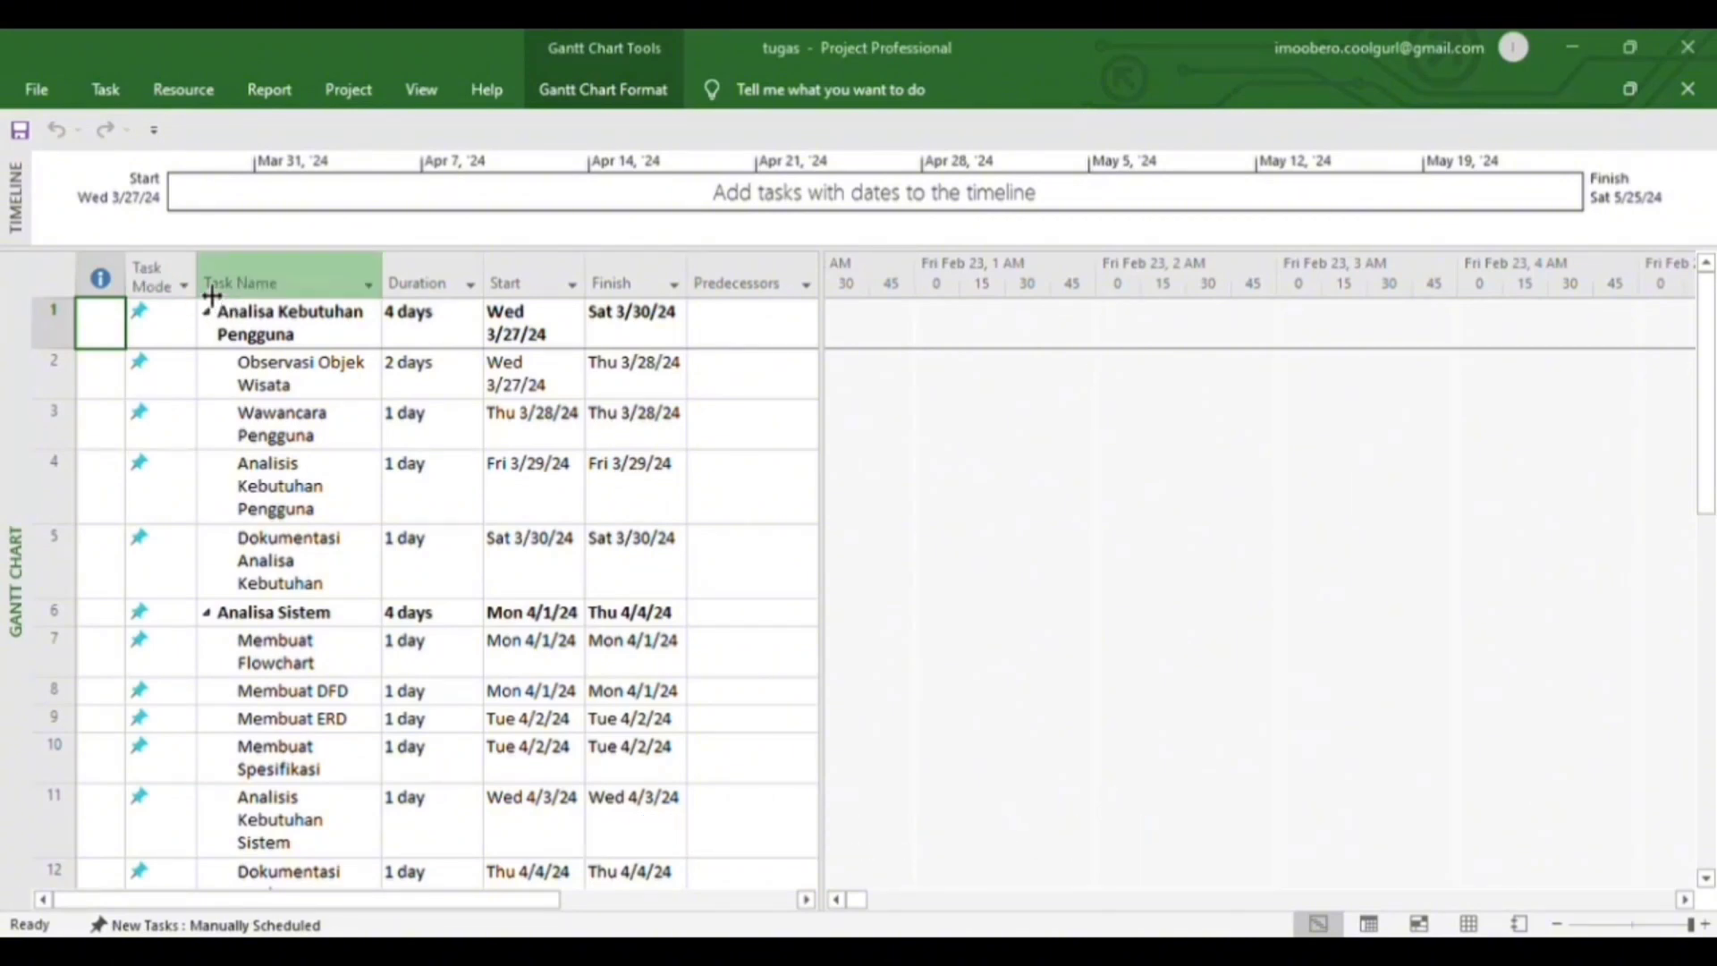
Step: Insert a WBS column before the Task Name column and narrow it to fit its short codes
click(260, 280)
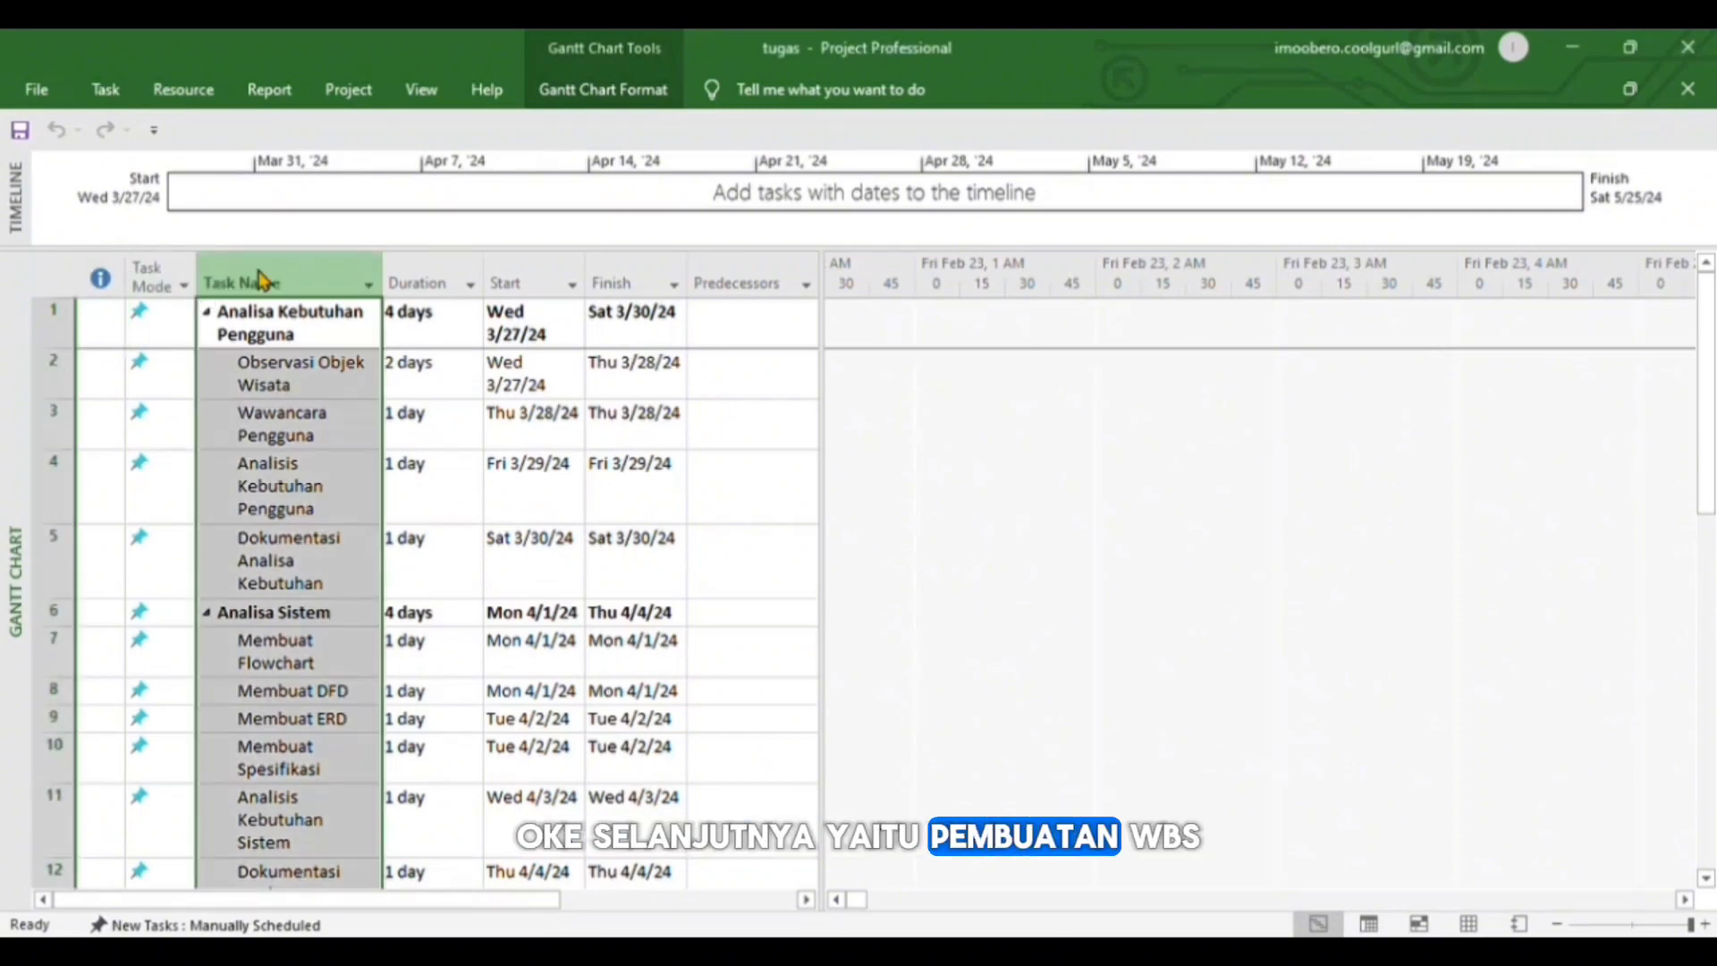
key(Insert)
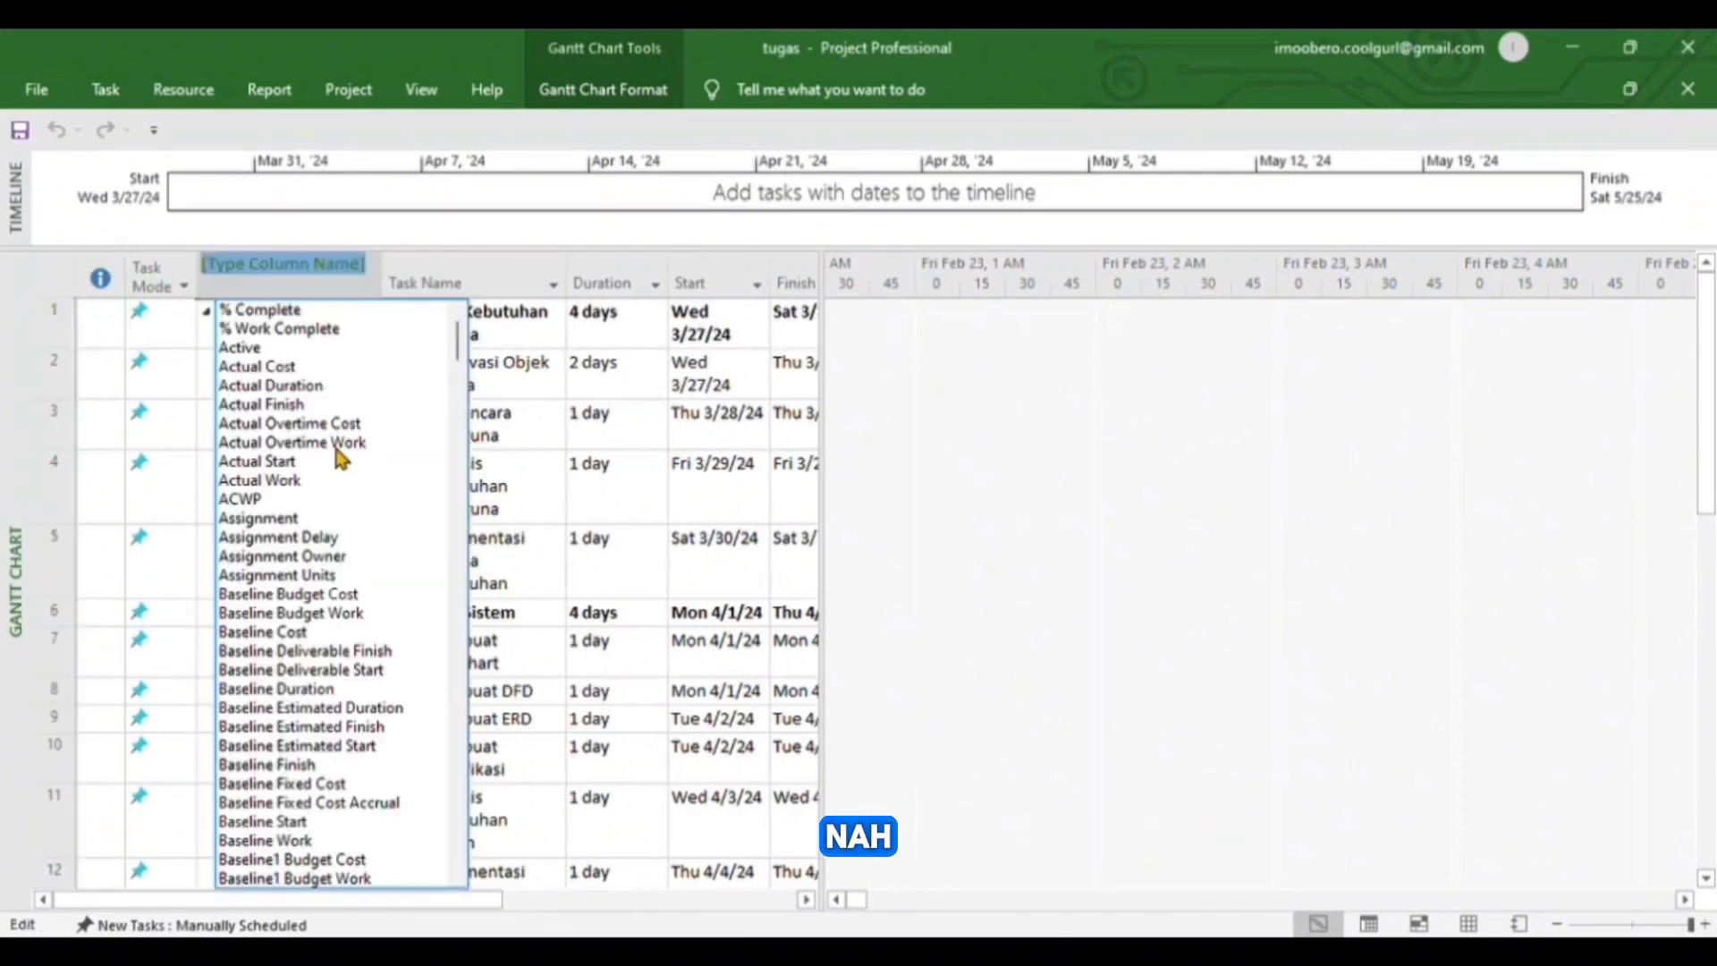
text(wbs)
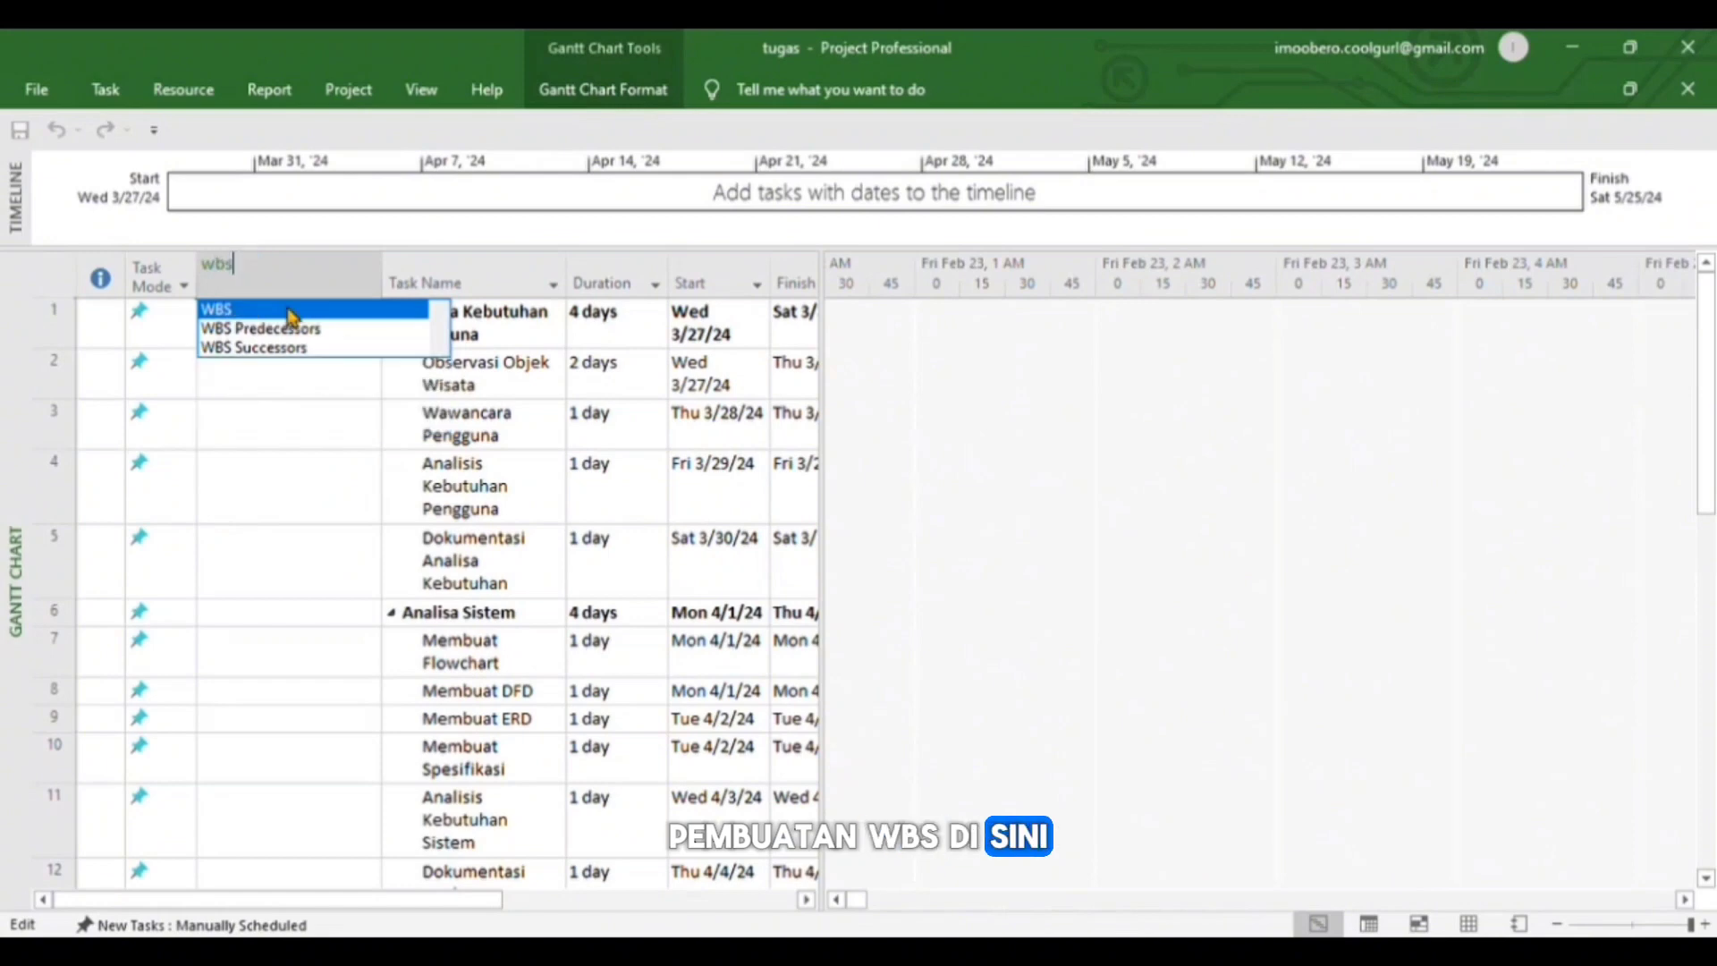
key(Return)
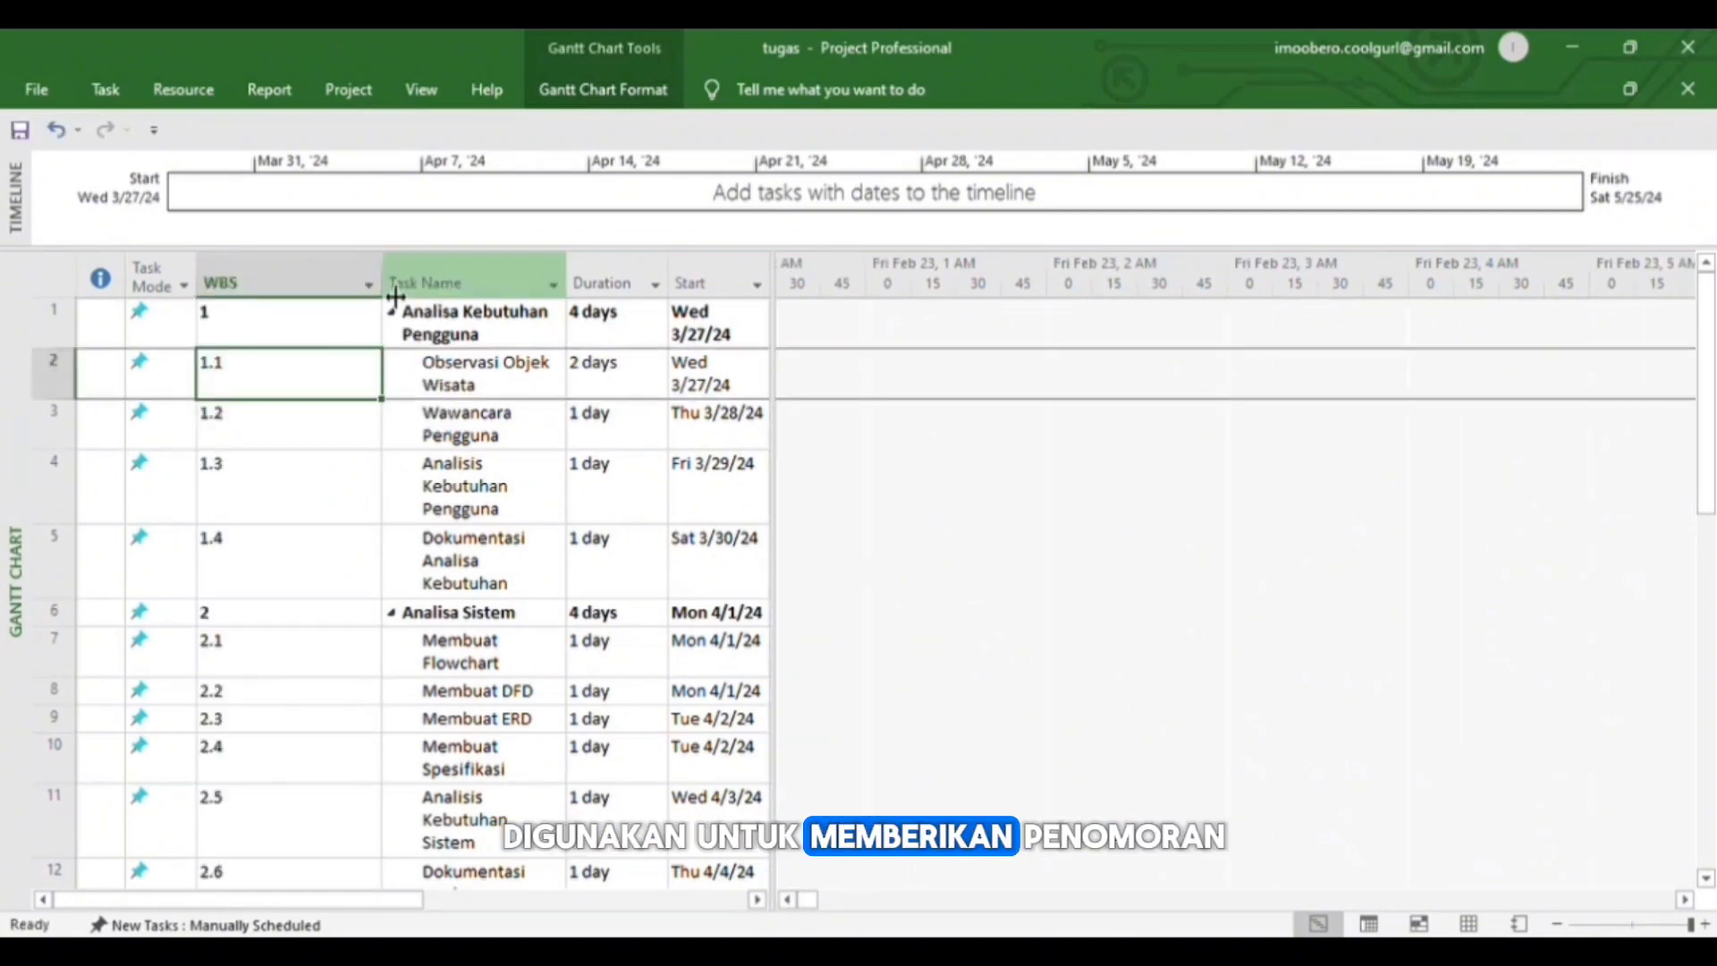
drag(383, 283, 246, 304)
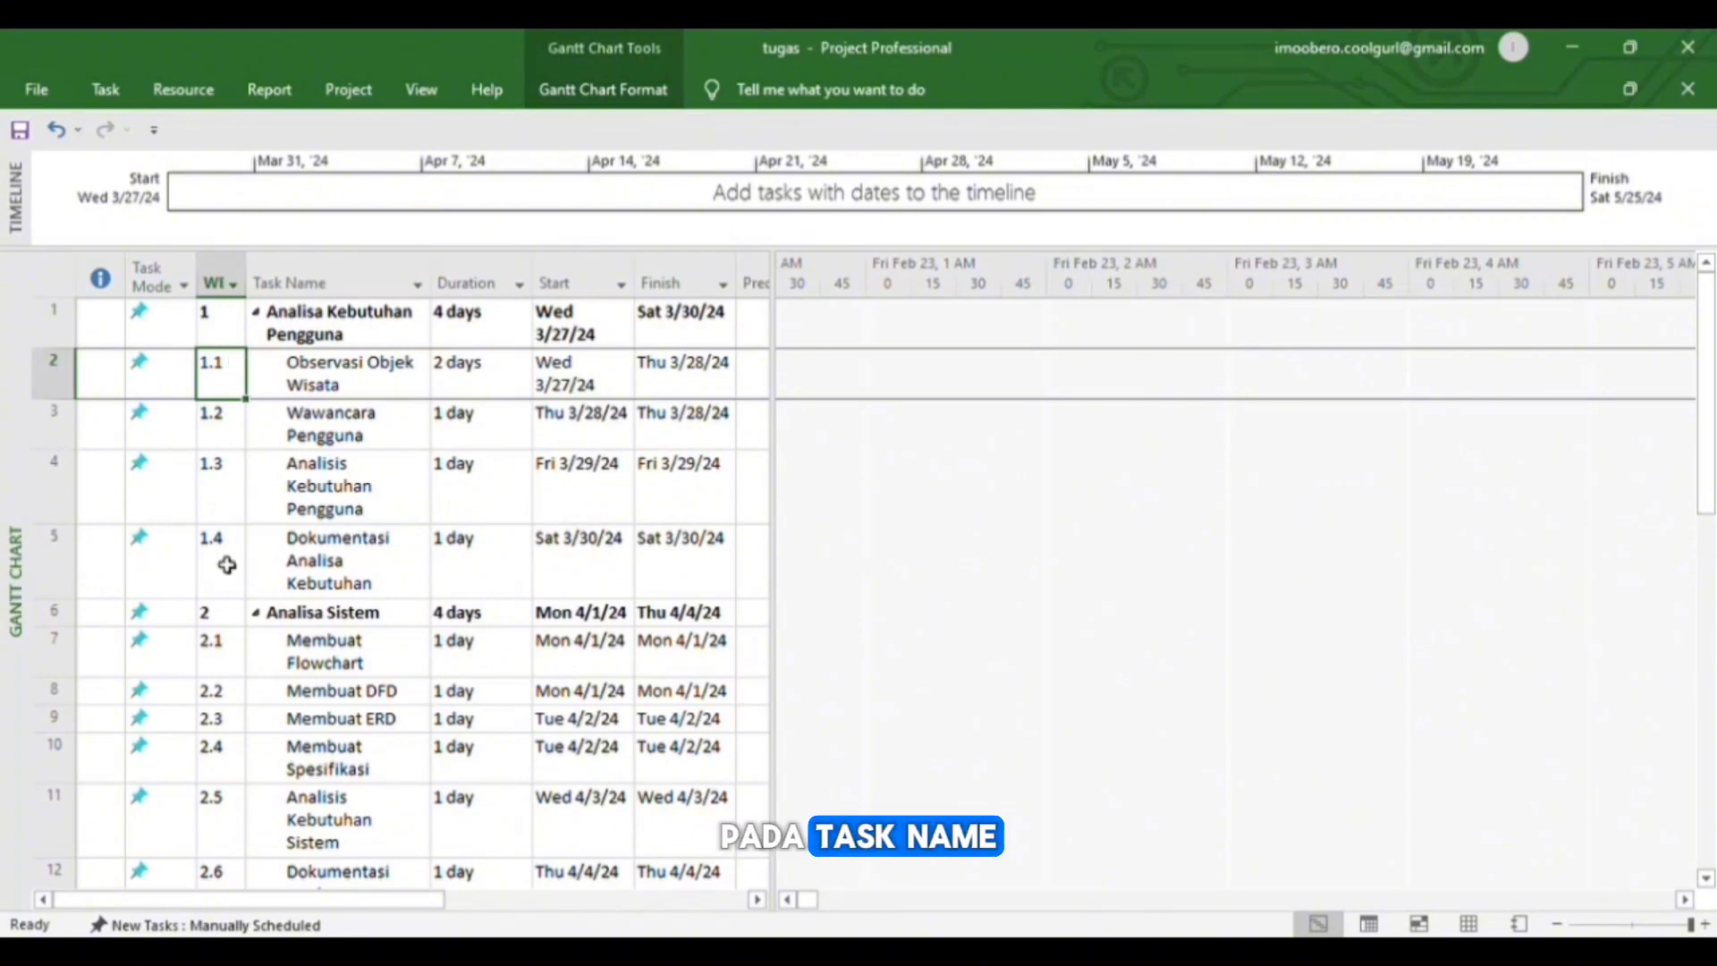
click(241, 331)
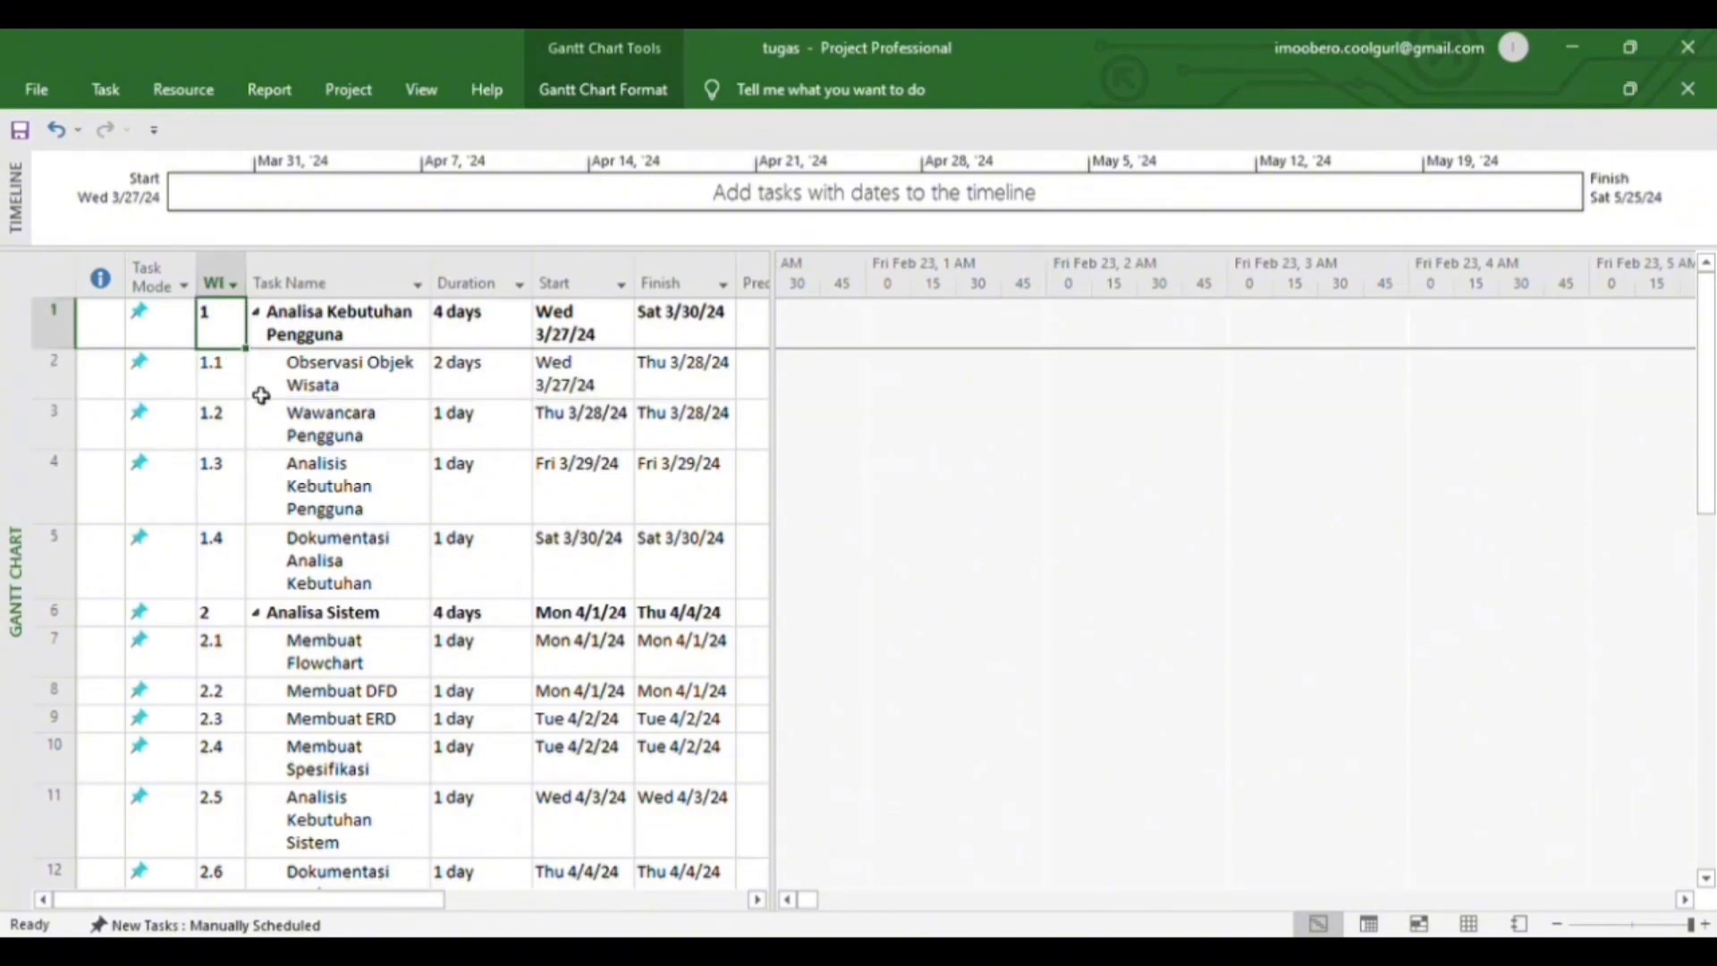
scroll(269, 644, down, 3)
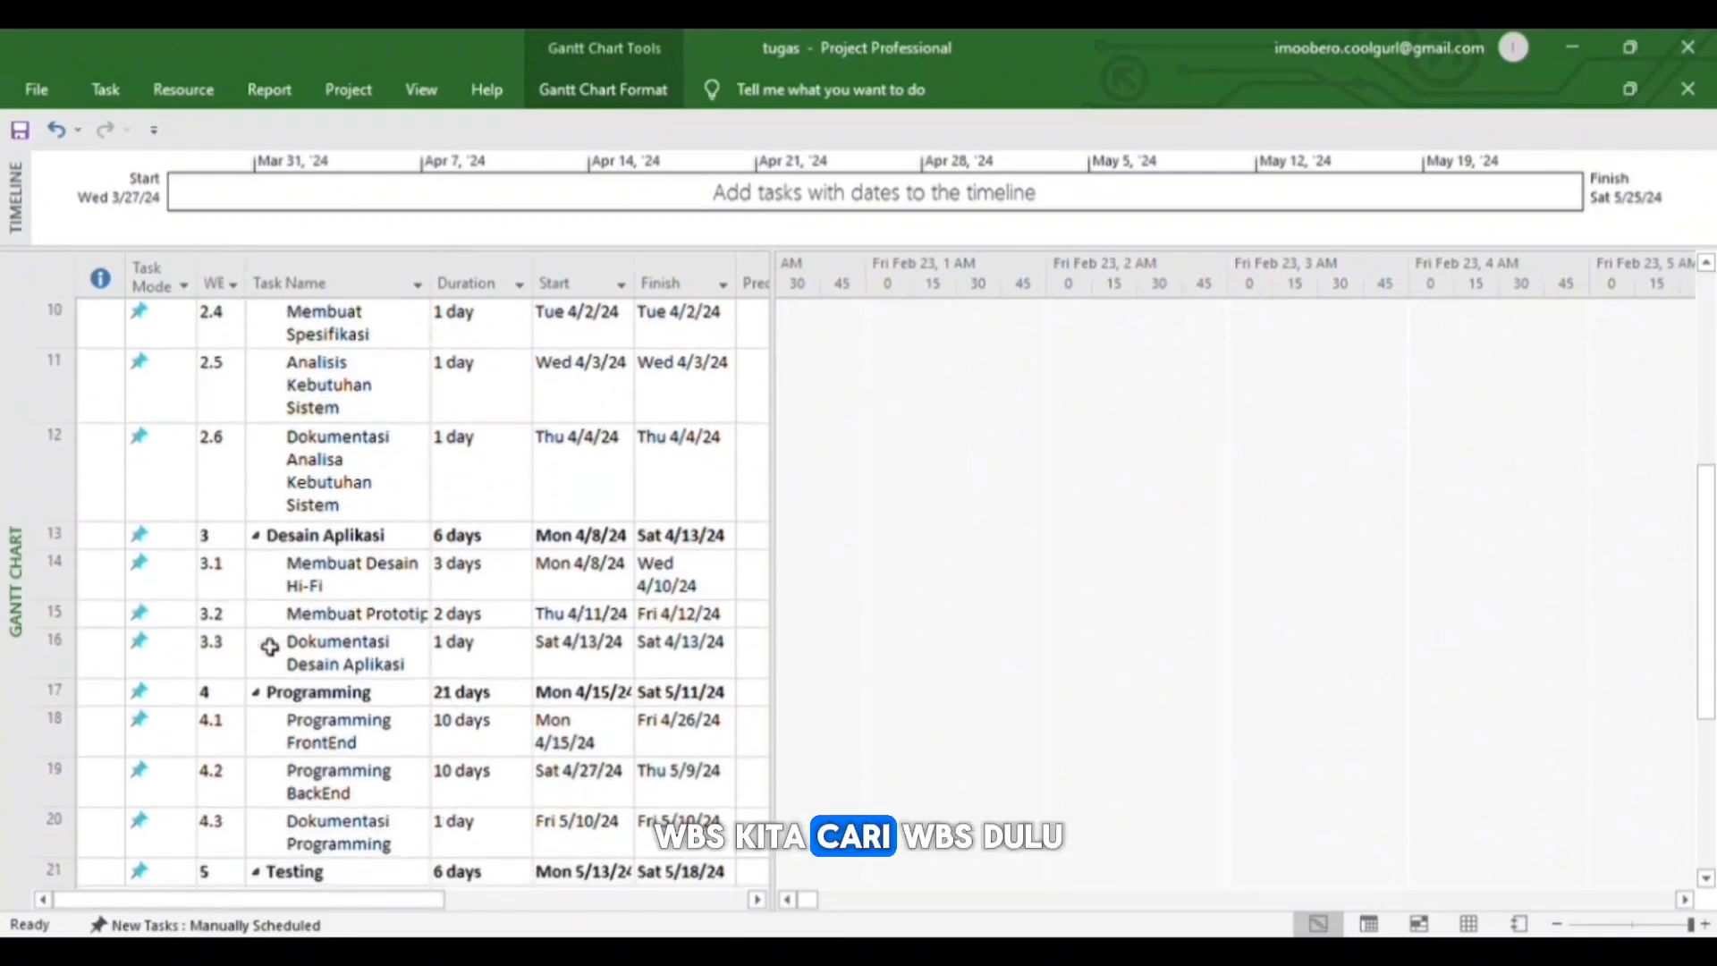
scroll(269, 645, down, 4)
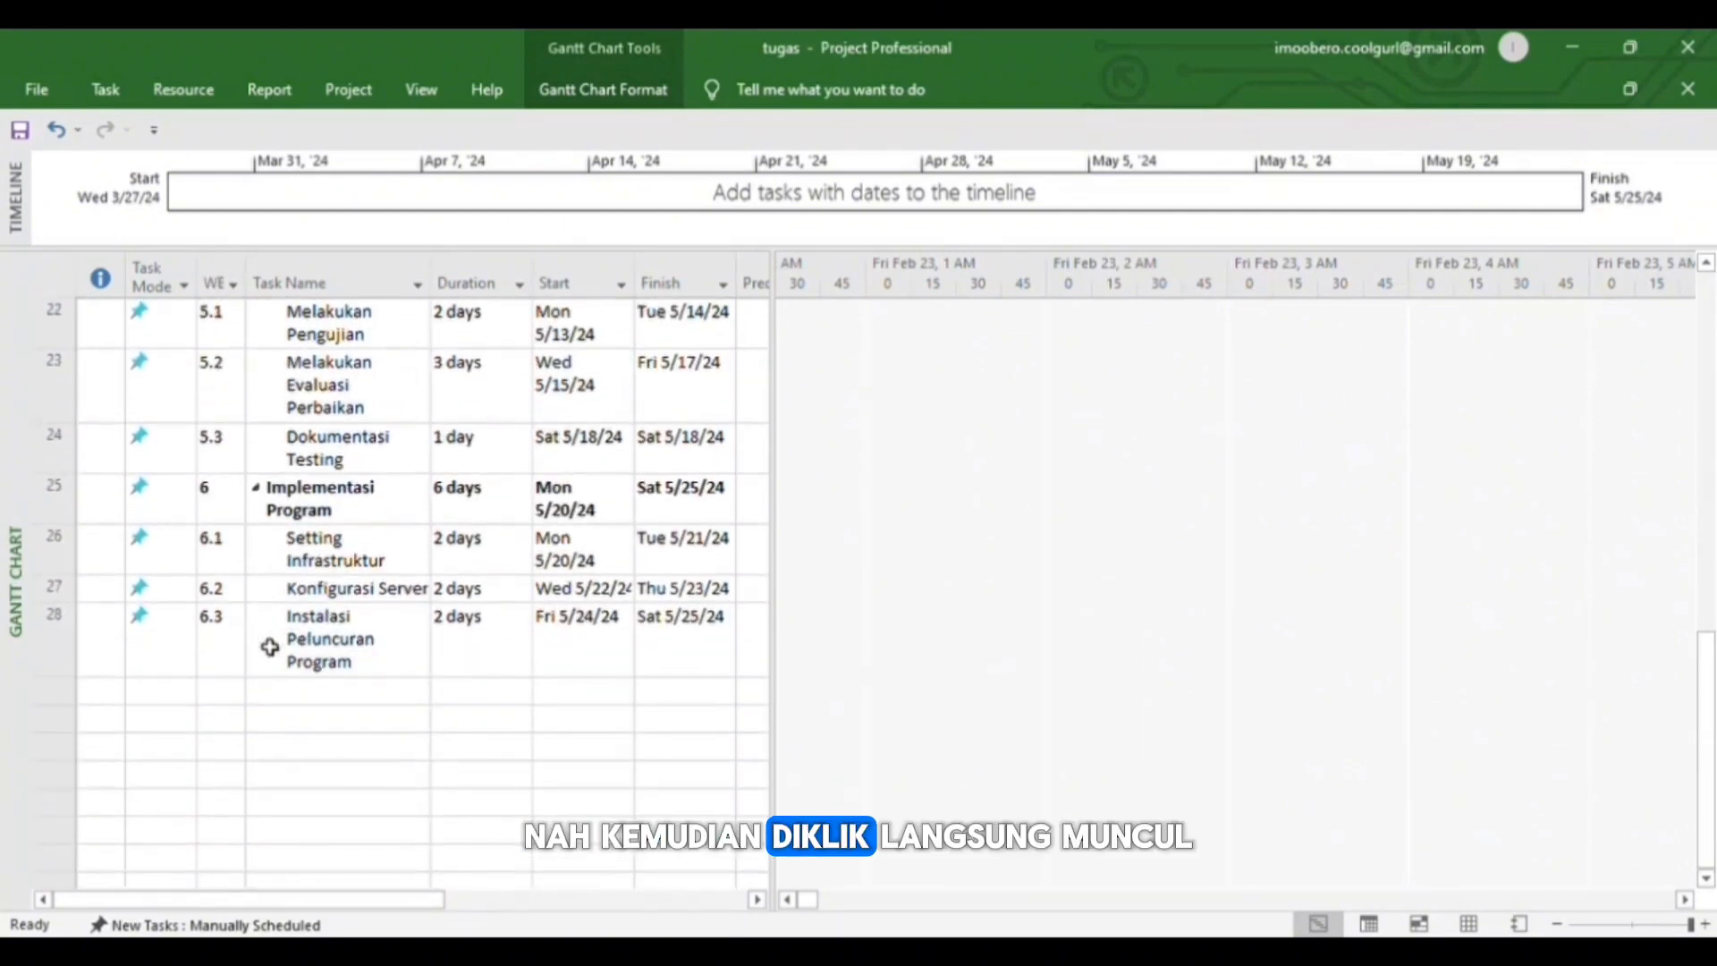
scroll(269, 646, up, 2)
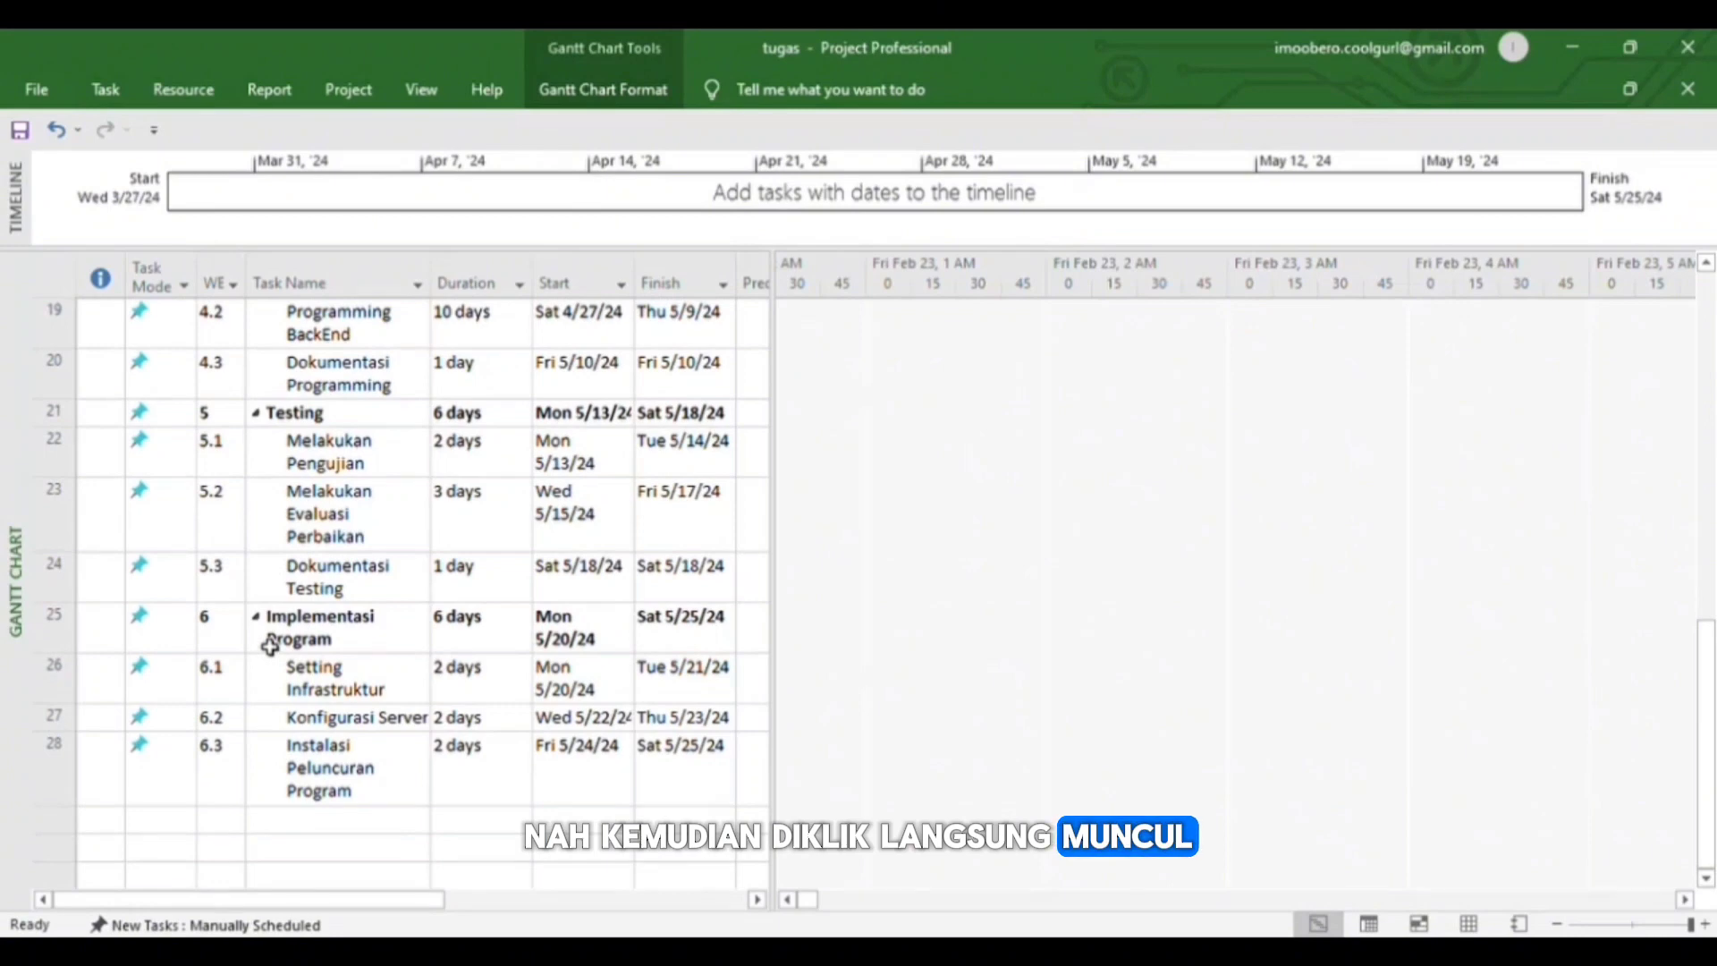
Step: Enter task 1 as the predecessor of the Analisa Sistem summary task
scroll(269, 645, up, 4)
scroll(269, 645, up, 4)
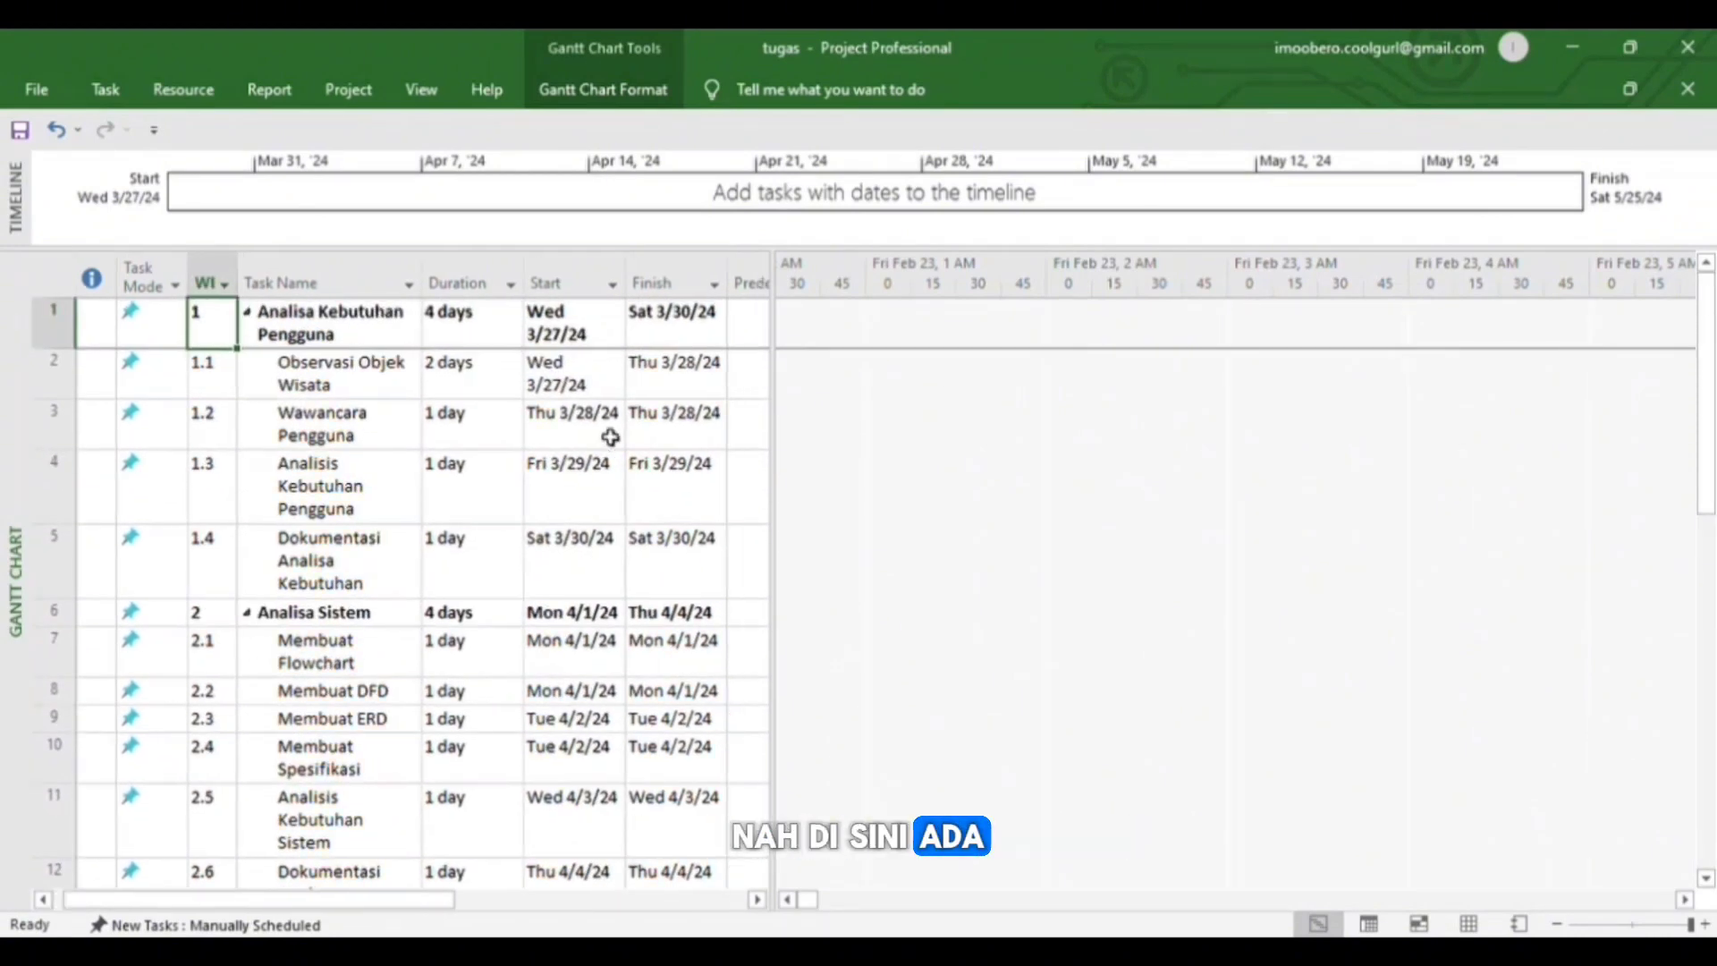
scroll(611, 436, right, 1)
click(741, 334)
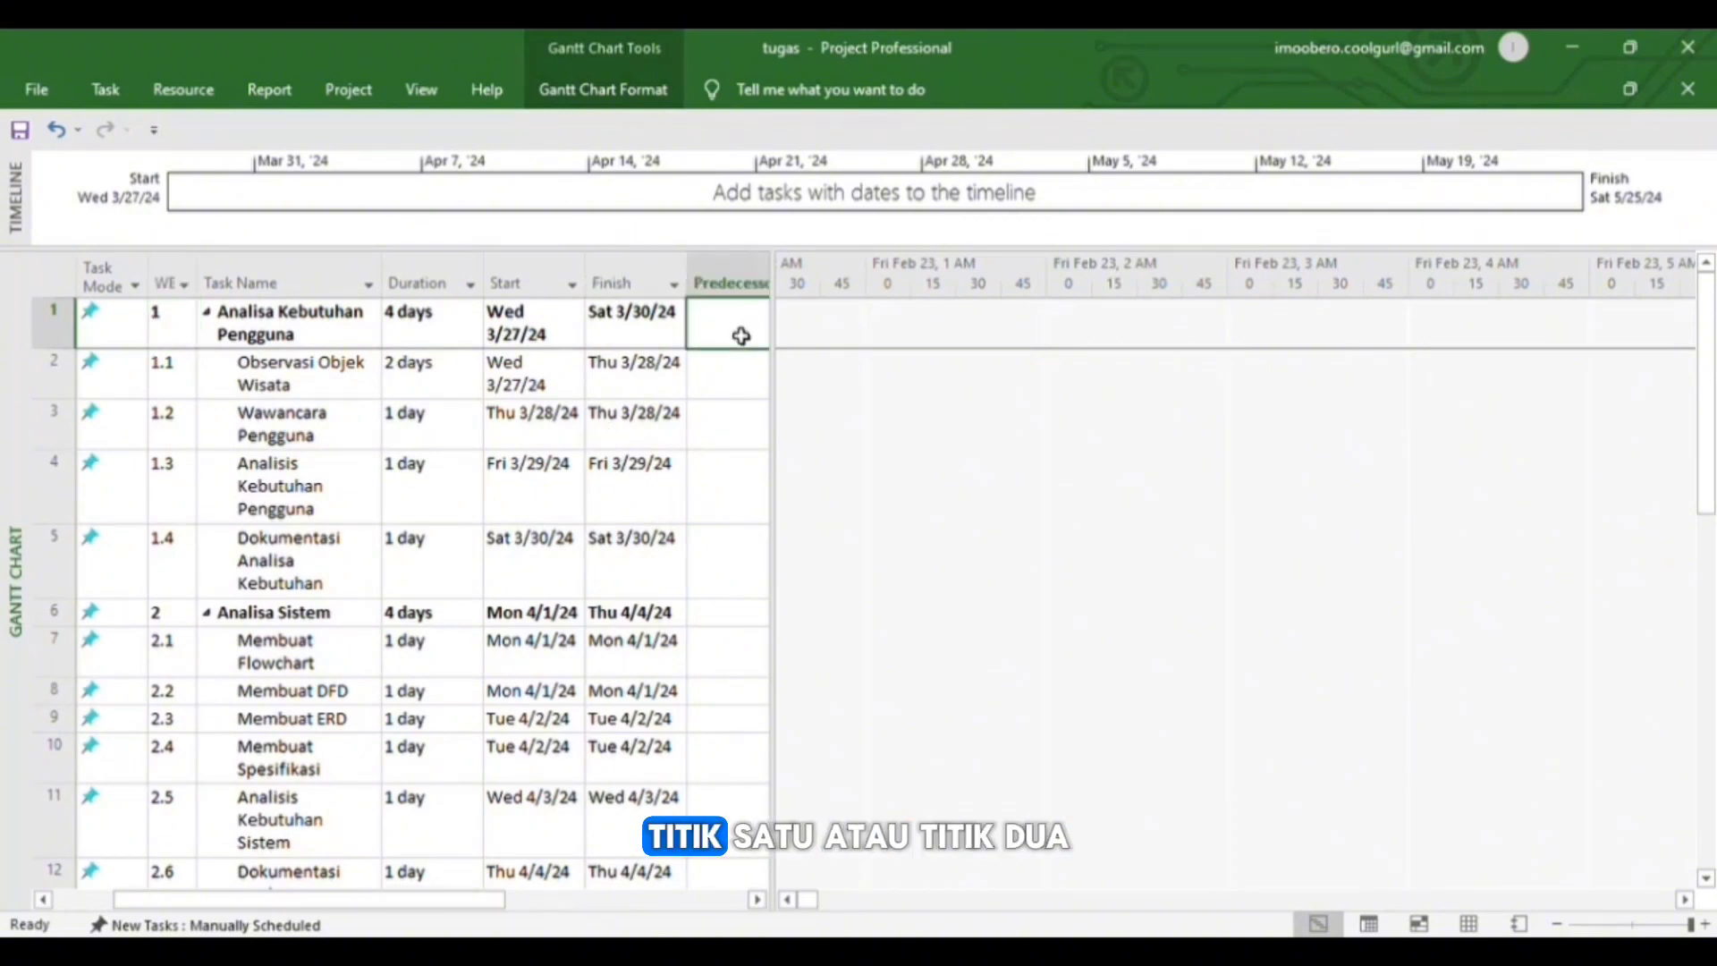
text(1)
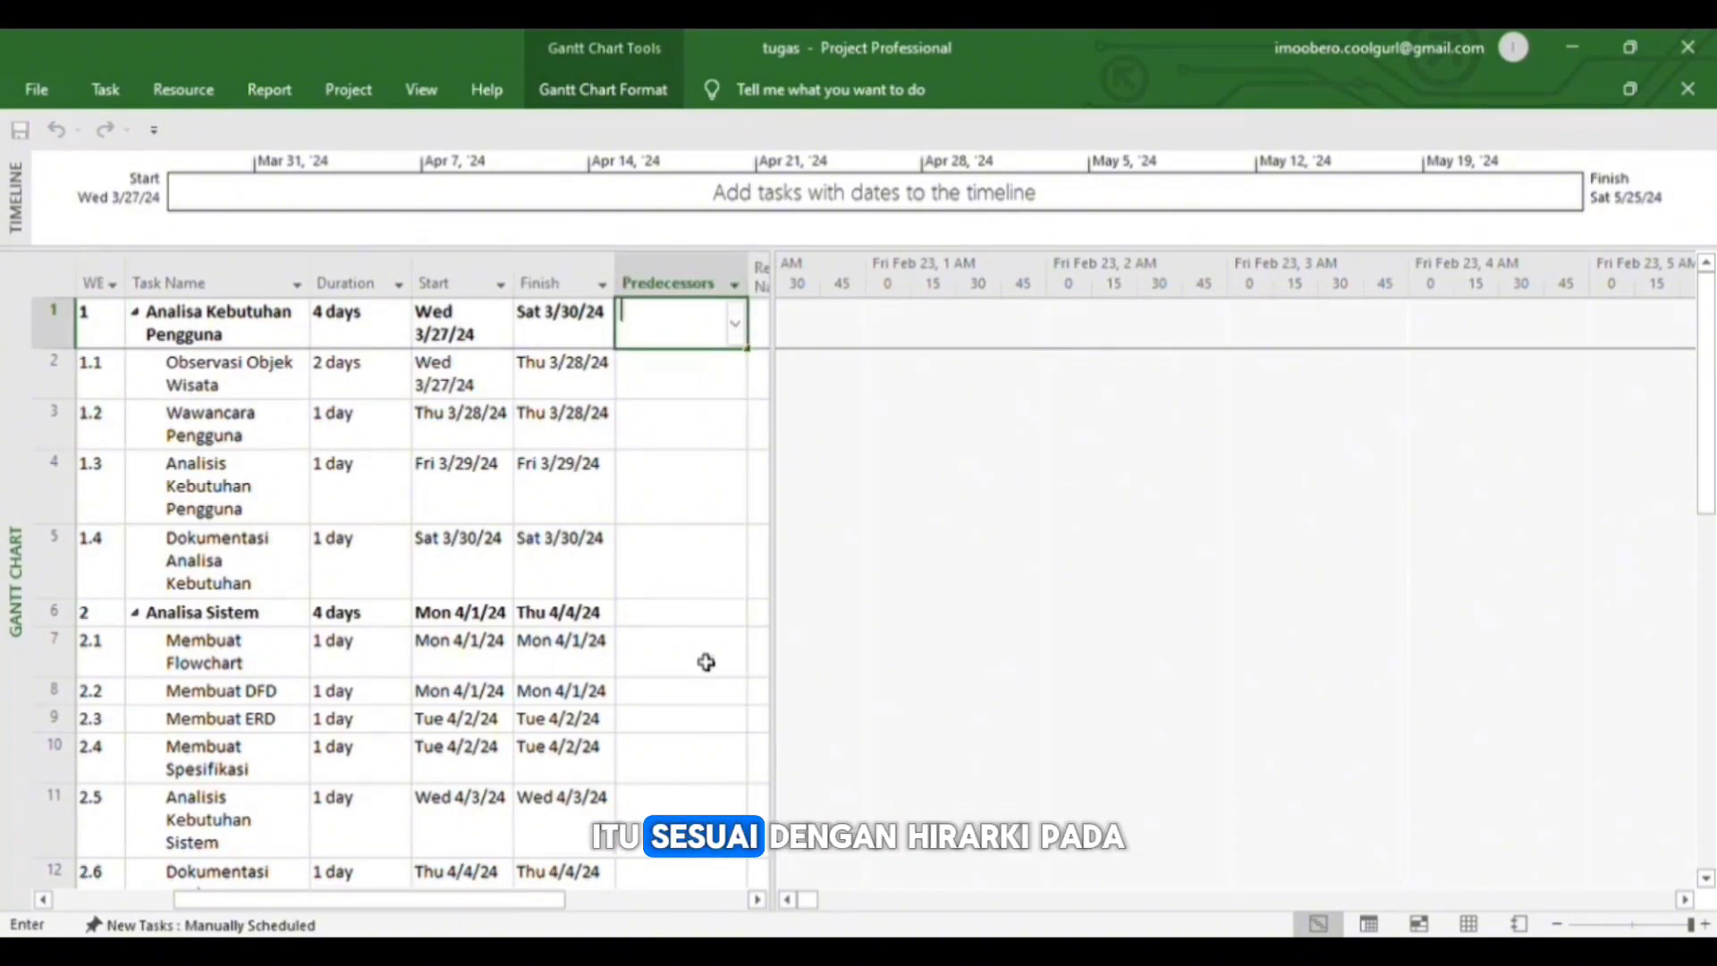
click(722, 621)
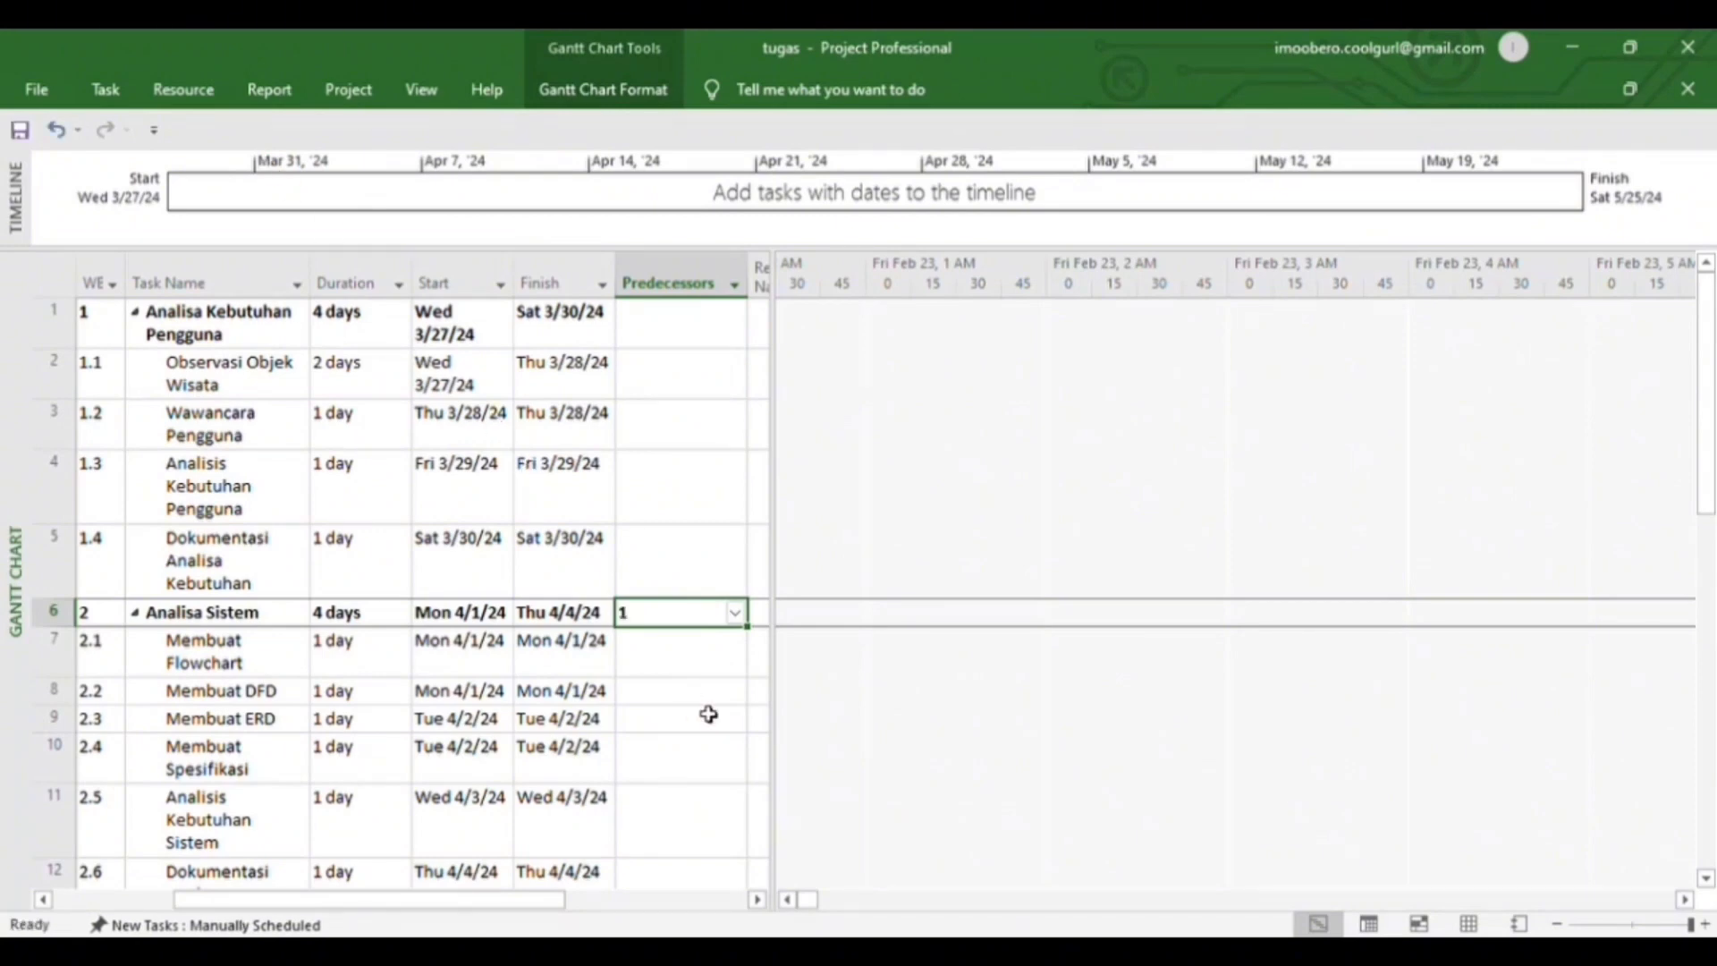
Step: Set the predecessor of Desain Aplikasi to task 6 and the predecessor of Programming to task 13
scroll(709, 715, down, 1)
click(724, 821)
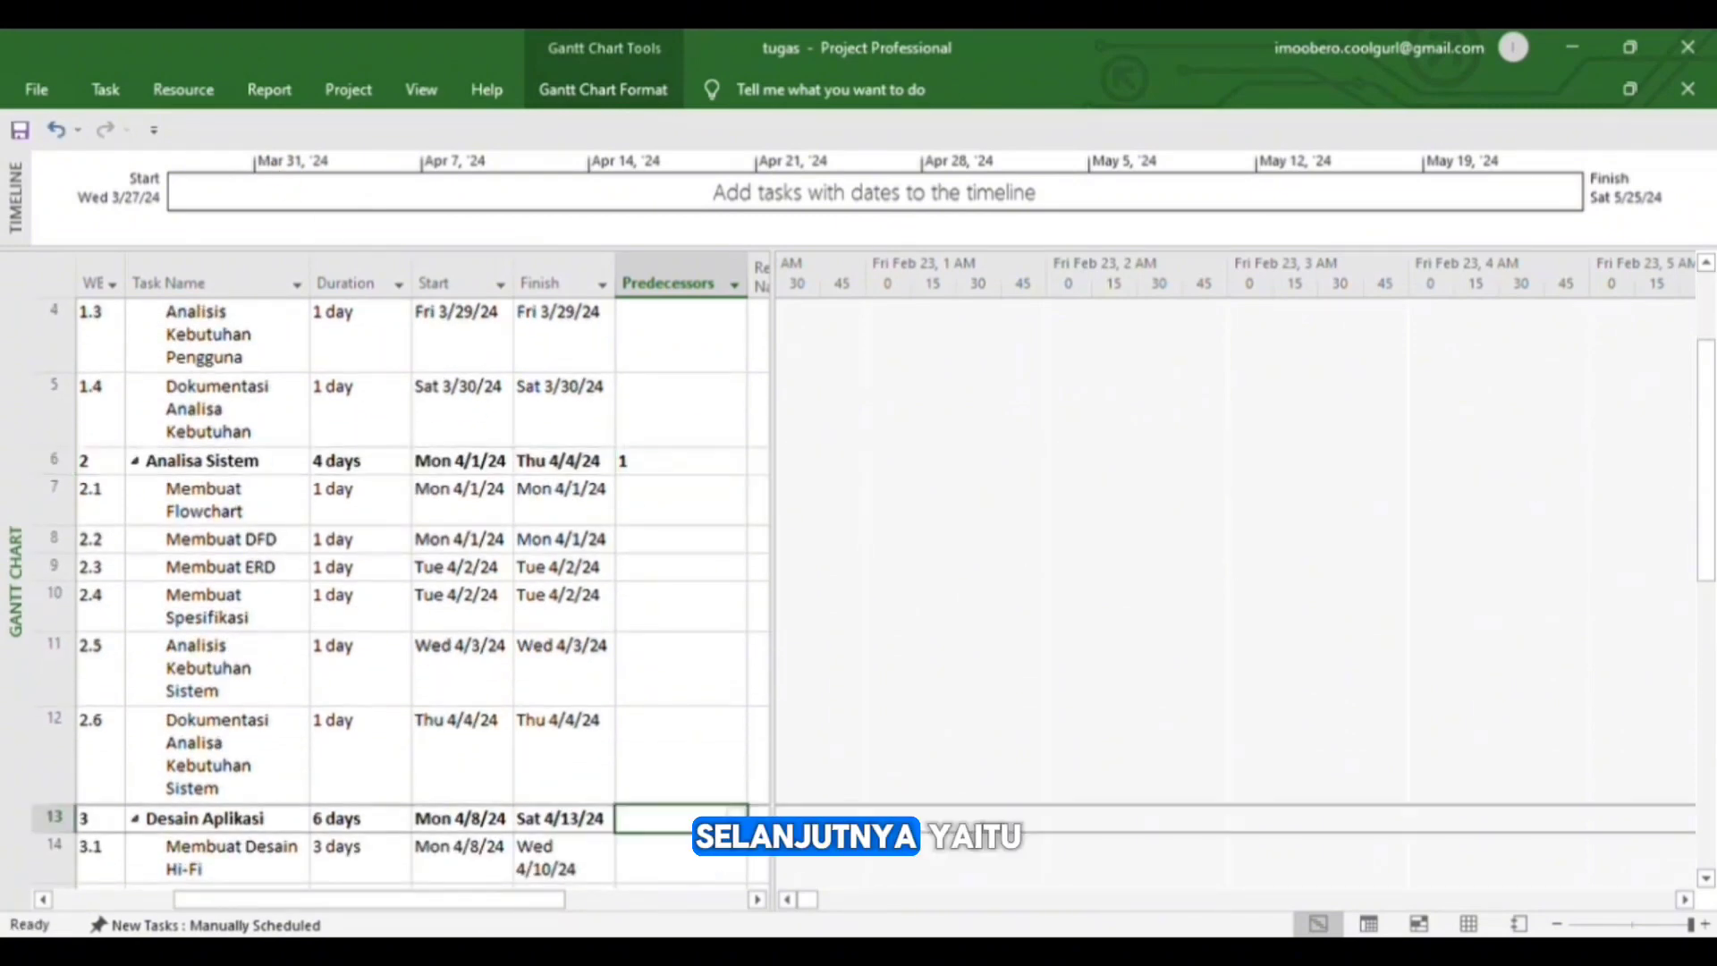
click(734, 820)
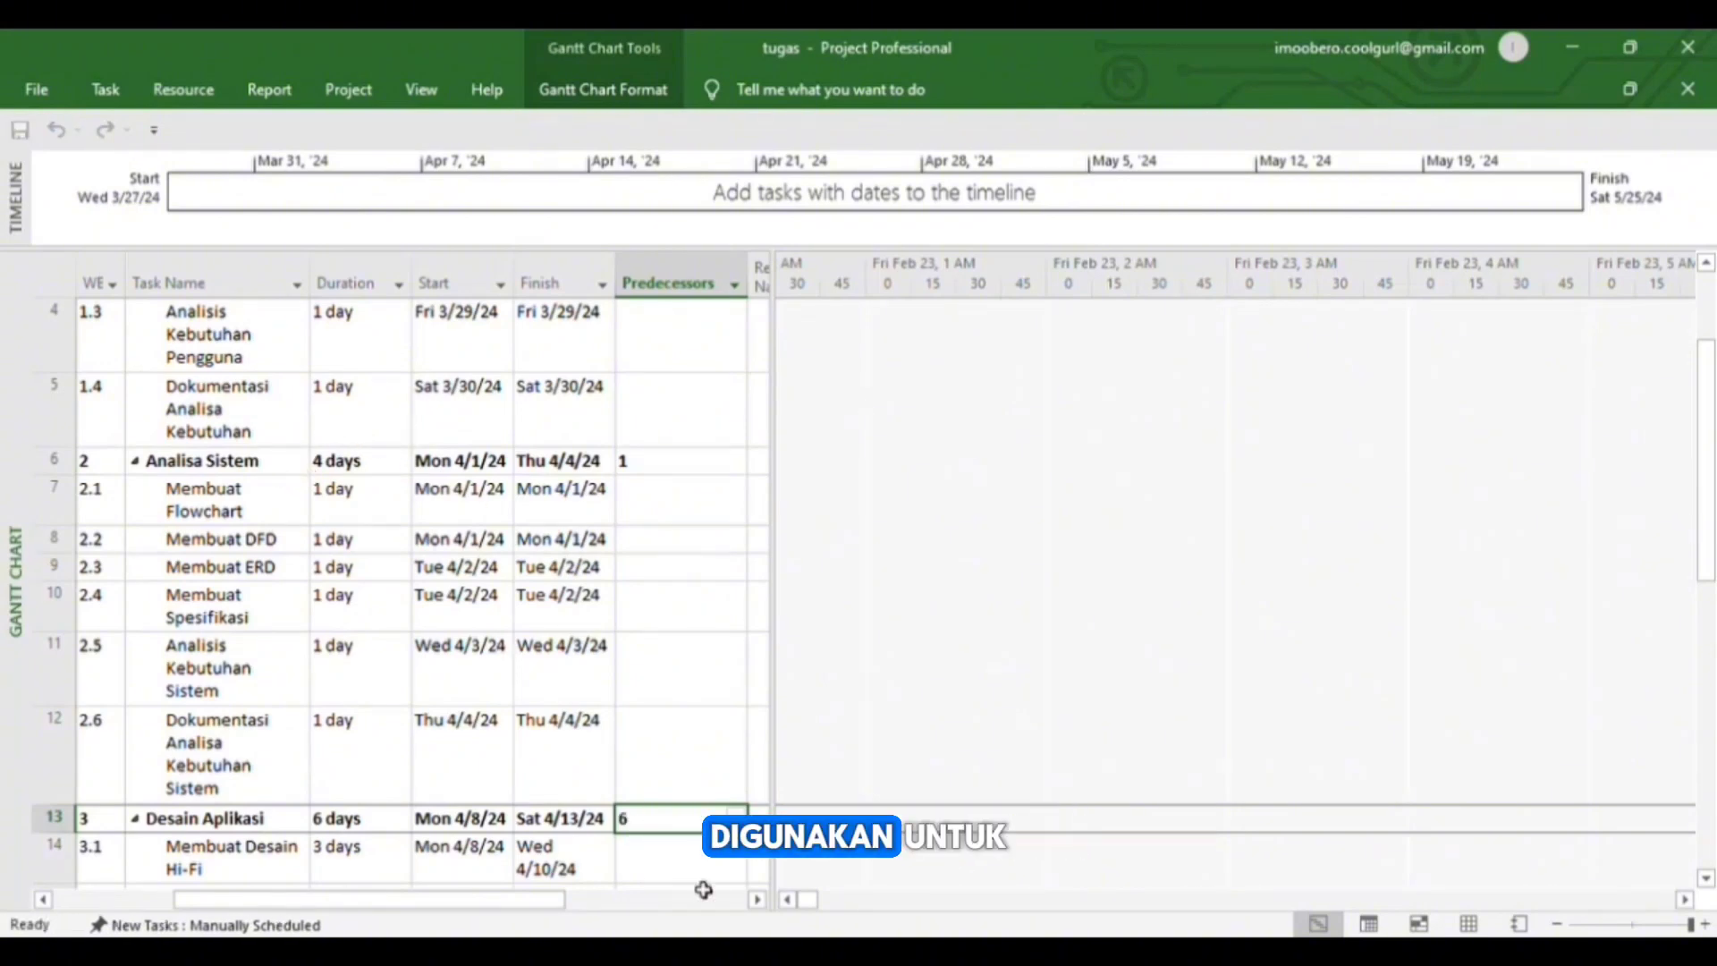
scroll(703, 886, down, 3)
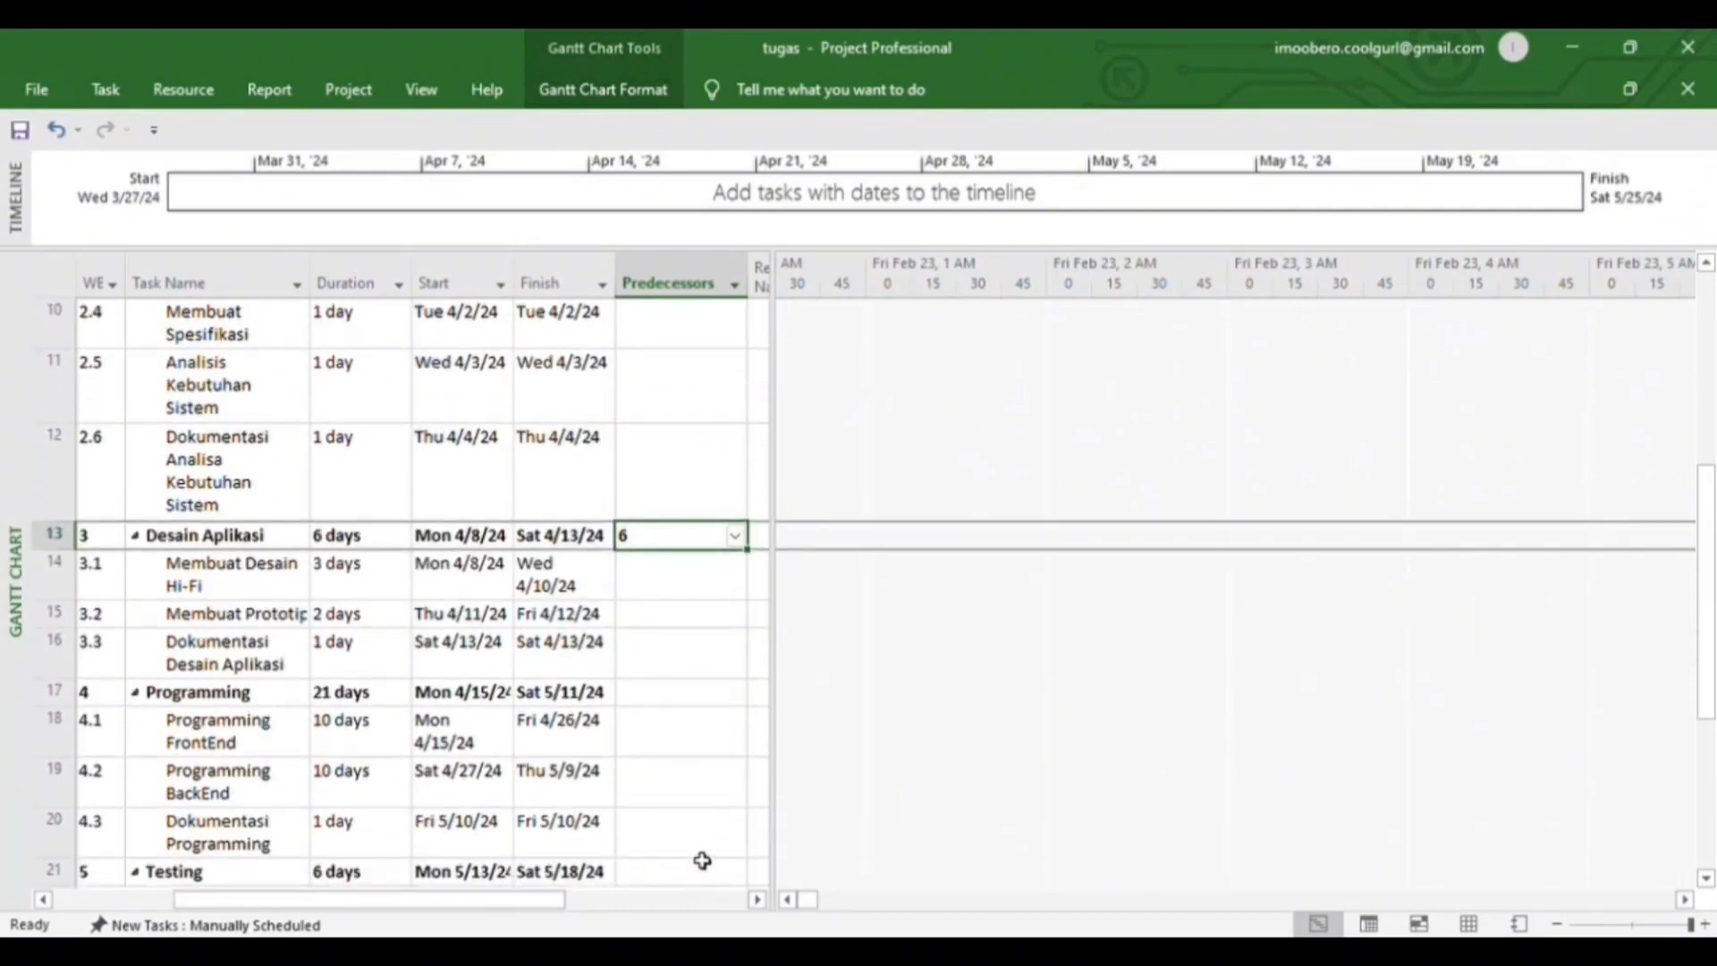
click(721, 702)
click(735, 697)
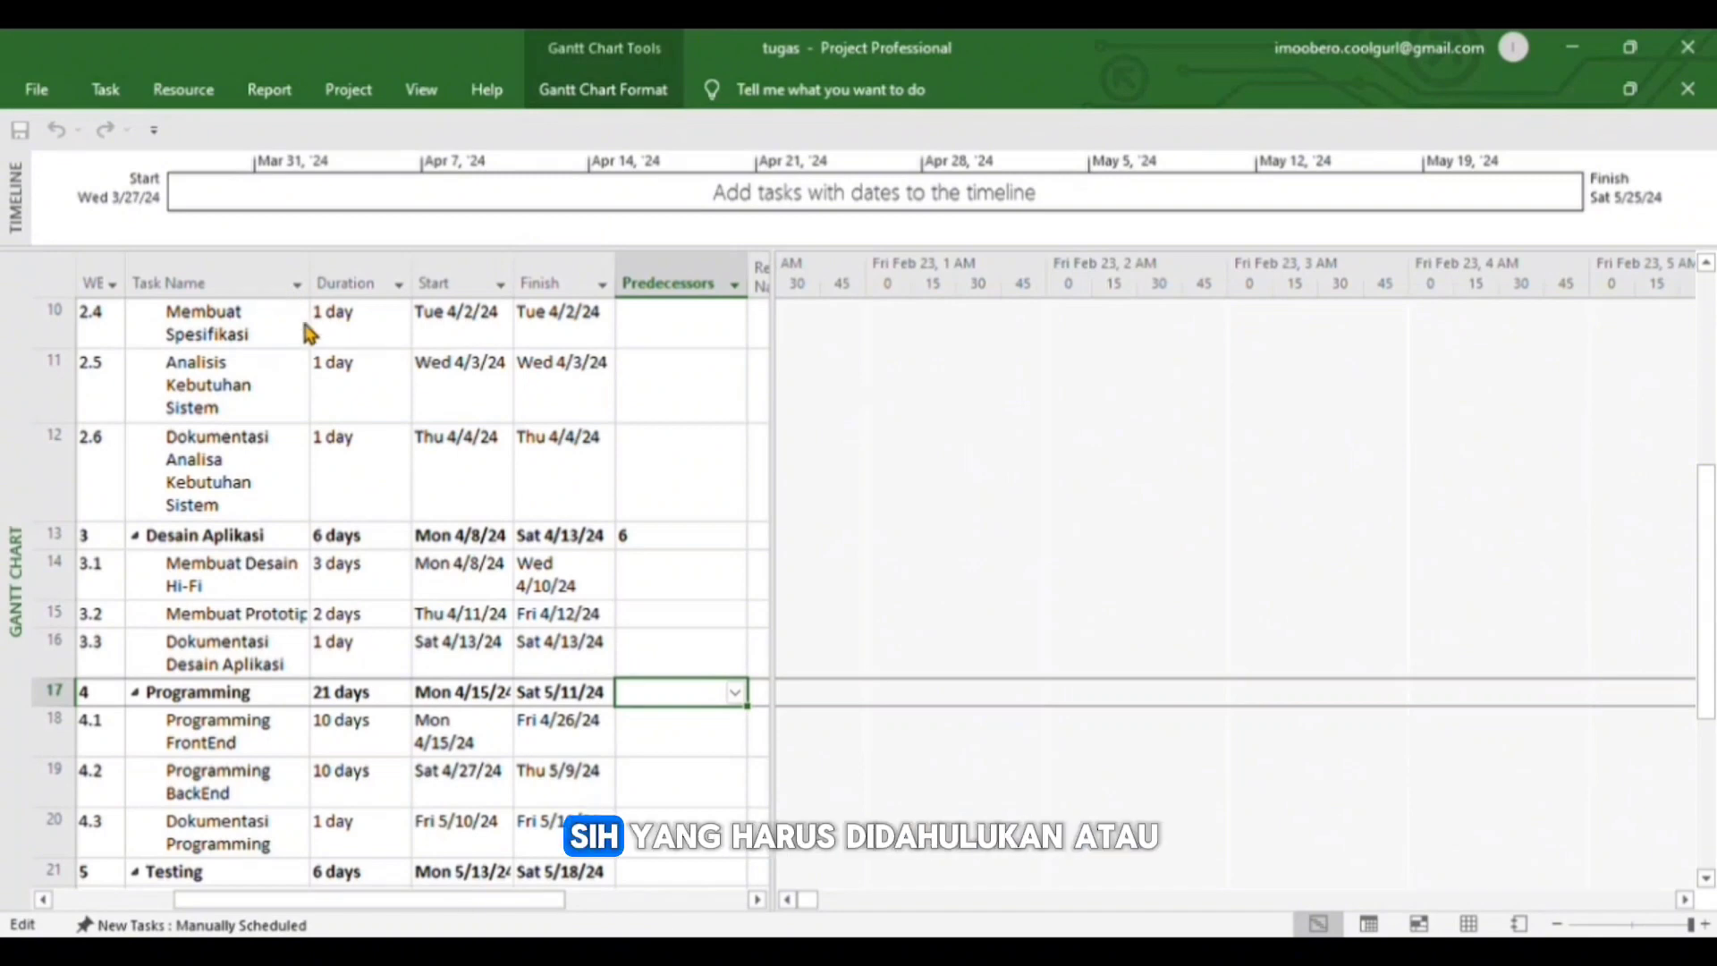
text(13)
key(Return)
Step: Set the predecessor of Testing to task 17 and the predecessor of Implementasi Program to task 21
scroll(694, 783, down, 2)
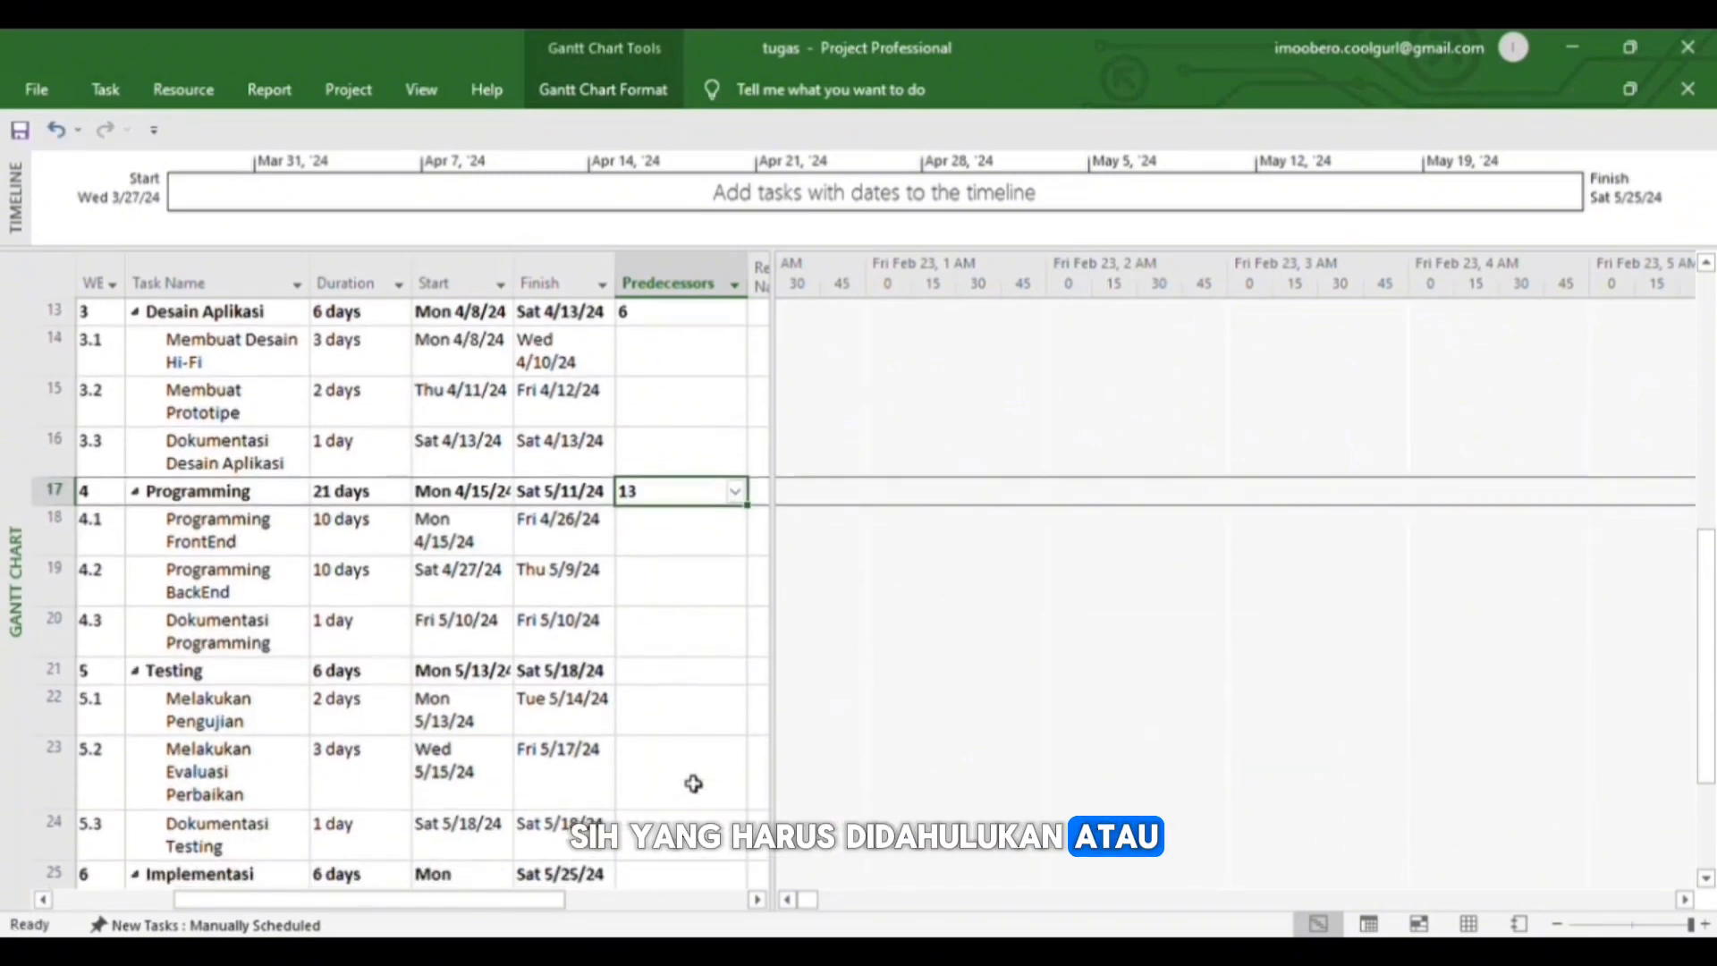
click(711, 539)
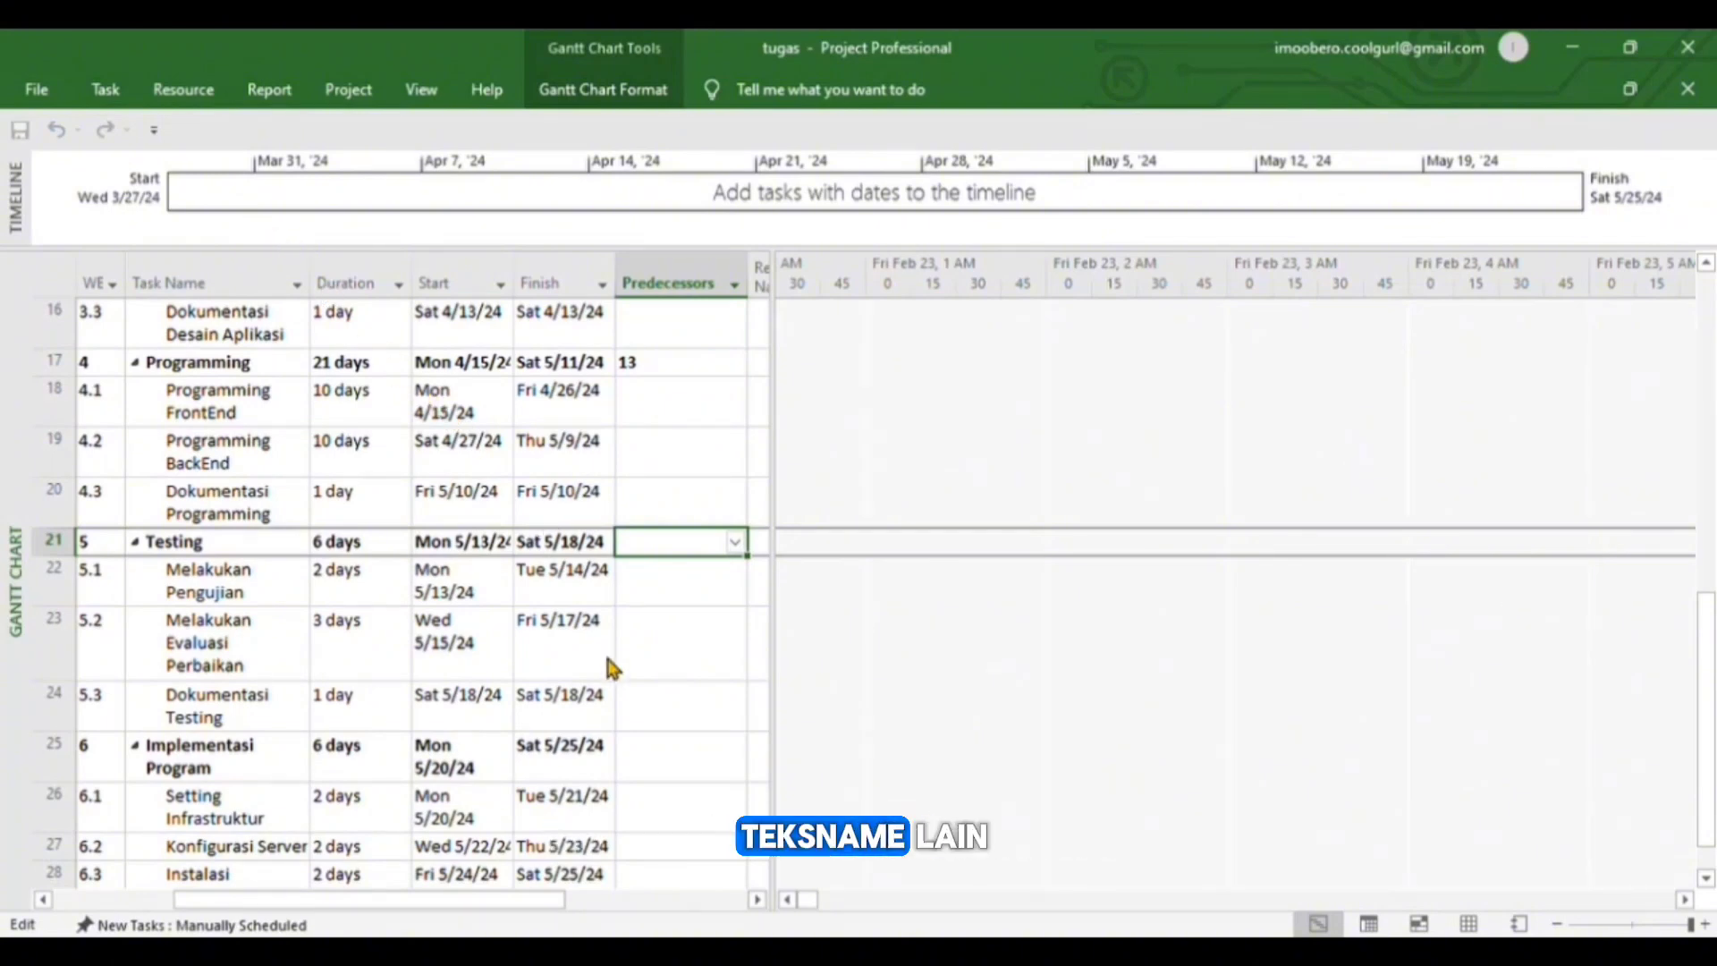
click(715, 745)
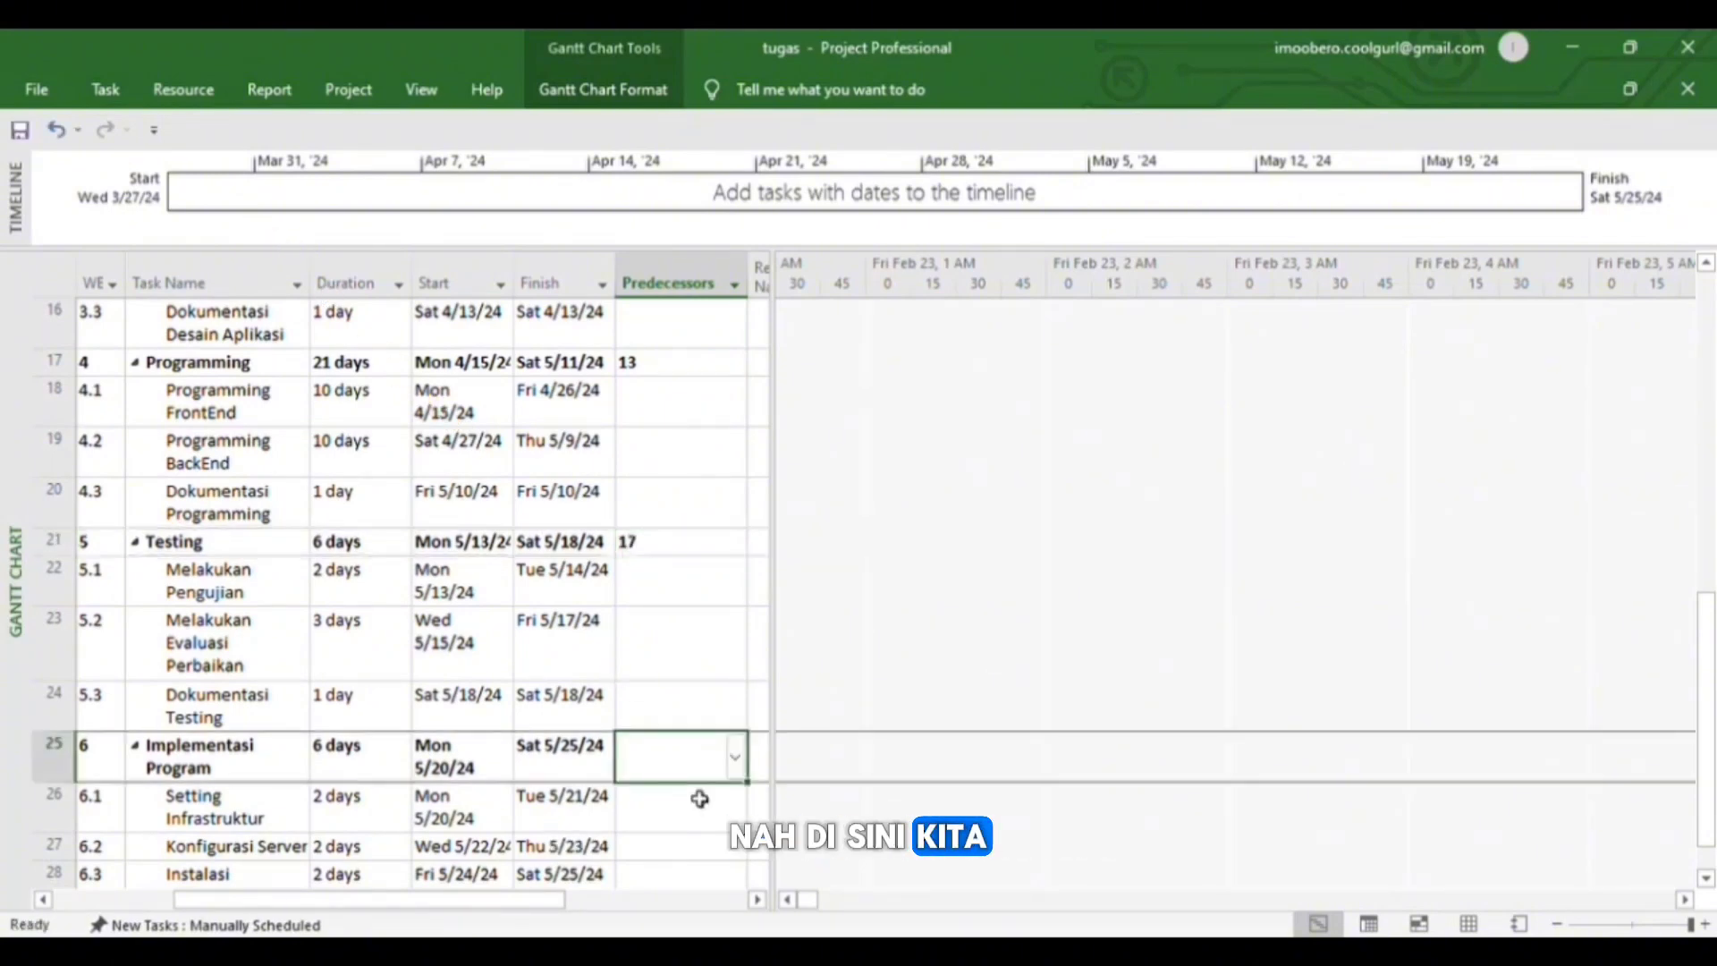
click(737, 774)
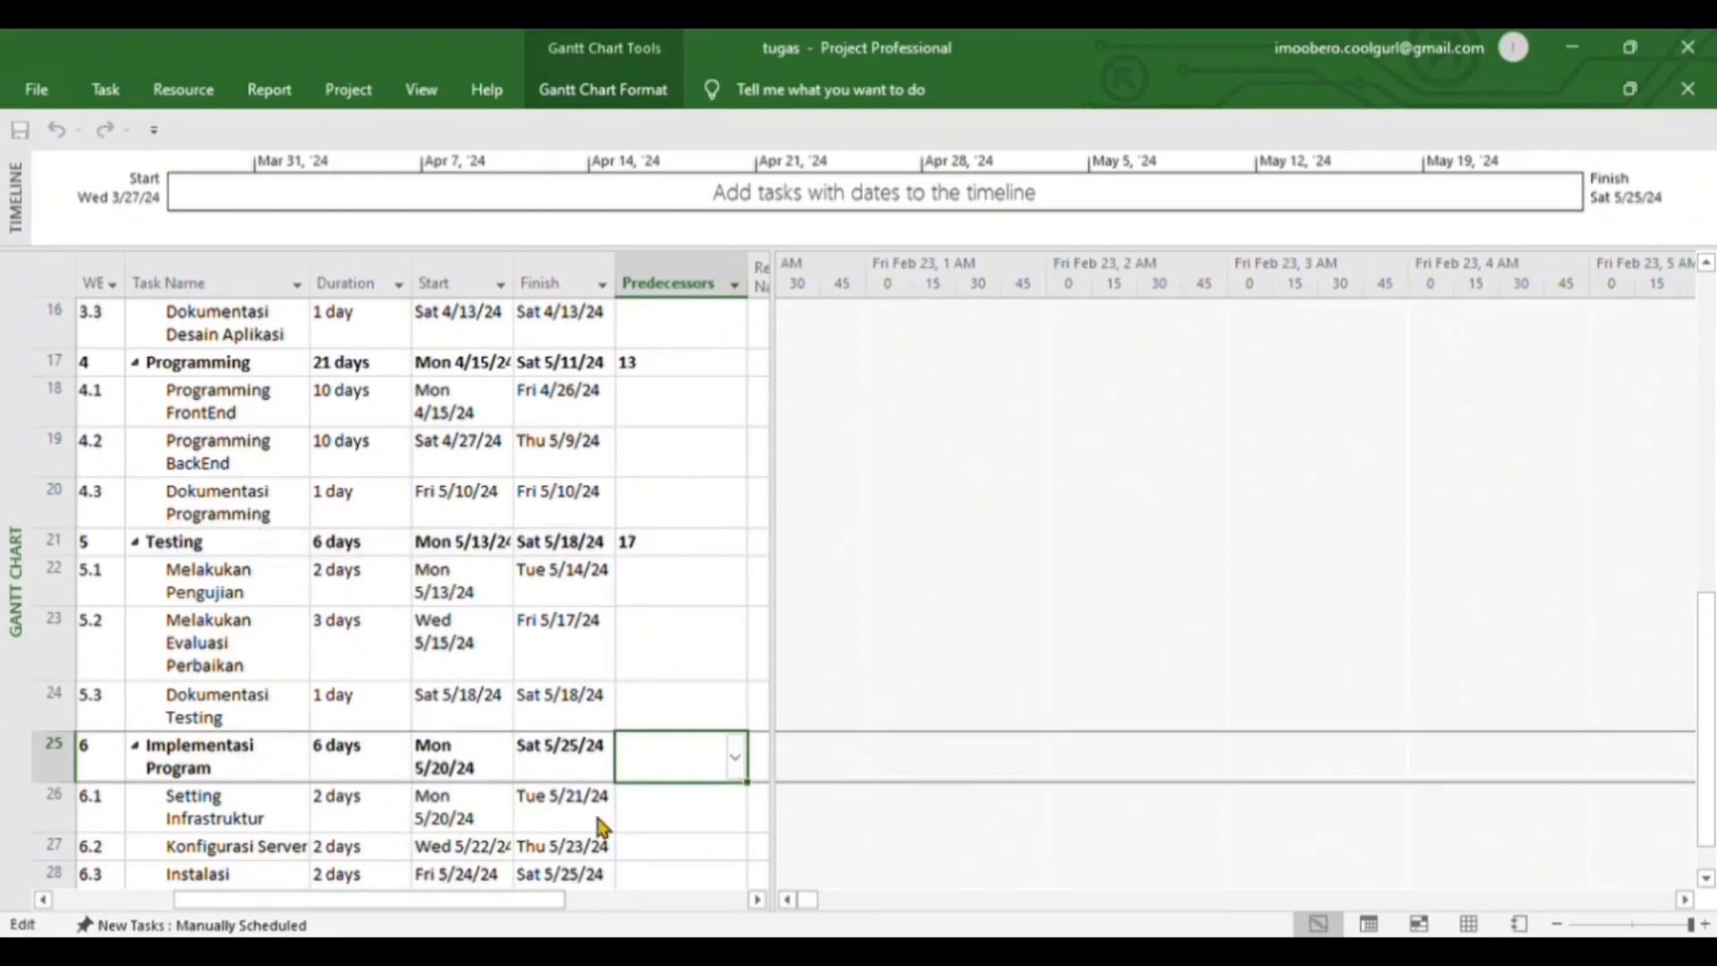
scroll(402, 591, down, 3)
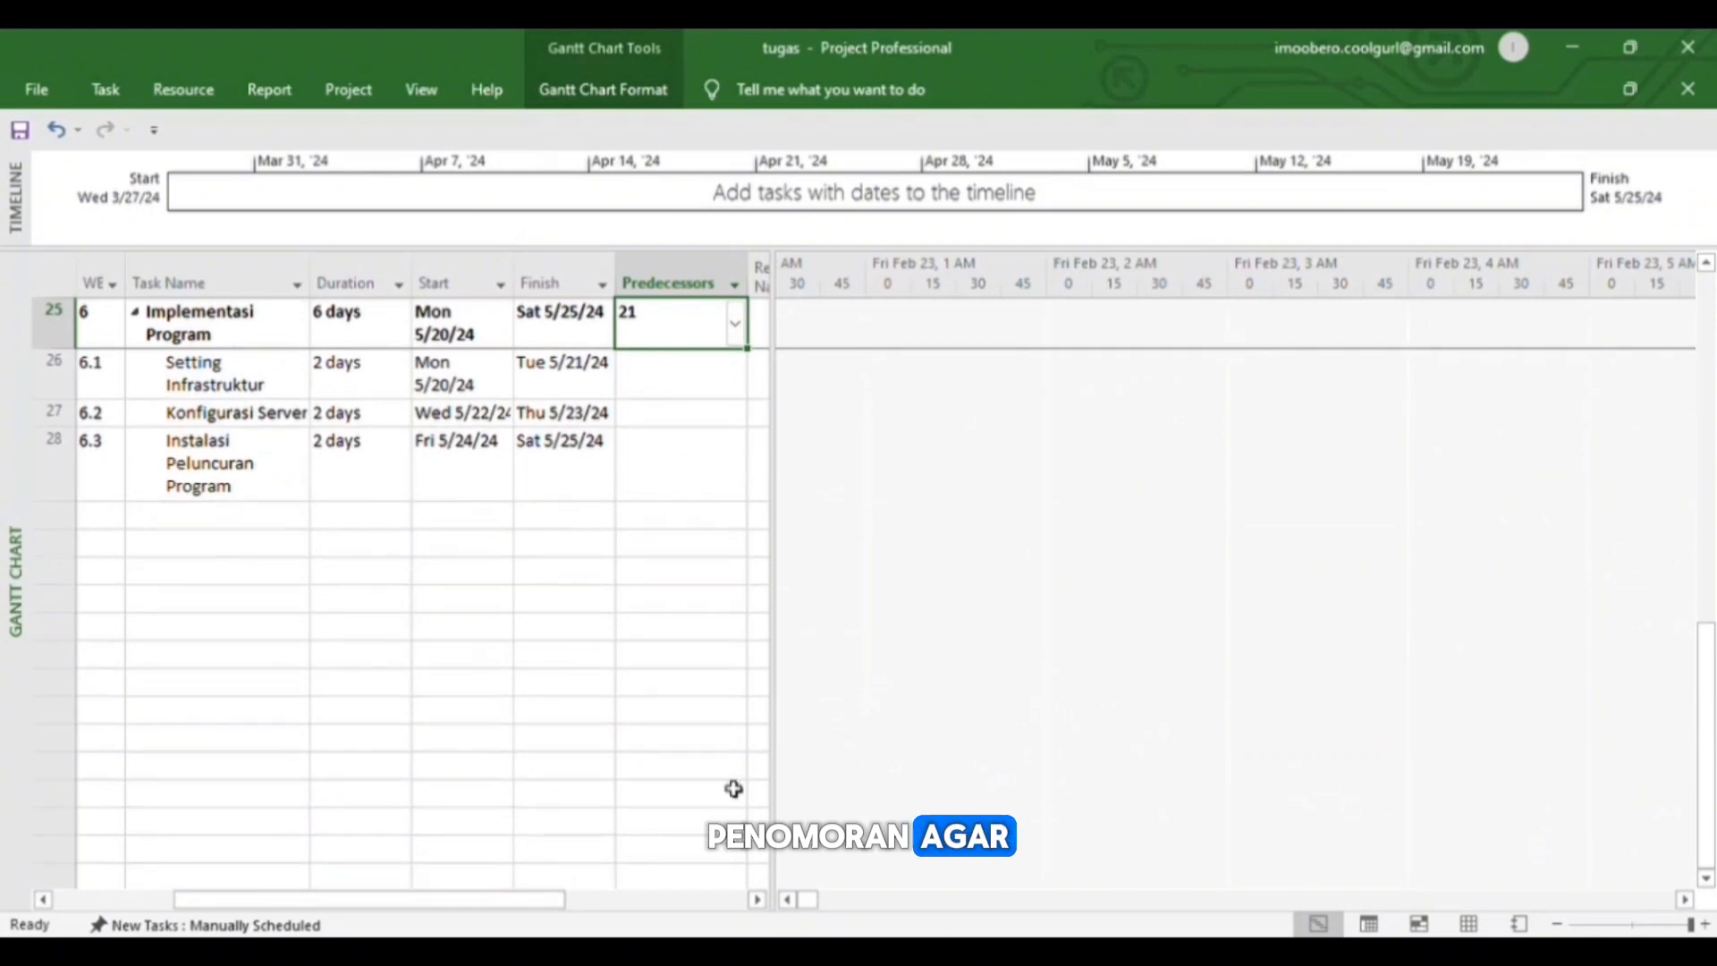
Step: Look over the Gantt bars for the Analisa Kebutuhan Pengguna and Analisa Sistem phases at the project's start
scroll(733, 788, up, 10)
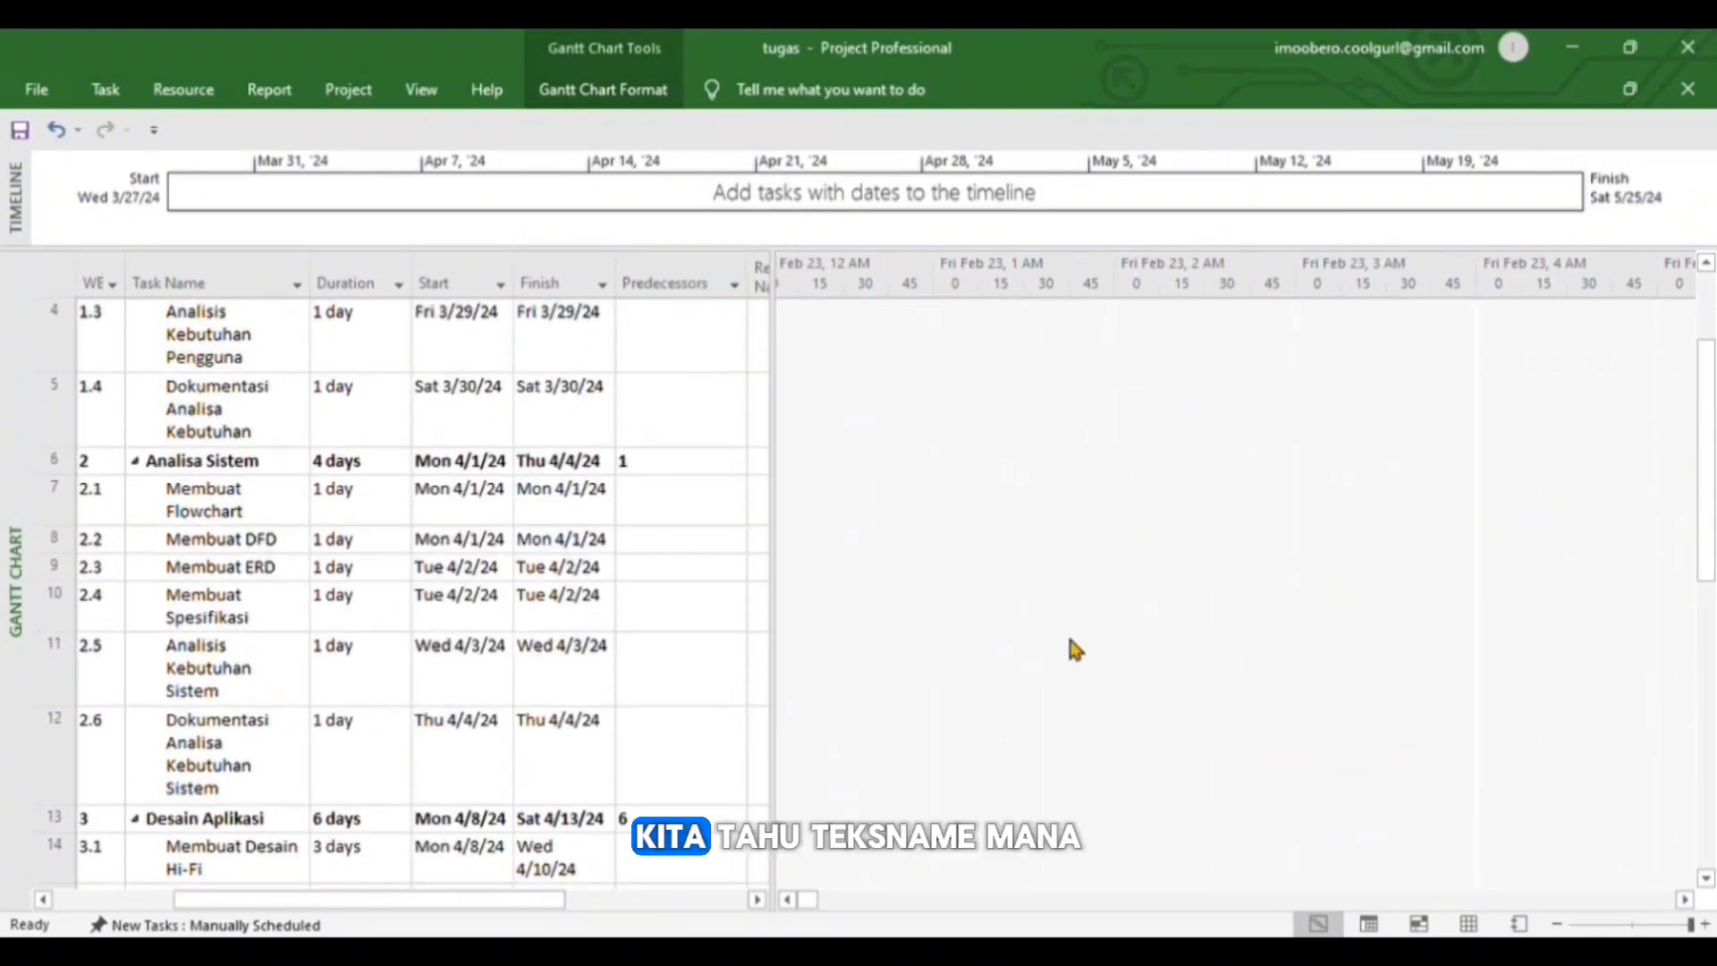
scroll(1070, 639, right, 3)
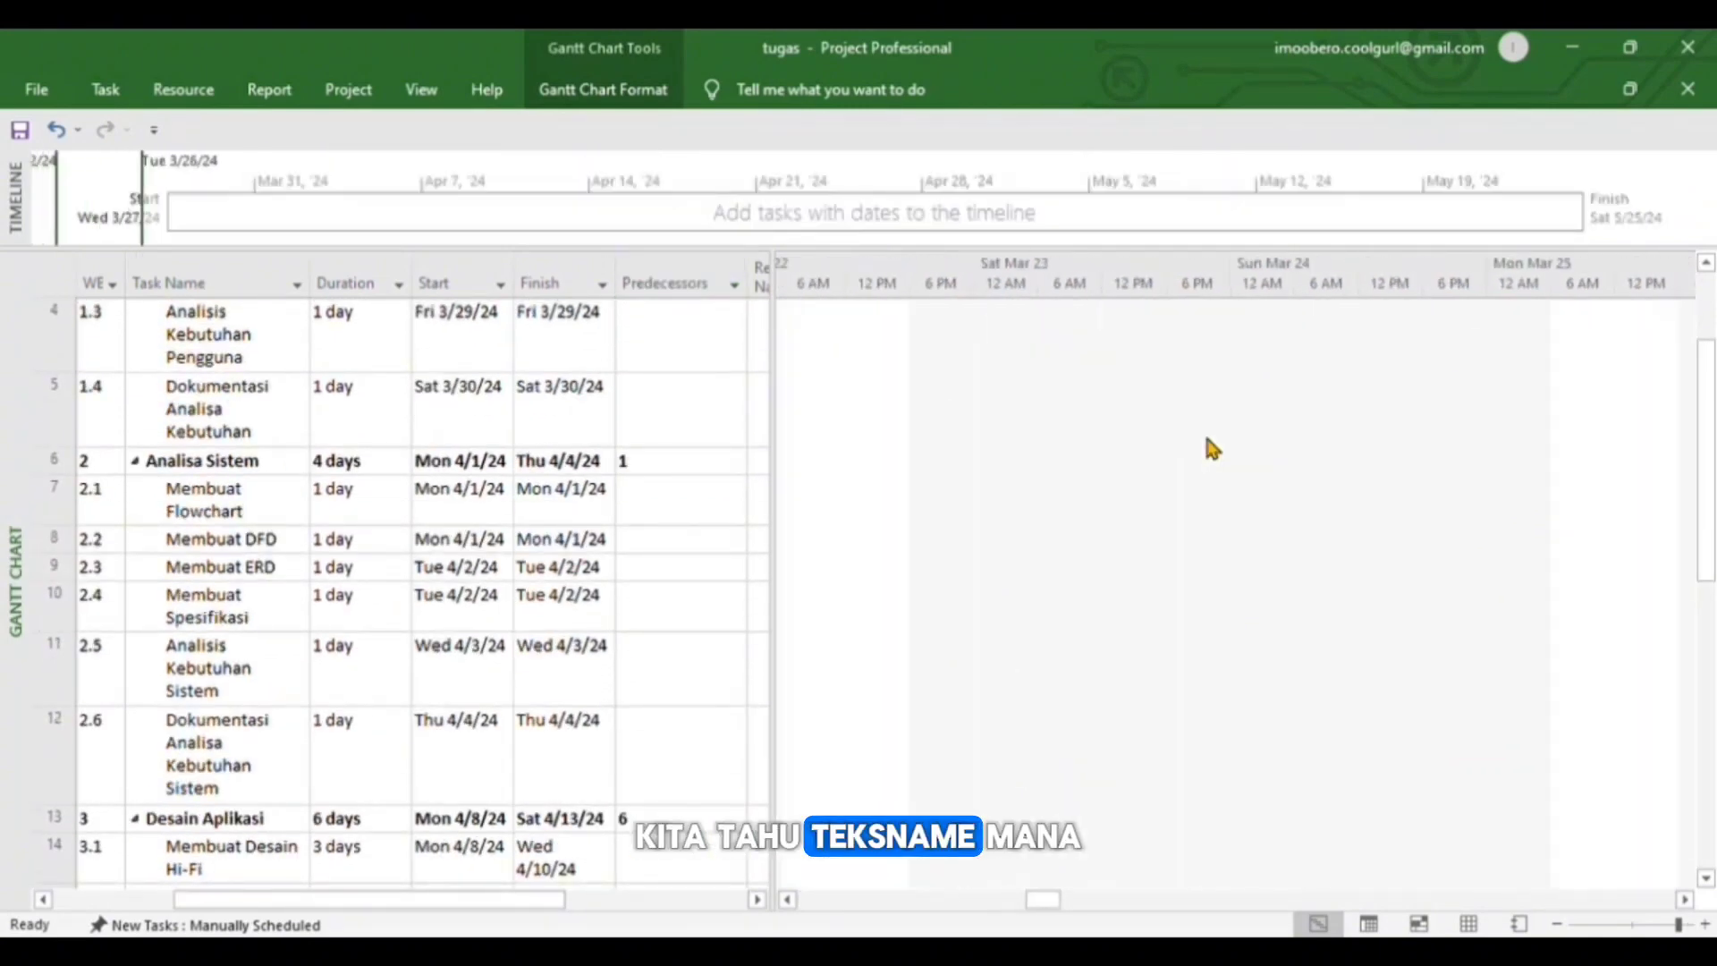
scroll(1207, 438, right, 6)
scroll(1207, 447, right, 6)
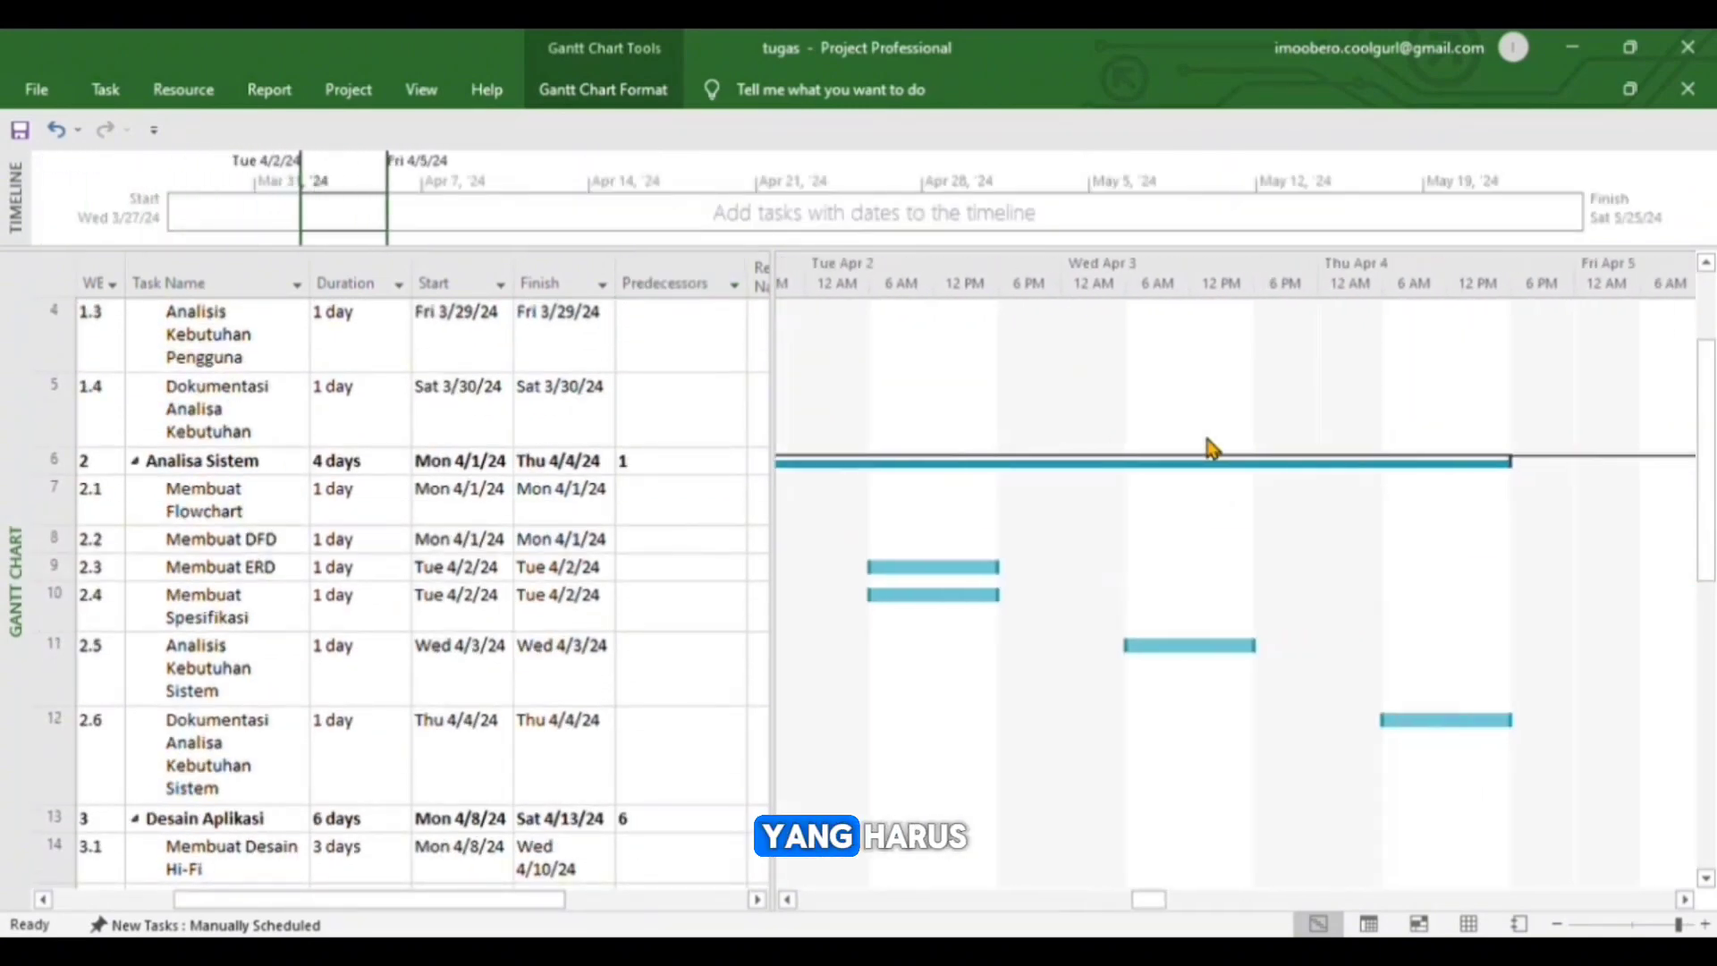
scroll(1207, 447, left, 4)
scroll(1207, 443, up, 2)
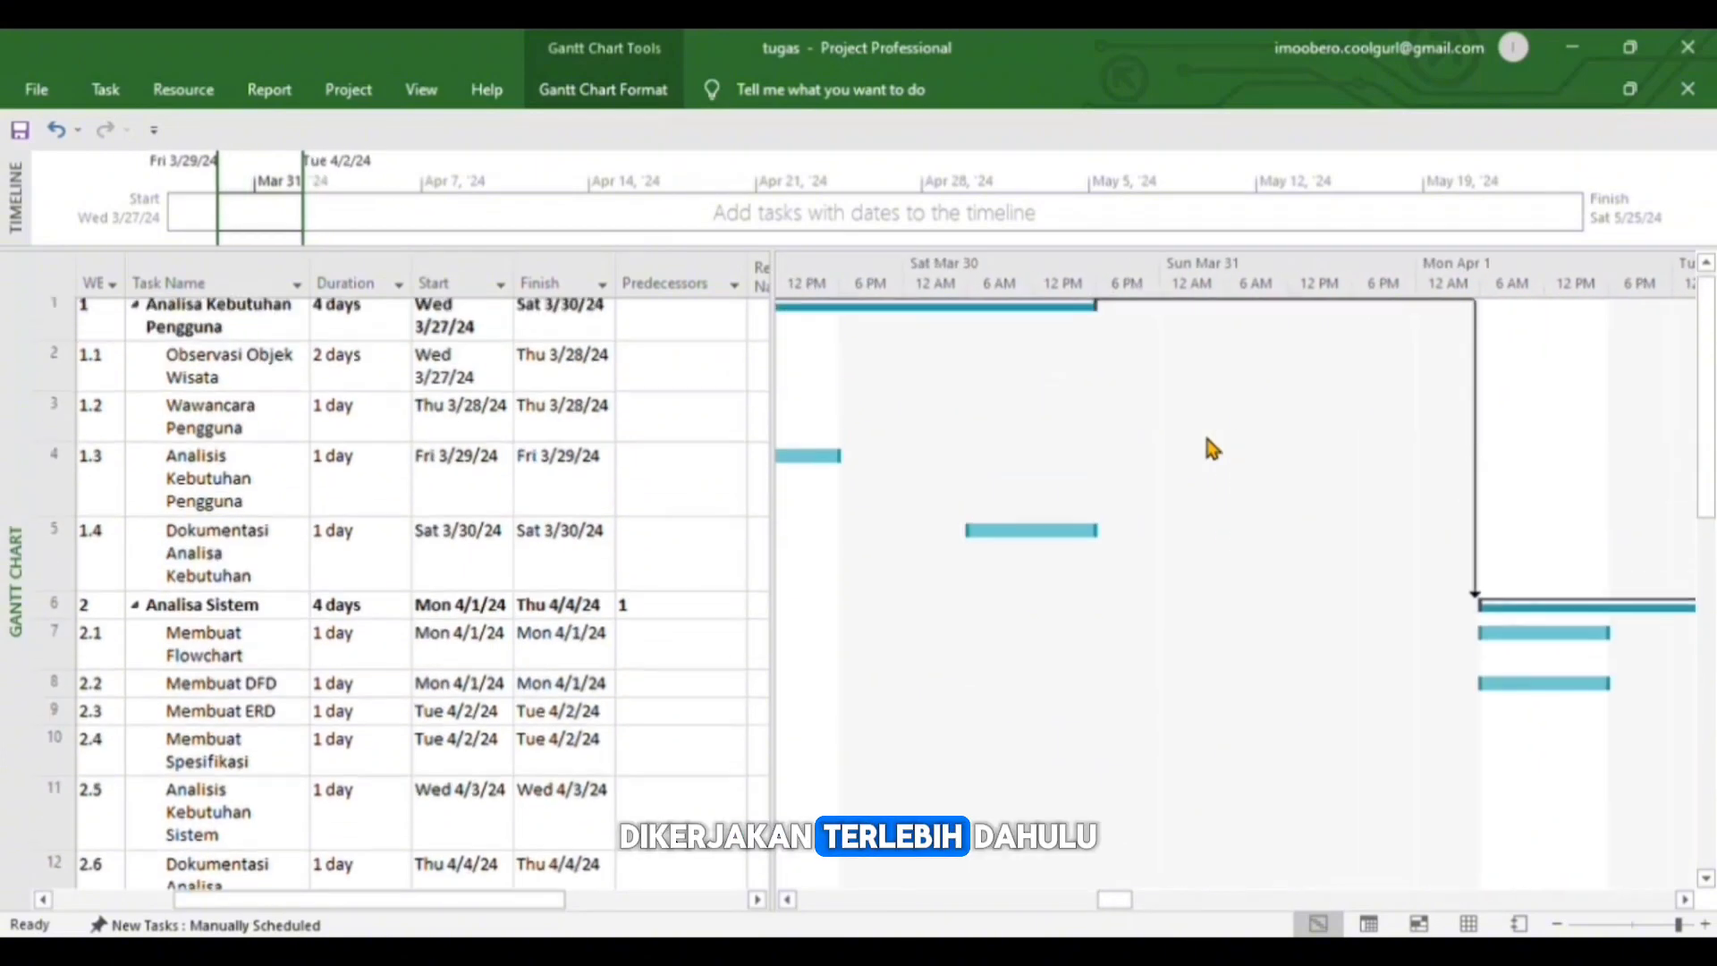
scroll(1207, 443, left, 5)
scroll(1209, 443, left, 3)
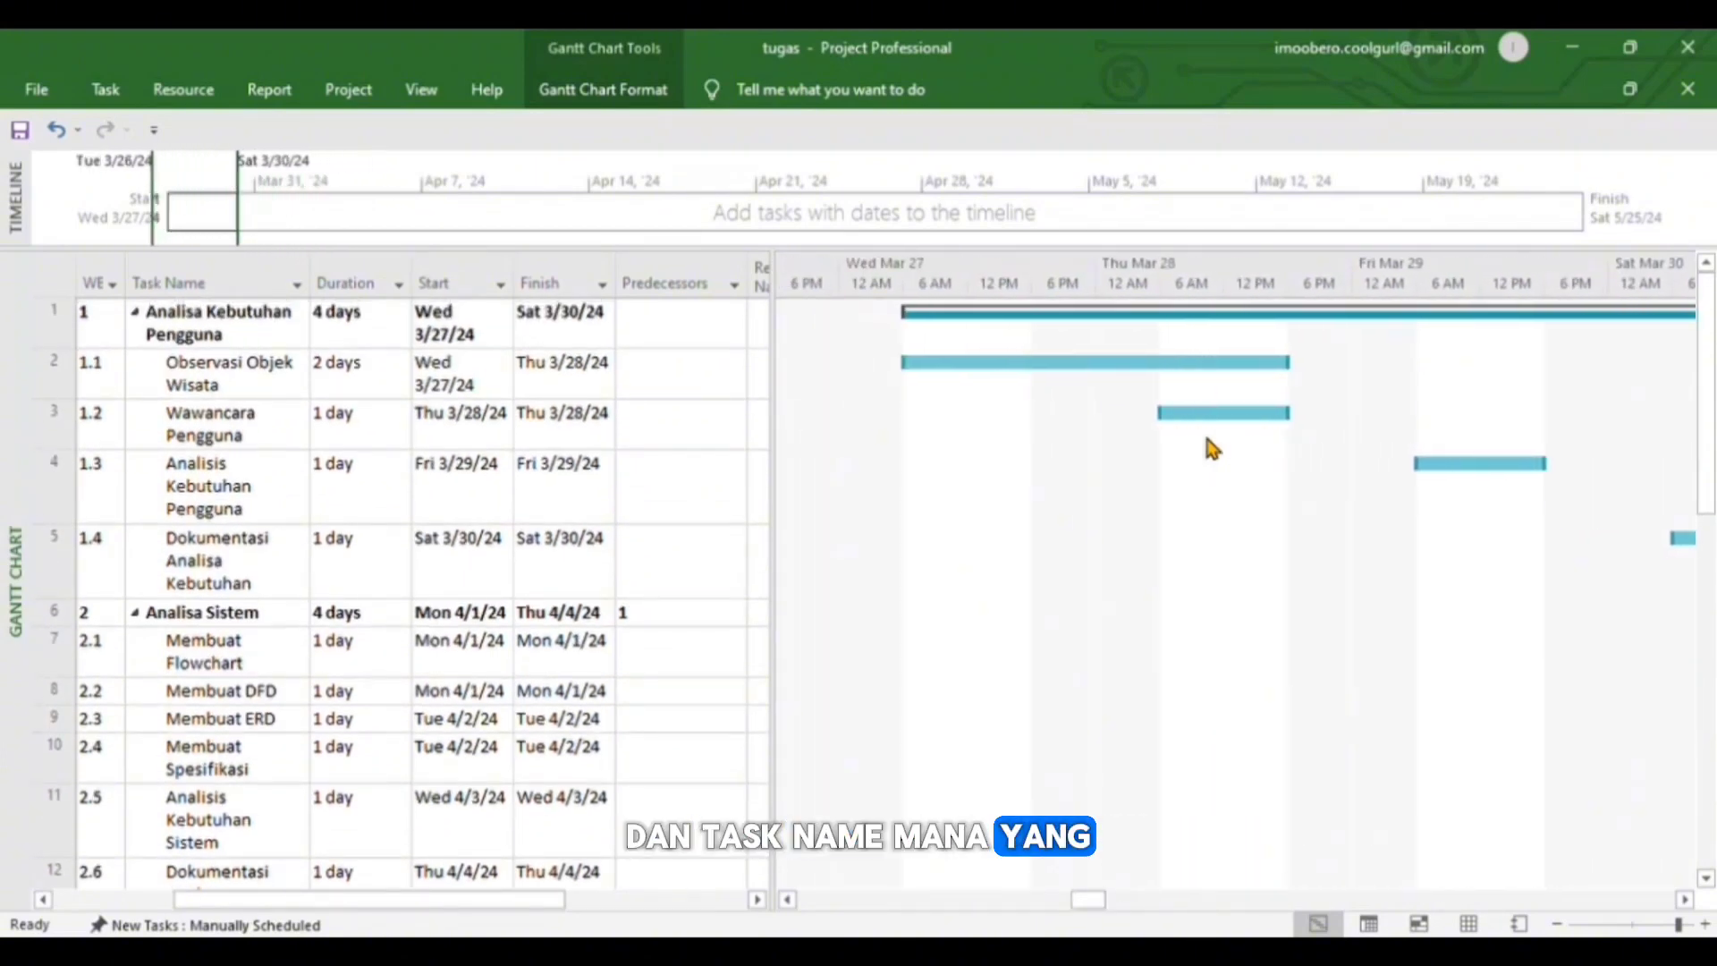
Step: Follow the dependency links in the Gantt chart from Analisa Kebutuhan Pengguna through Analisa Sistem to Desain Aplikasi
click(1110, 324)
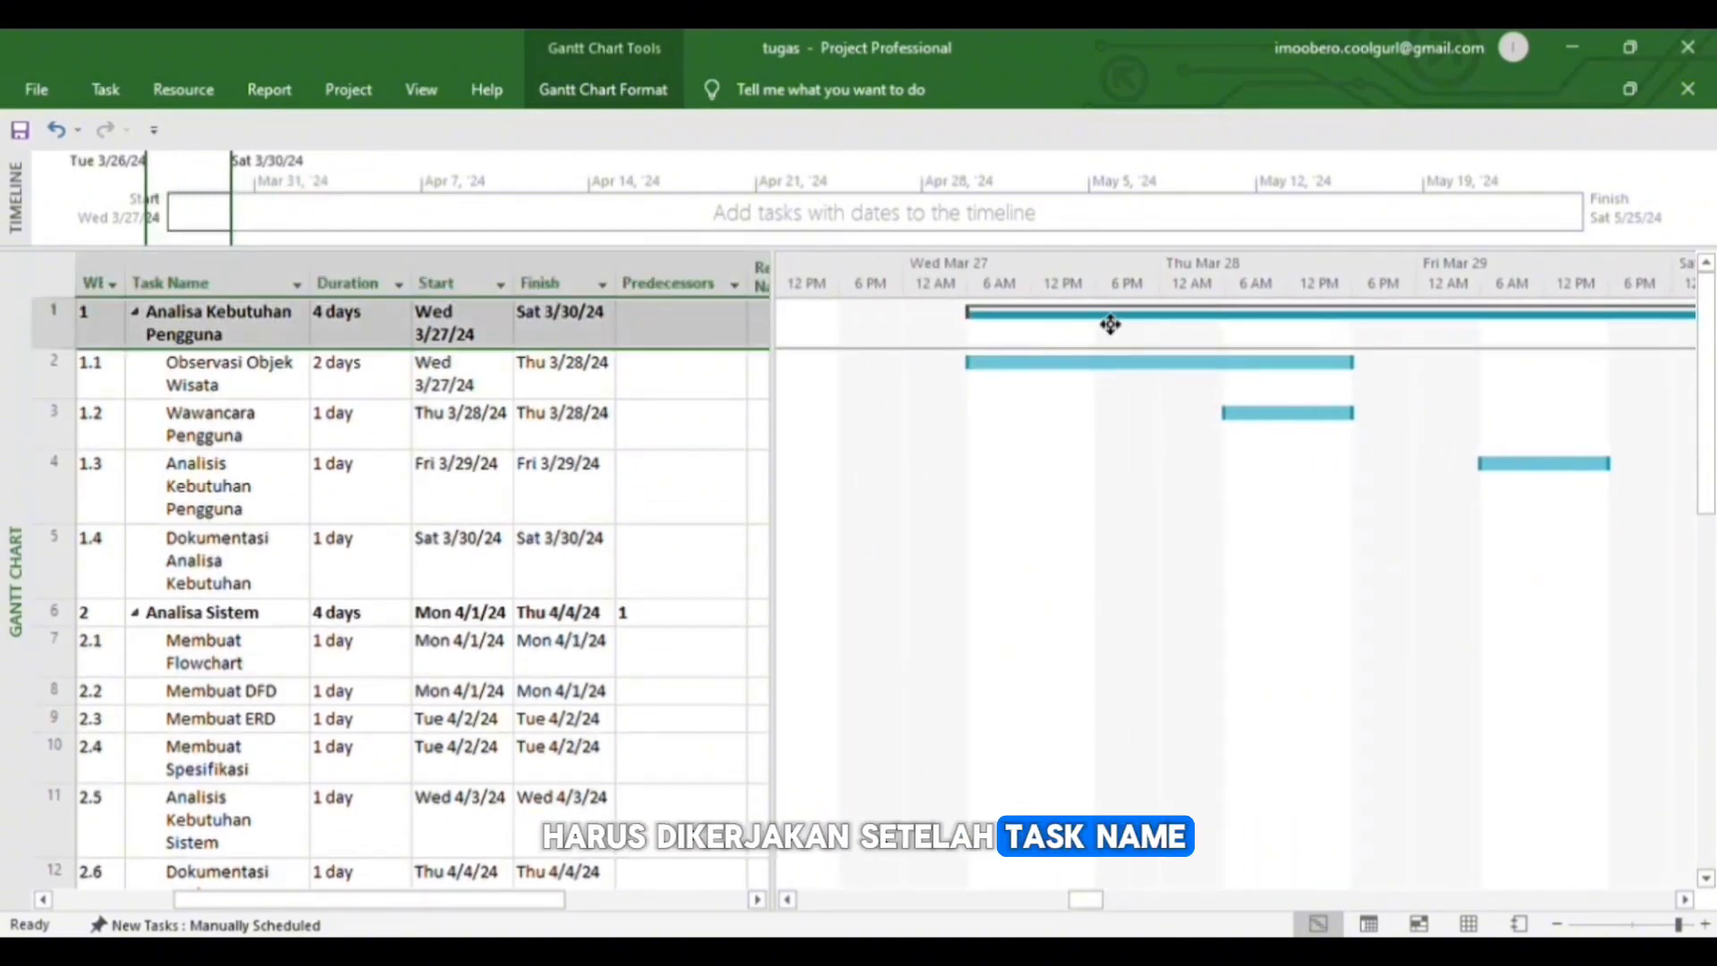
scroll(1201, 347, right, 15)
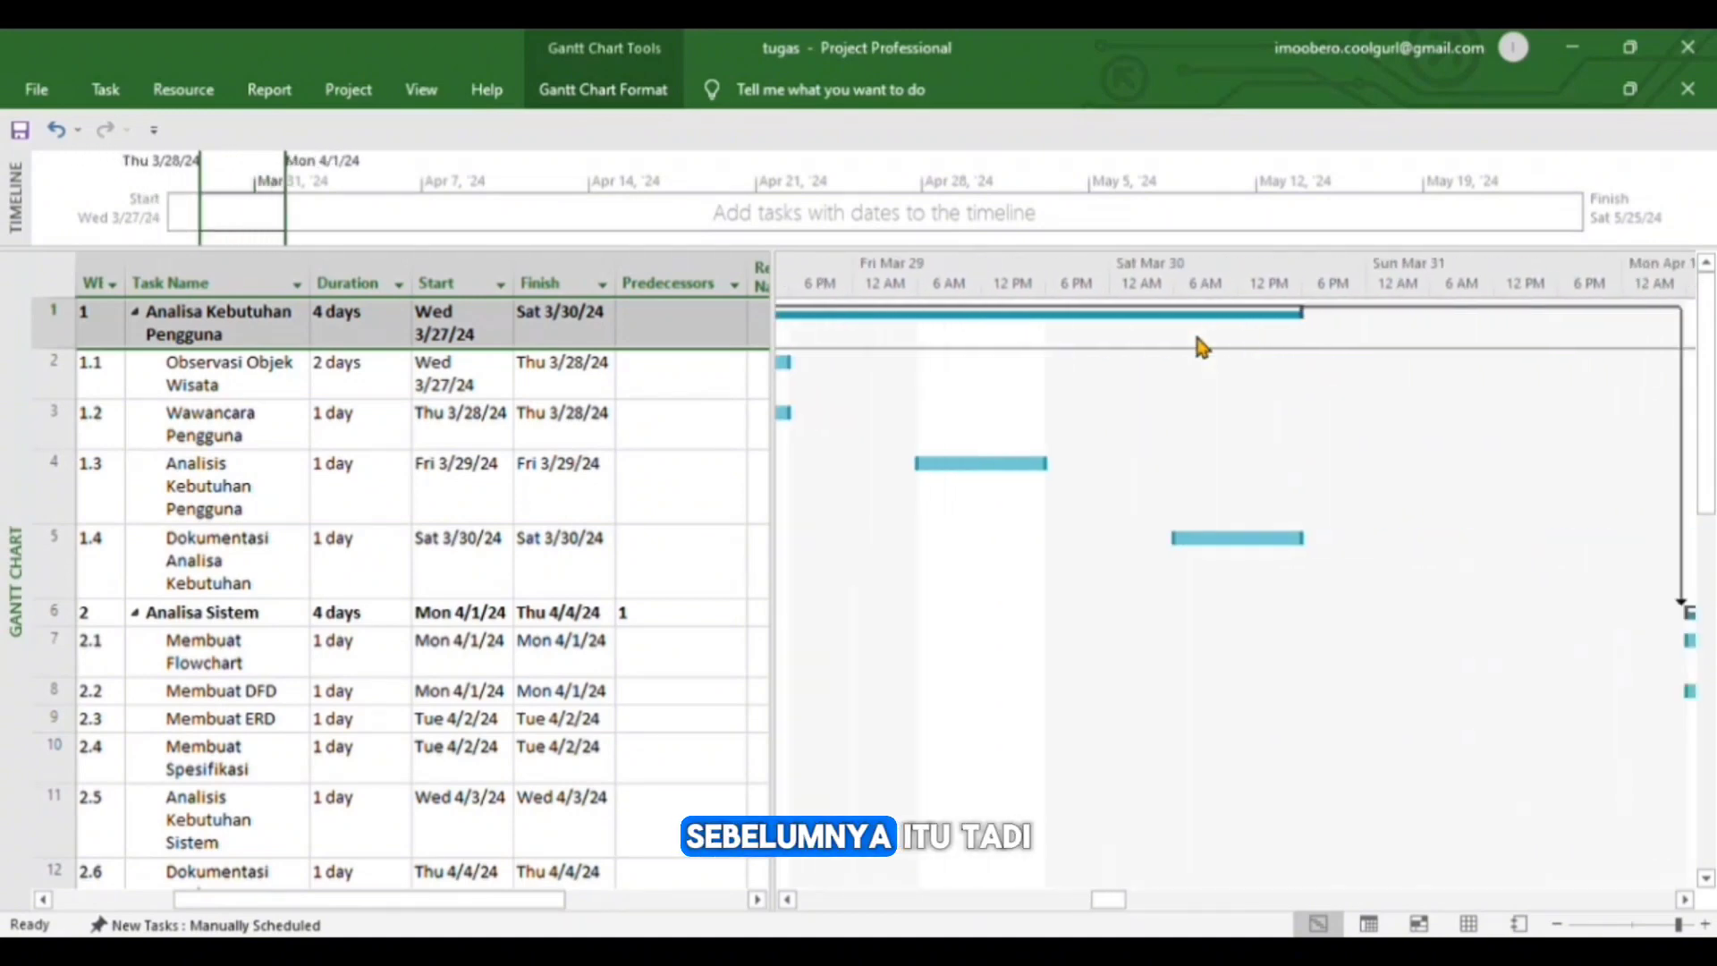
scroll(1348, 677, right, 15)
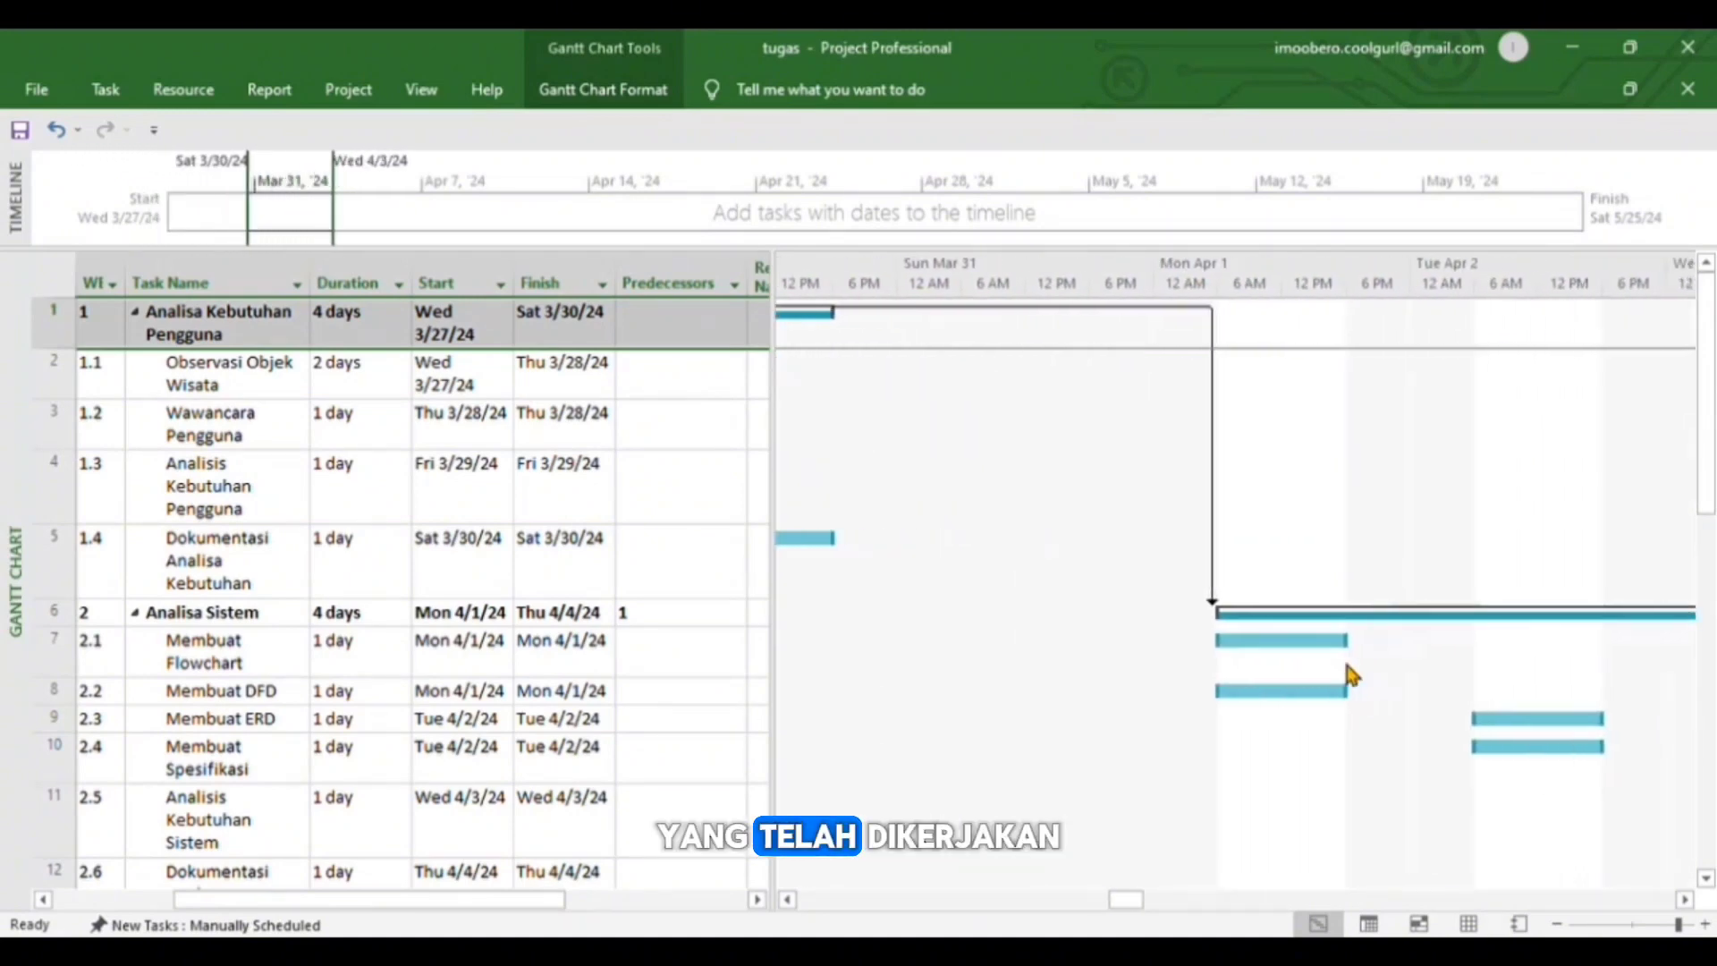
scroll(1350, 675, right, 5)
scroll(1350, 675, down, 5)
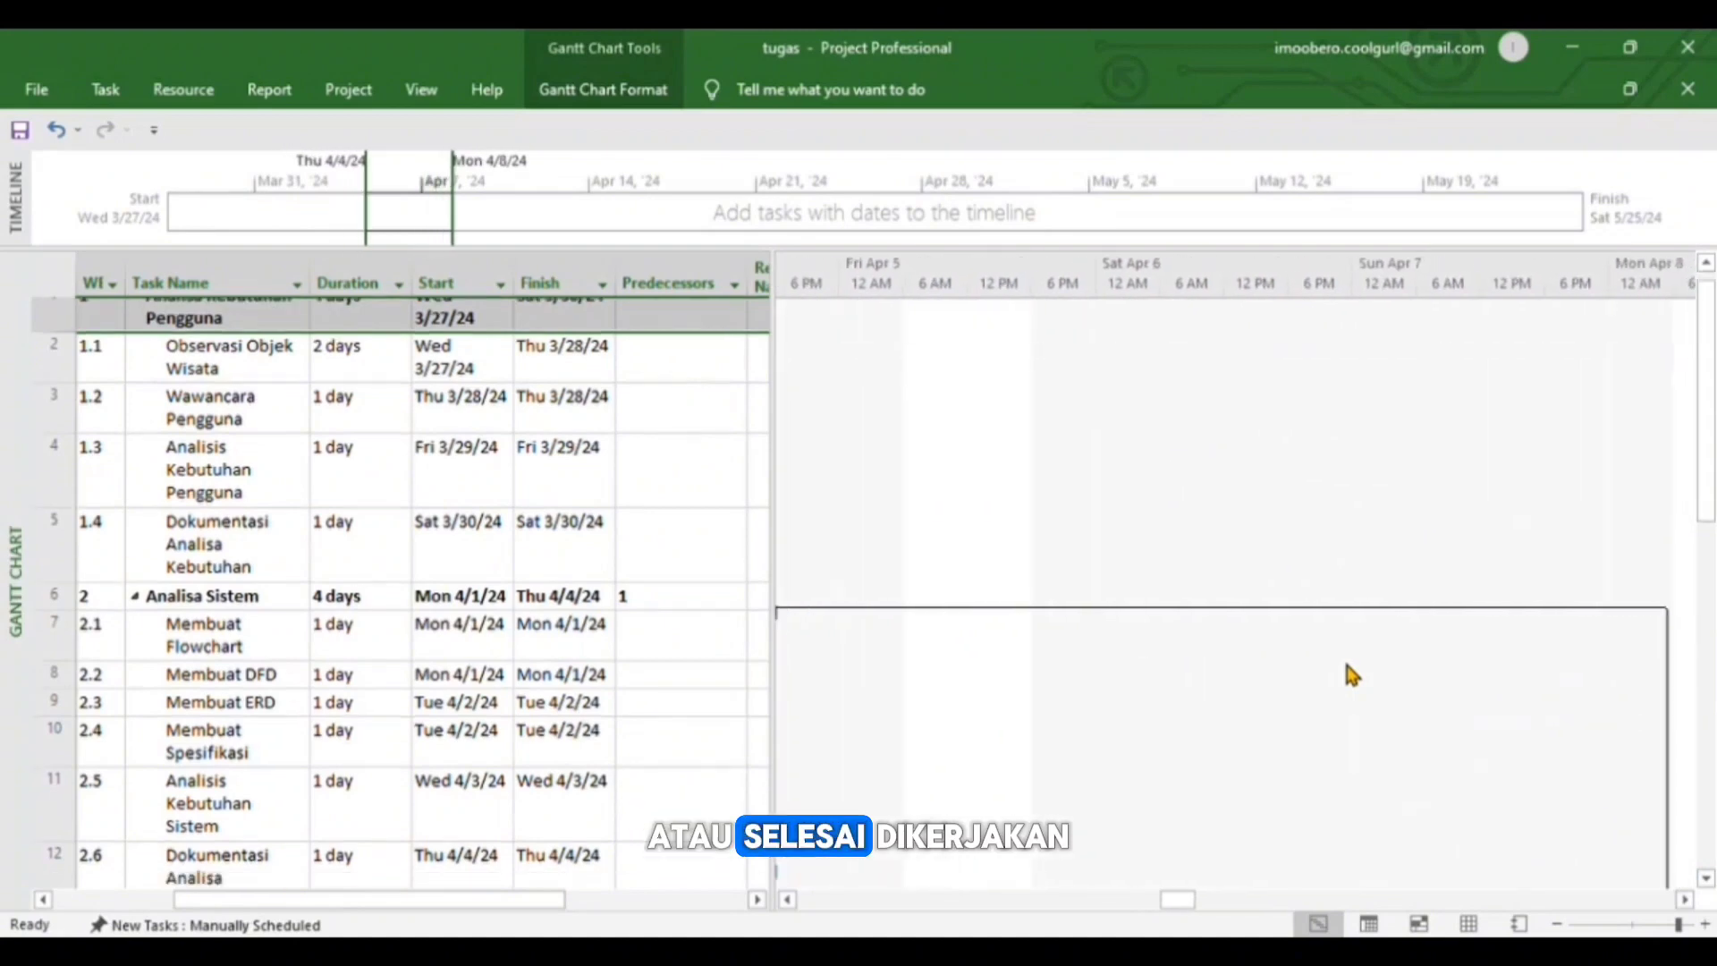
scroll(1351, 675, right, 5)
scroll(1350, 675, right, 5)
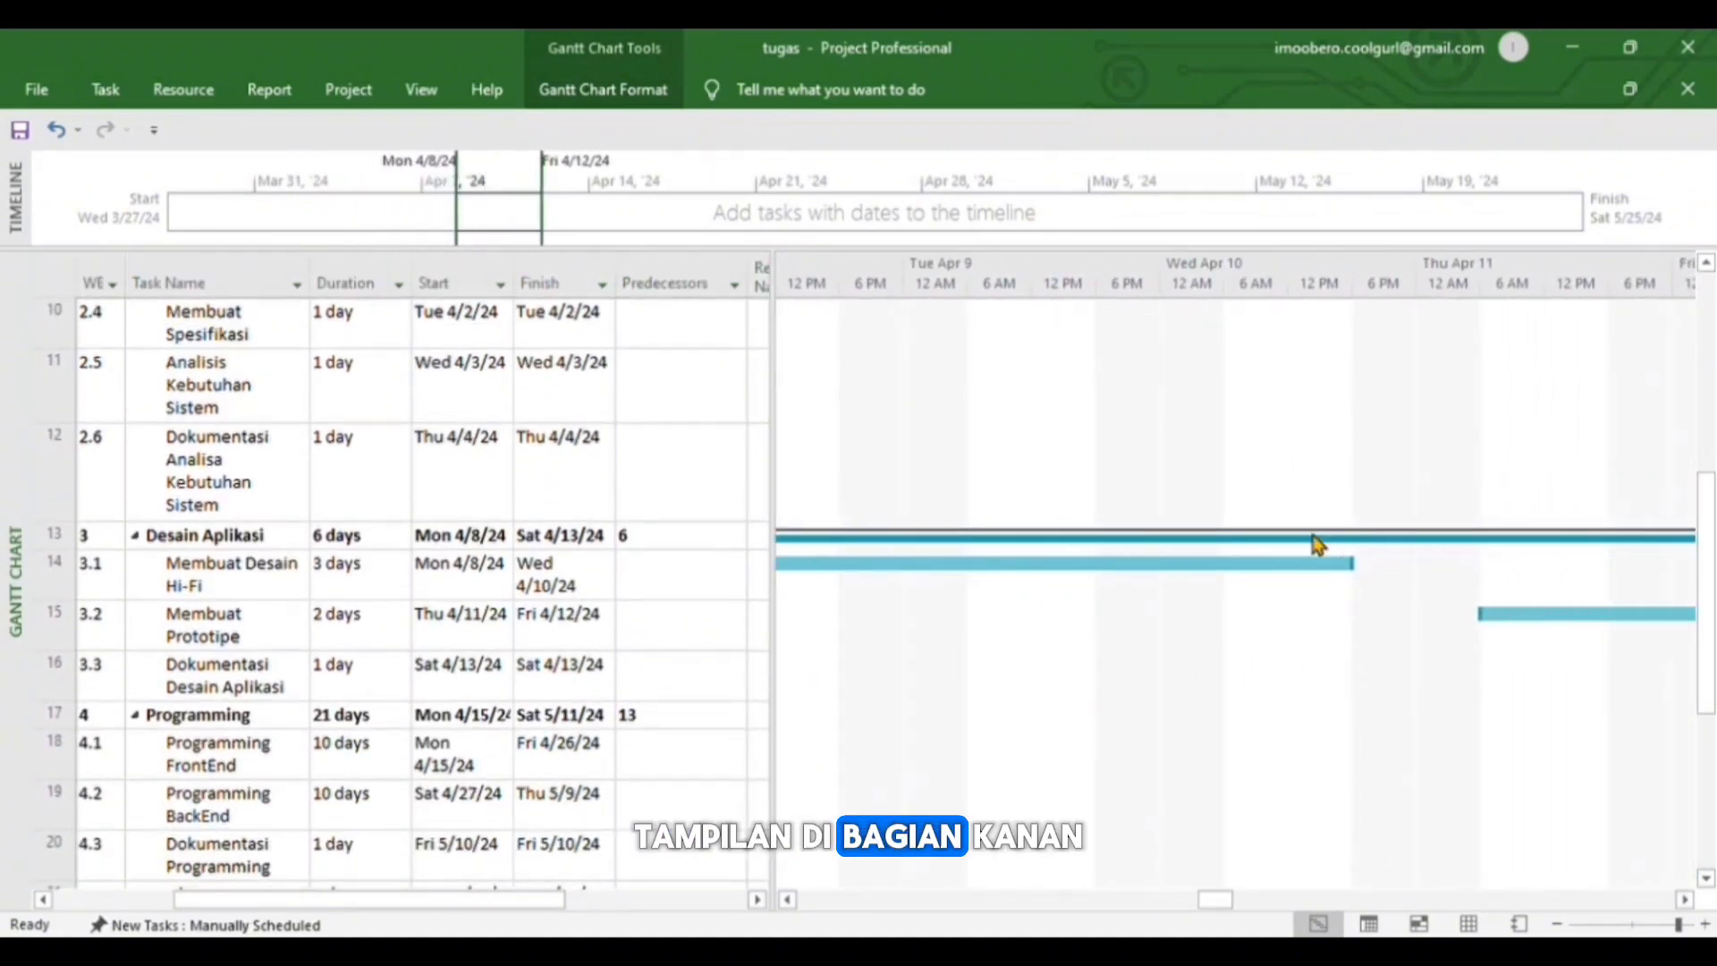
Step: Trace the dependency links in the Gantt chart from Desain Aplikasi through Programming to Testing
click(1247, 547)
scroll(1252, 550, right, 8)
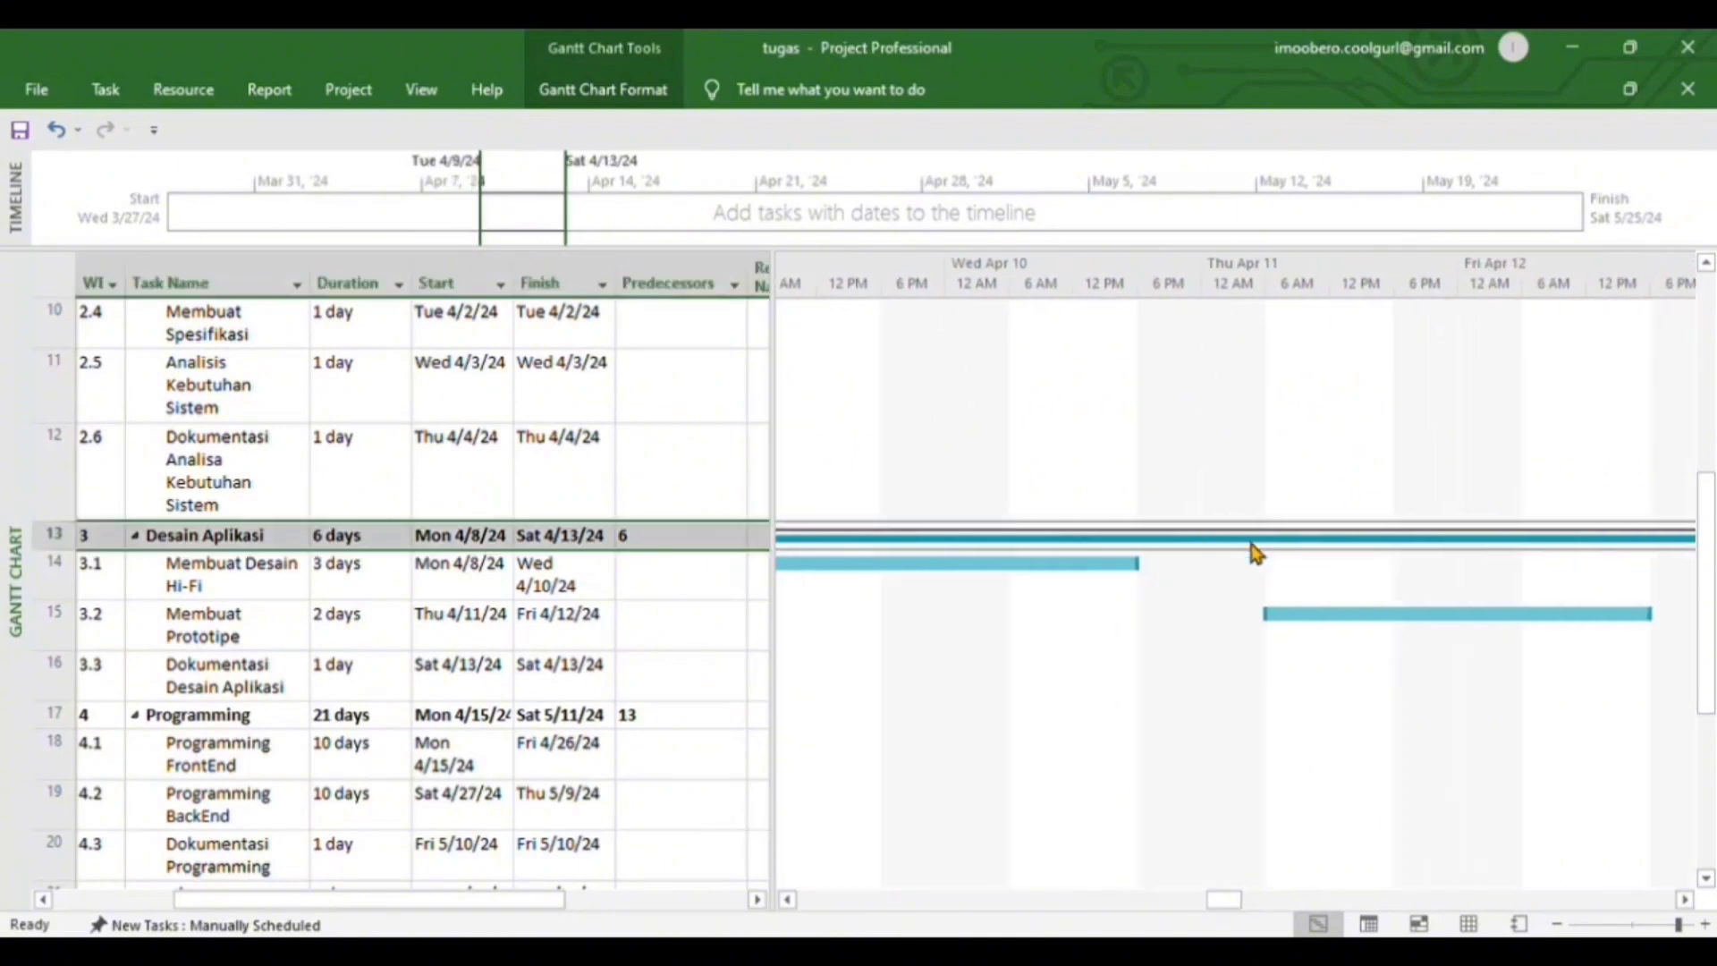
scroll(1252, 550, right, 8)
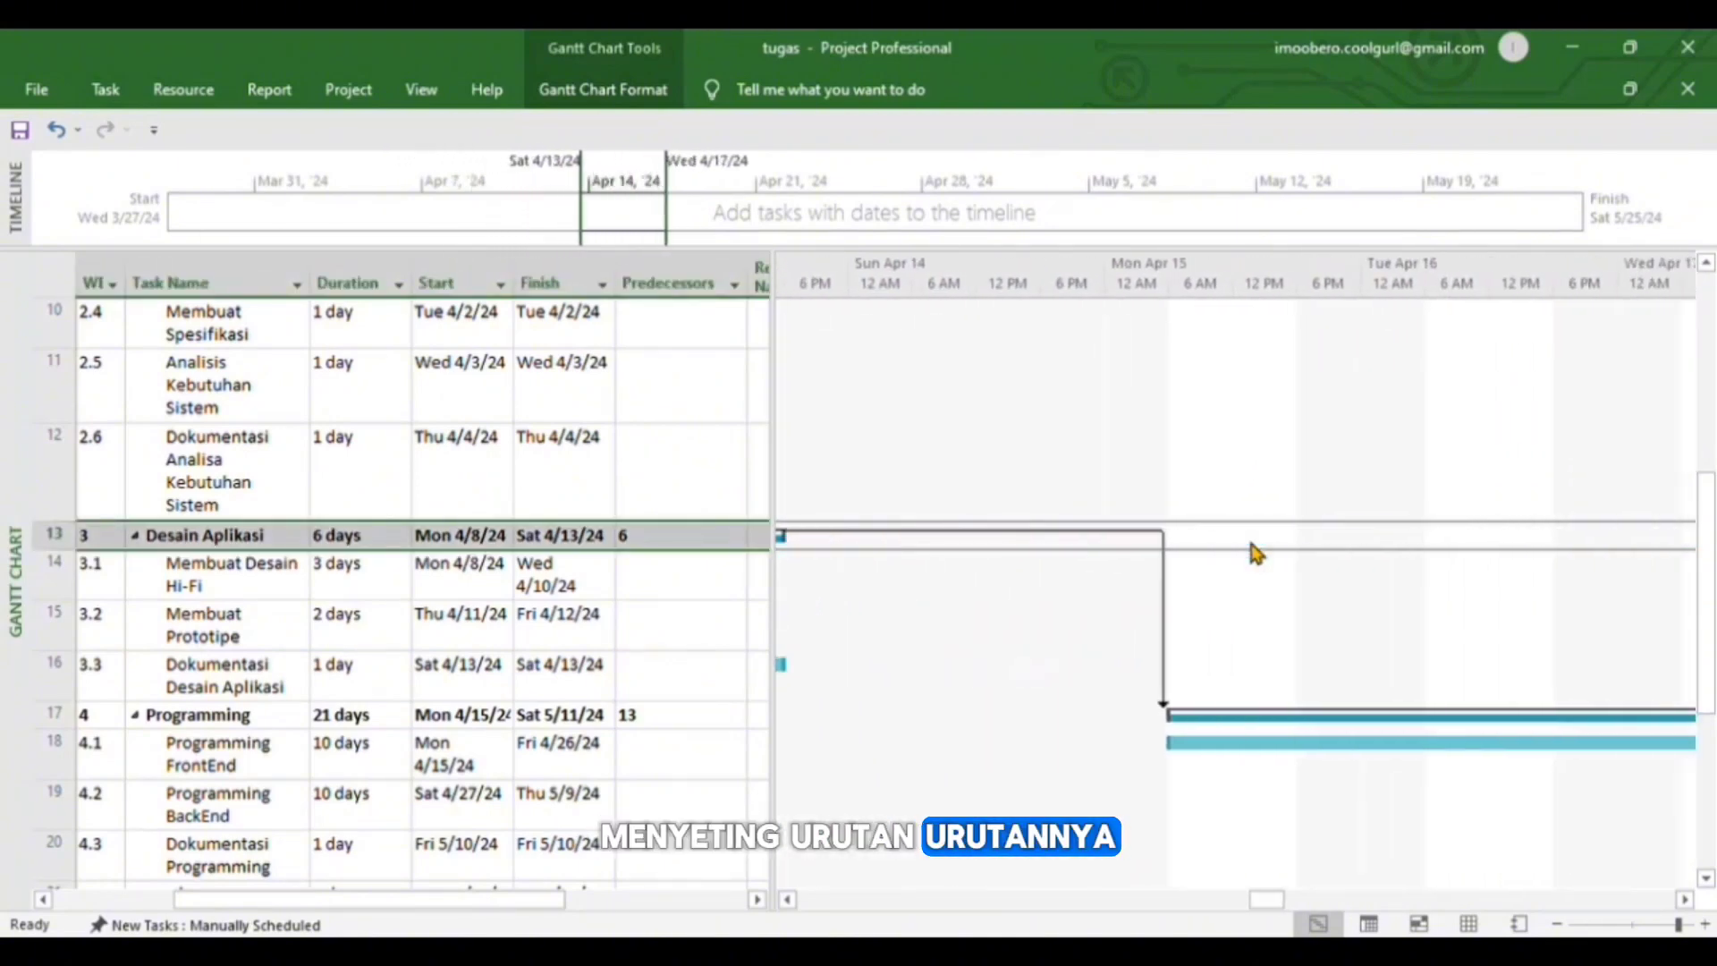
click(1286, 726)
scroll(1286, 726, right, 15)
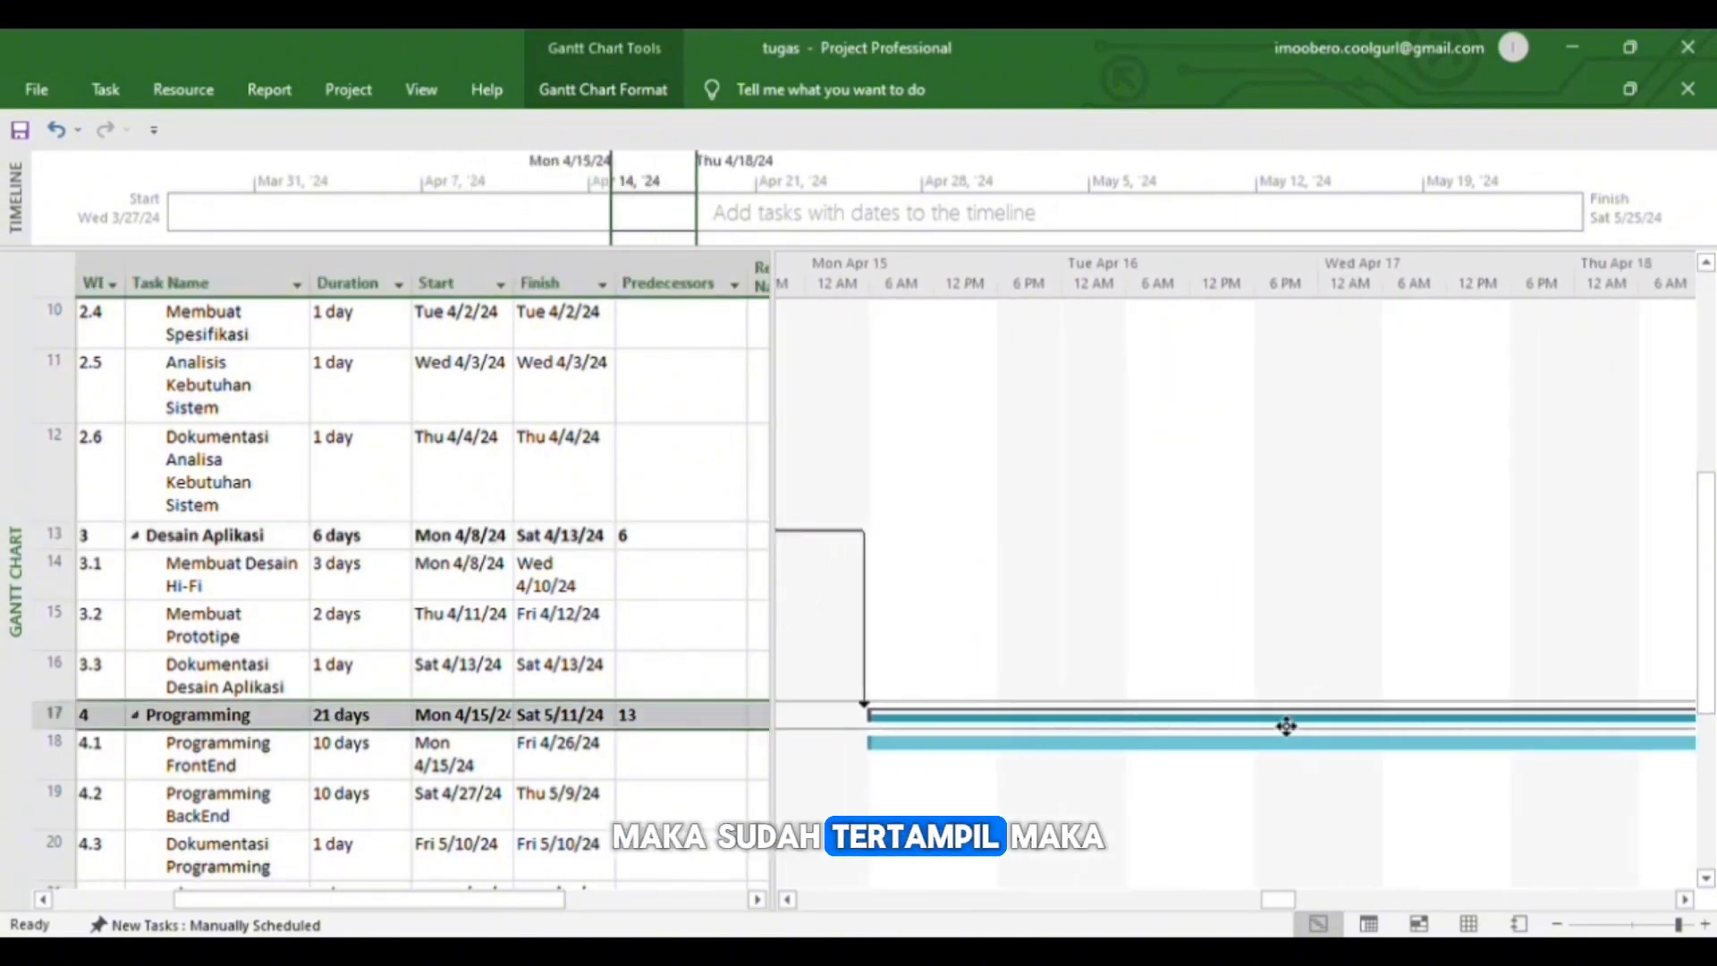
scroll(1285, 726, right, 20)
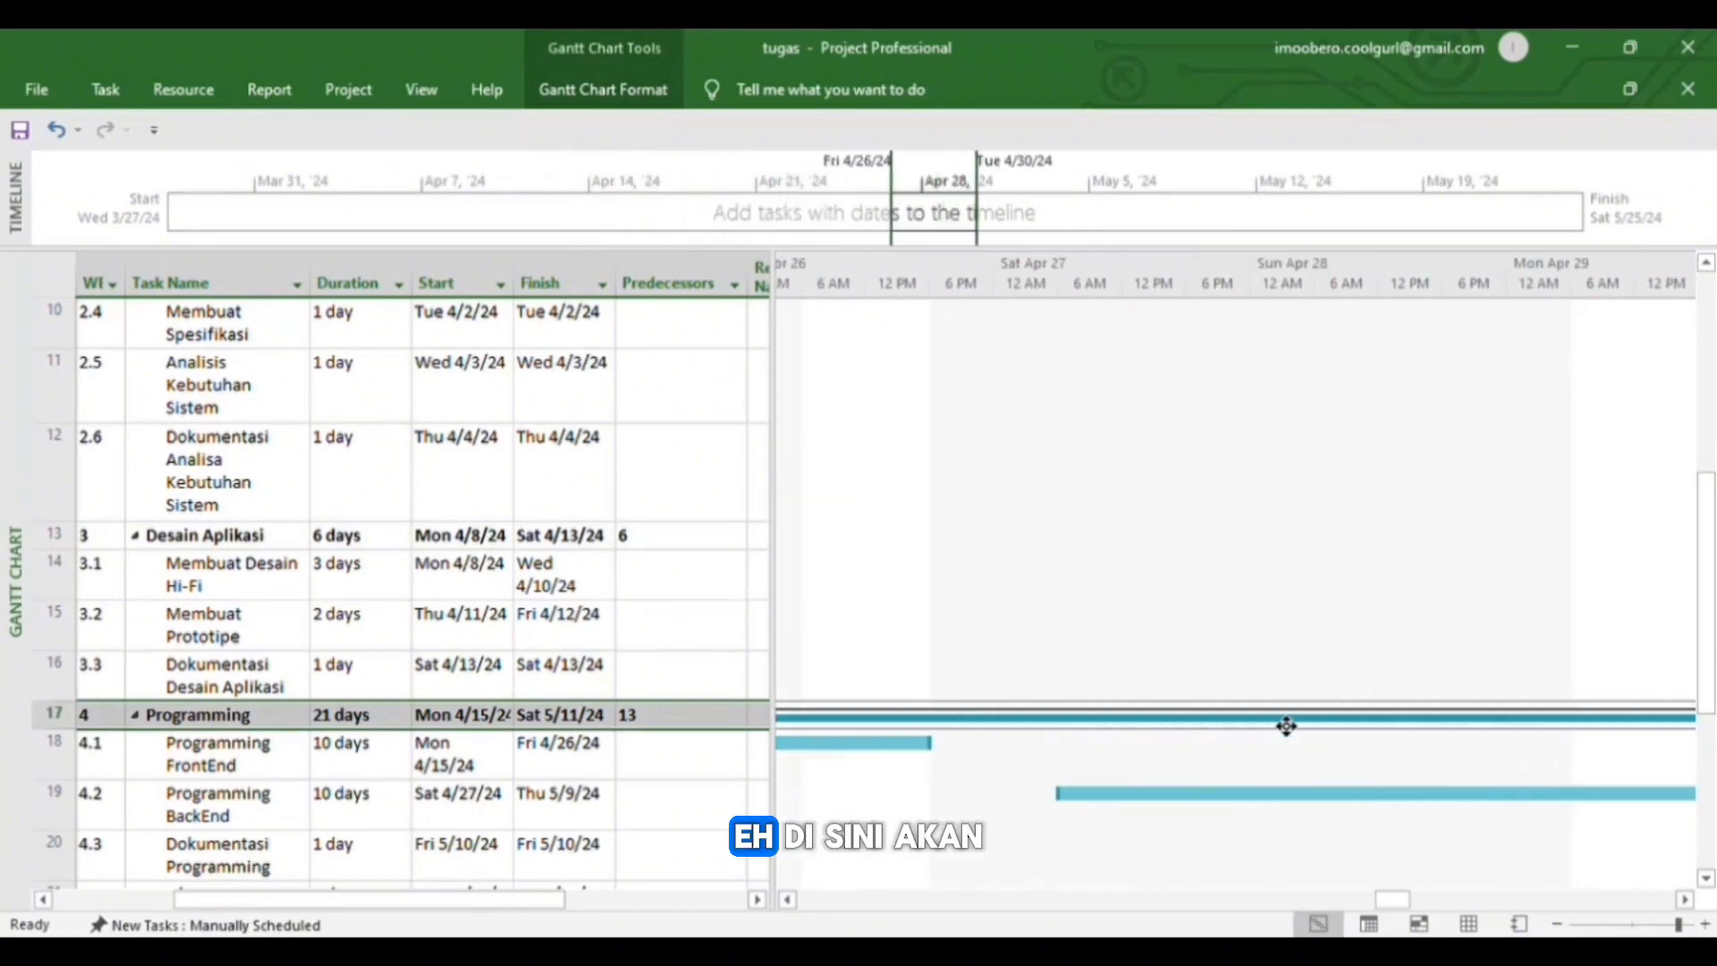
scroll(1286, 726, right, 20)
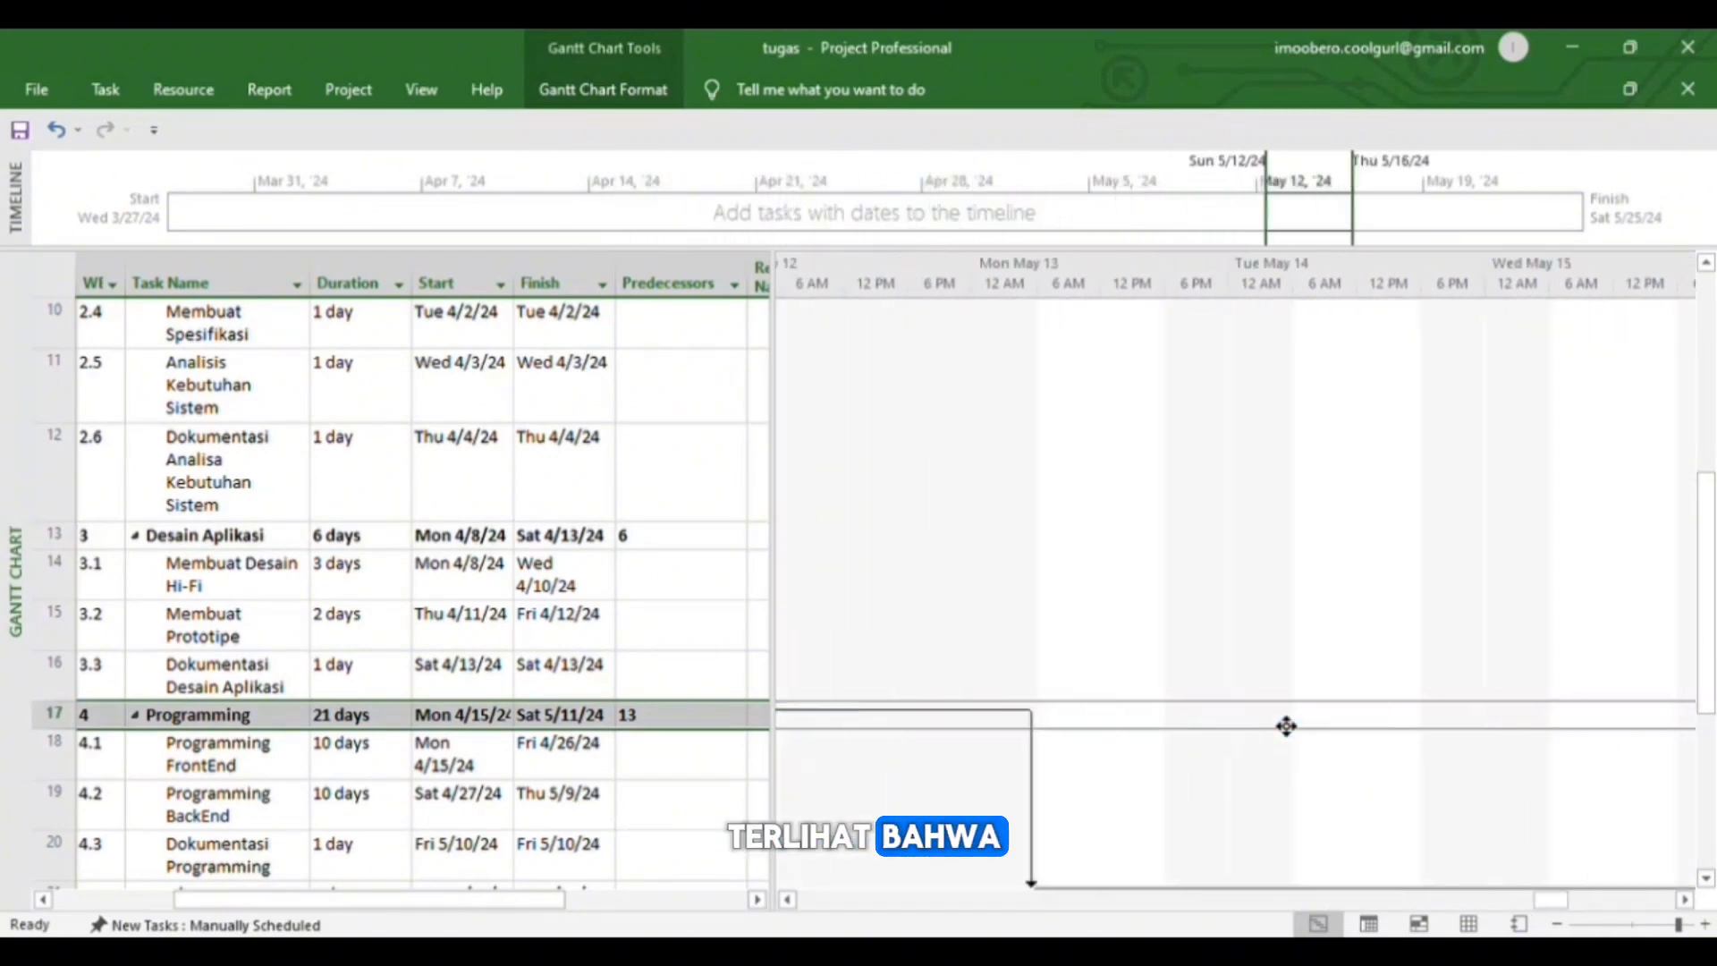
scroll(1285, 726, down, 3)
scroll(1286, 726, down, 2)
scroll(1286, 726, left, 3)
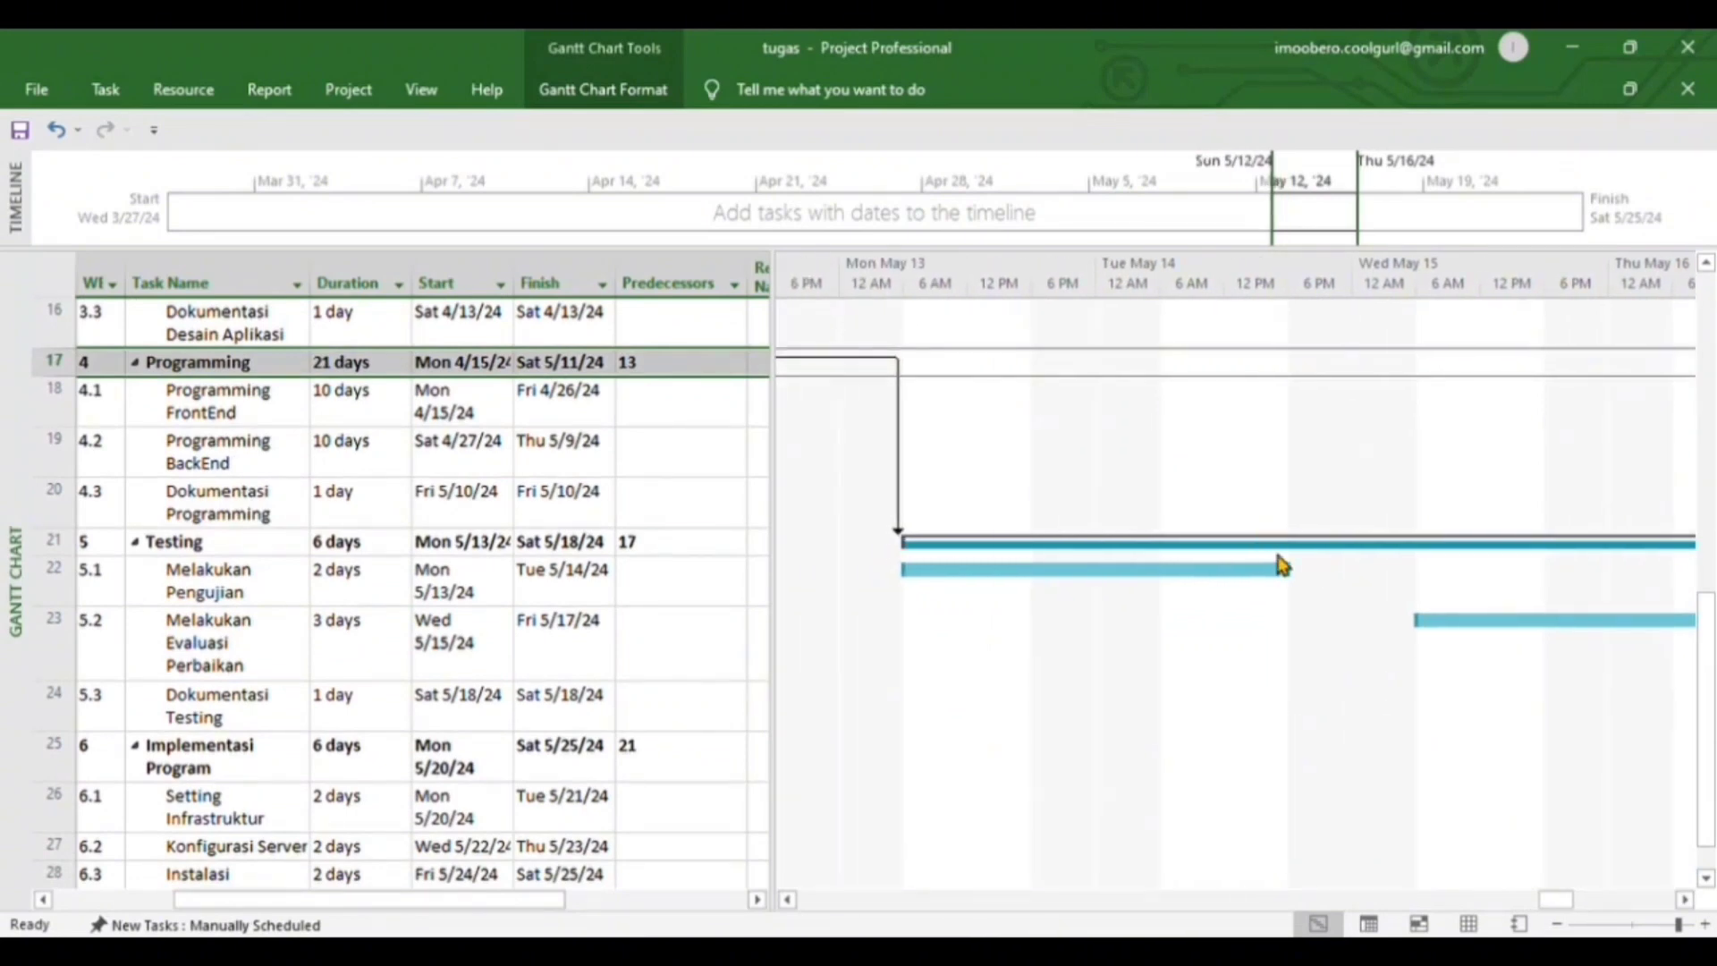
Step: Examine the link from Testing to Implementasi Program and the final phase's bars in the Gantt chart
click(1120, 555)
scroll(1121, 557, right, 8)
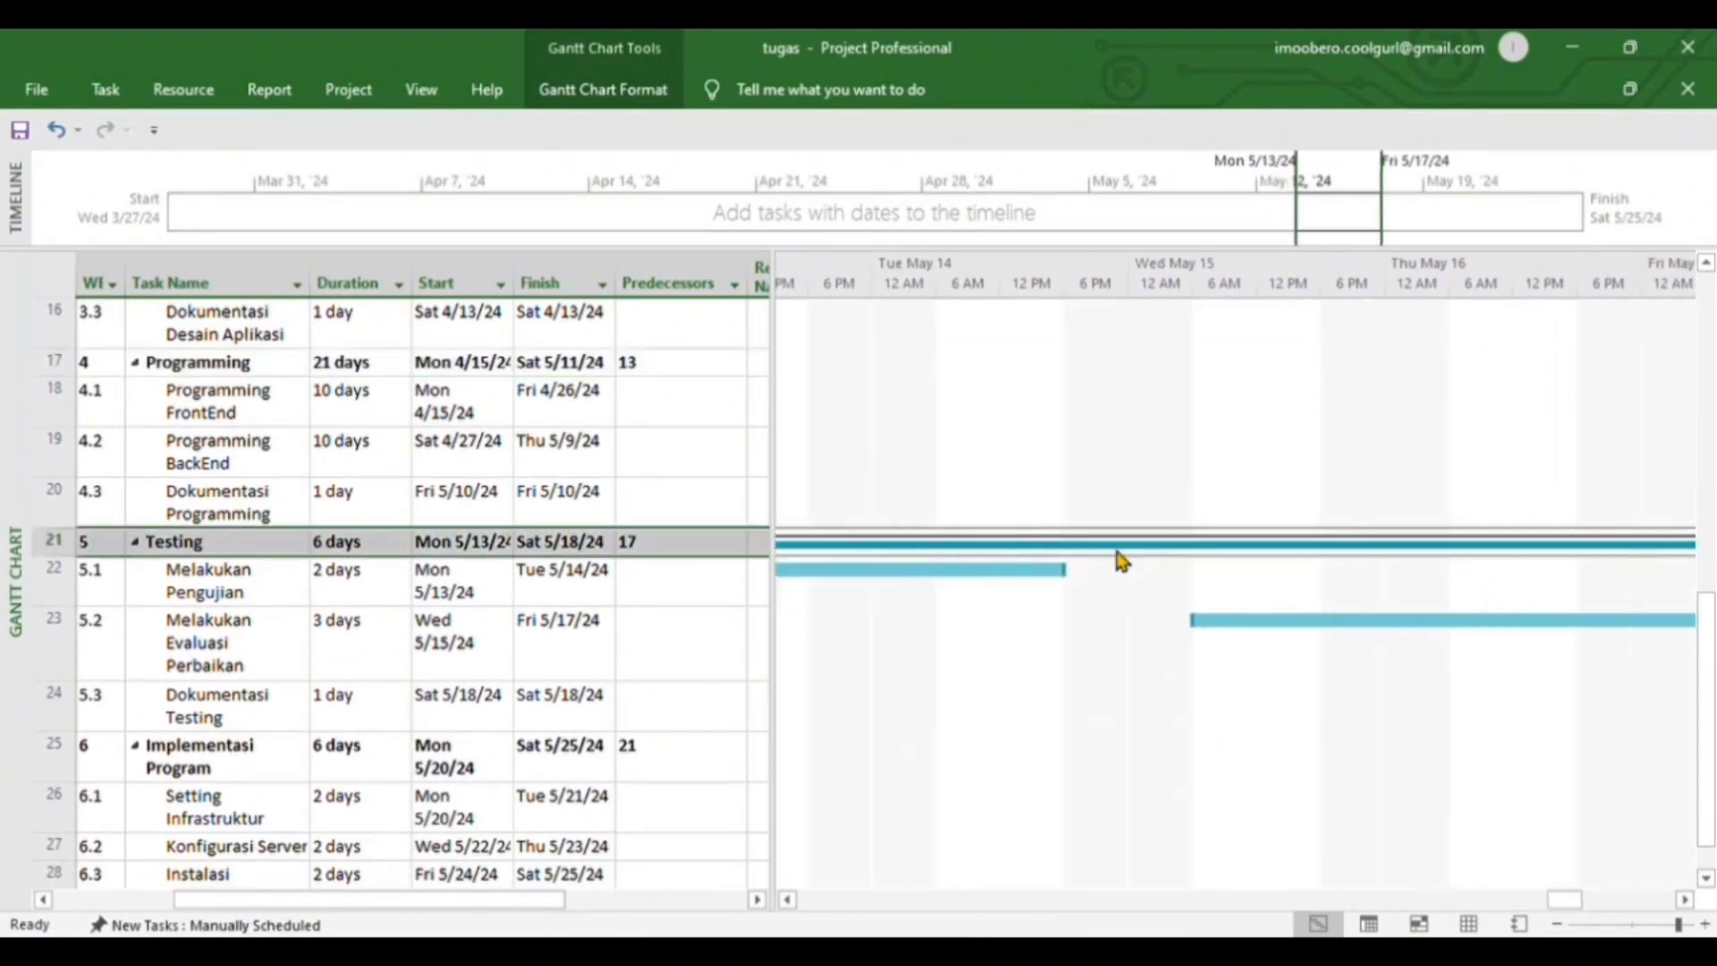
scroll(1121, 561, right, 8)
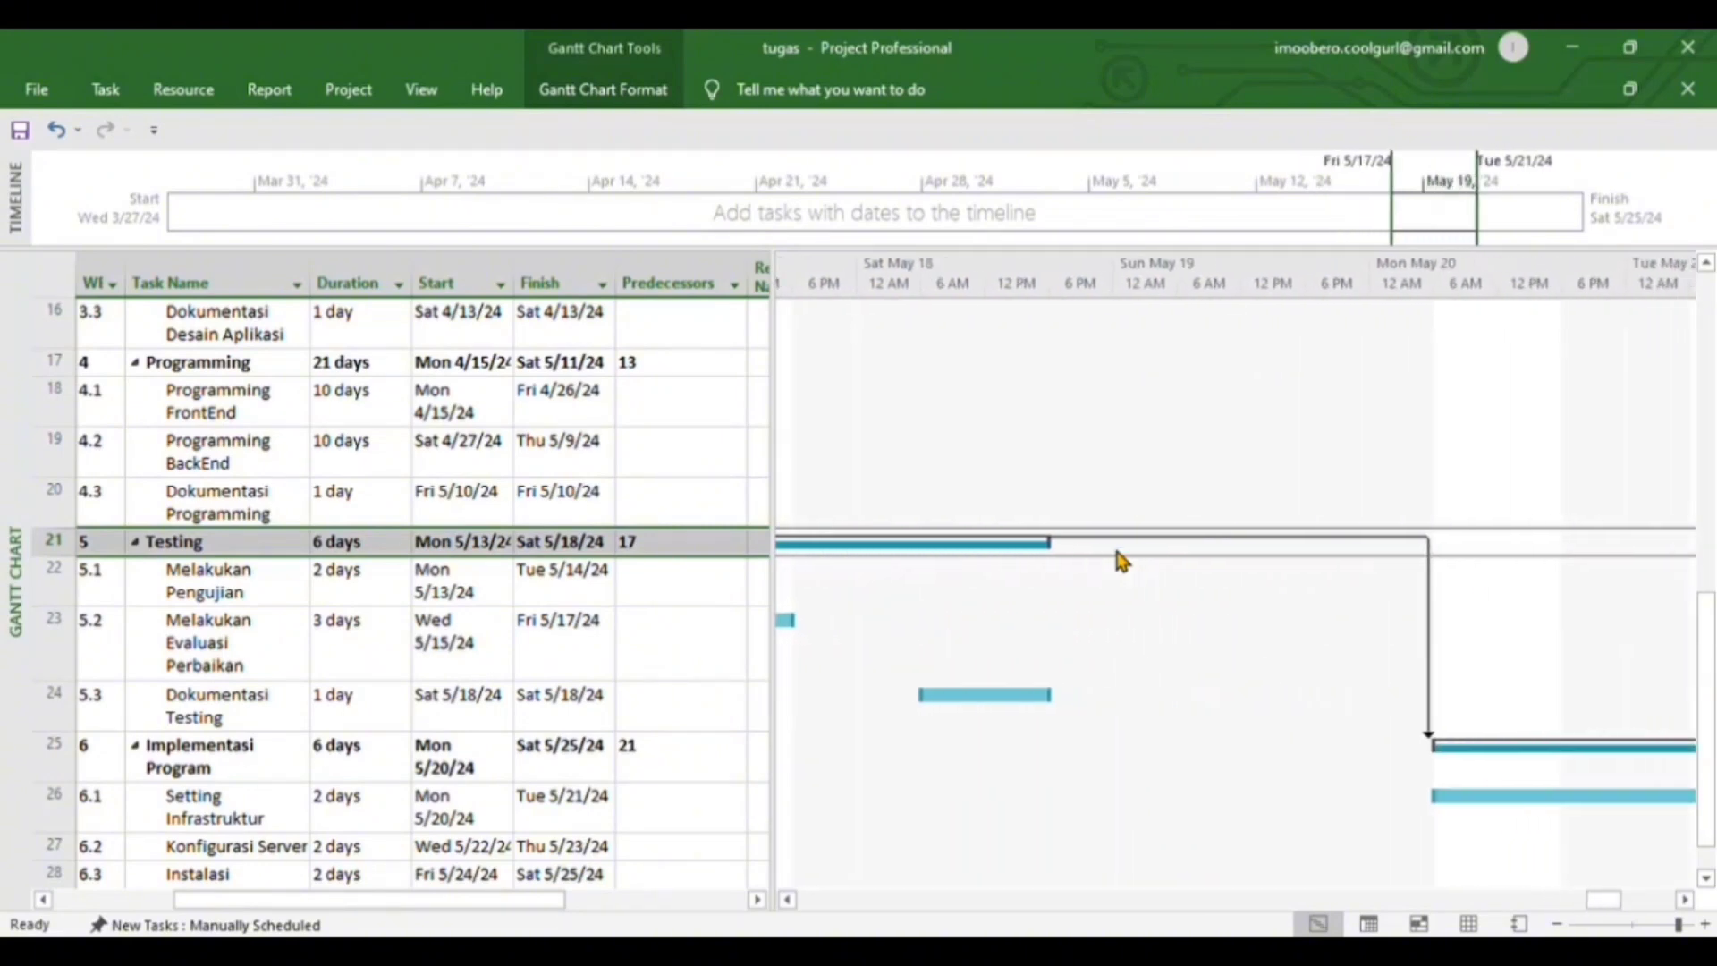
click(1250, 756)
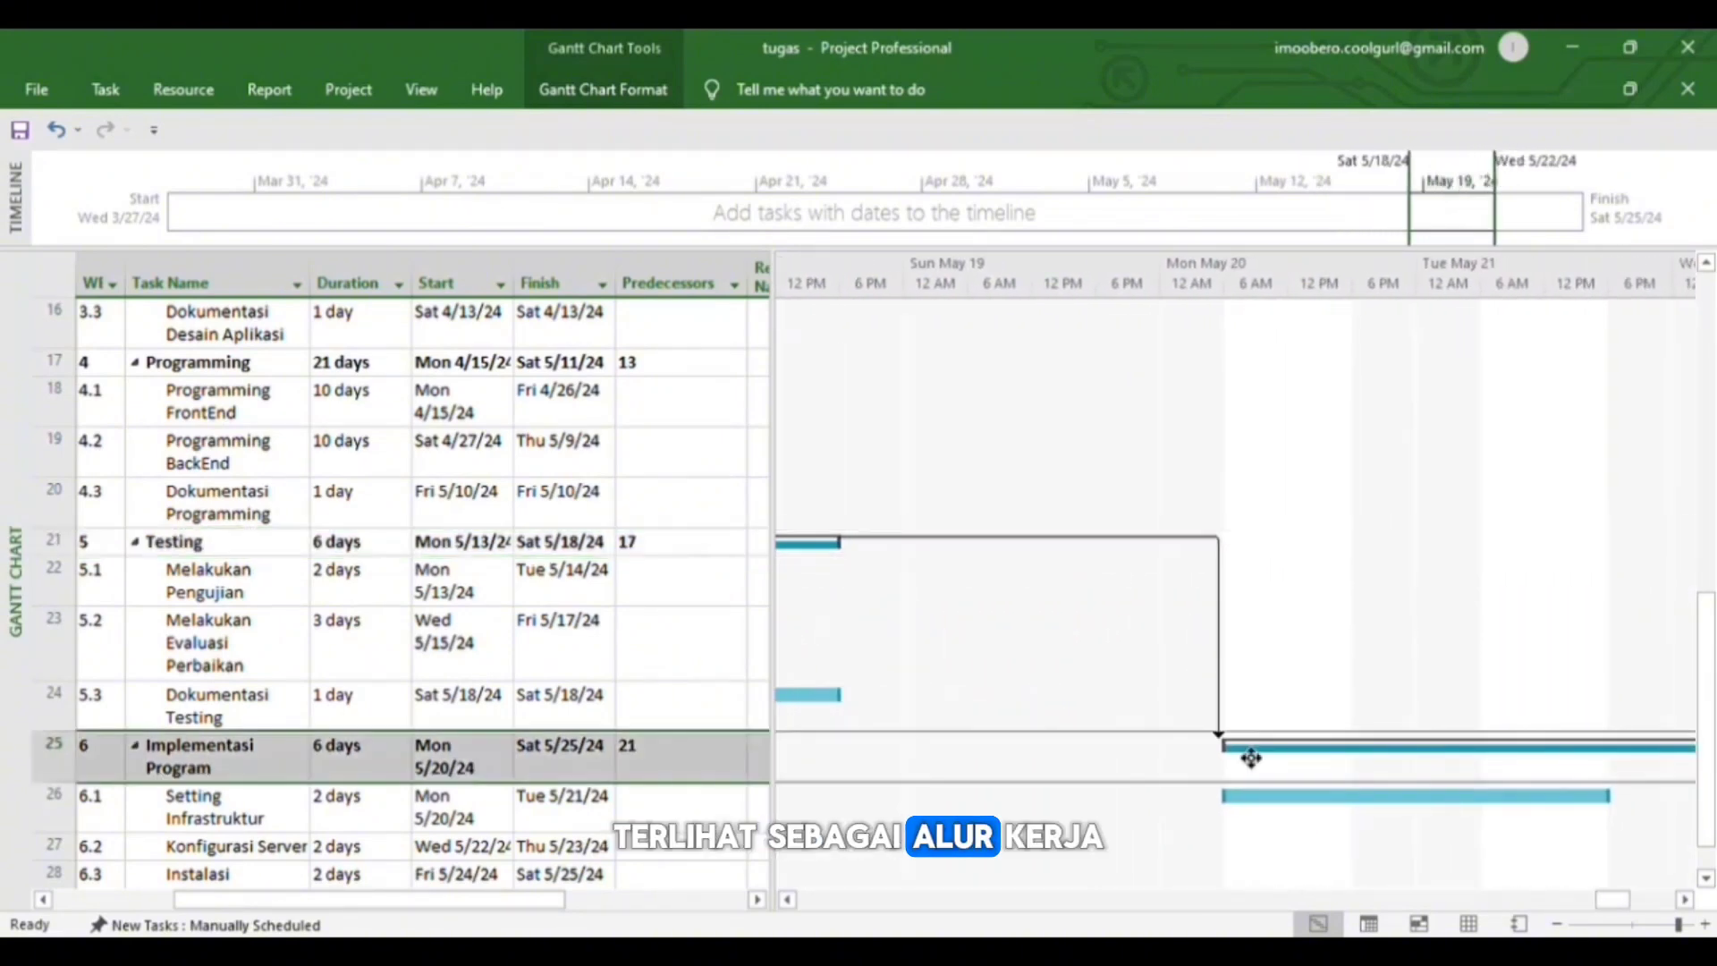
scroll(1077, 724, right, 12)
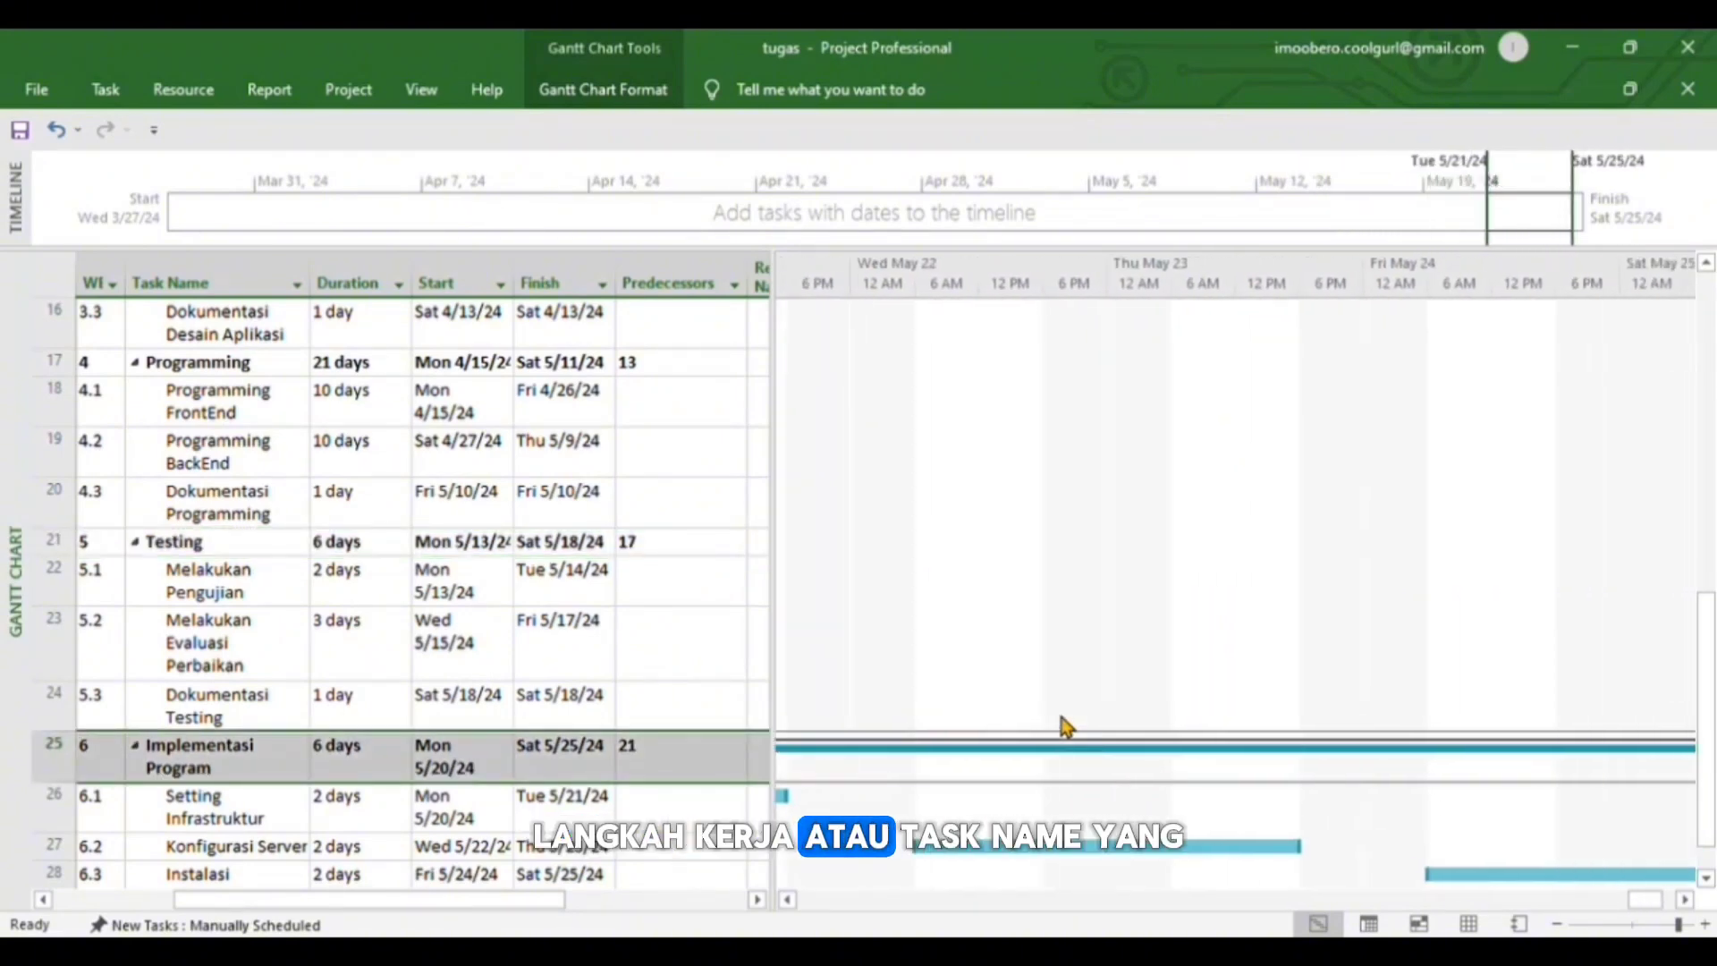
scroll(1067, 726, left, 15)
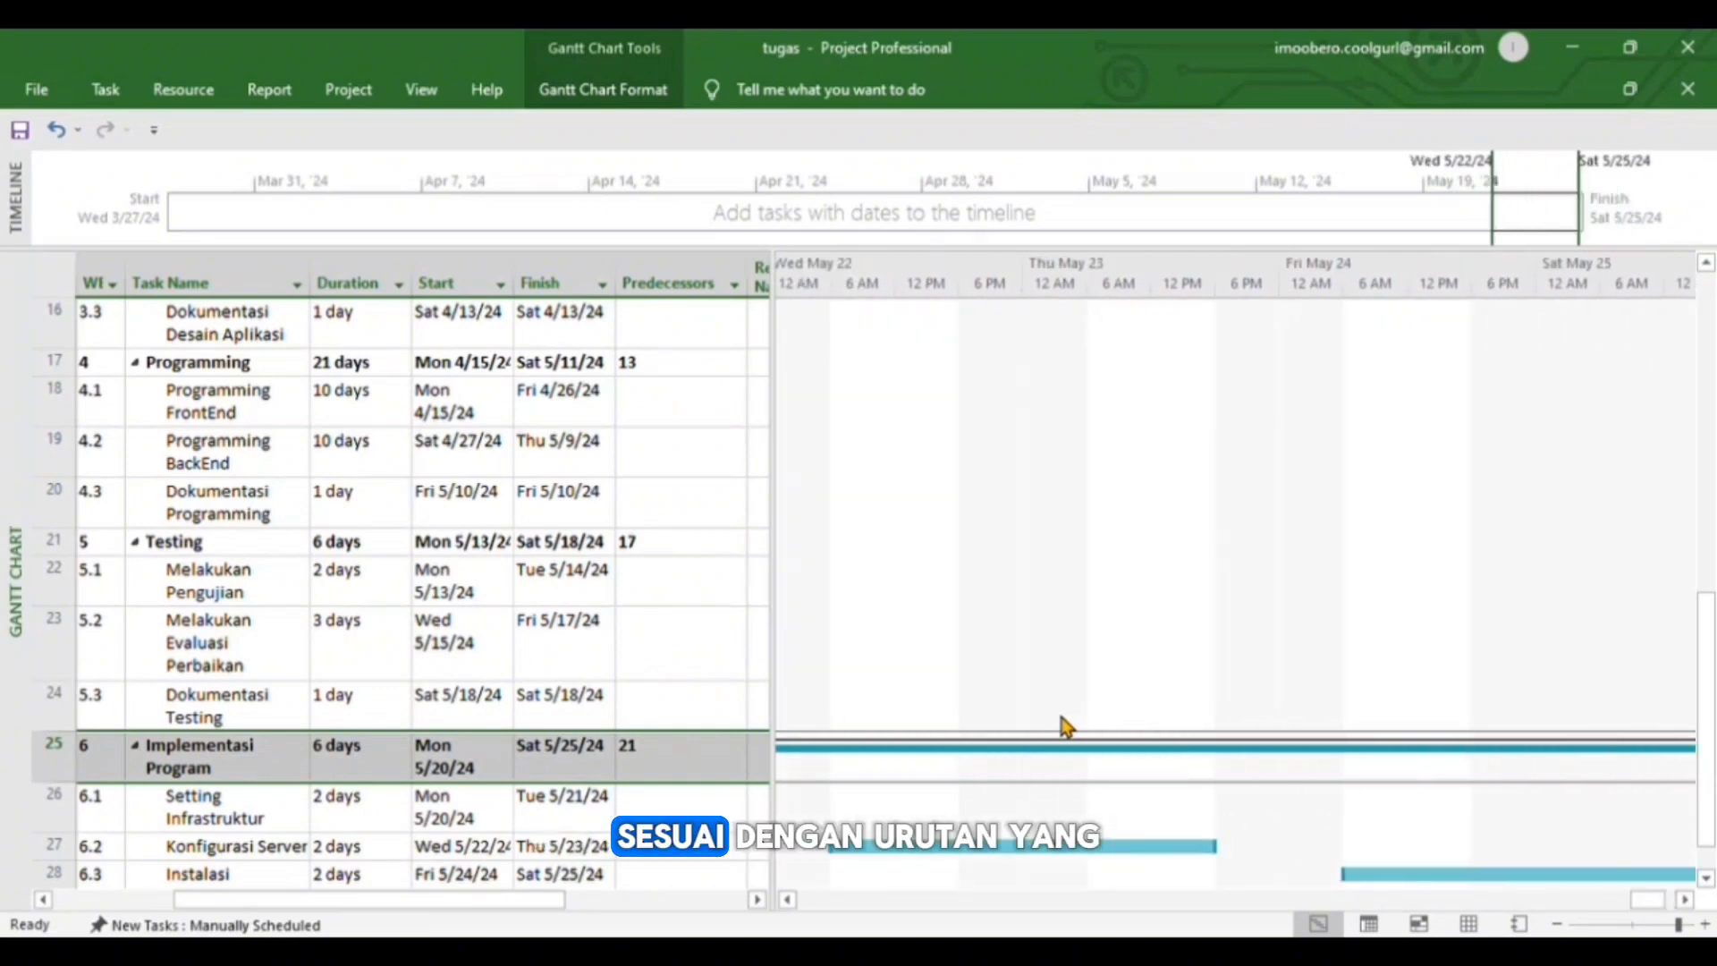
scroll(1065, 707, left, 3)
scroll(755, 521, left, 3)
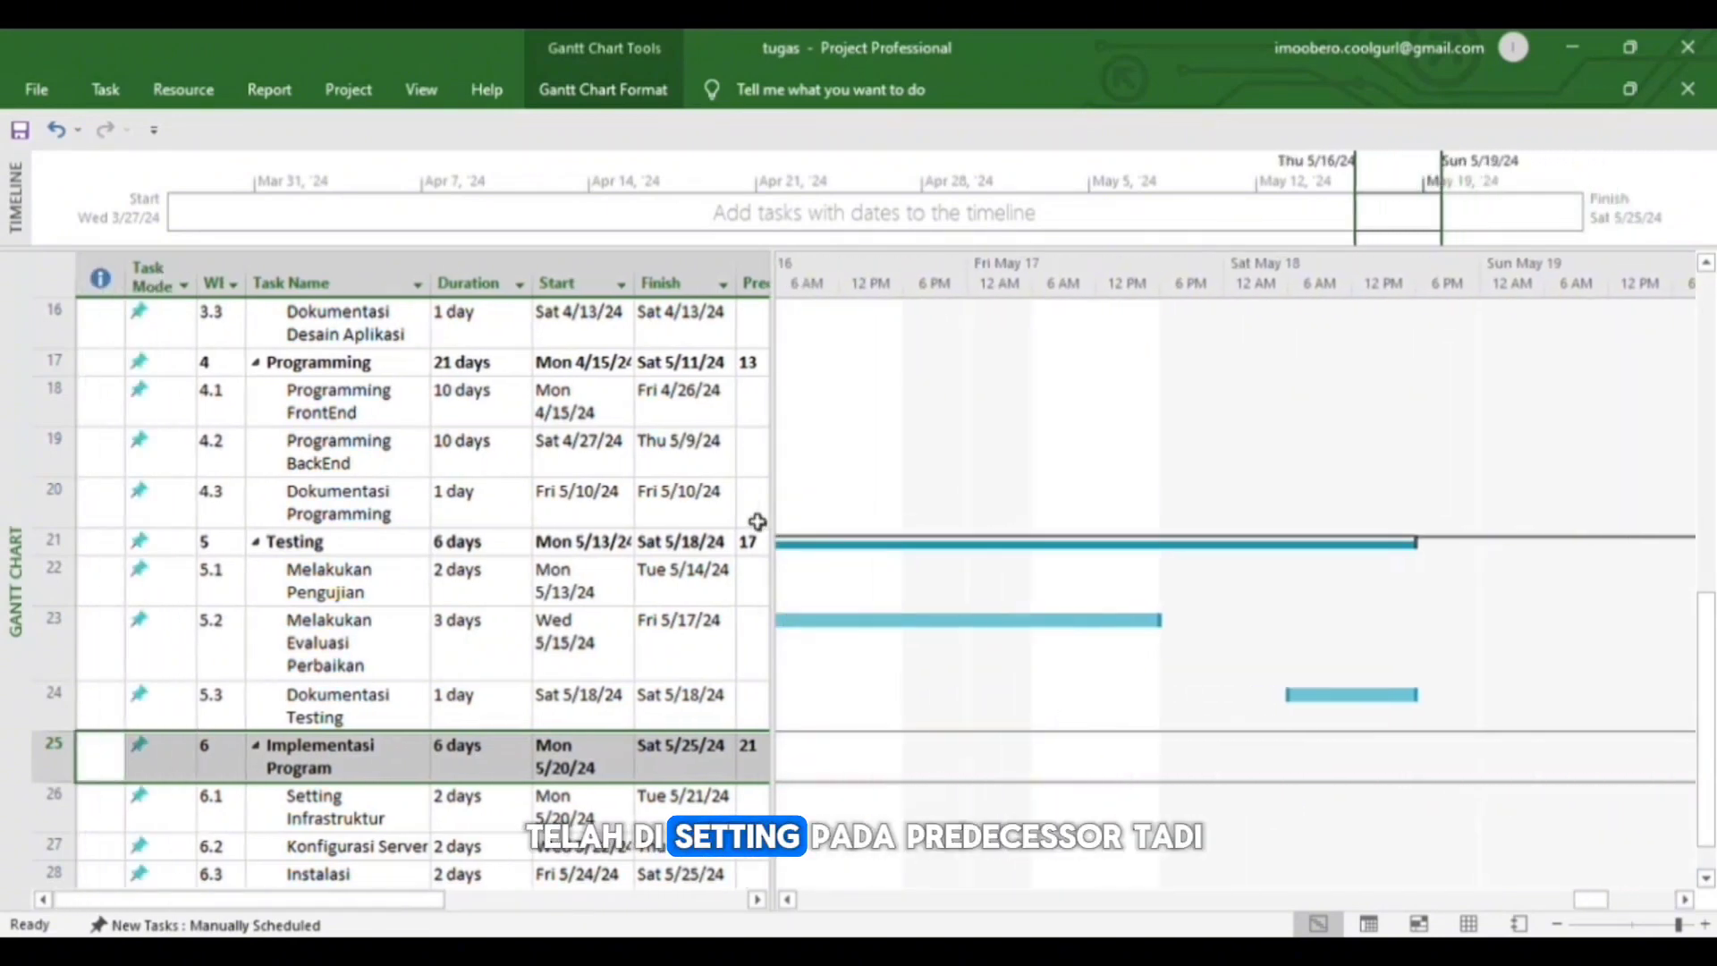
Step: Switch to the resource sheet and add Researcher and Analis Sistem as the first two resources
scroll(468, 510, up, 1)
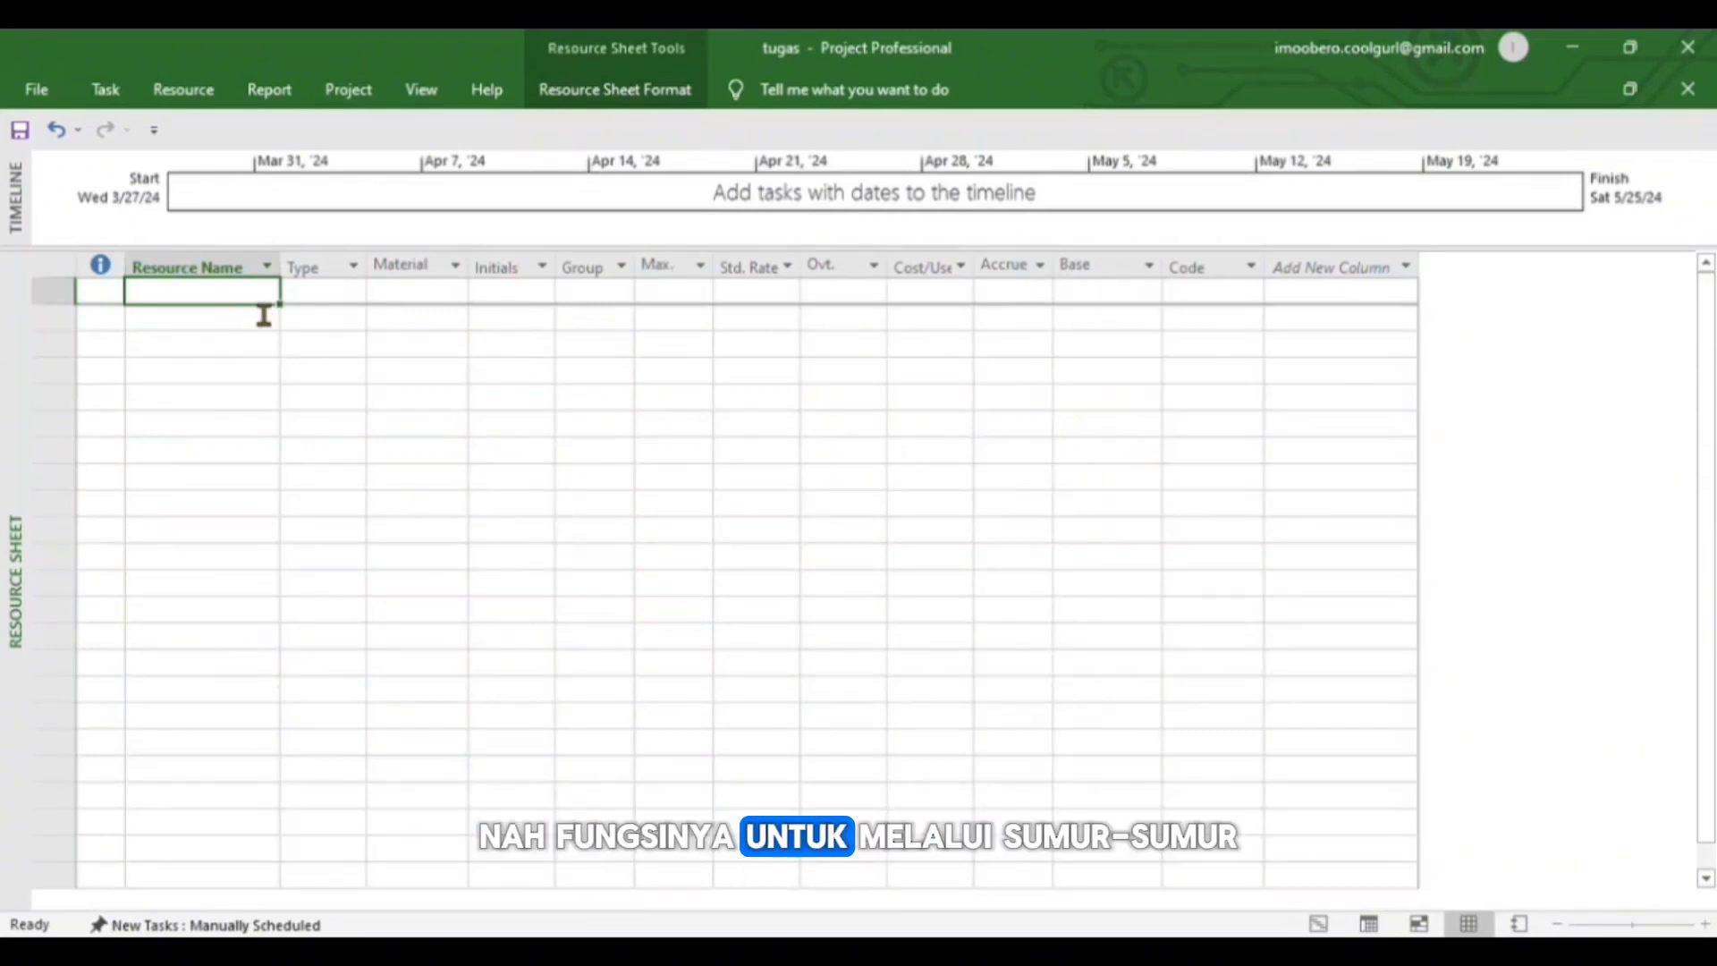
text(Researcher)
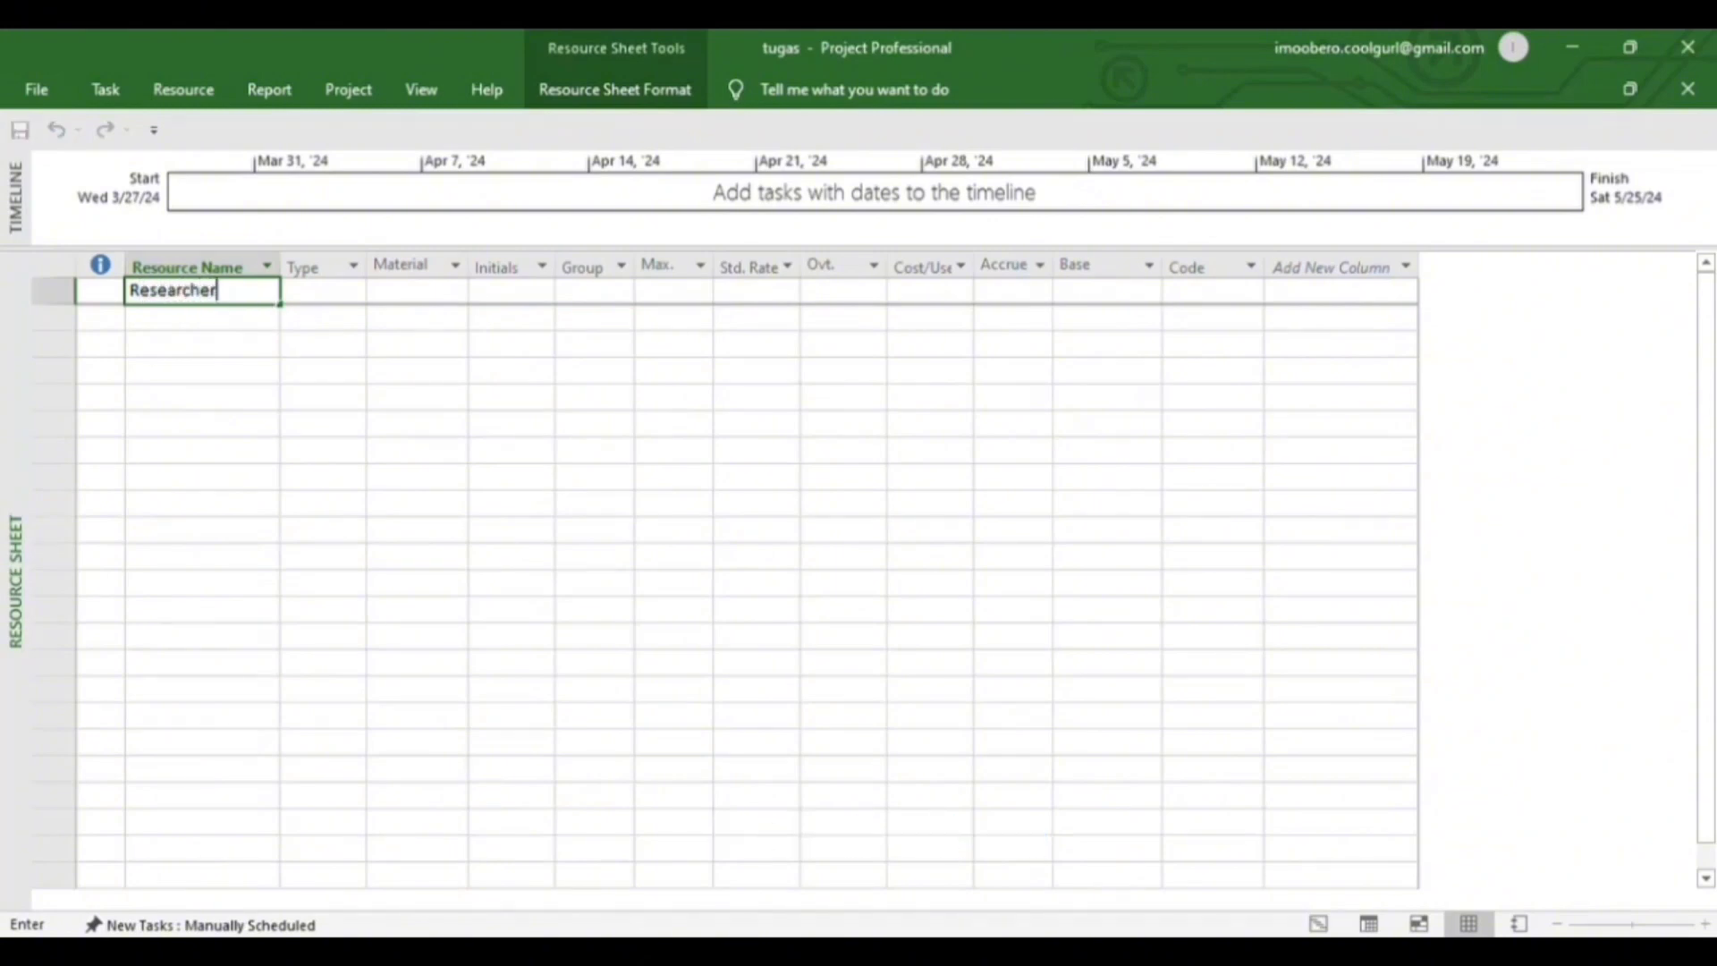
click(264, 315)
text(nalis)
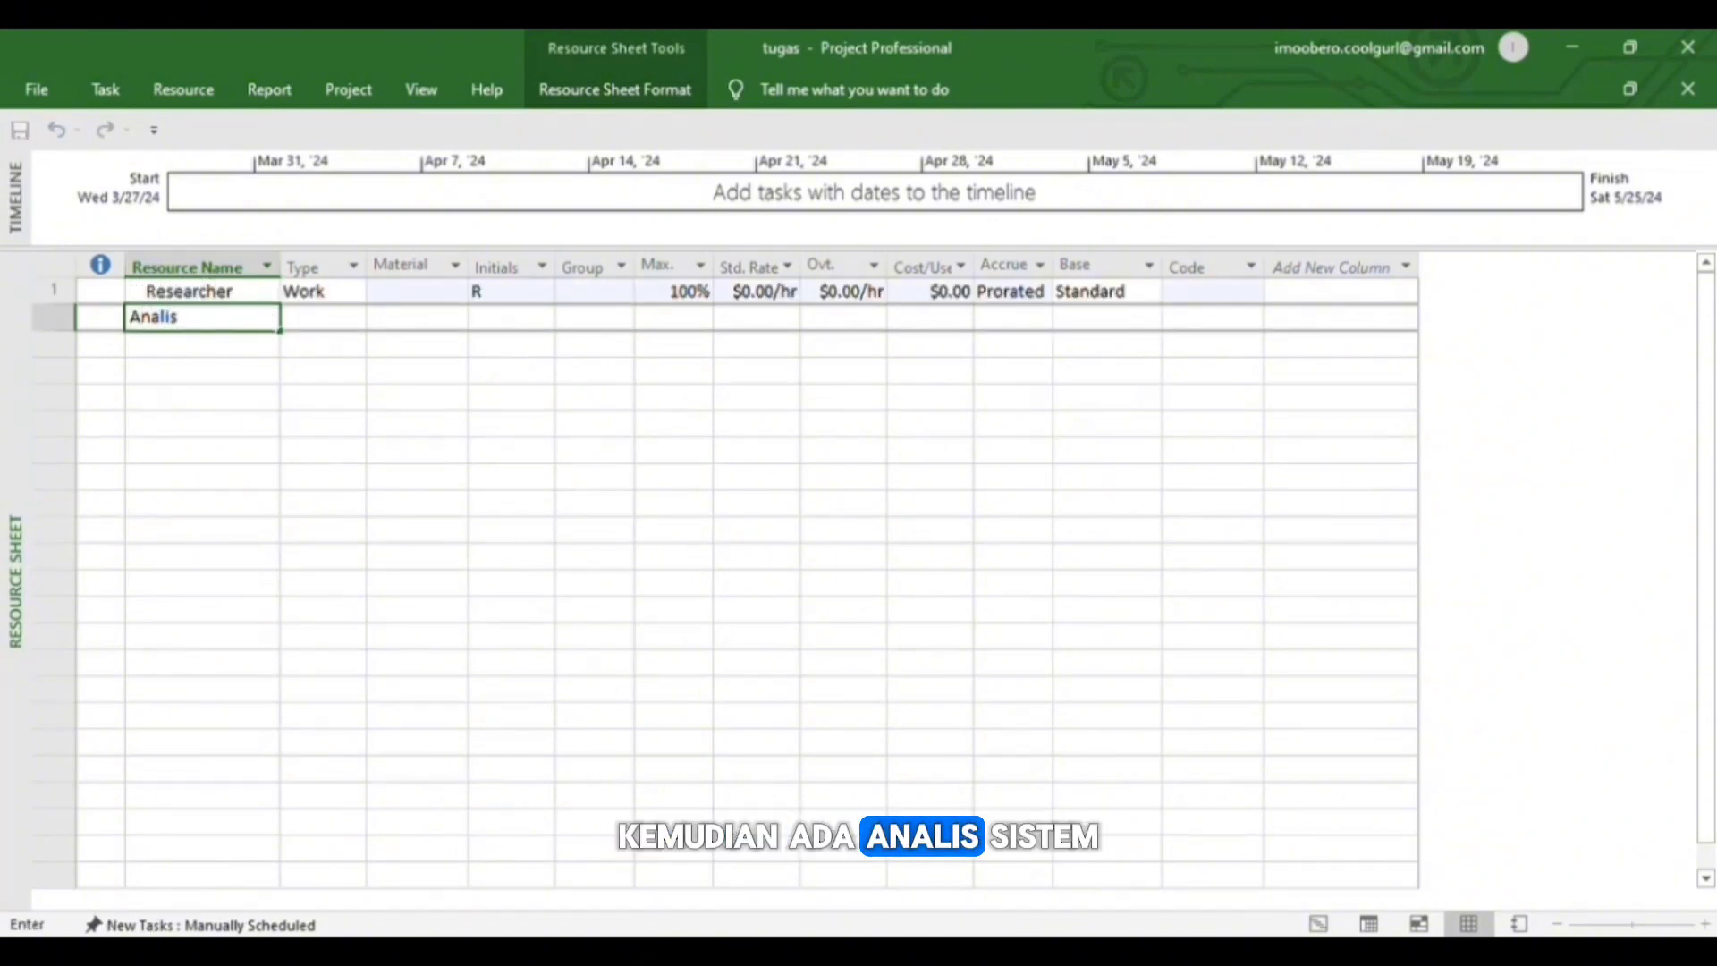
text( Sistem)
key(Return)
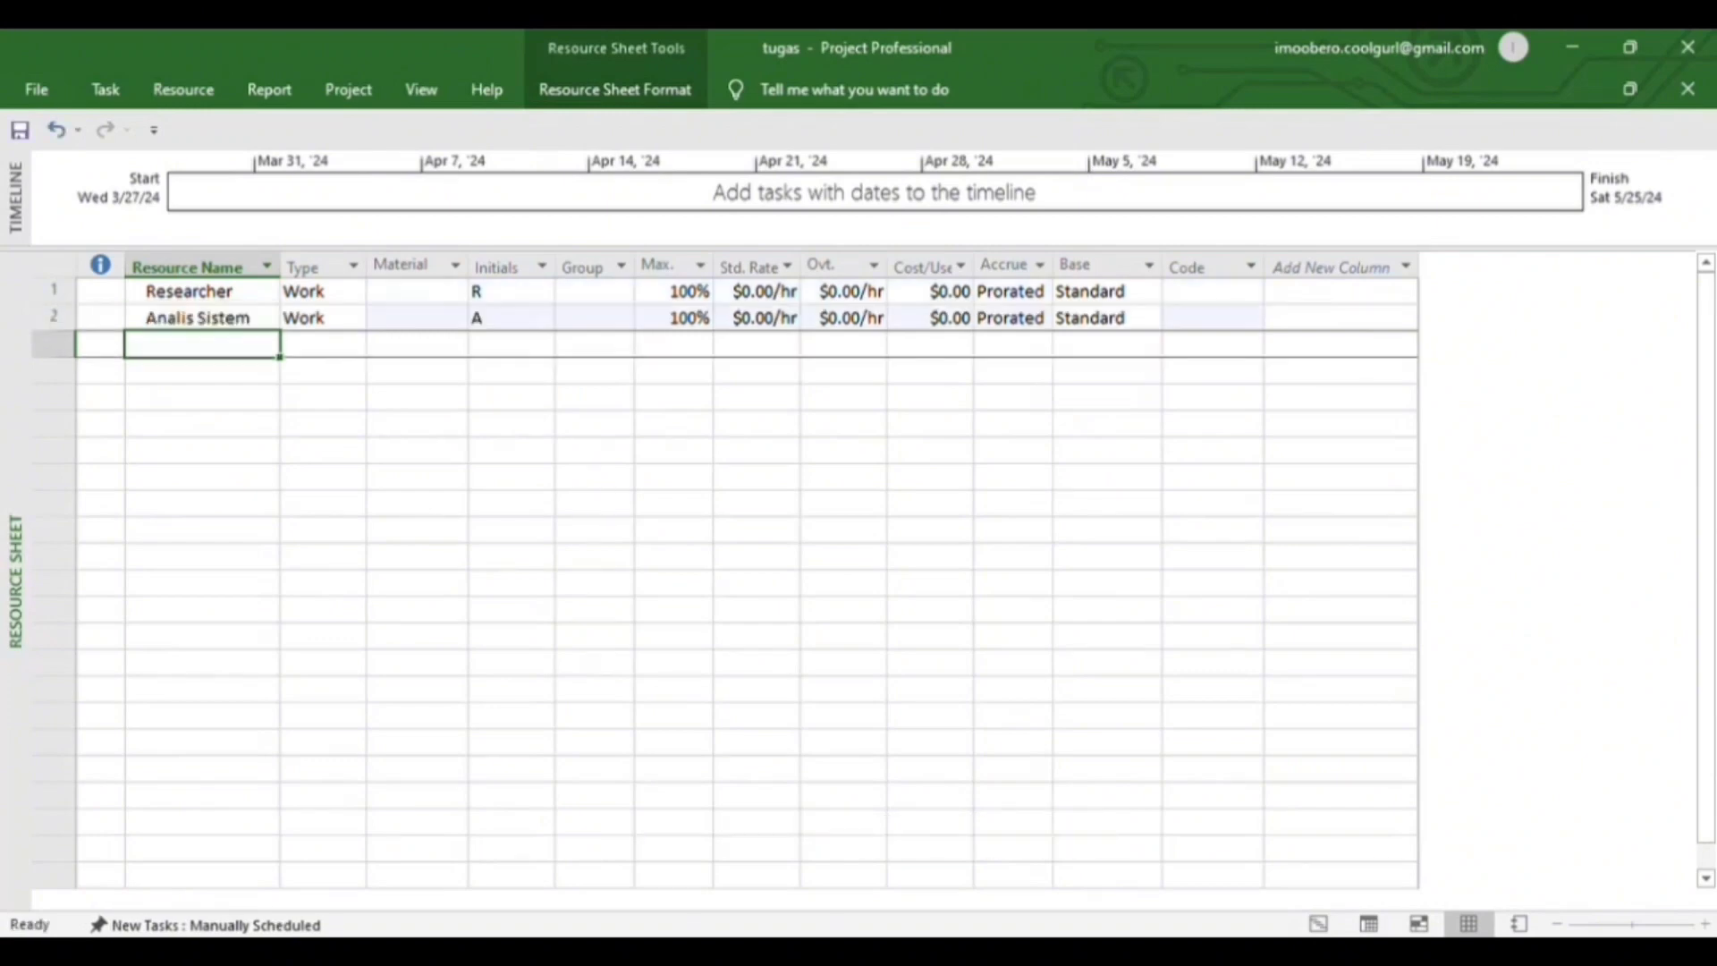
Step: Add Desainer, Programmer and Tester to the resource sheet below Analis Sistem
text(Desainer)
key(Return)
text(Pr)
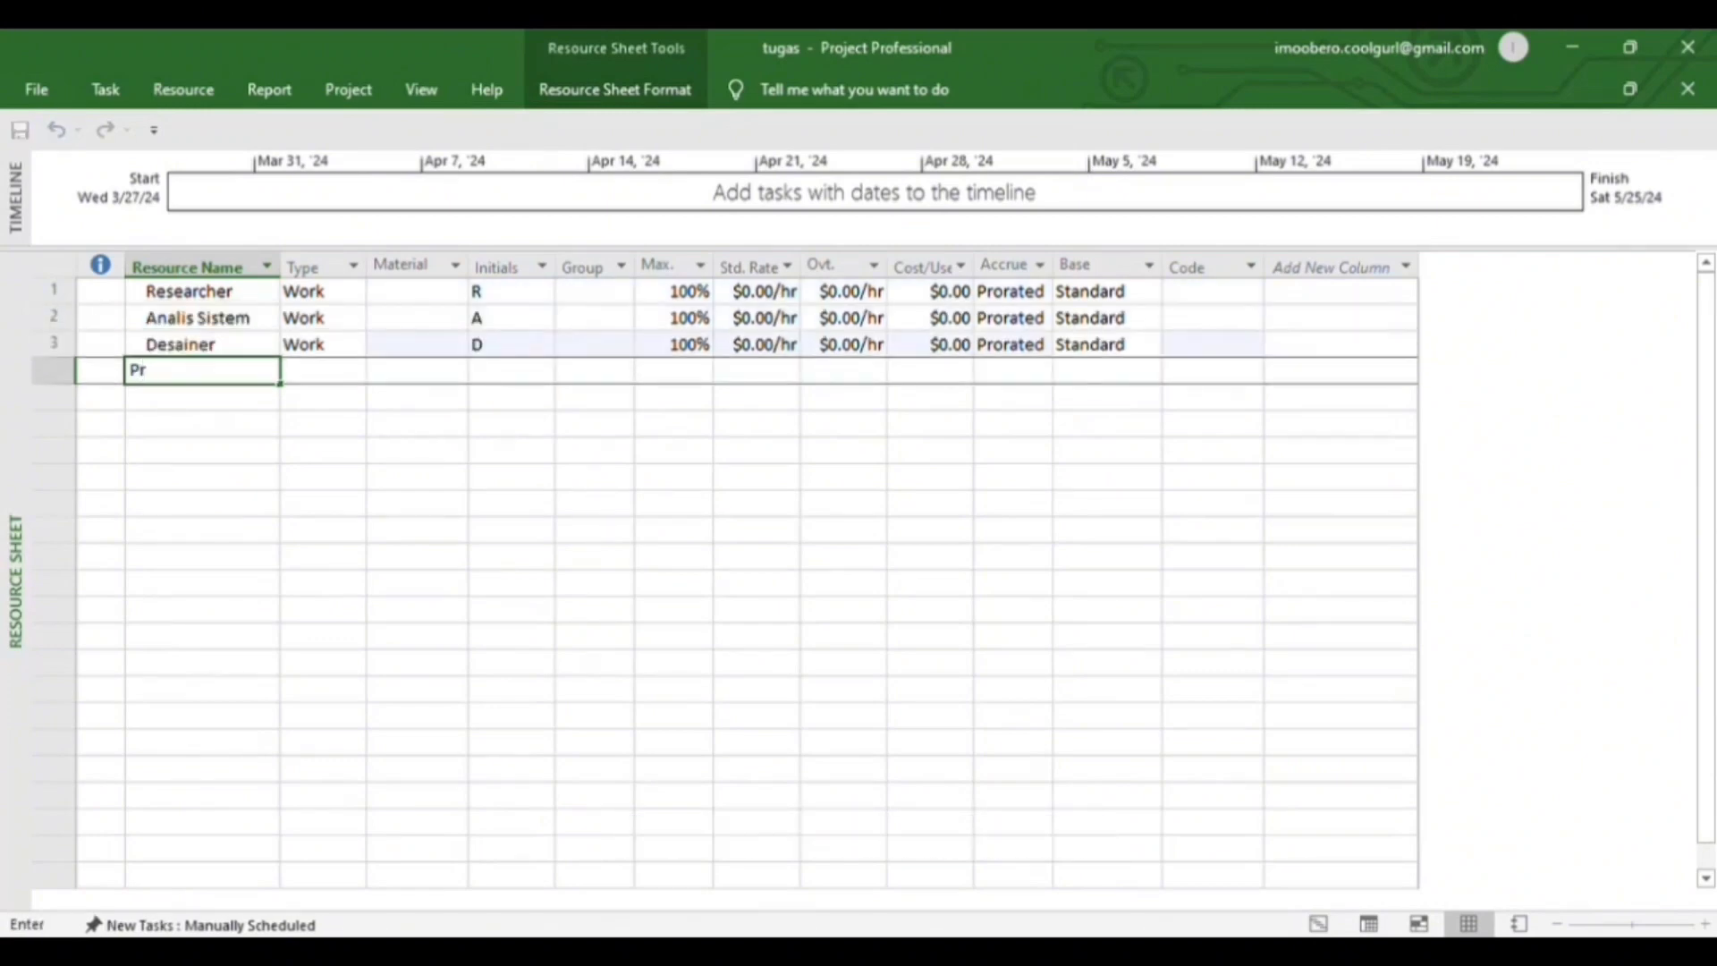
text(ogrammer)
key(Return)
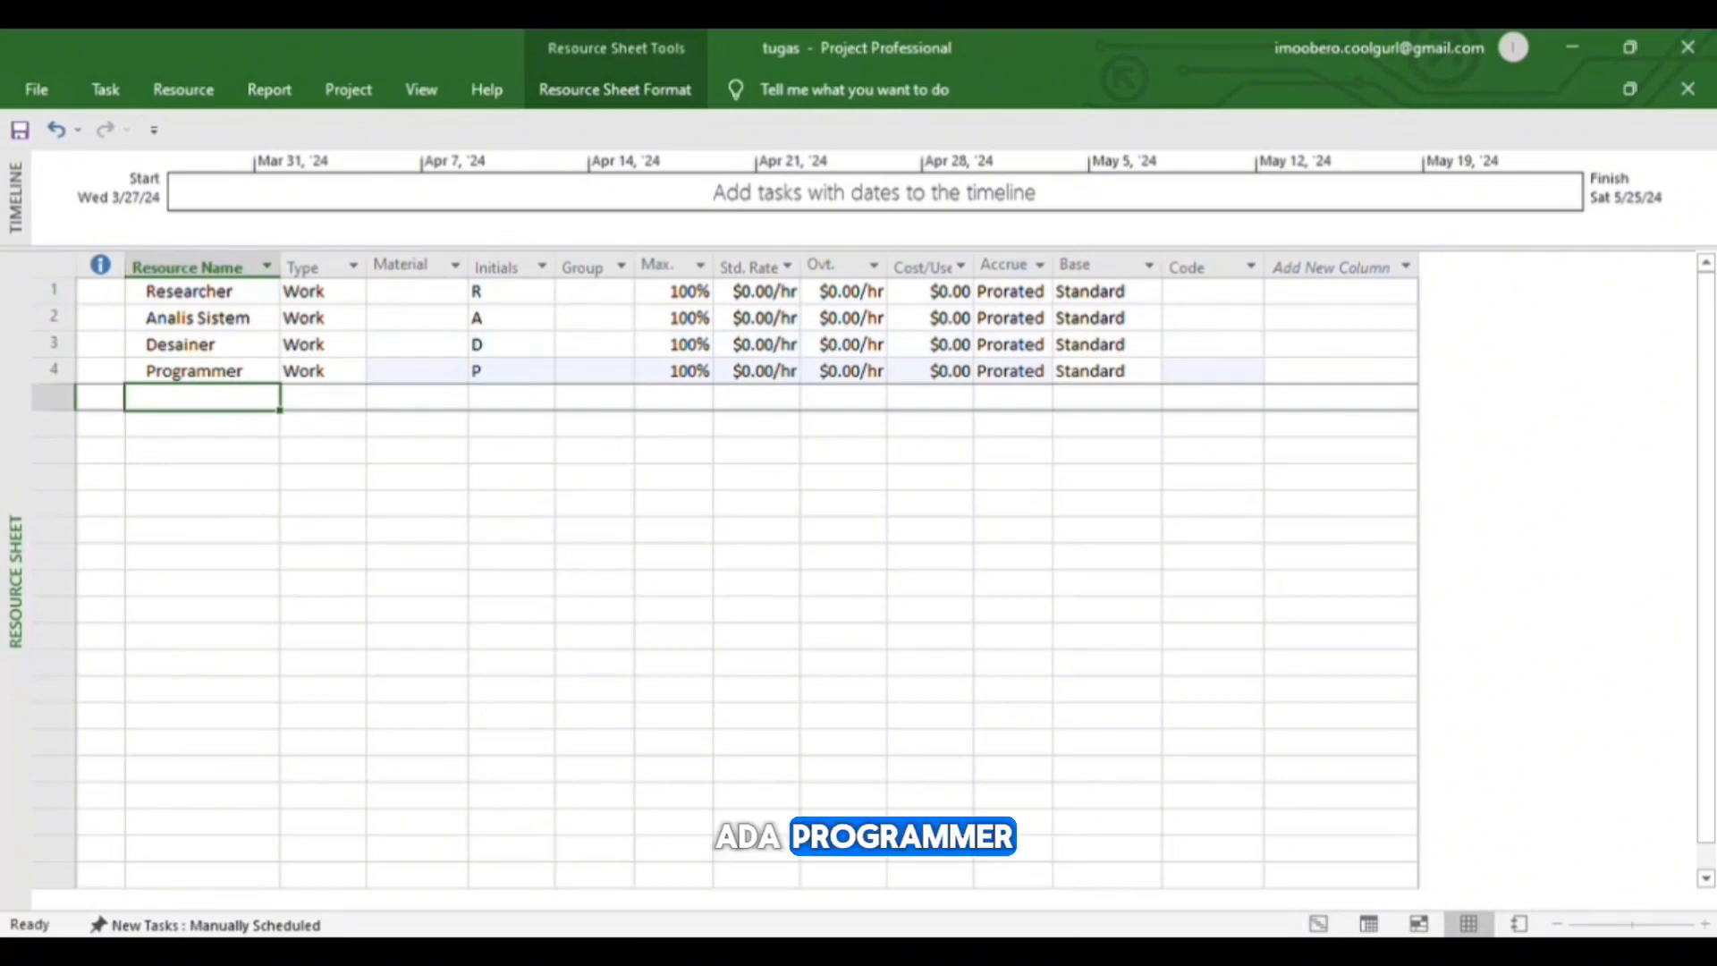
text(Tester)
key(Return)
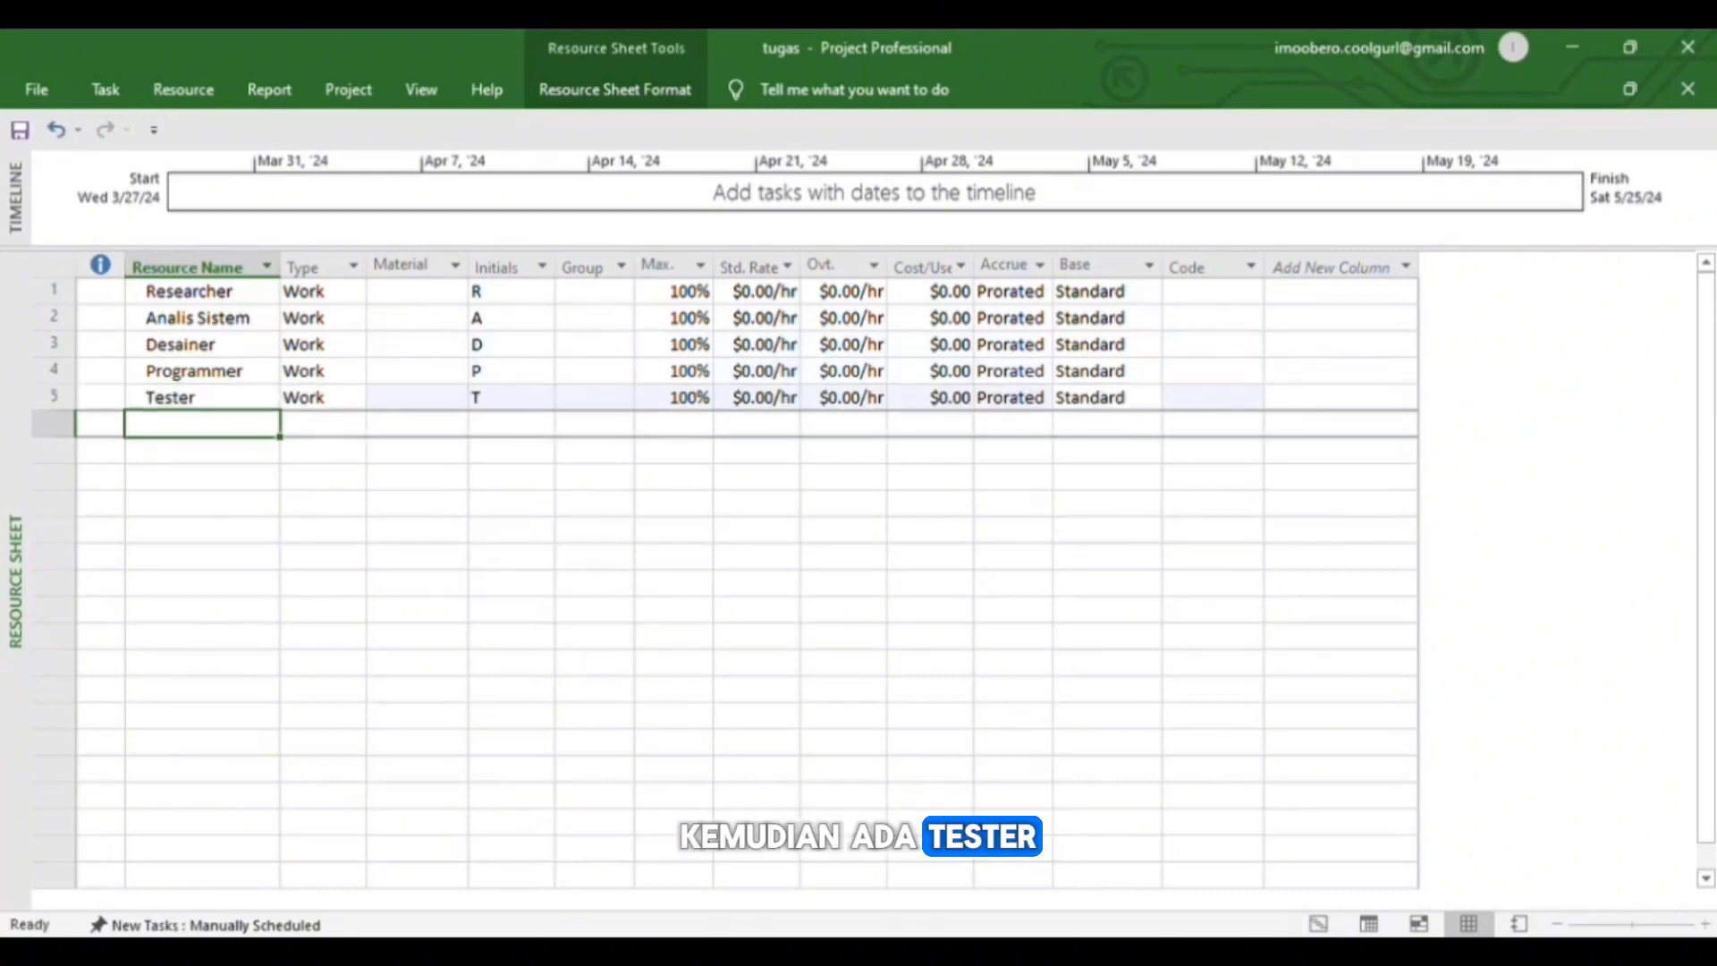
Step: Add Implementor and Dokumentor as the last two resources in the resource sheet
text(Implemento)
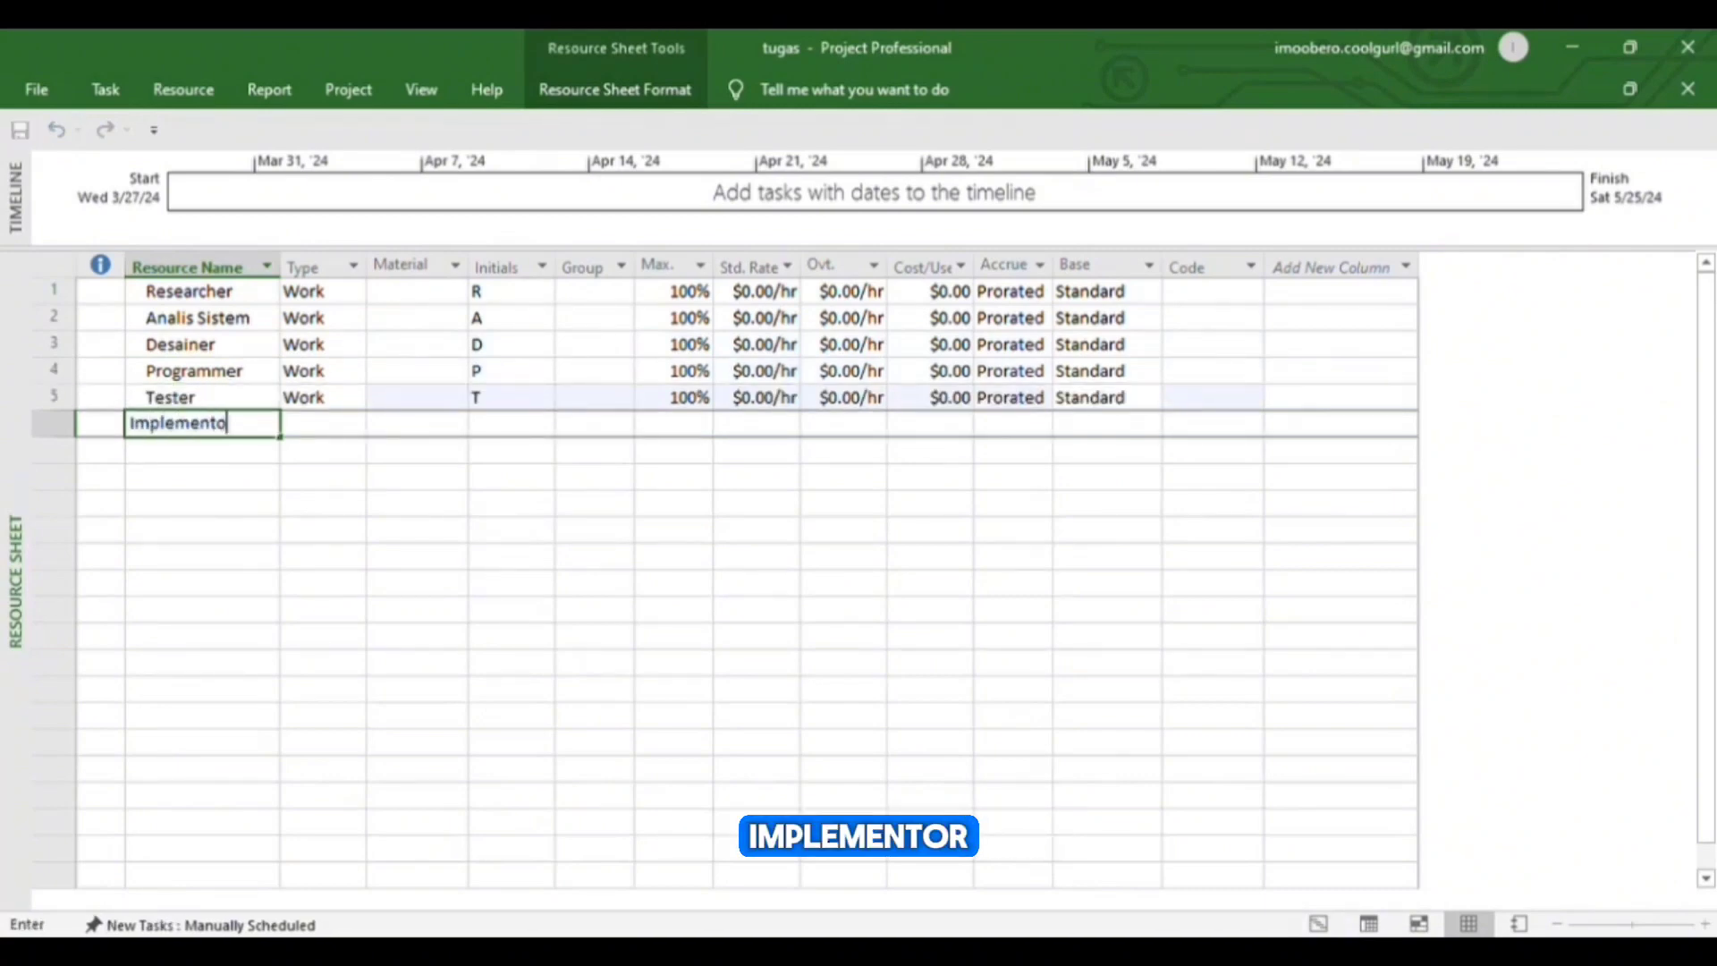
text(r)
key(Return)
text(Dokumen)
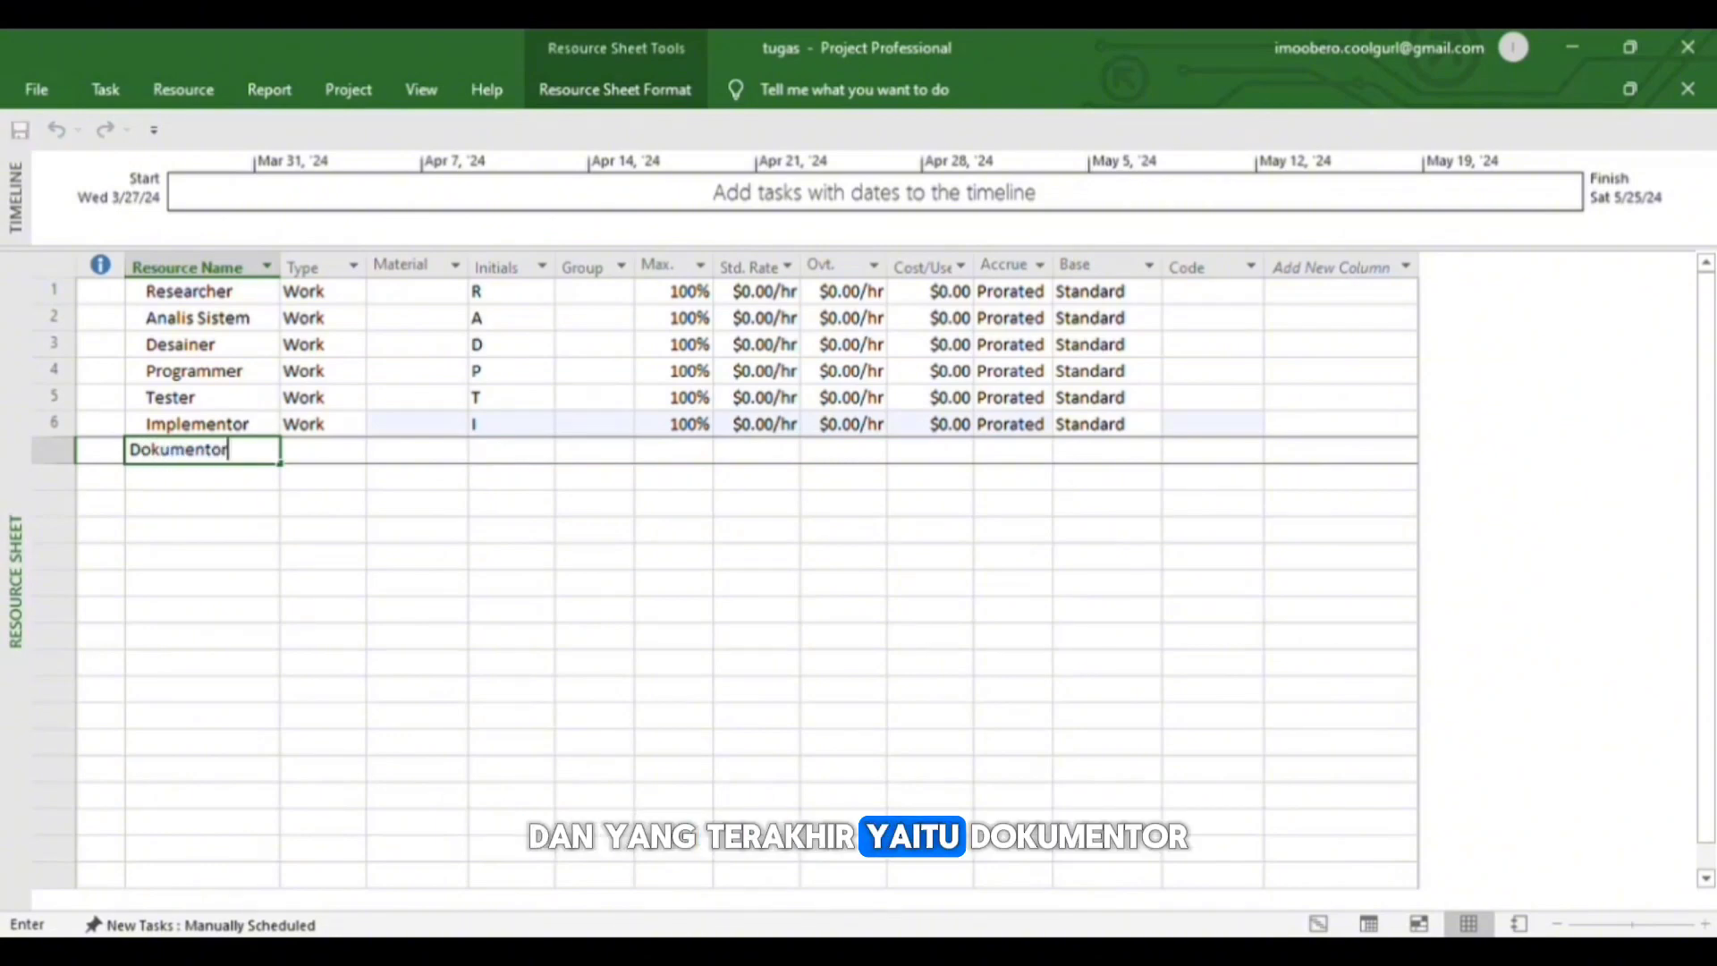
text(tor)
click(358, 537)
Step: Replace the initials of Researcher, Analis Sistem and Desainer with the responsible person's first name
click(507, 293)
key(BackSpace)
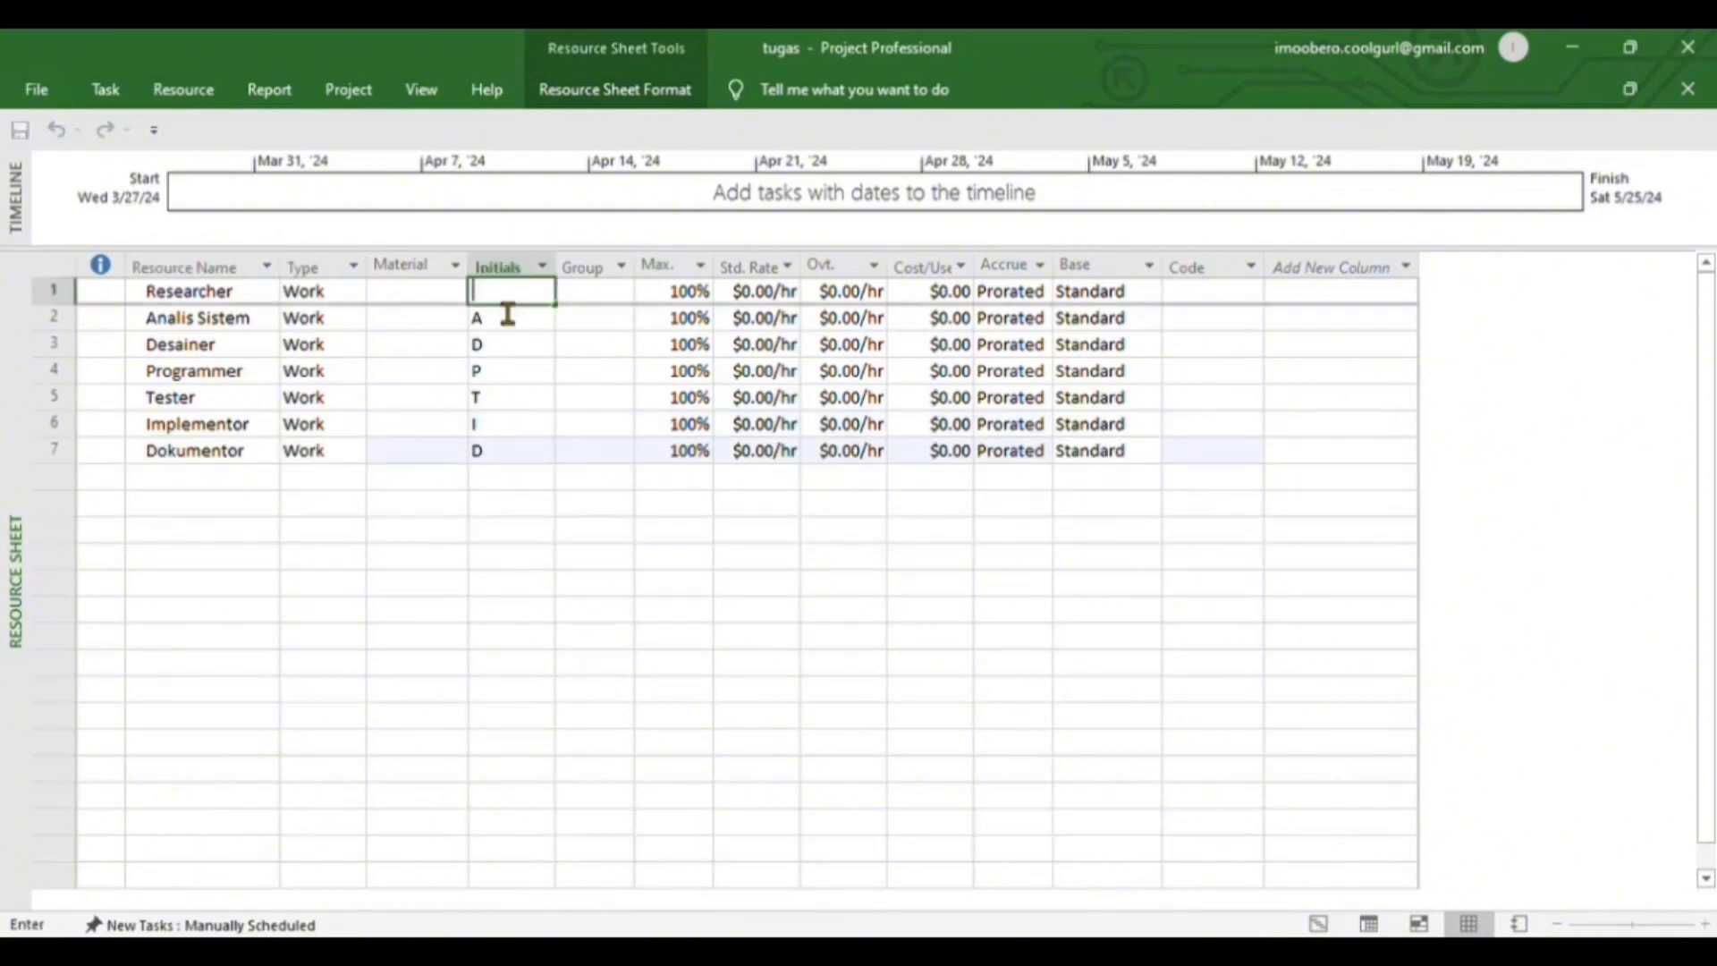
text(L)
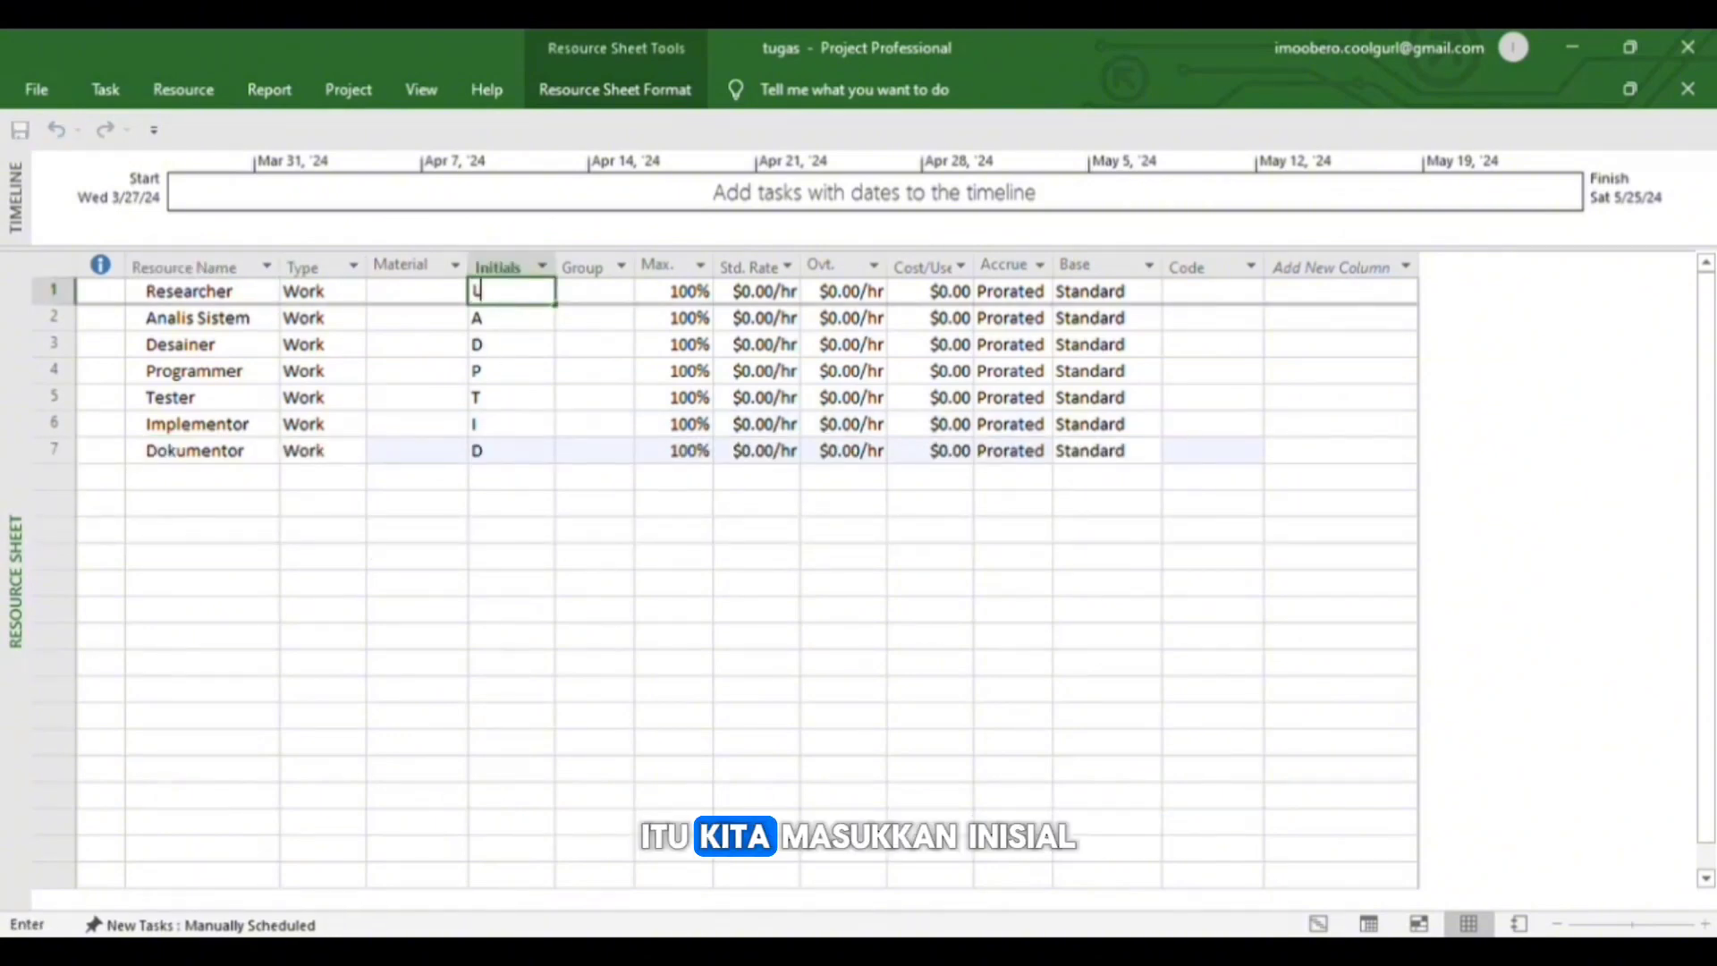
text(ayla)
key(Return)
text(Layla)
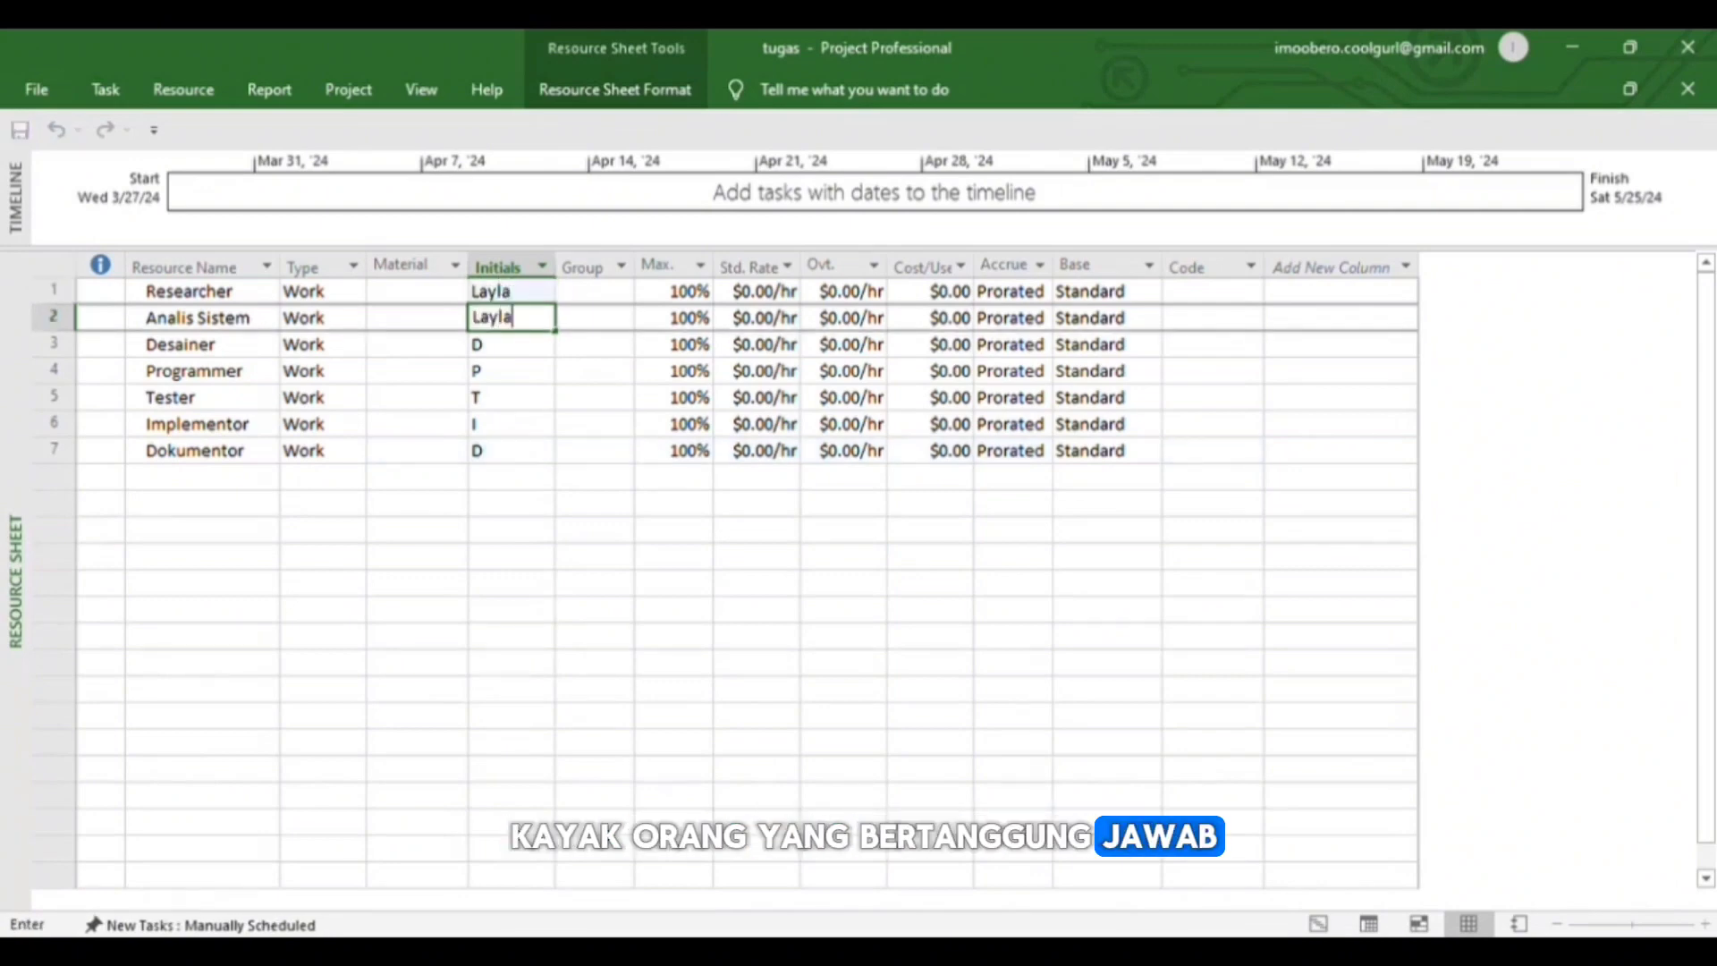
key(Return)
text(Nadin)
key(Return)
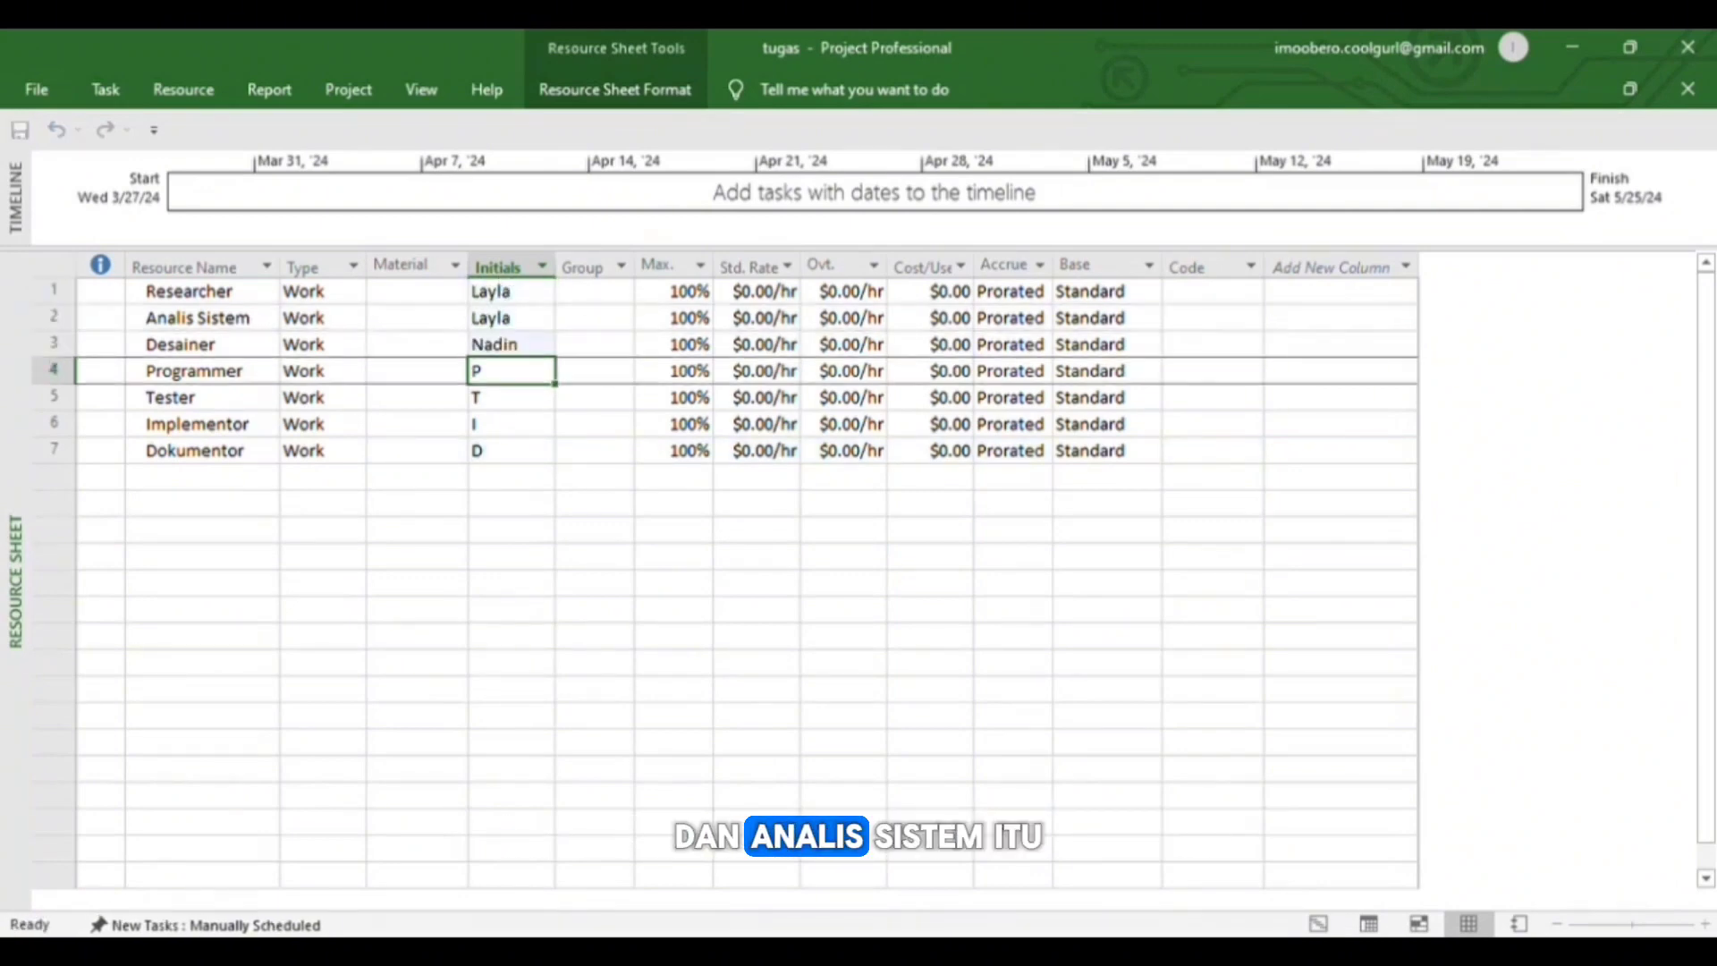
Step: Fill in the responsible person's first name as the initials for Programmer, Tester, Implementor and Dokumentor
text(Safna)
key(Return)
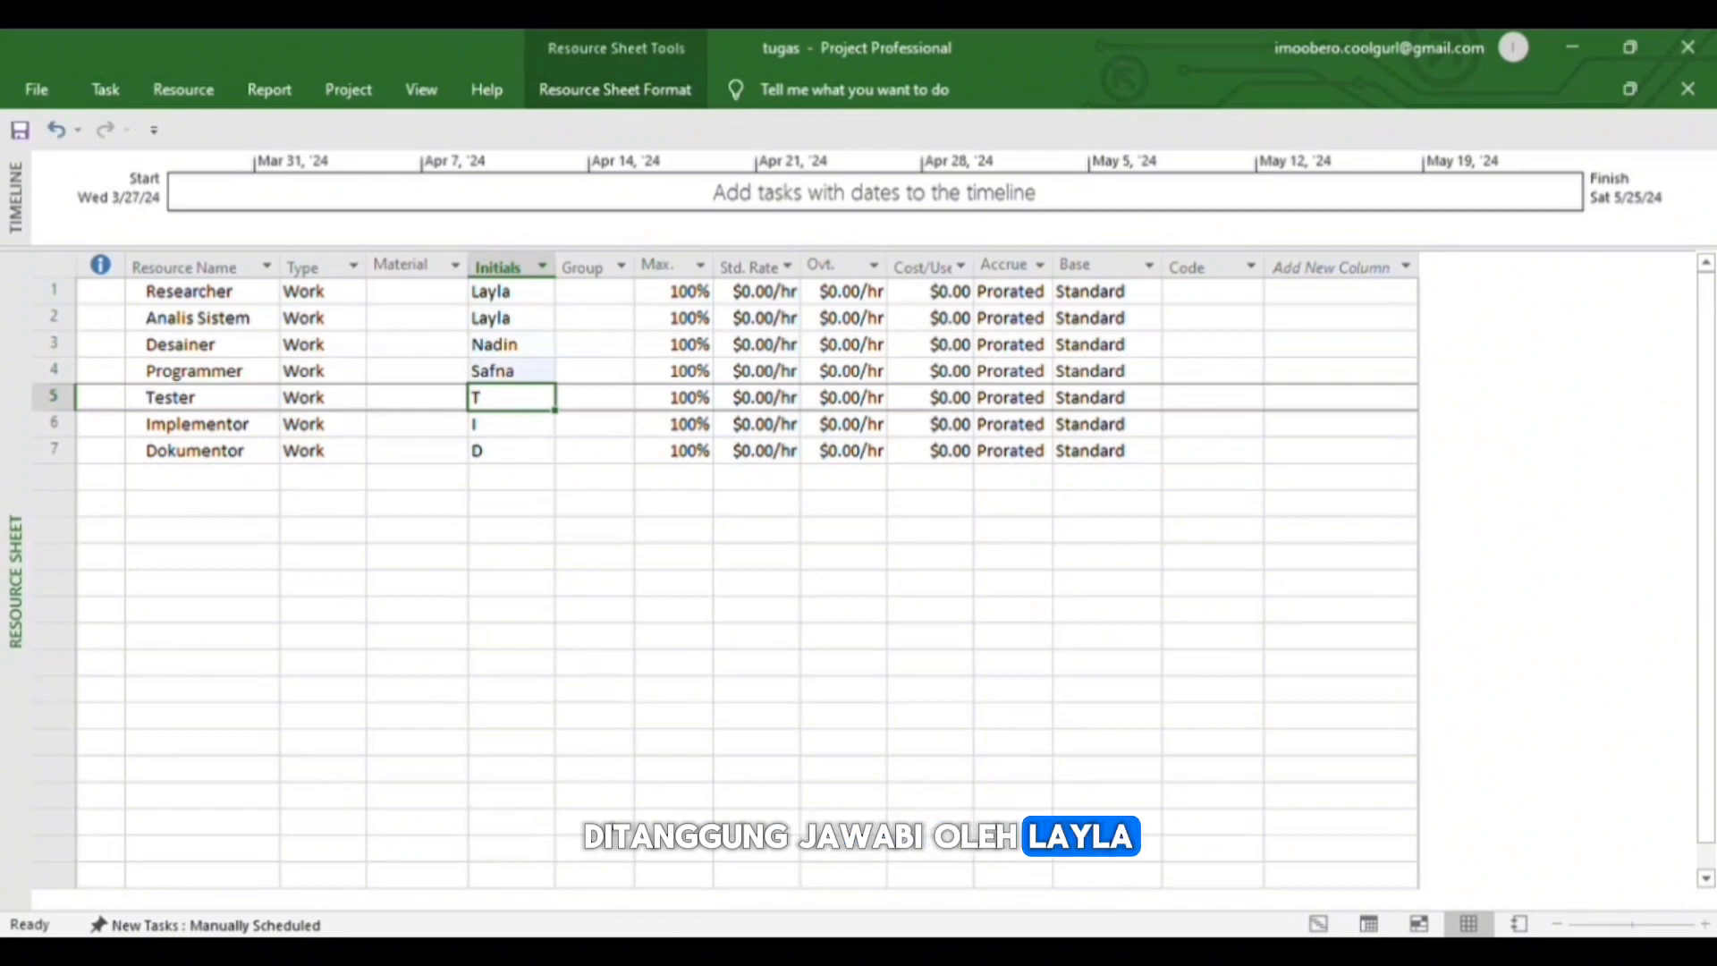
text(Safna)
key(Return)
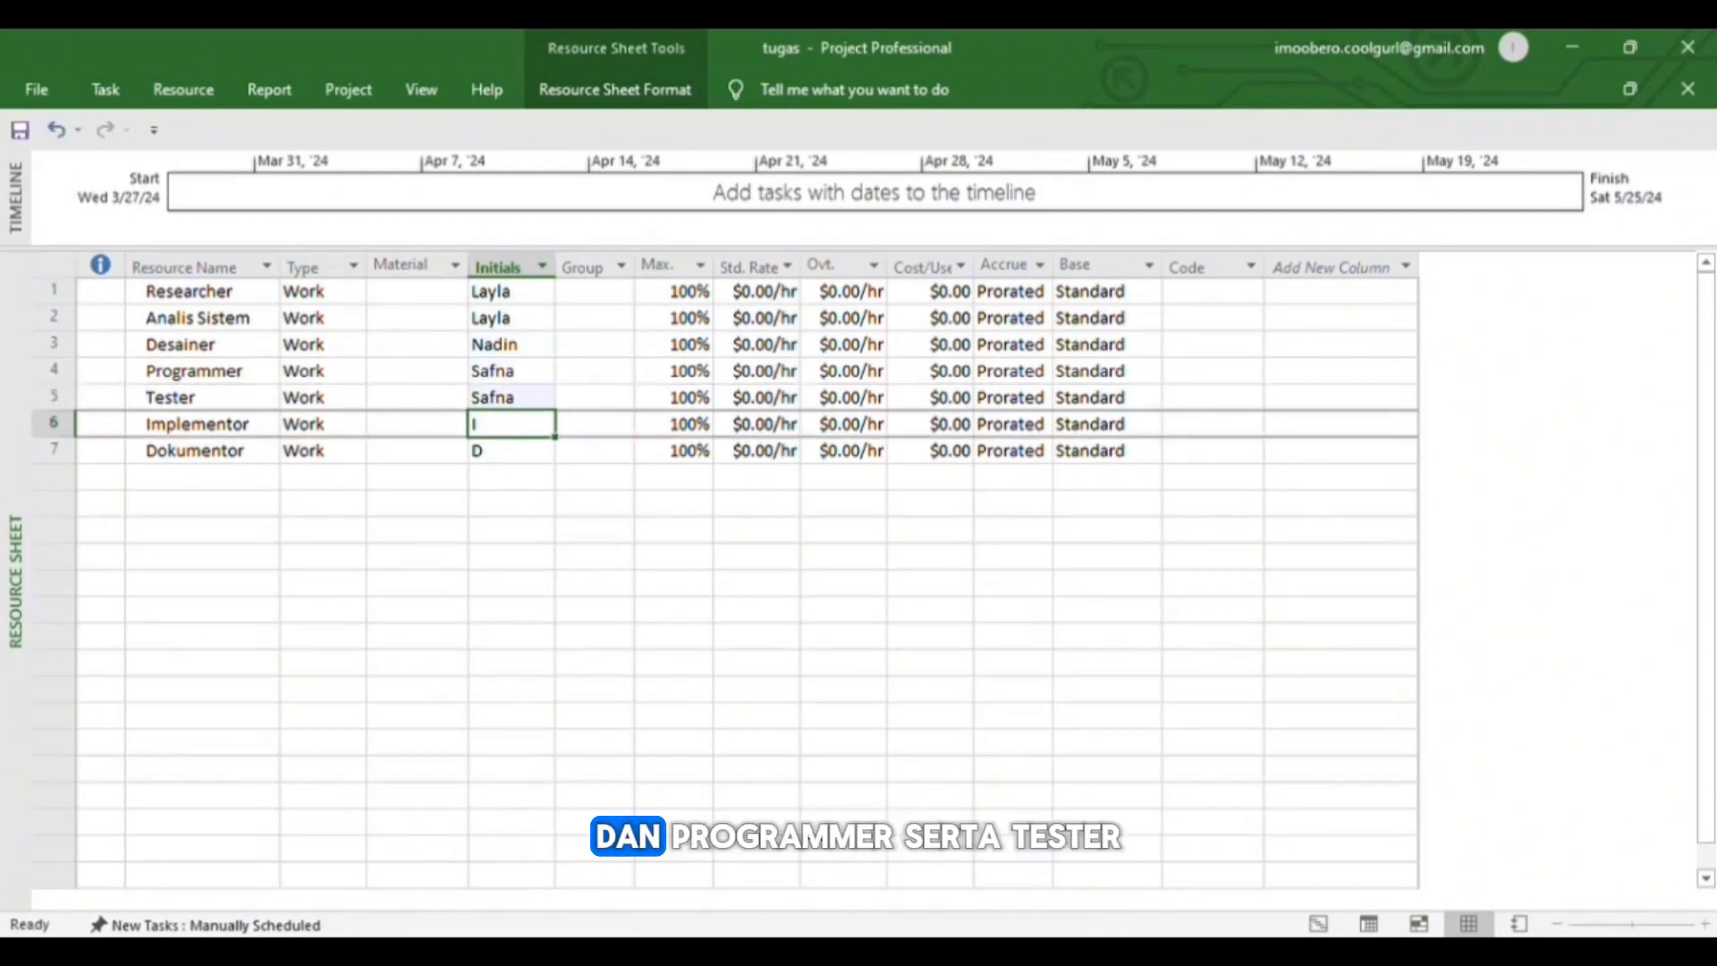
text(Layla)
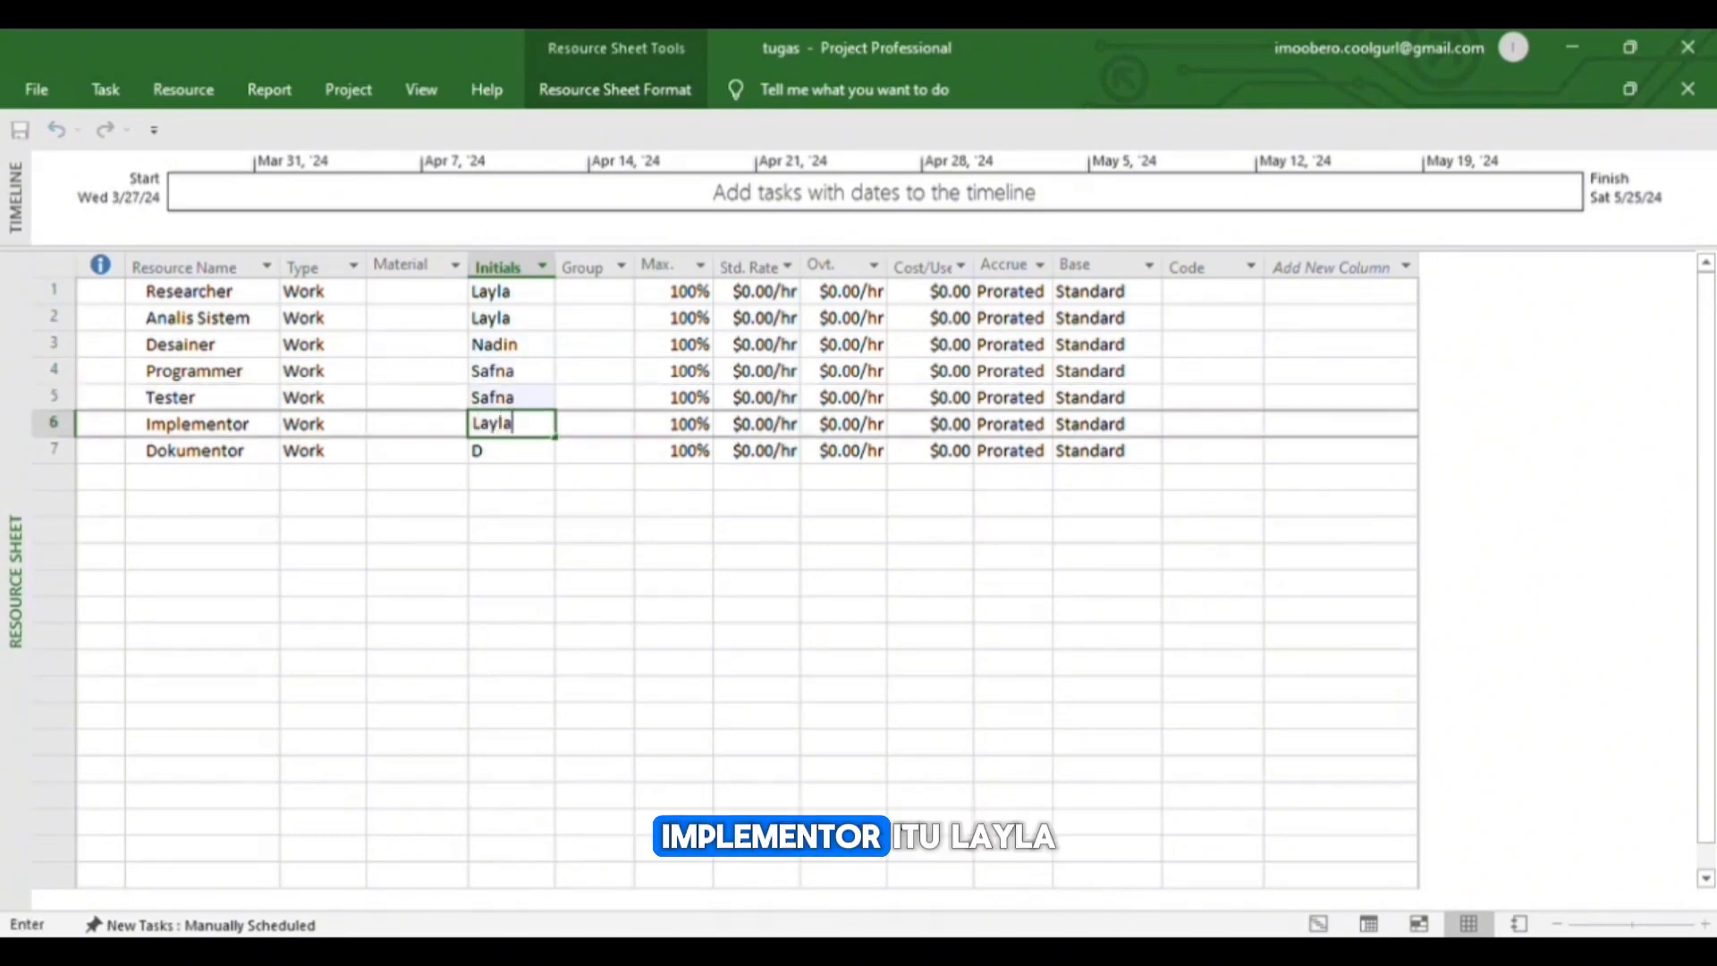
key(Return)
text(Nadin)
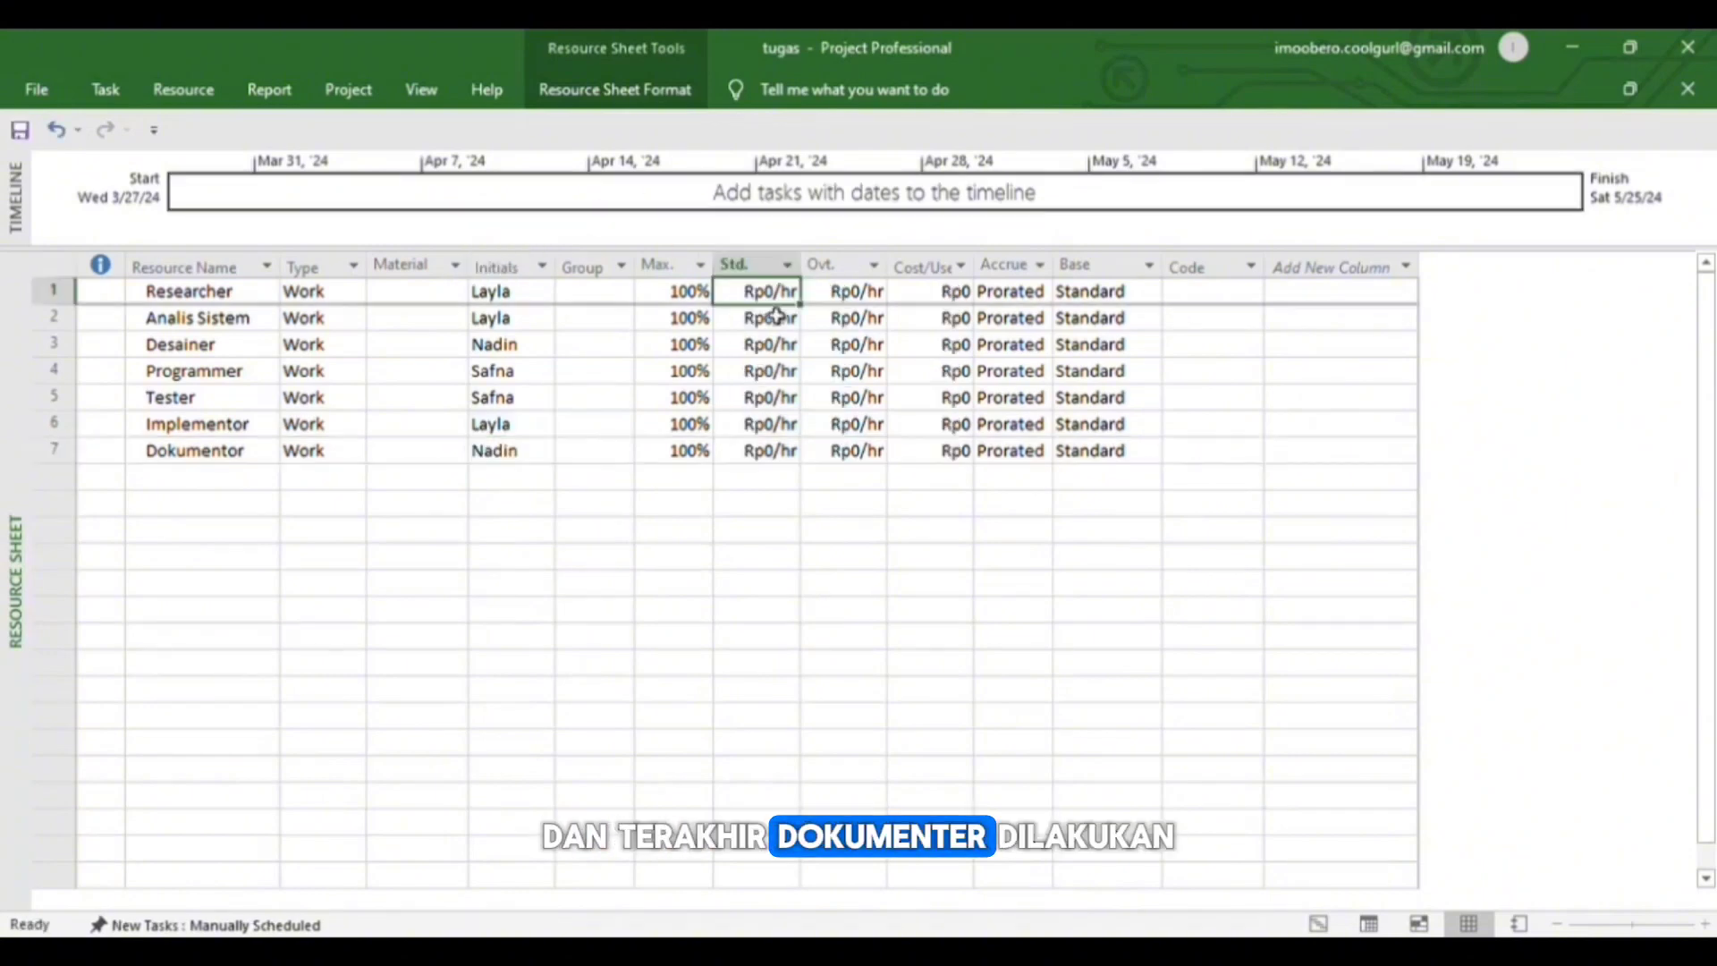
Step: Set the standard rate of both Researcher and Analis Sistem to Rp200,000/hr
double_click(774, 293)
text(299)
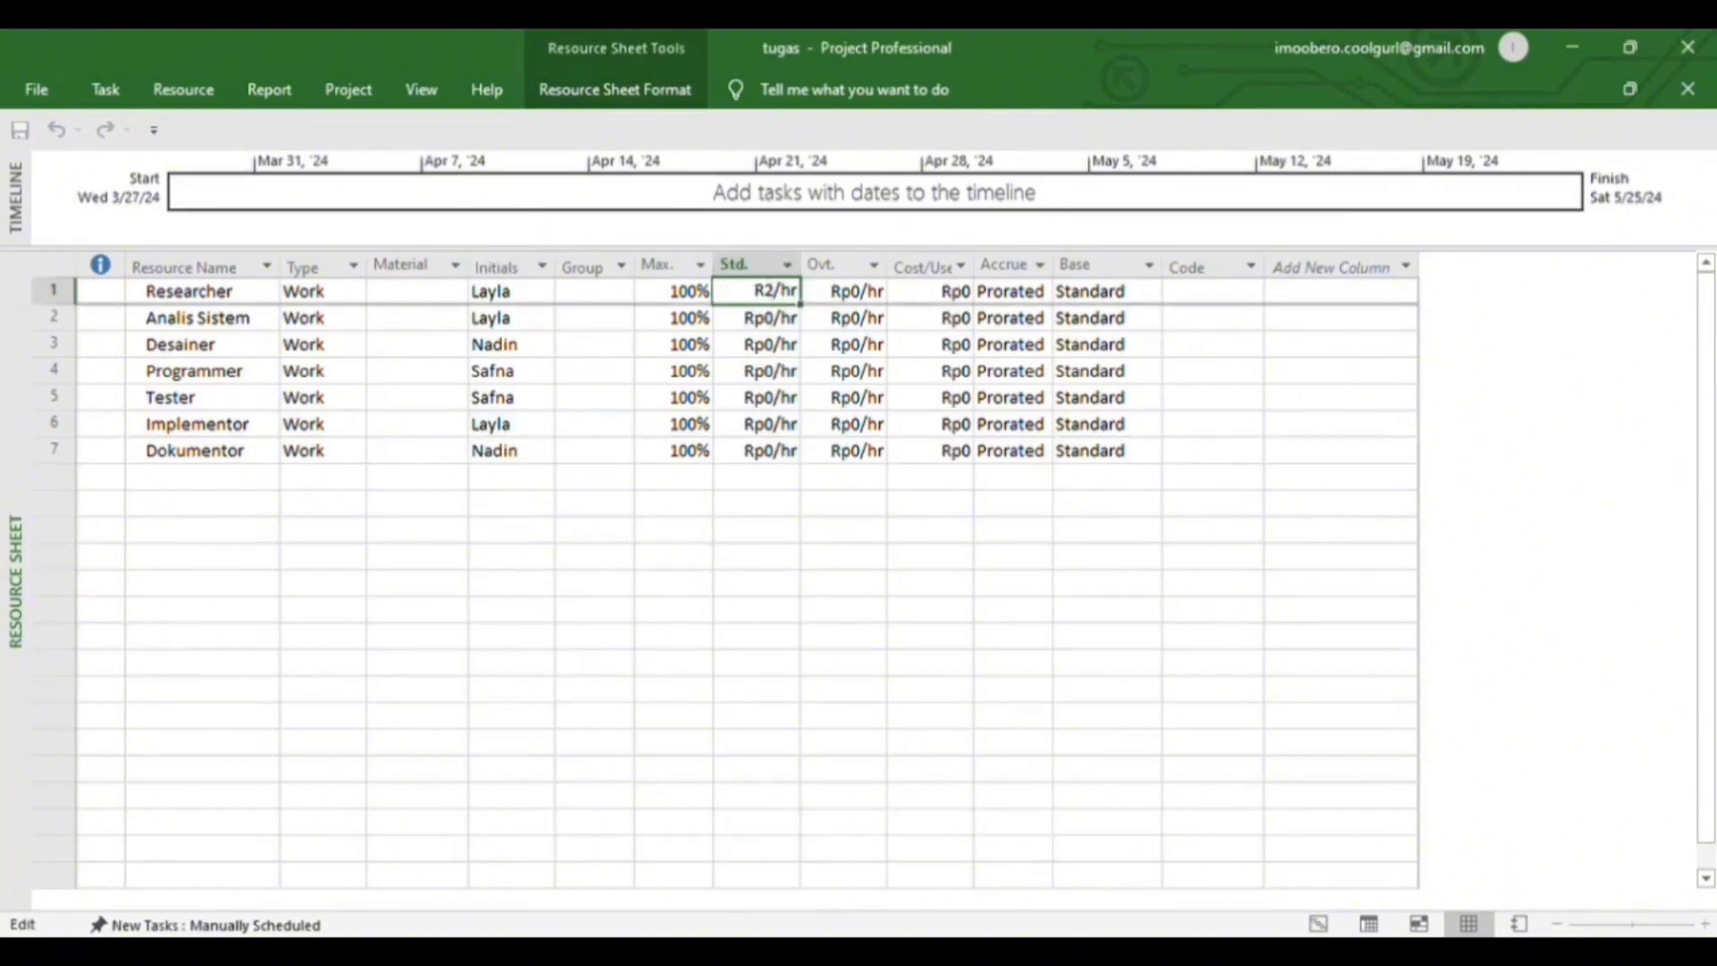
text(200)
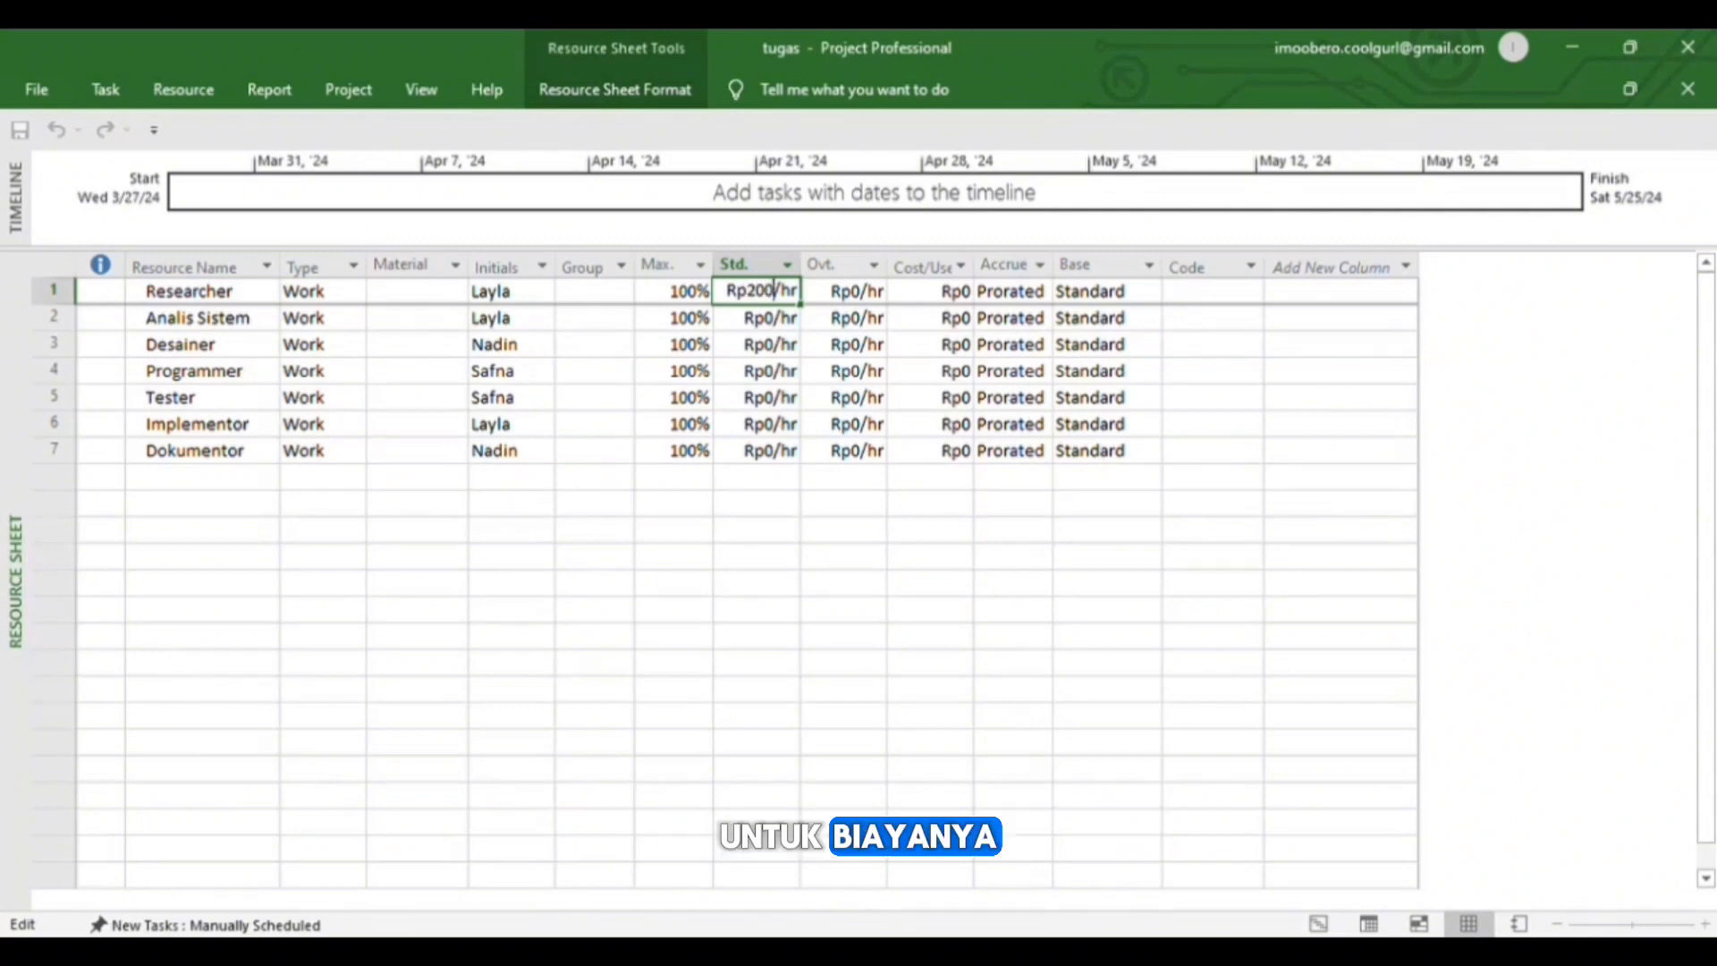
text(000)
key(Return)
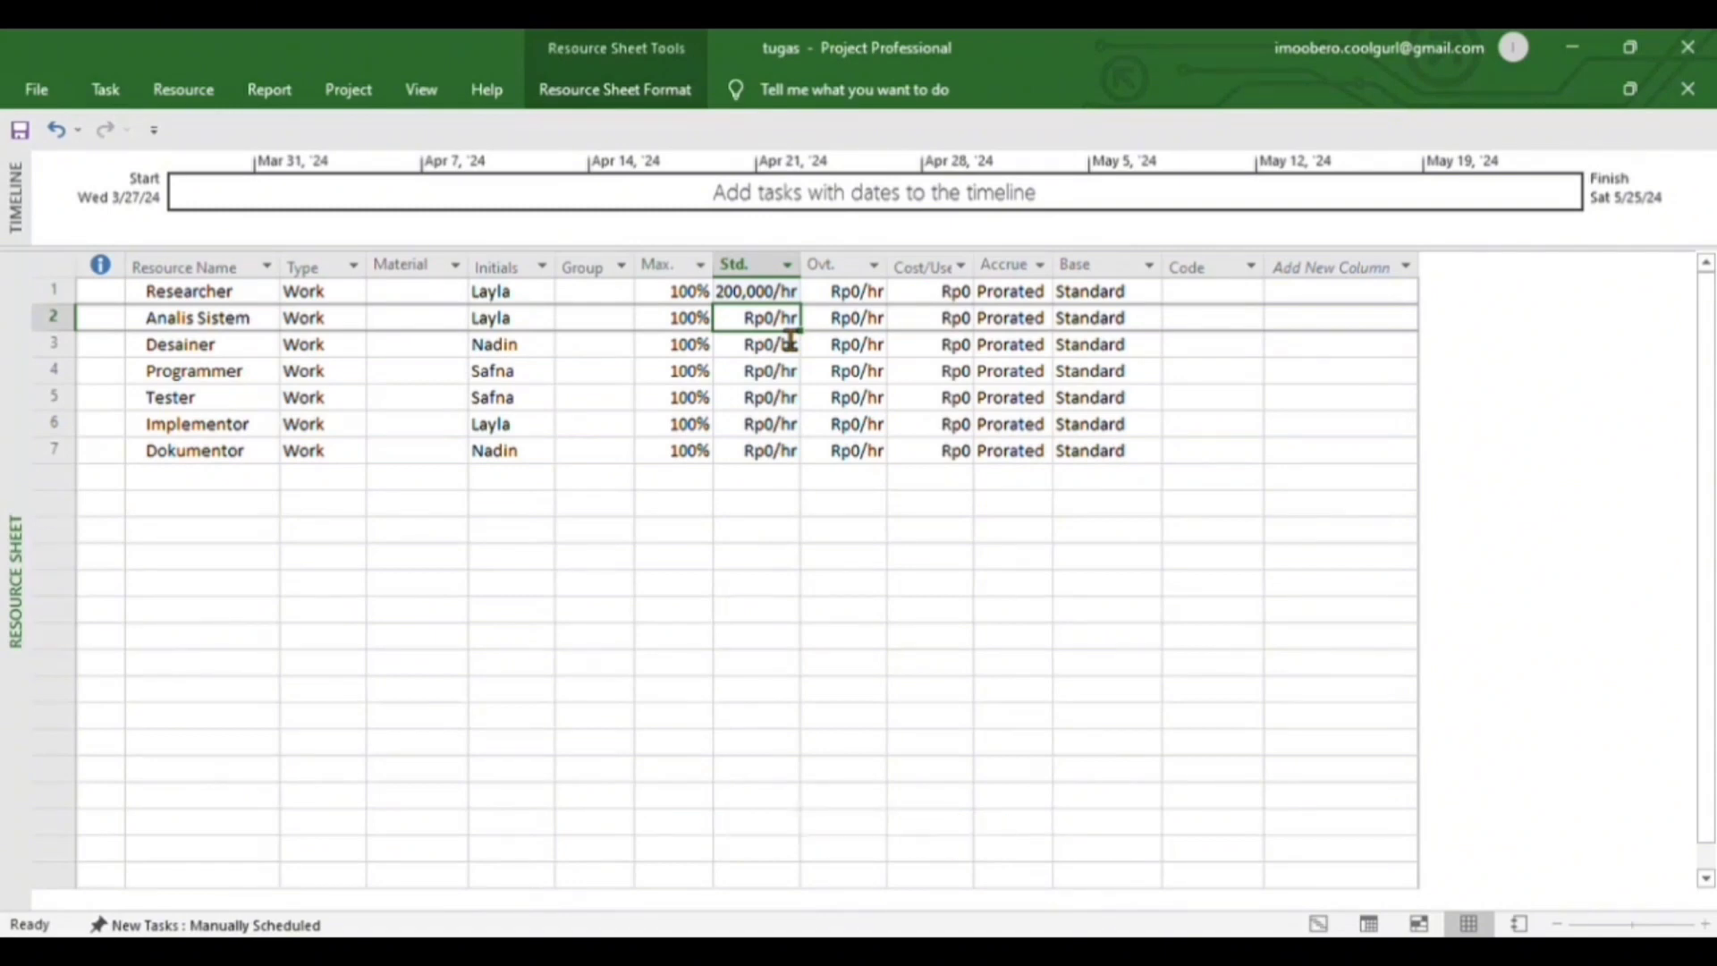
text(200000)
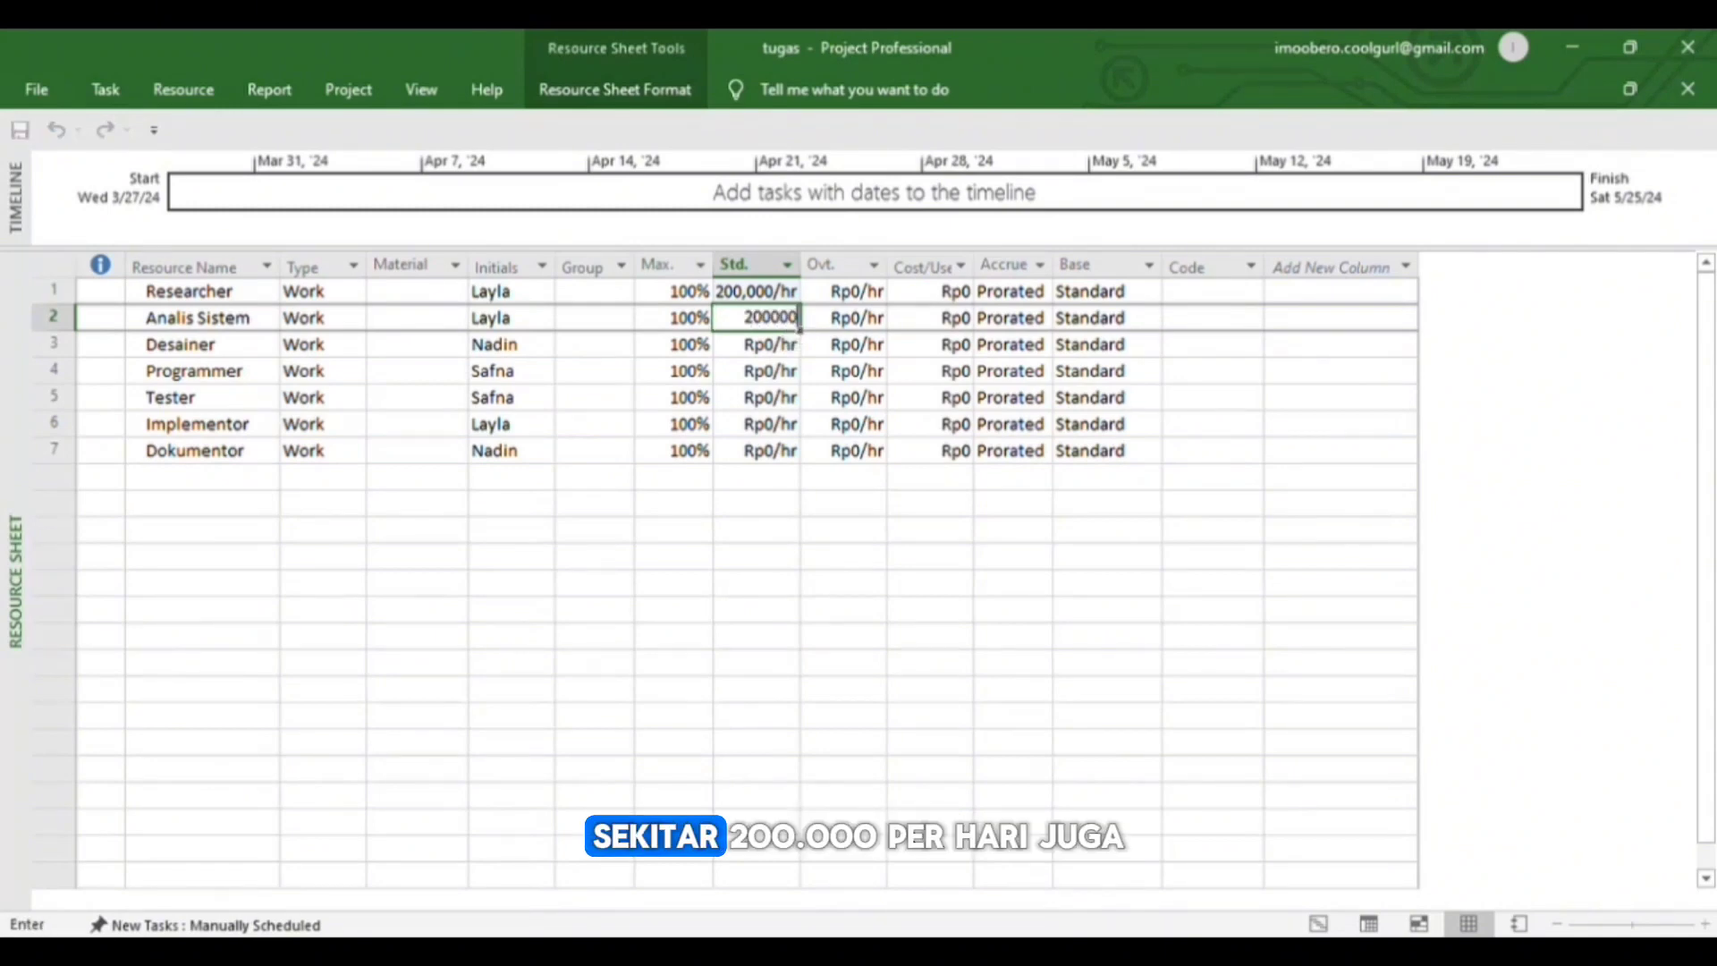
key(Return)
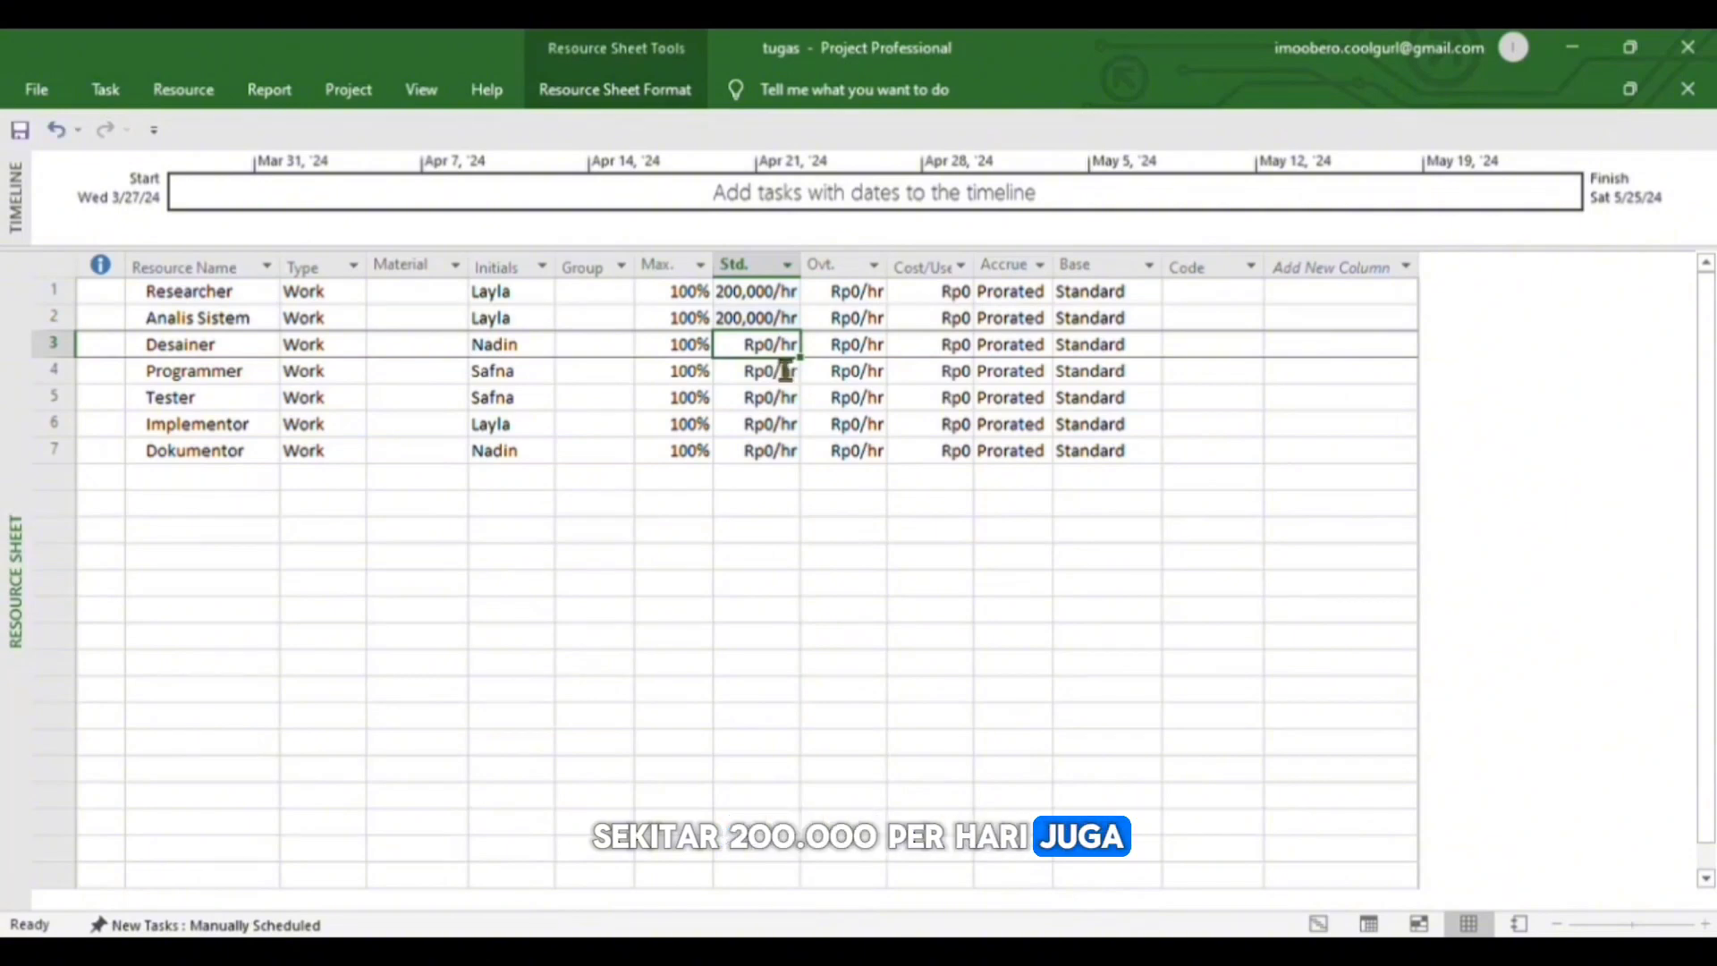
Step: Set the standard rate to Rp400,000/hr for Desainer and Rp500,000/hr for Programmer
text(400000)
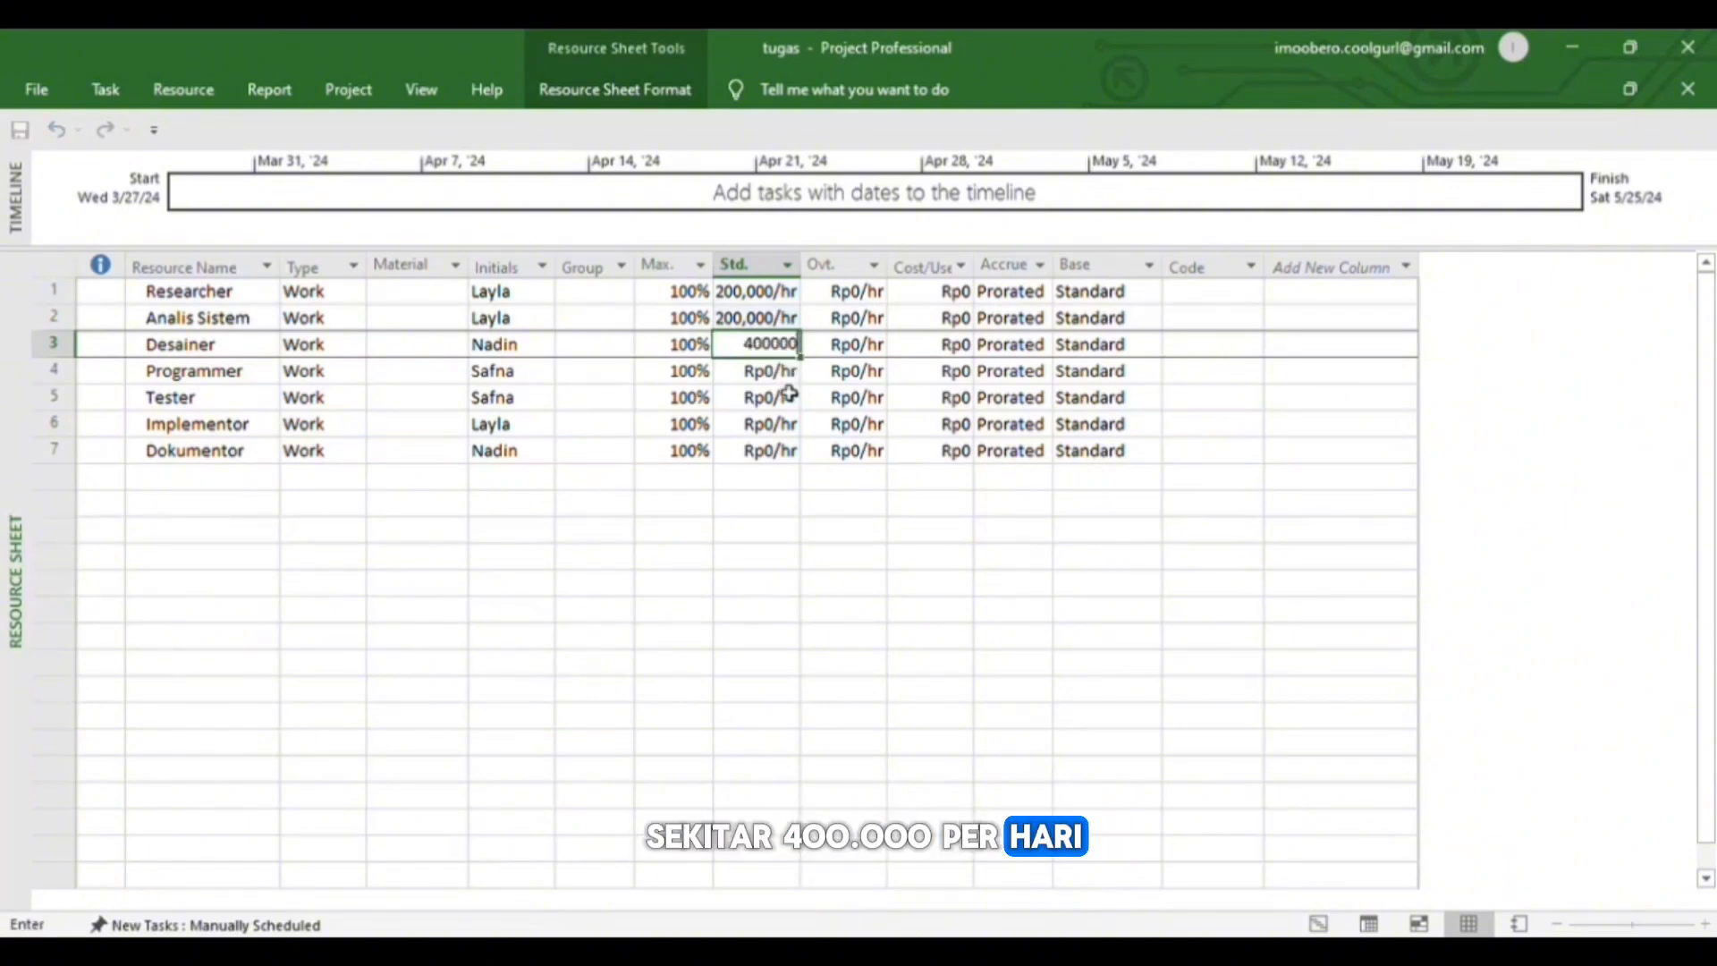
key(Return)
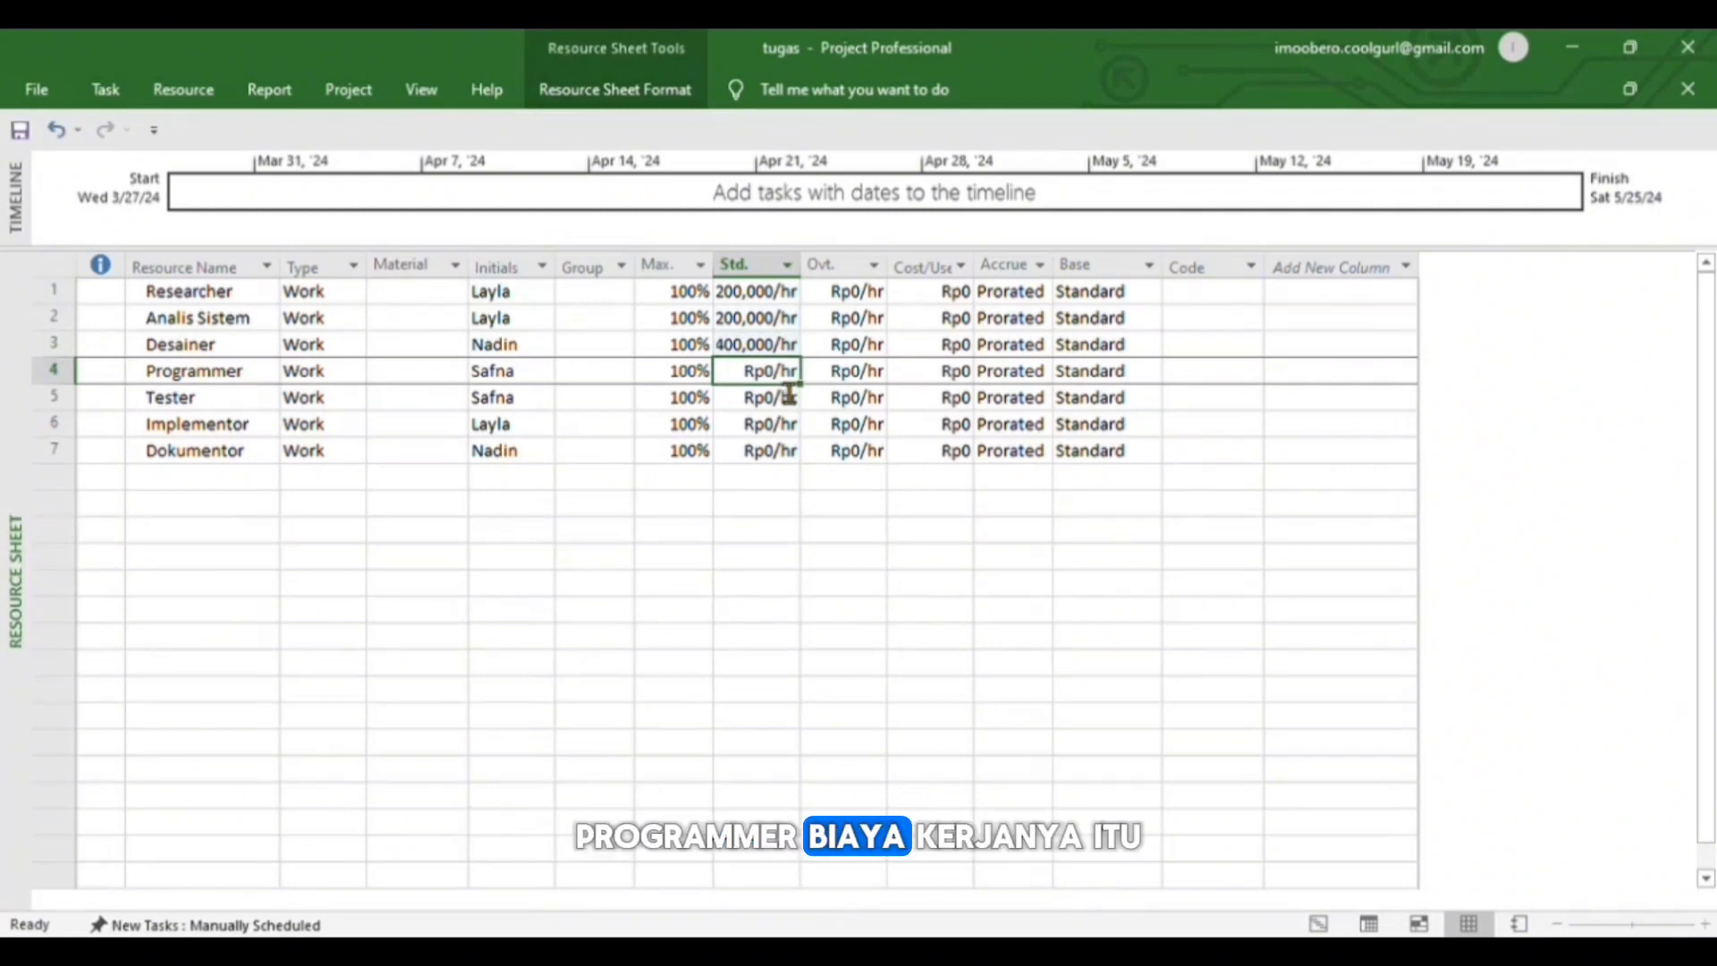
key(BackSpace)
text(500000)
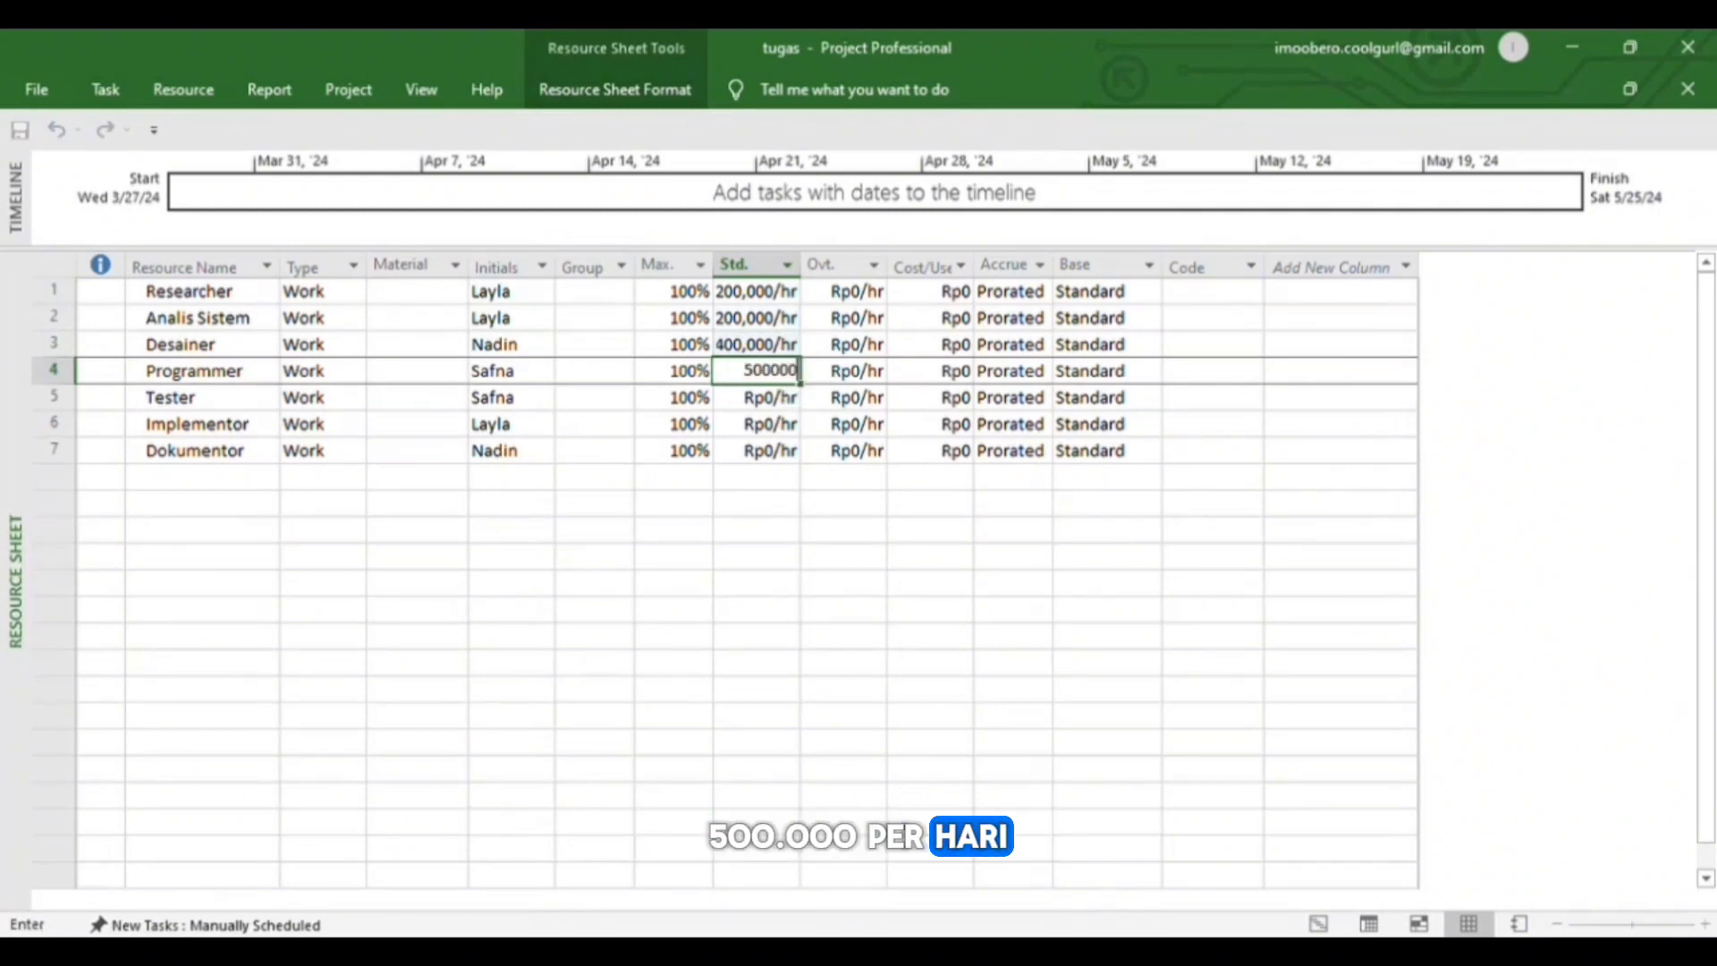
key(Return)
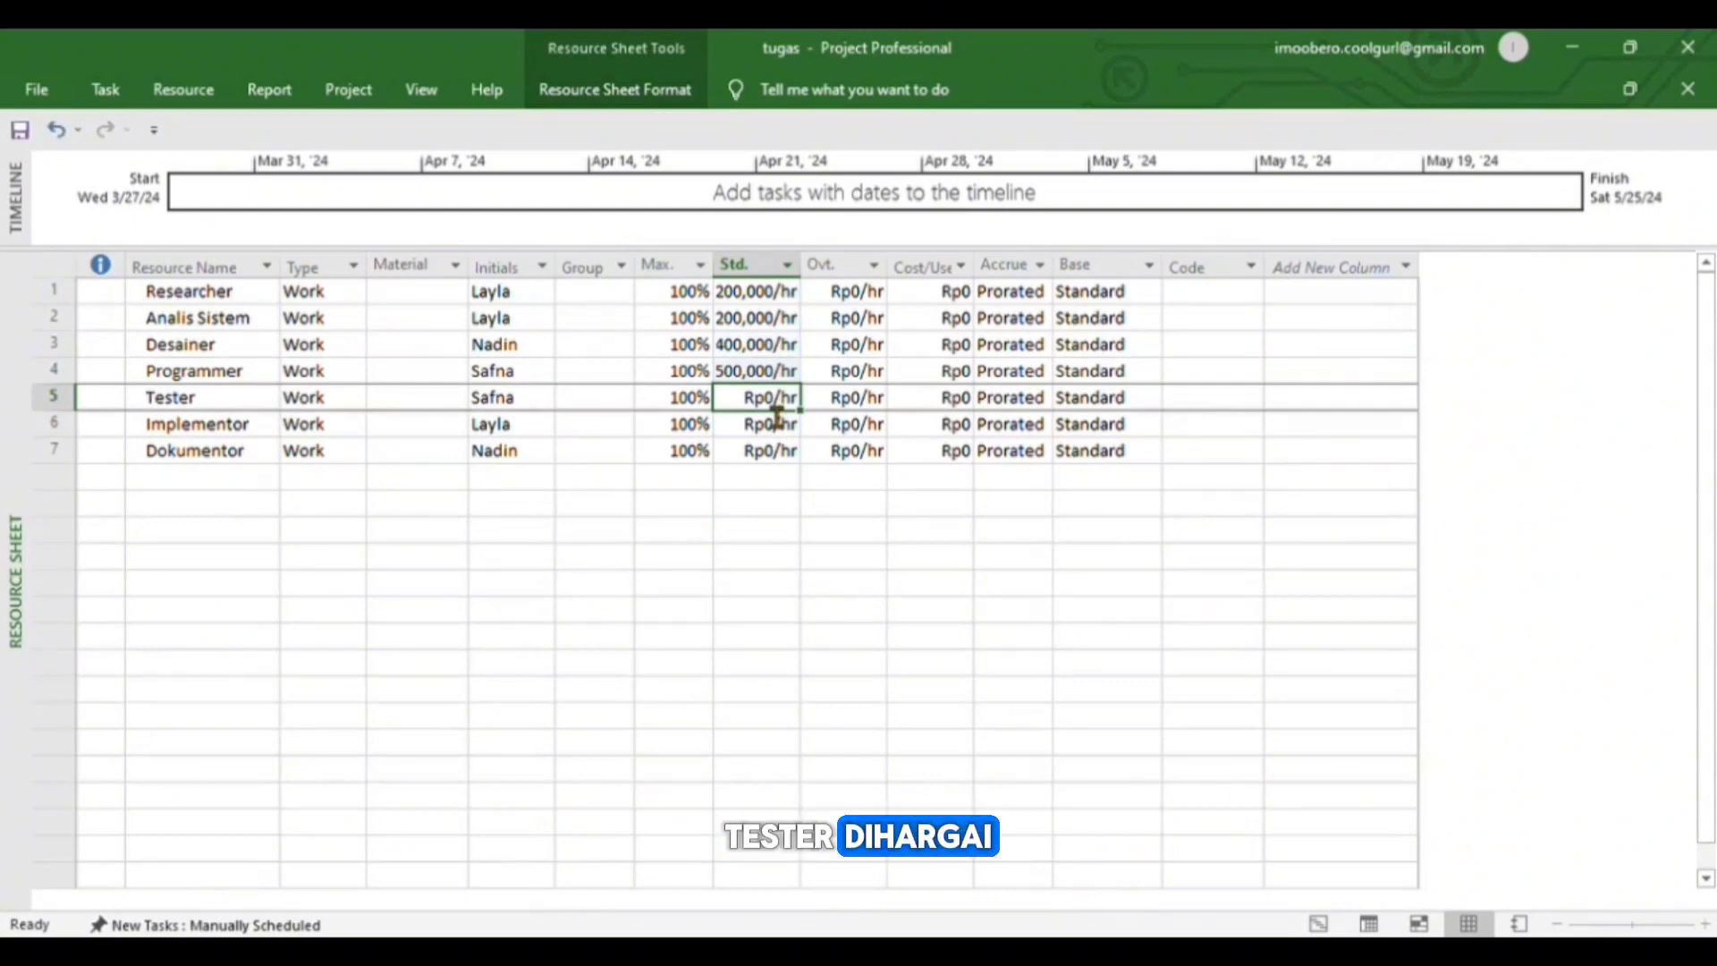
Step: Set the standard rate to Rp100,000/hr for Tester and Rp150,000/hr for Implementor
text(100,000)
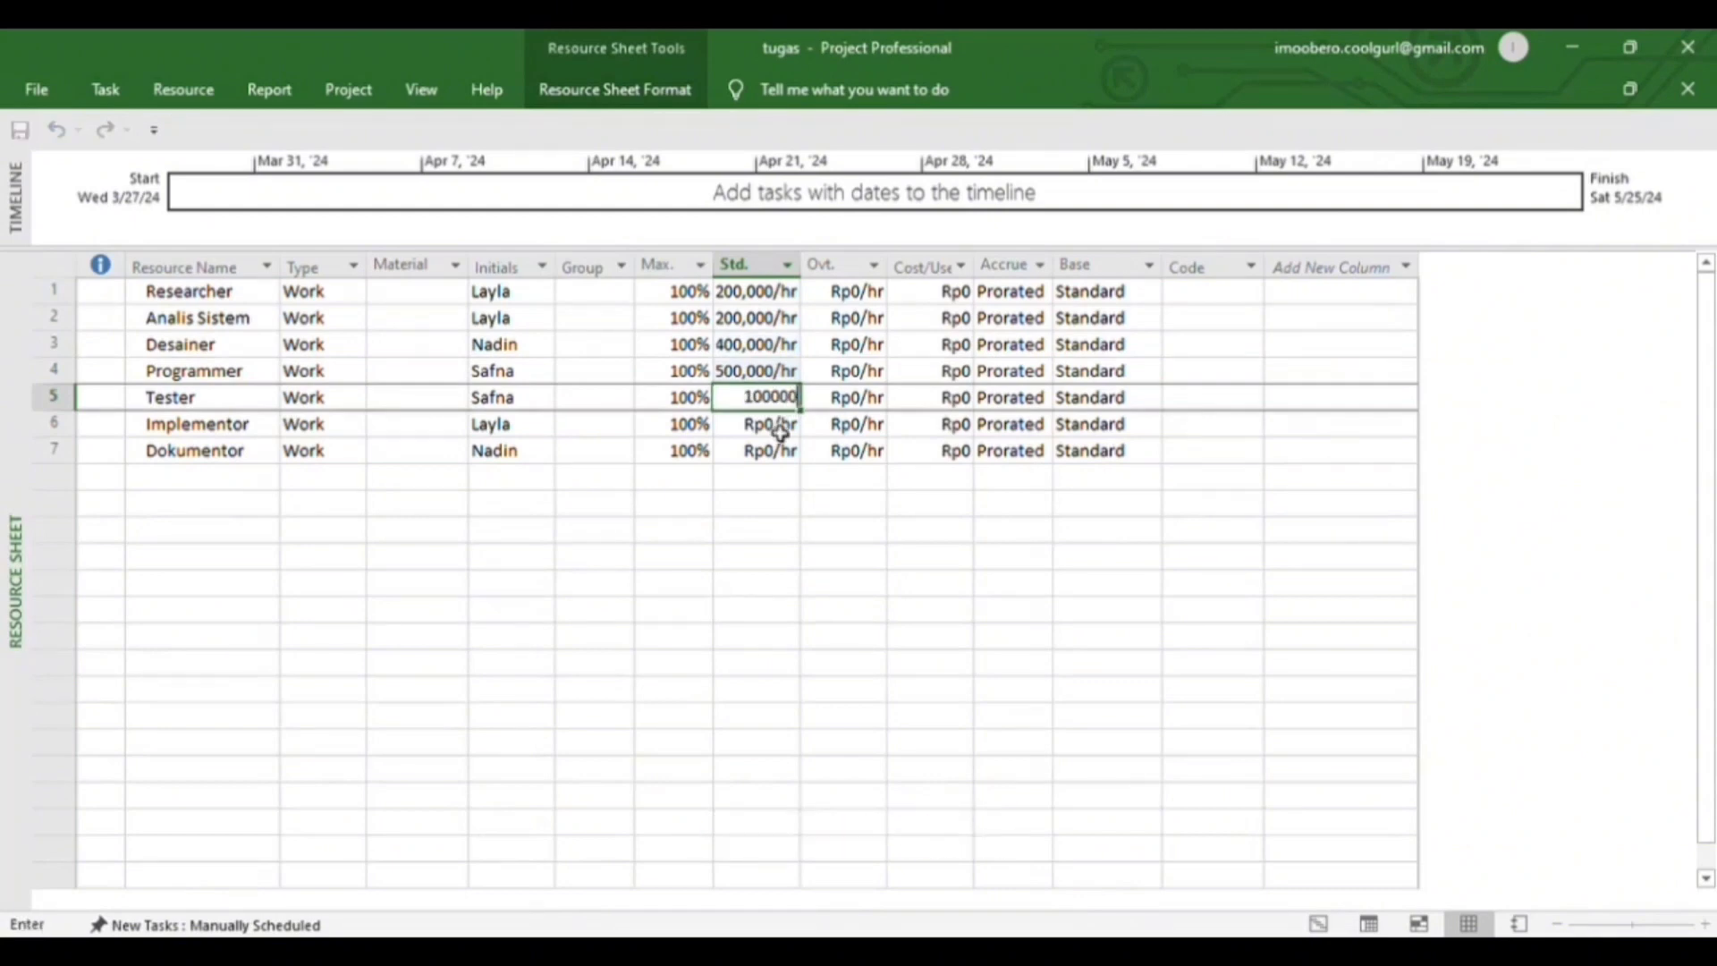
click(779, 432)
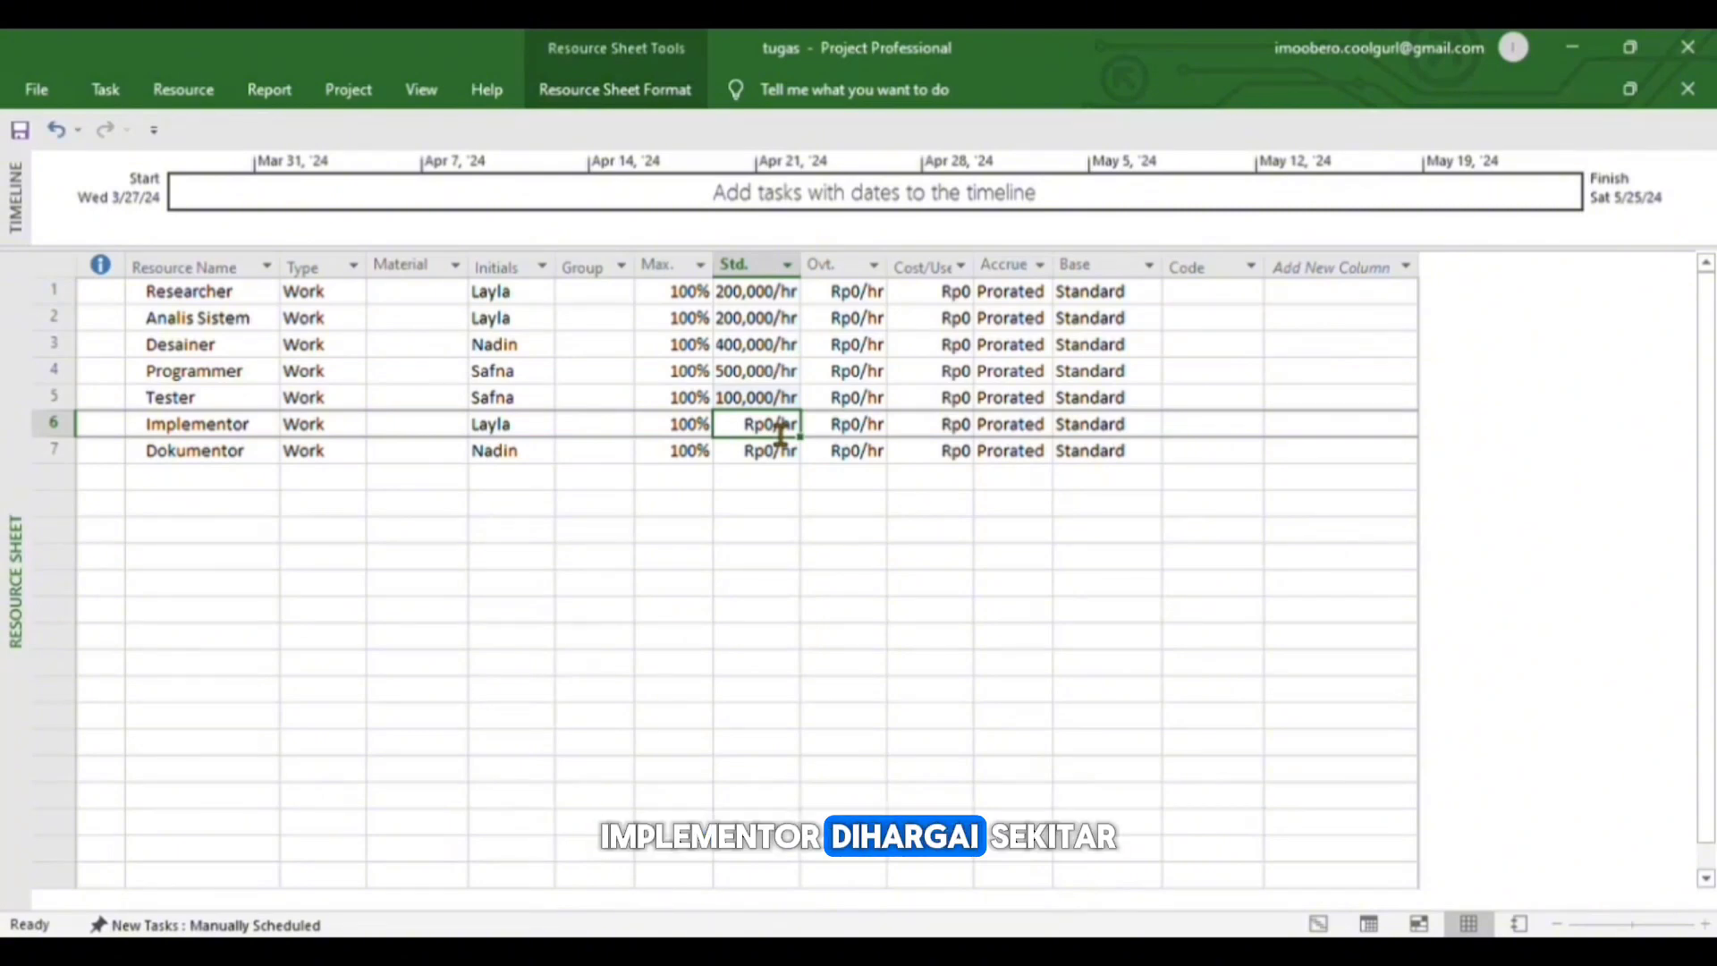
text(150000)
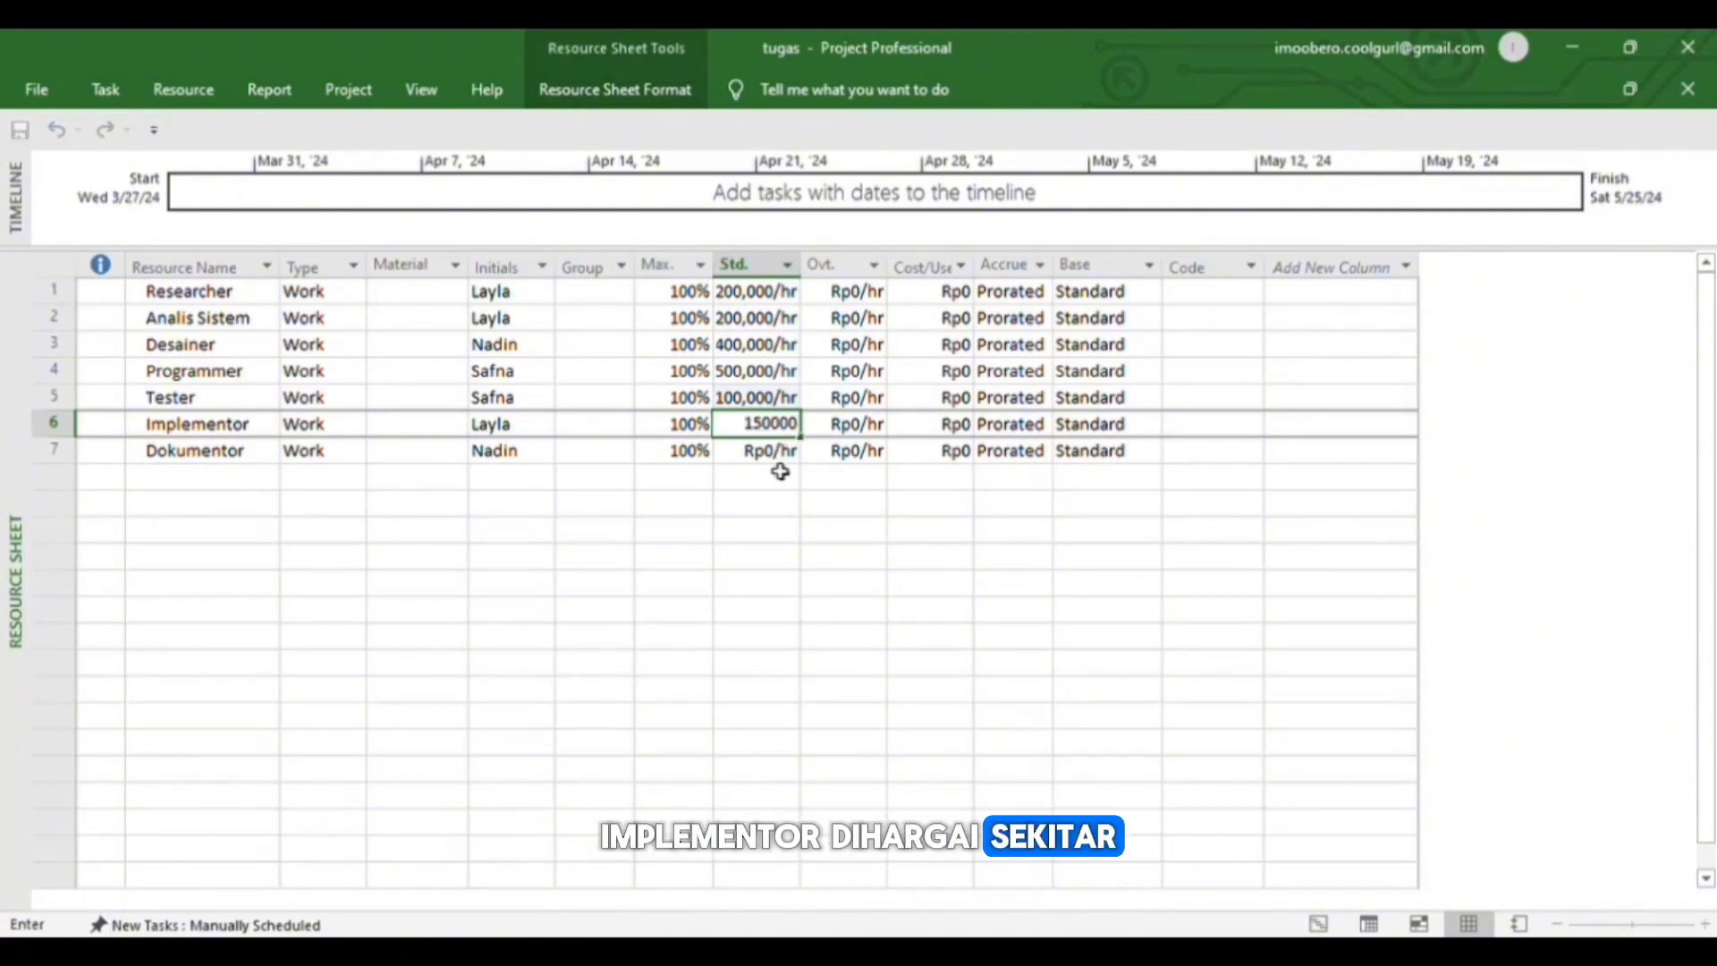
key(Return)
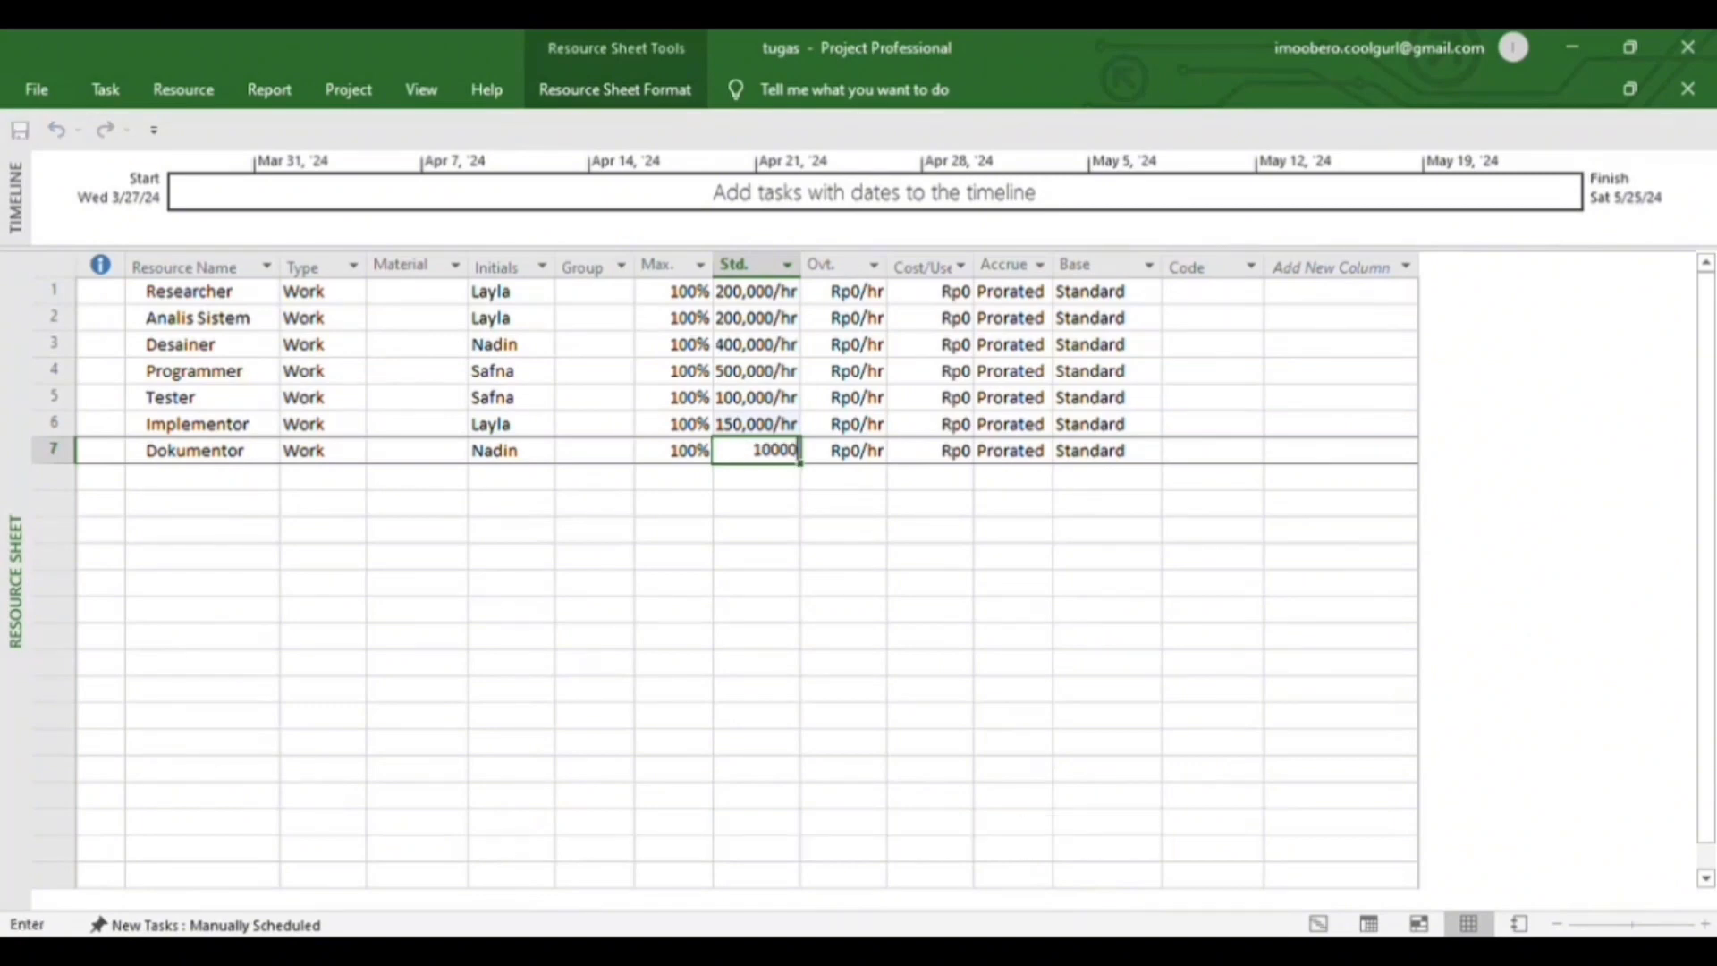
Step: Set Dokumentor's standard rate to Rp100,000/hr
click(785, 534)
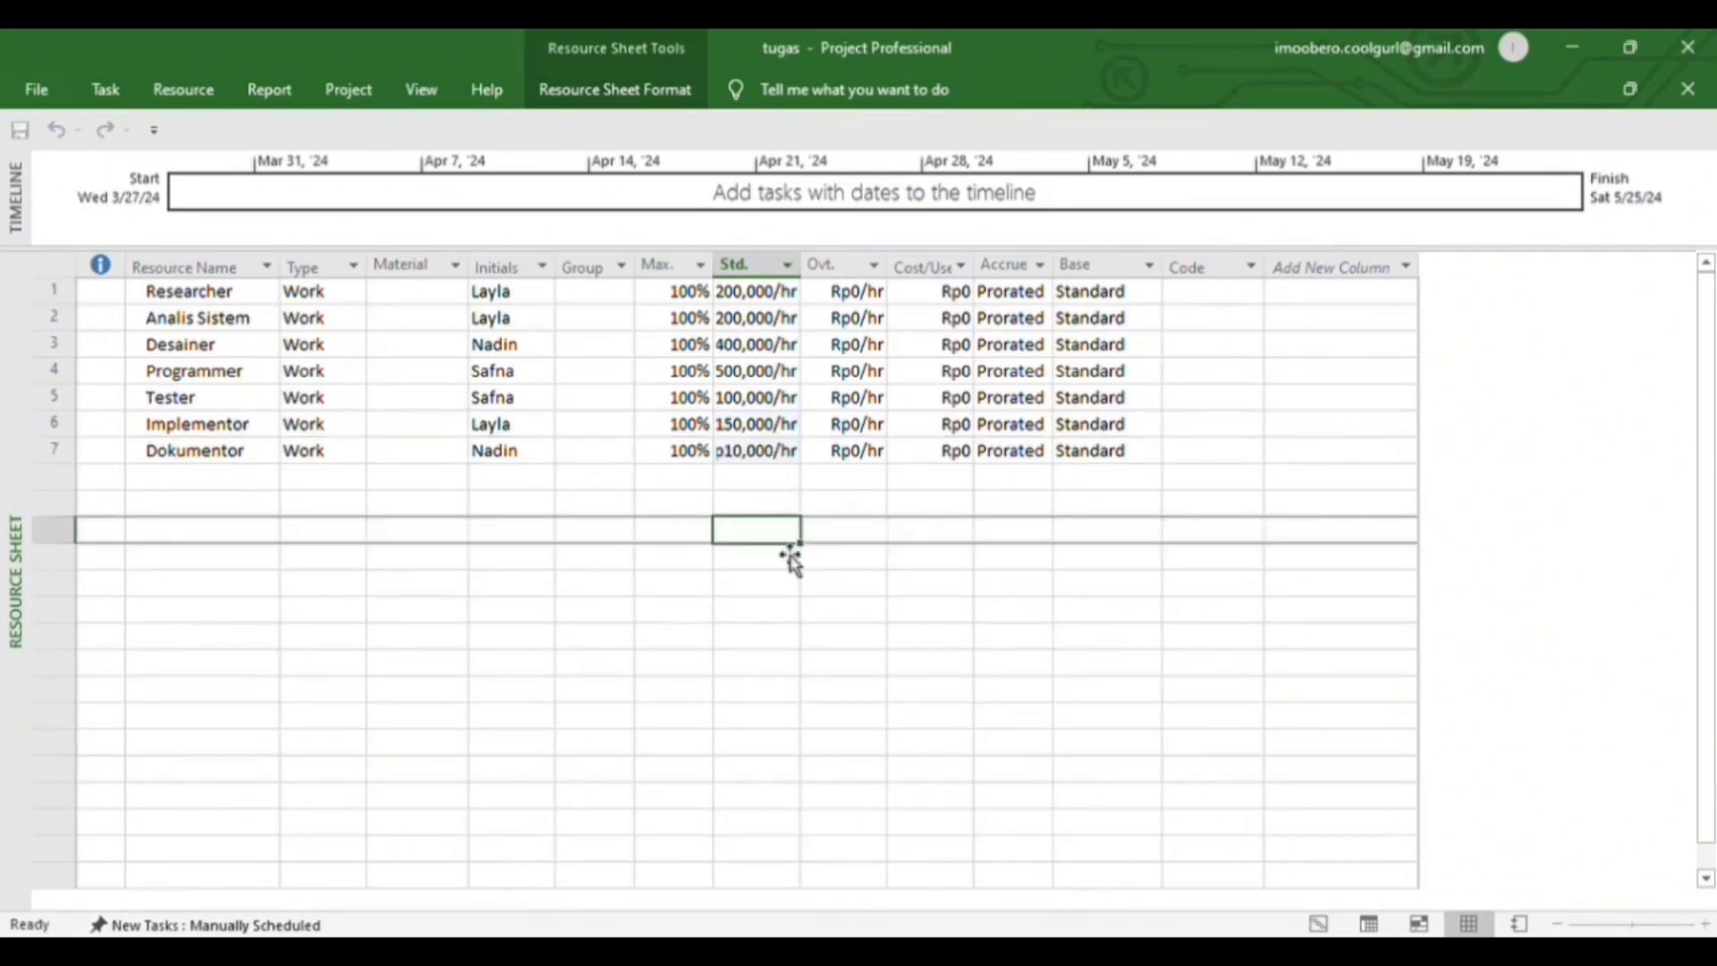
double_click(760, 456)
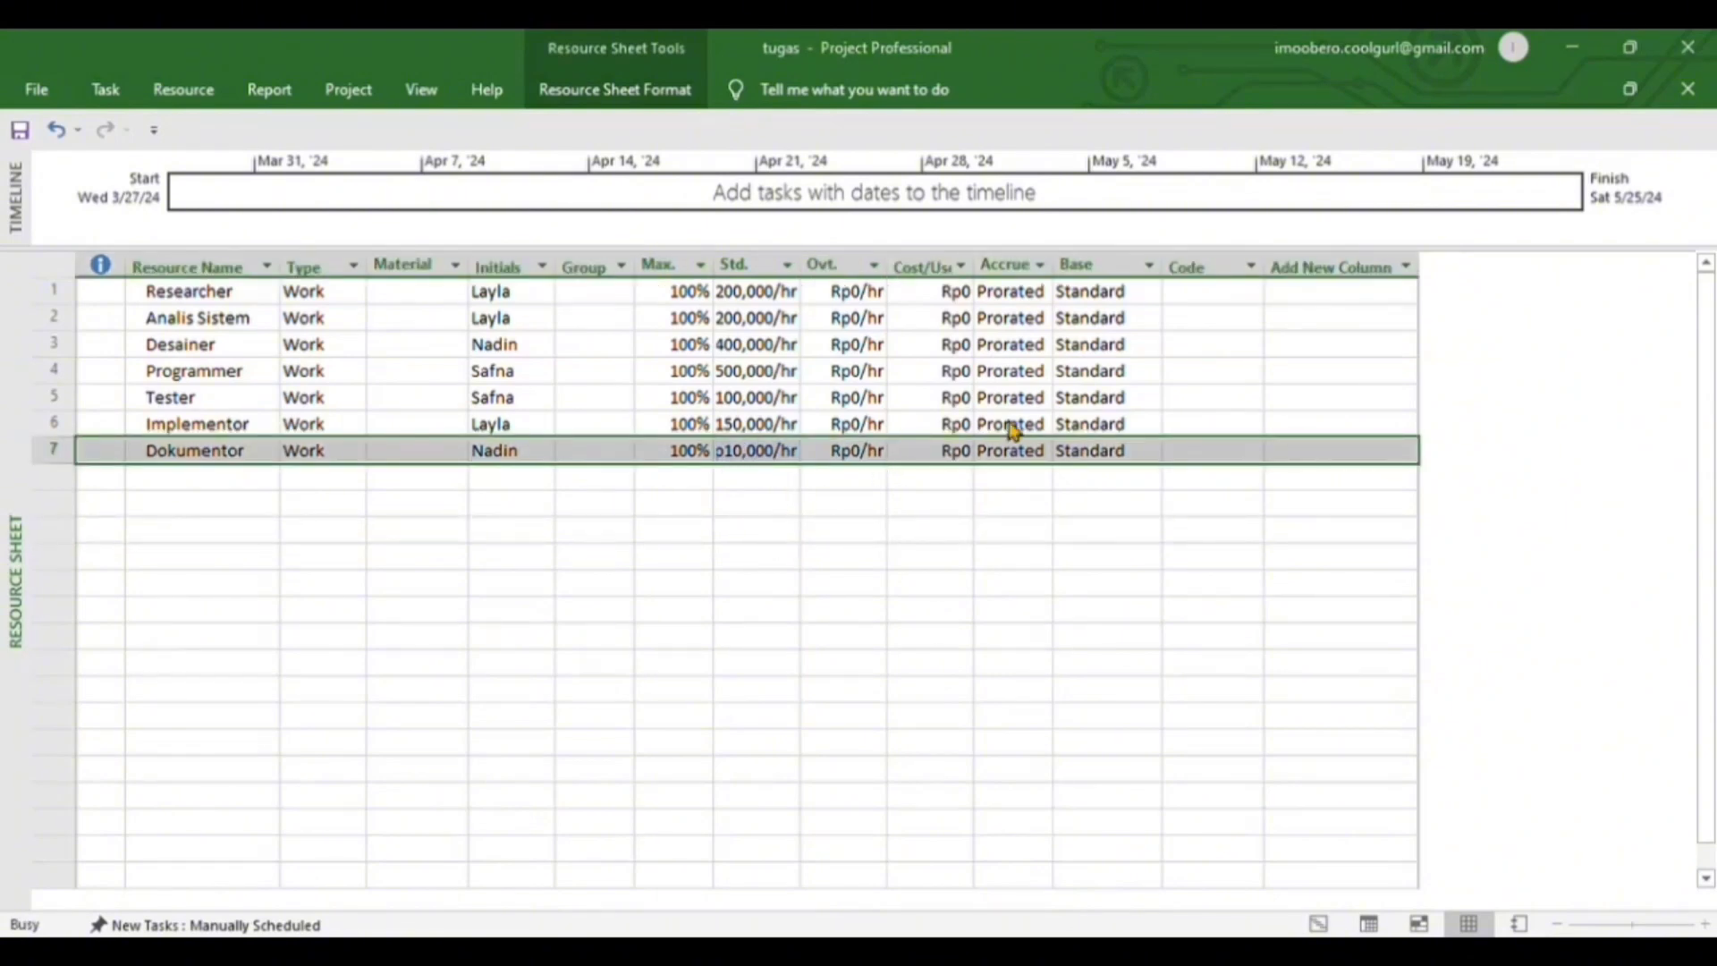
click(1213, 244)
click(792, 459)
text(100)
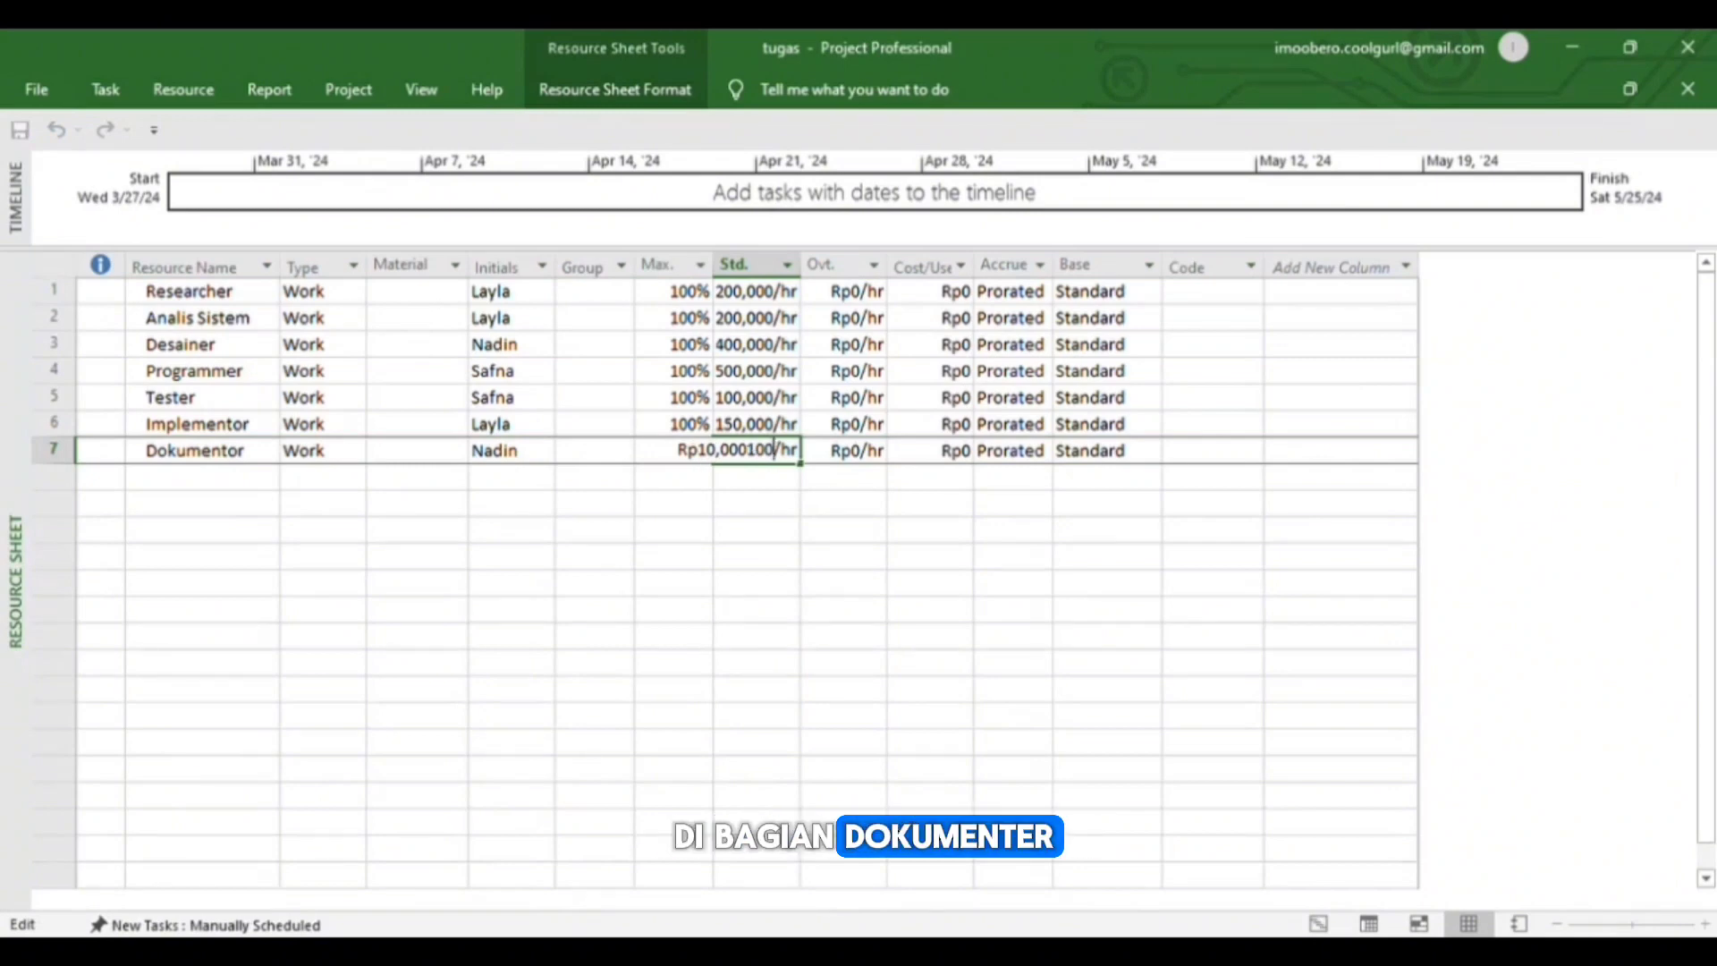
key(BackSpace)
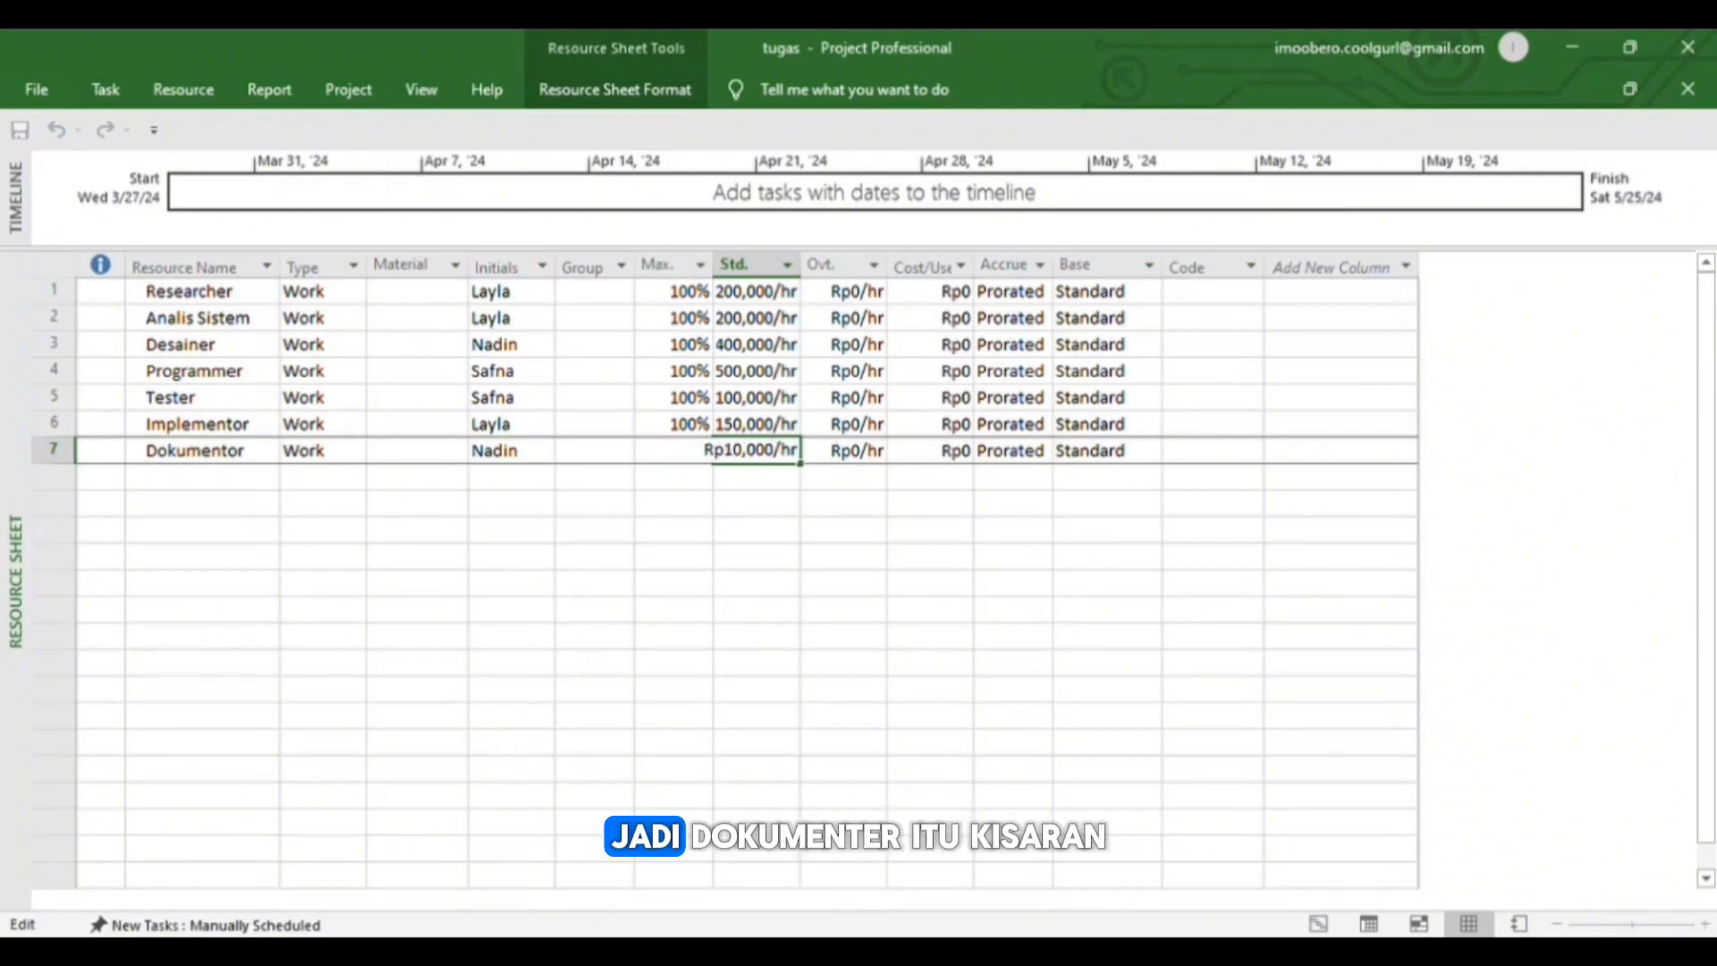
text(0)
click(867, 556)
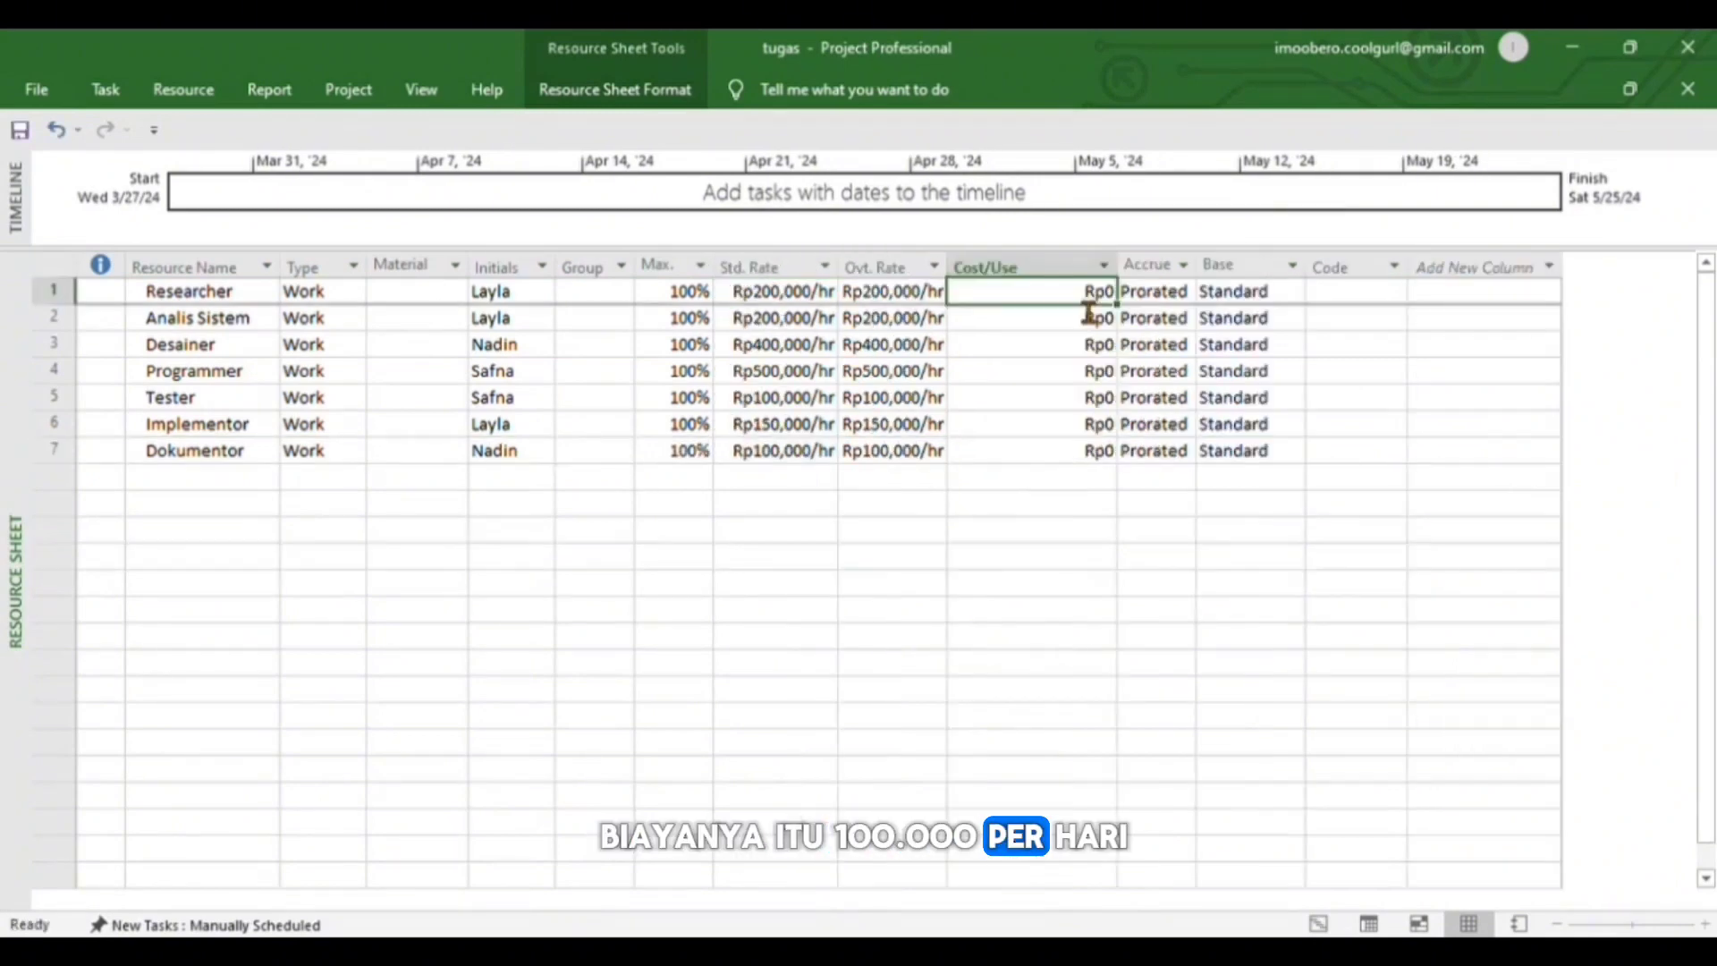
Step: Set the cost per use of both Researcher and Analis Sistem to Rp200,000
text(20000)
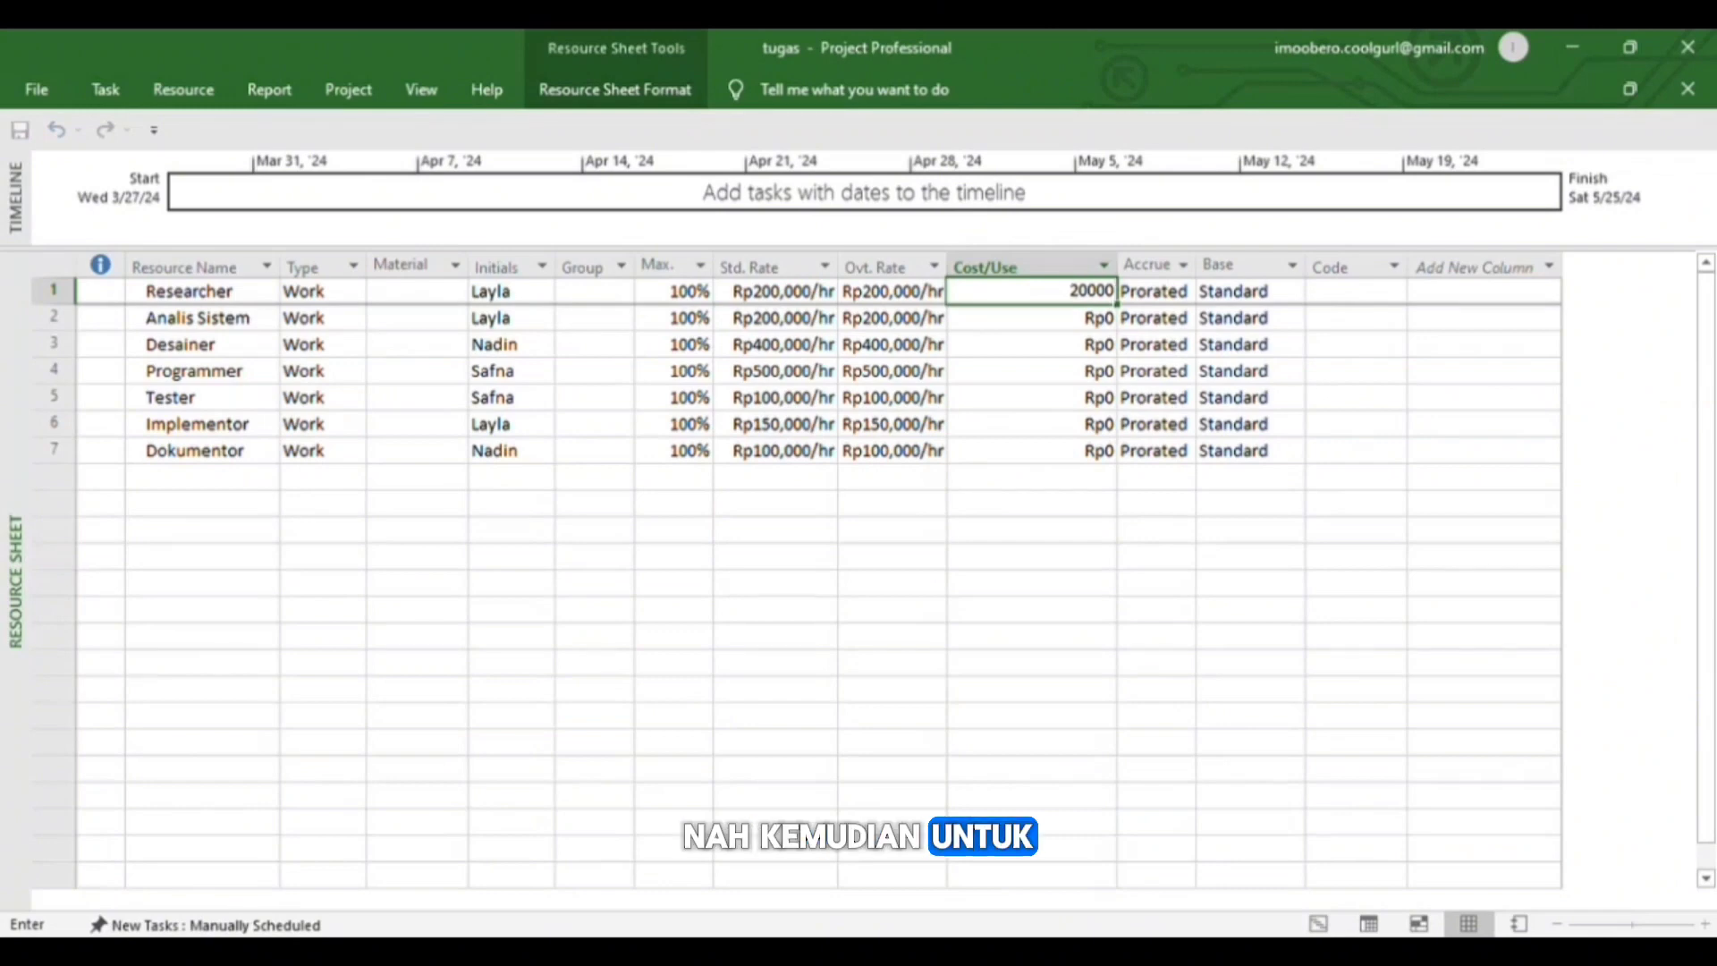
text(0)
key(Return)
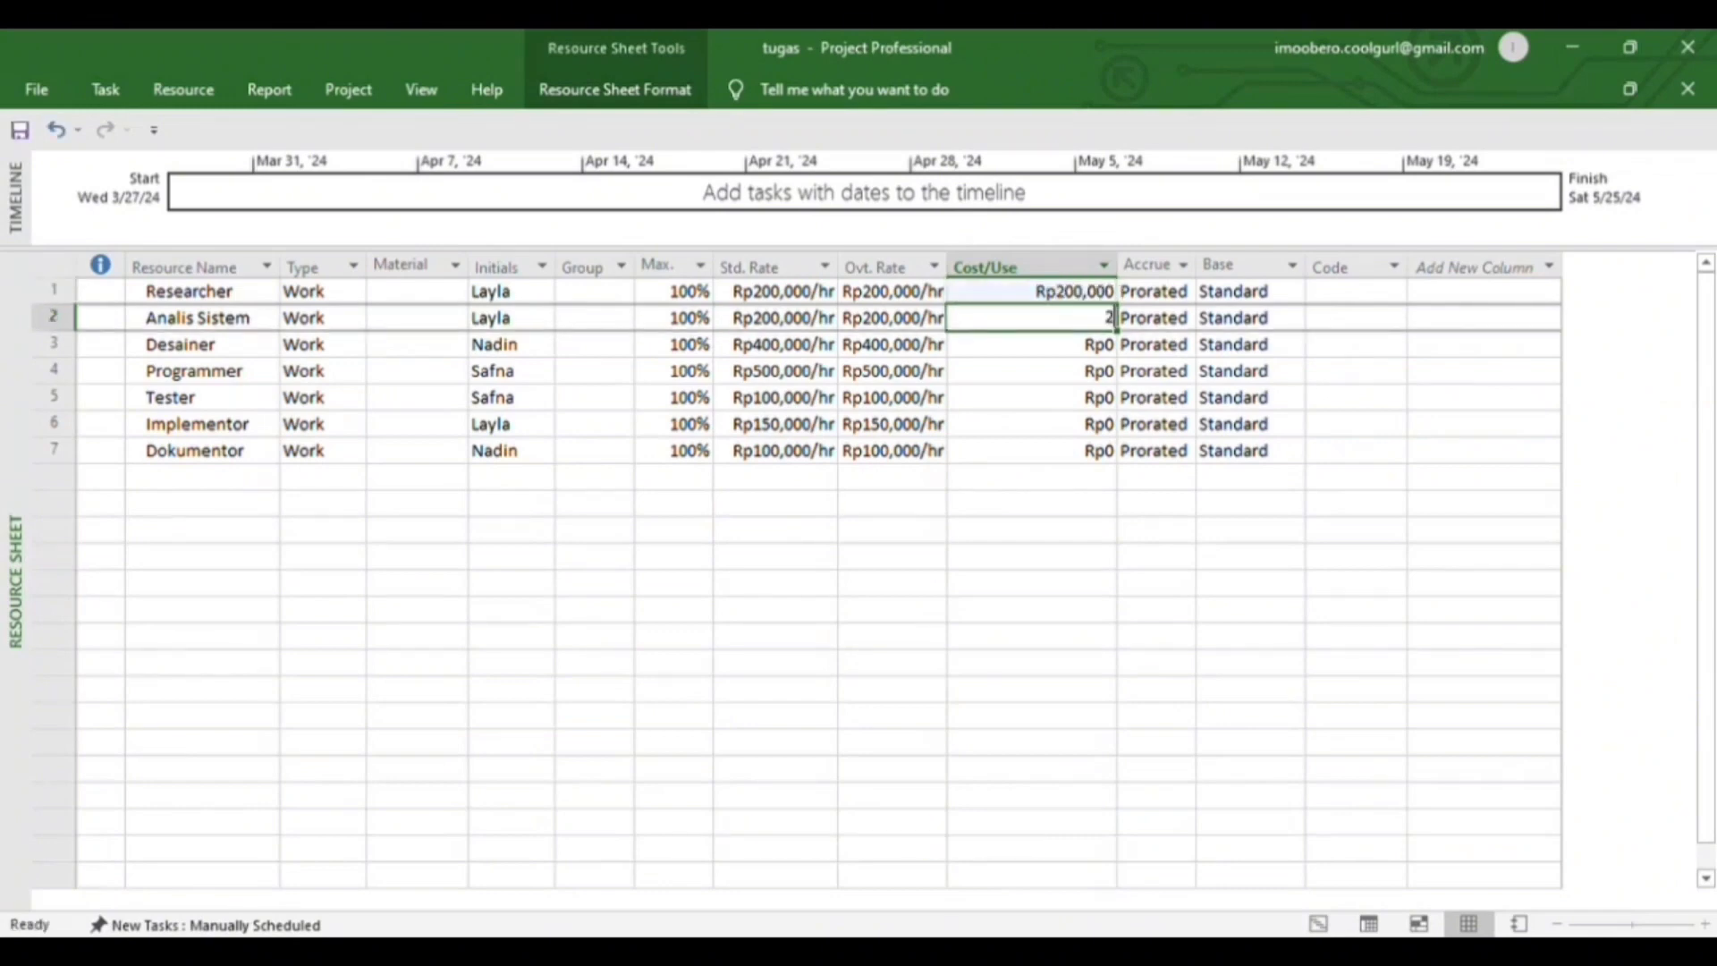
text(200,000)
key(Return)
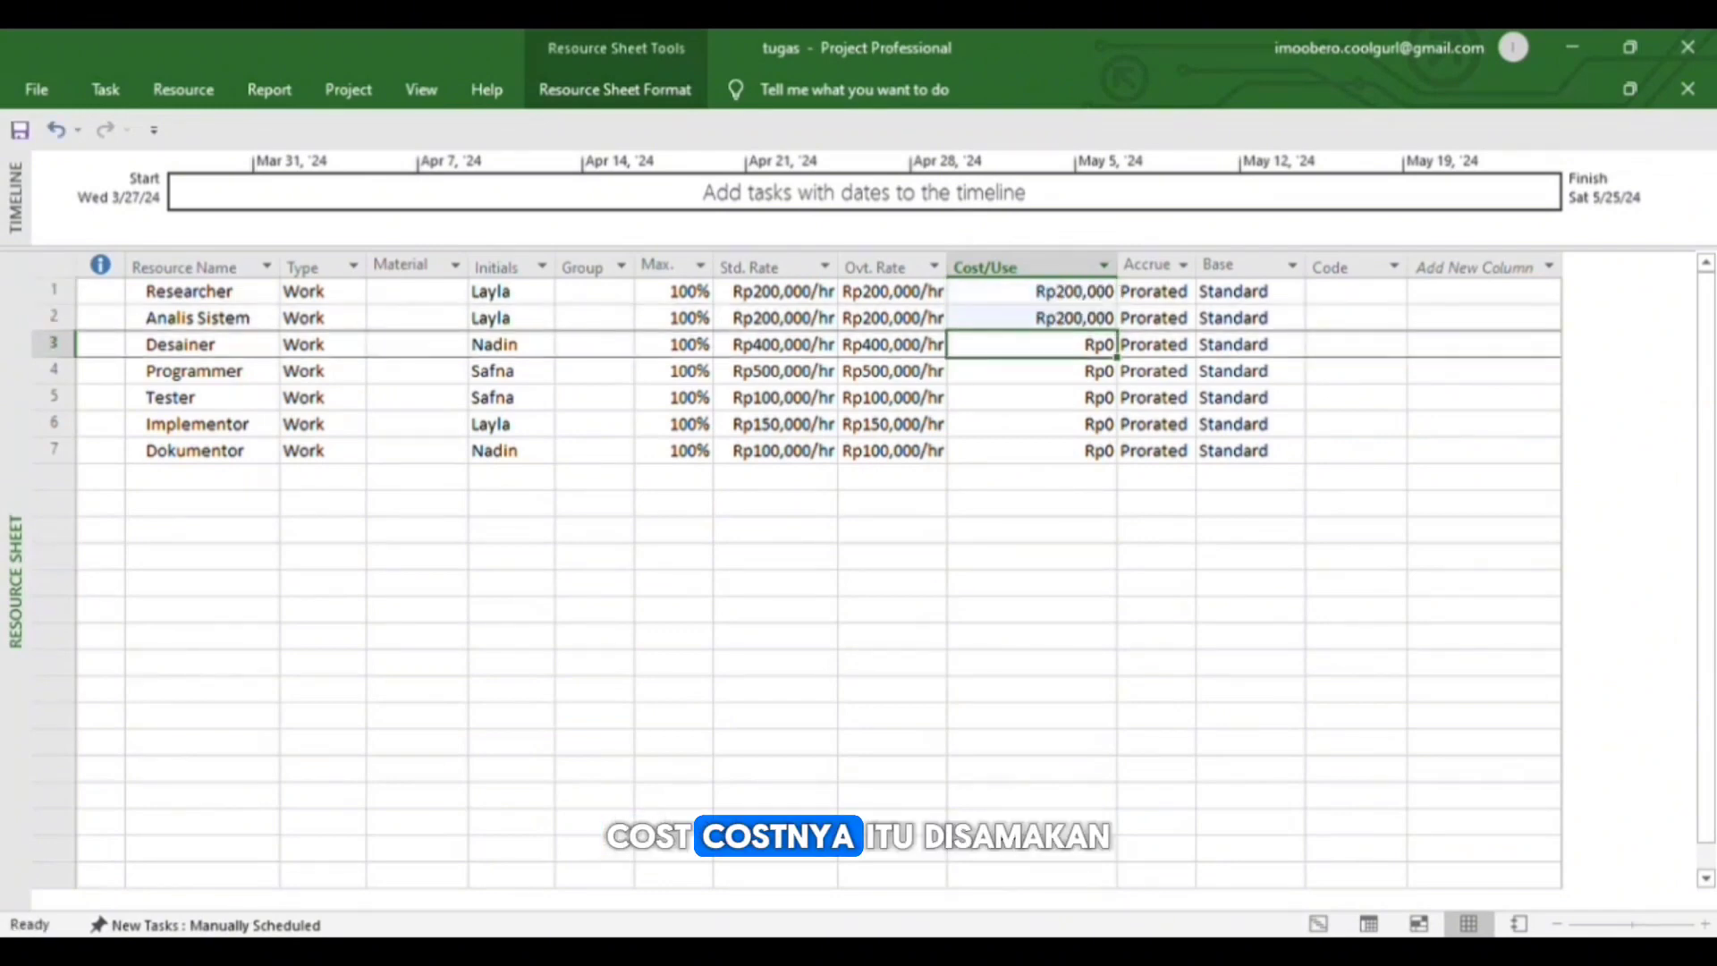
Step: Set the cost per use to Rp400,000 for Desainer and Rp500,000 for Programmer
text(400,000)
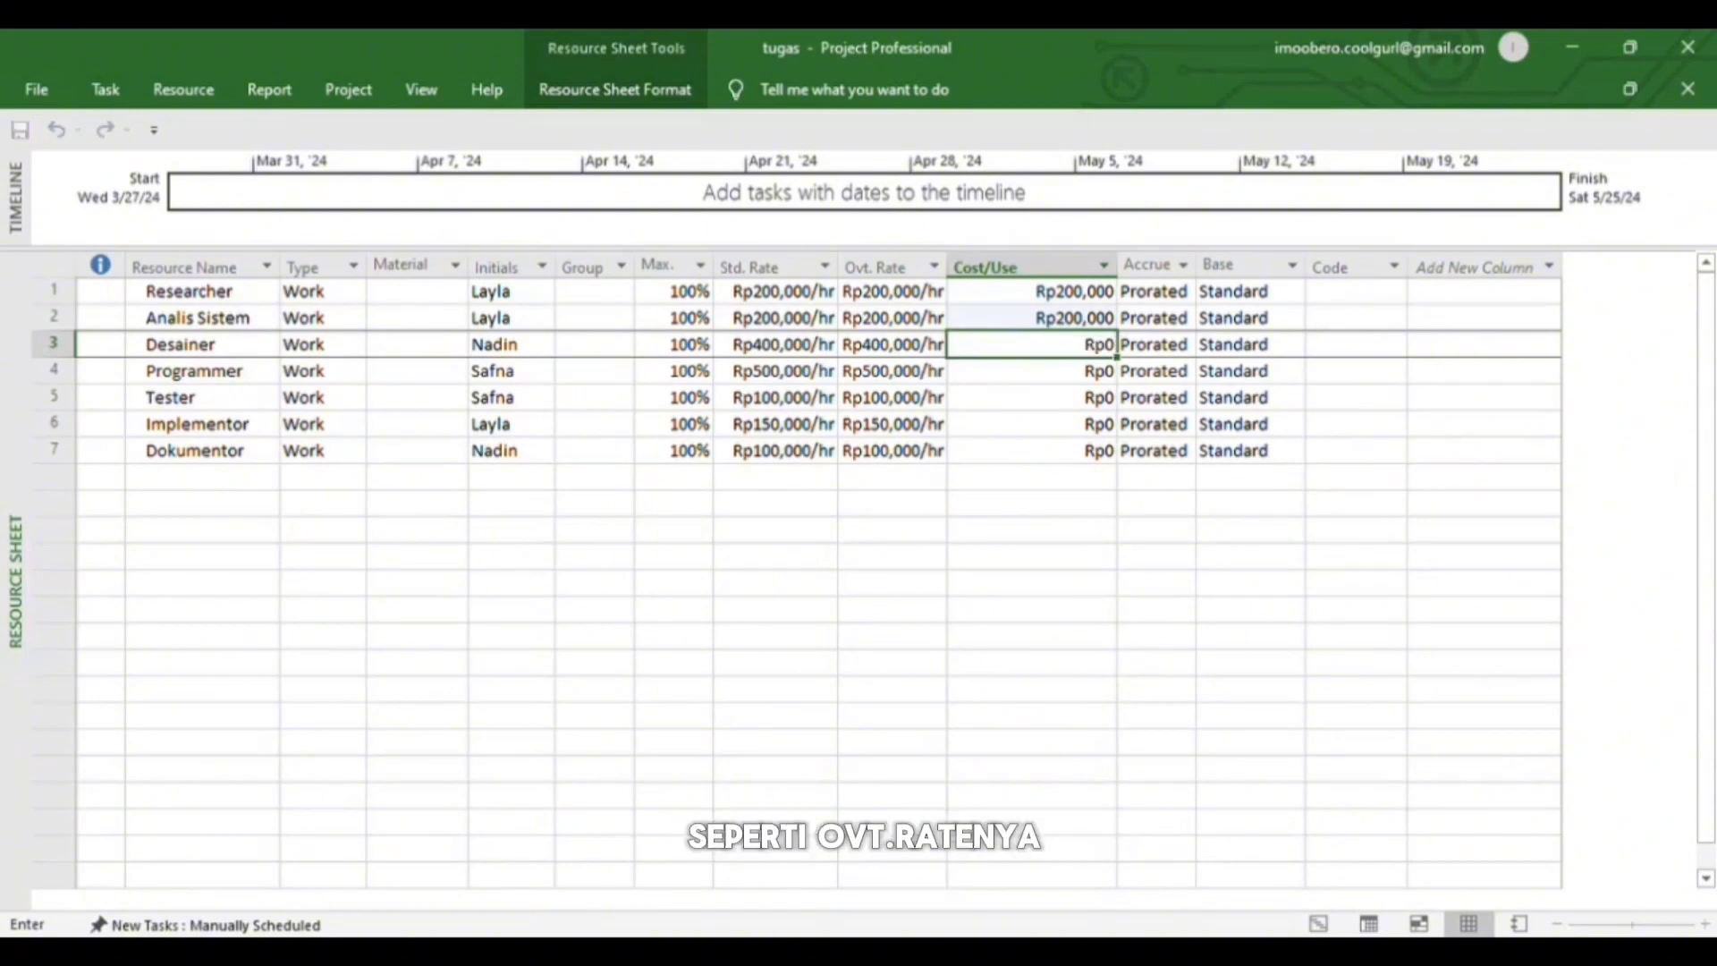
key(Return)
text(500,)
text(00000)
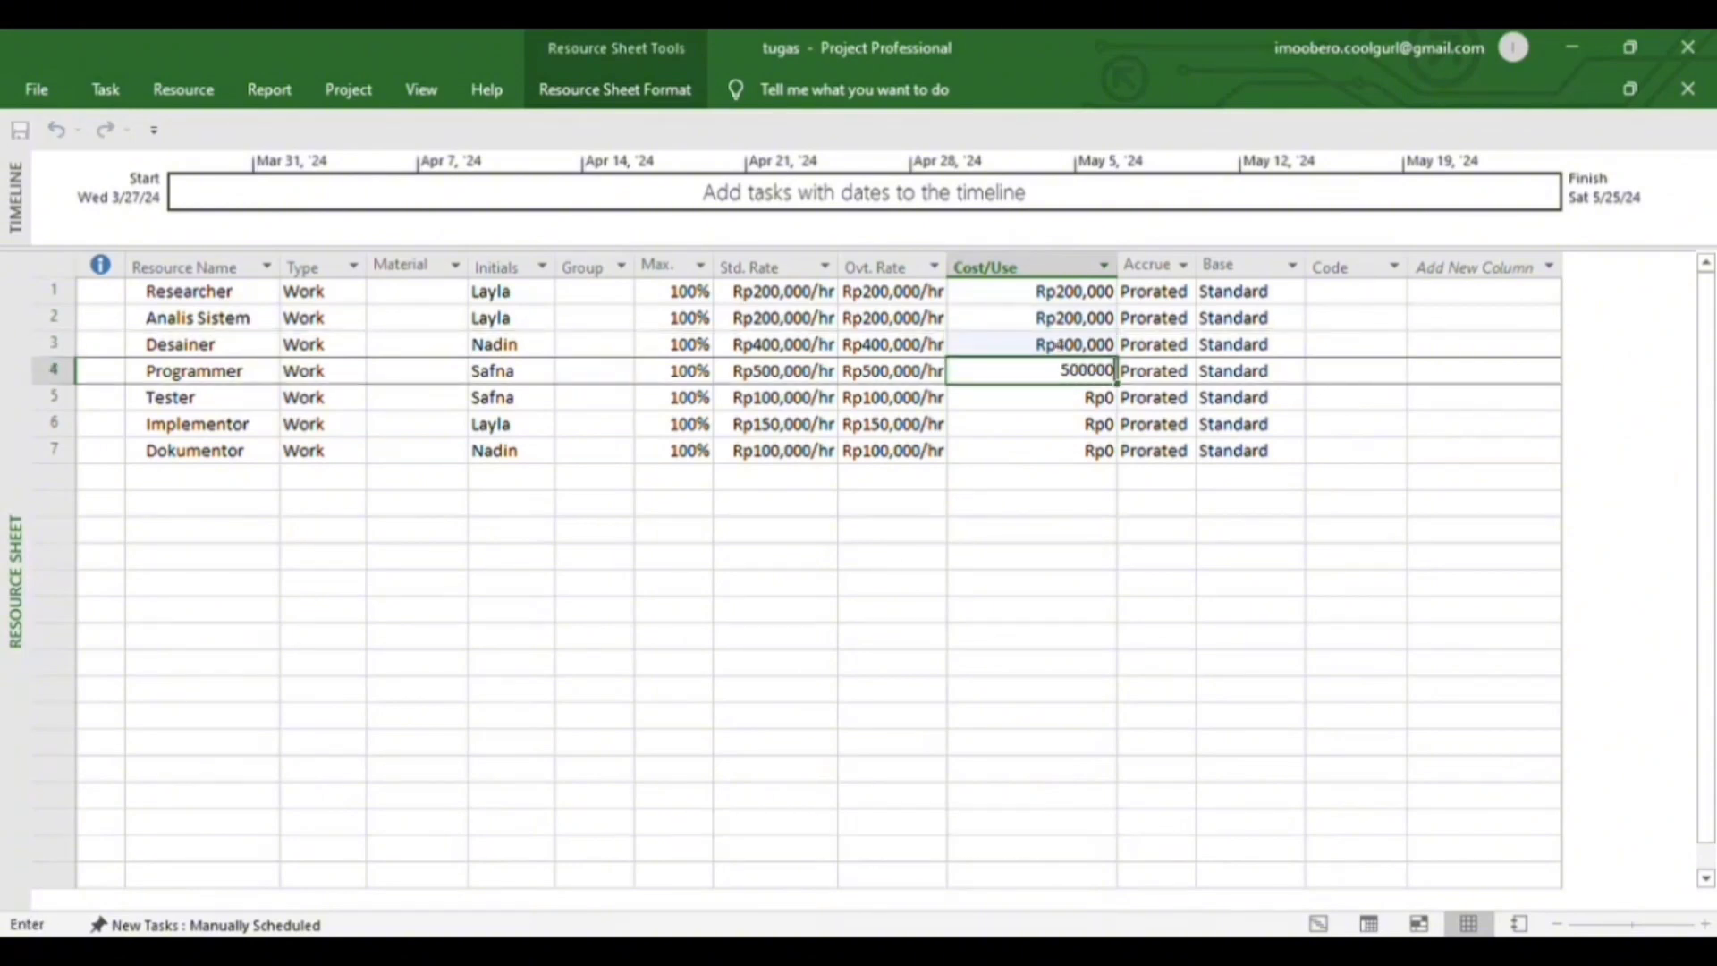
key(Return)
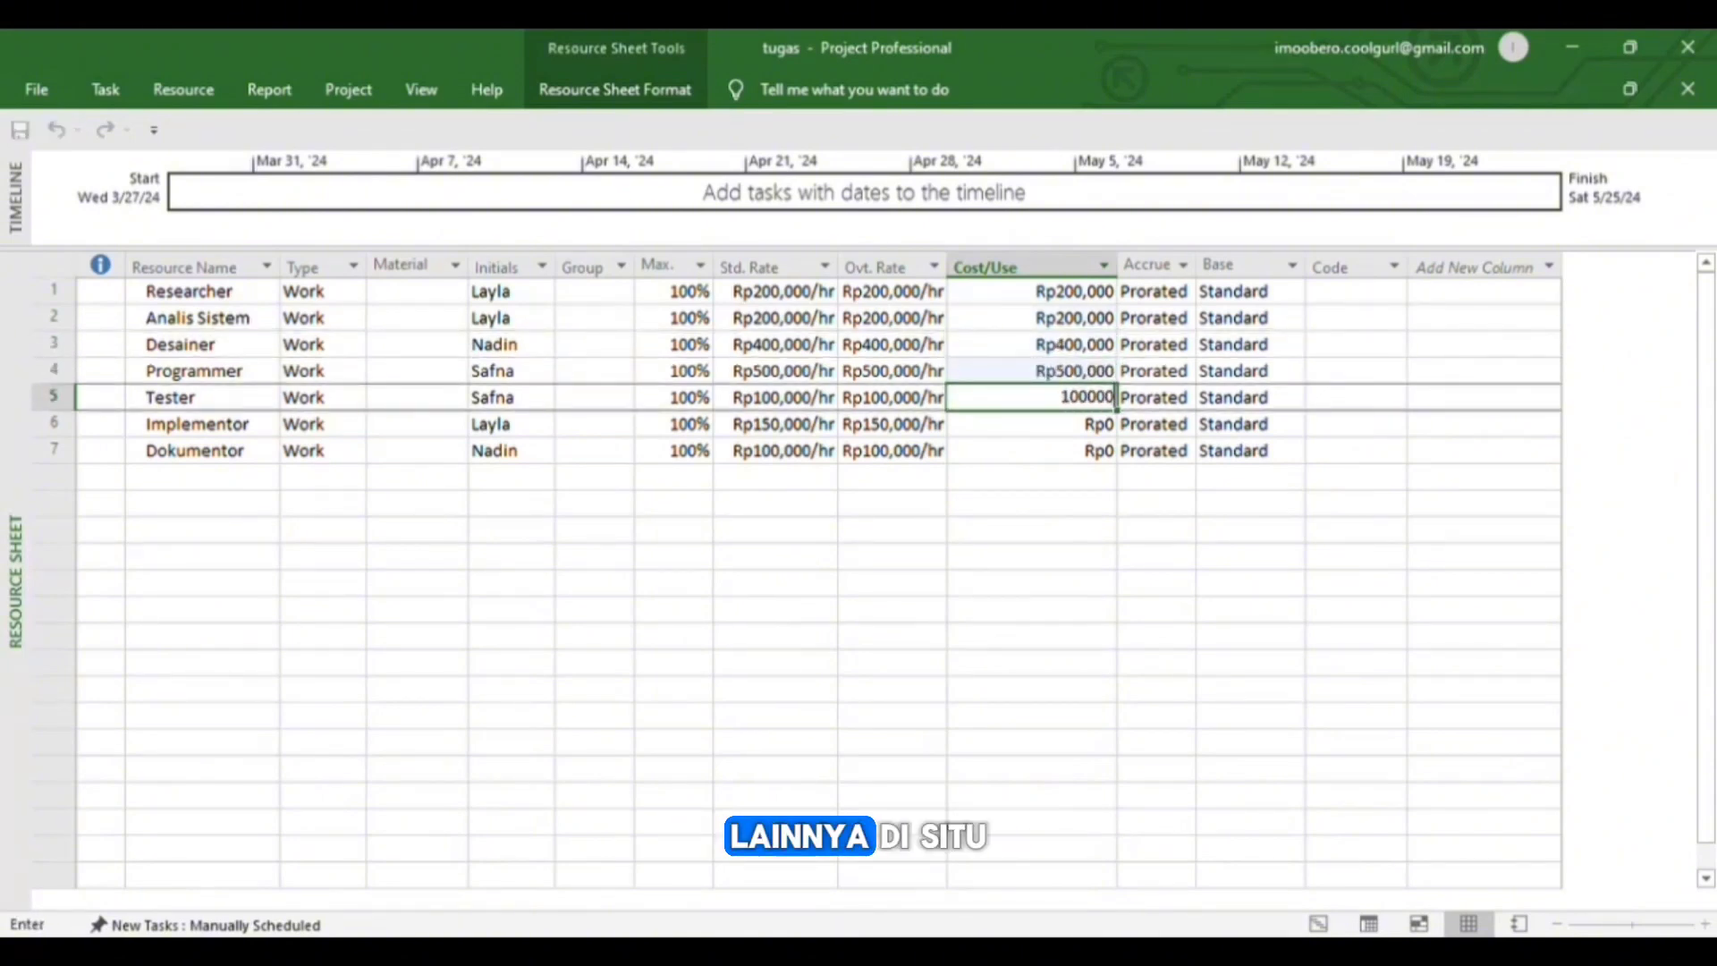
Step: Set the cost per use to Rp100,000 for Tester, Rp150,000 for Implementor and Rp100,000 for Dokumentor
text(100000)
key(Return)
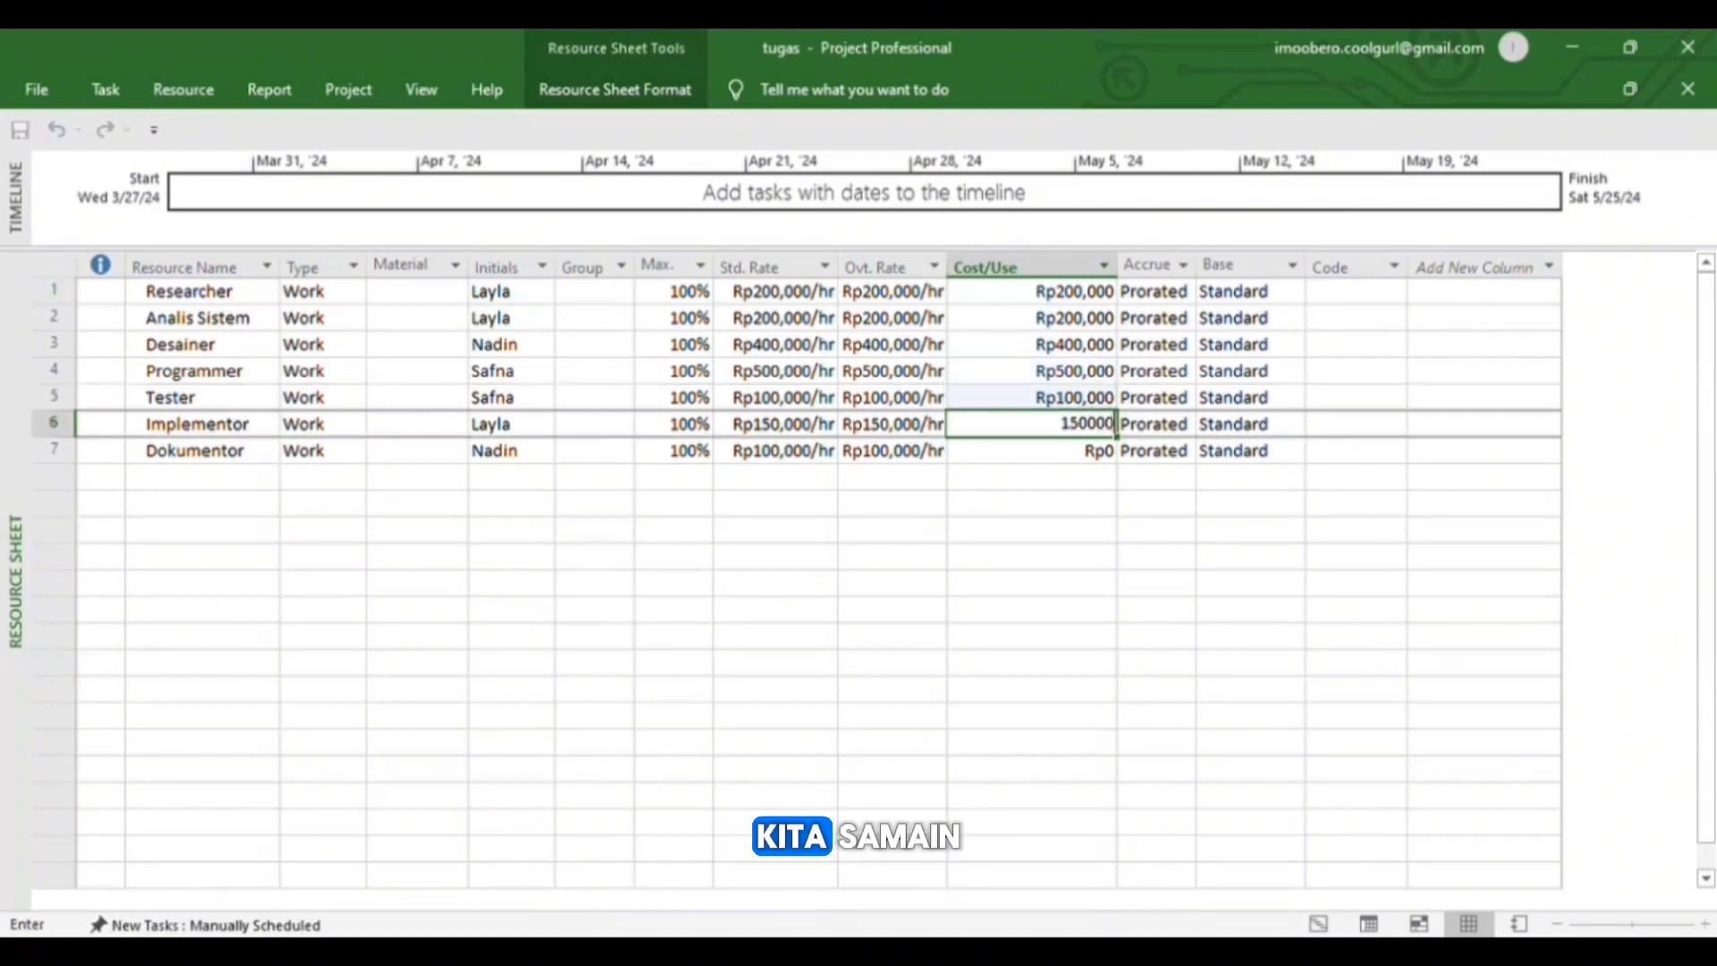
key(Return)
text(100,000)
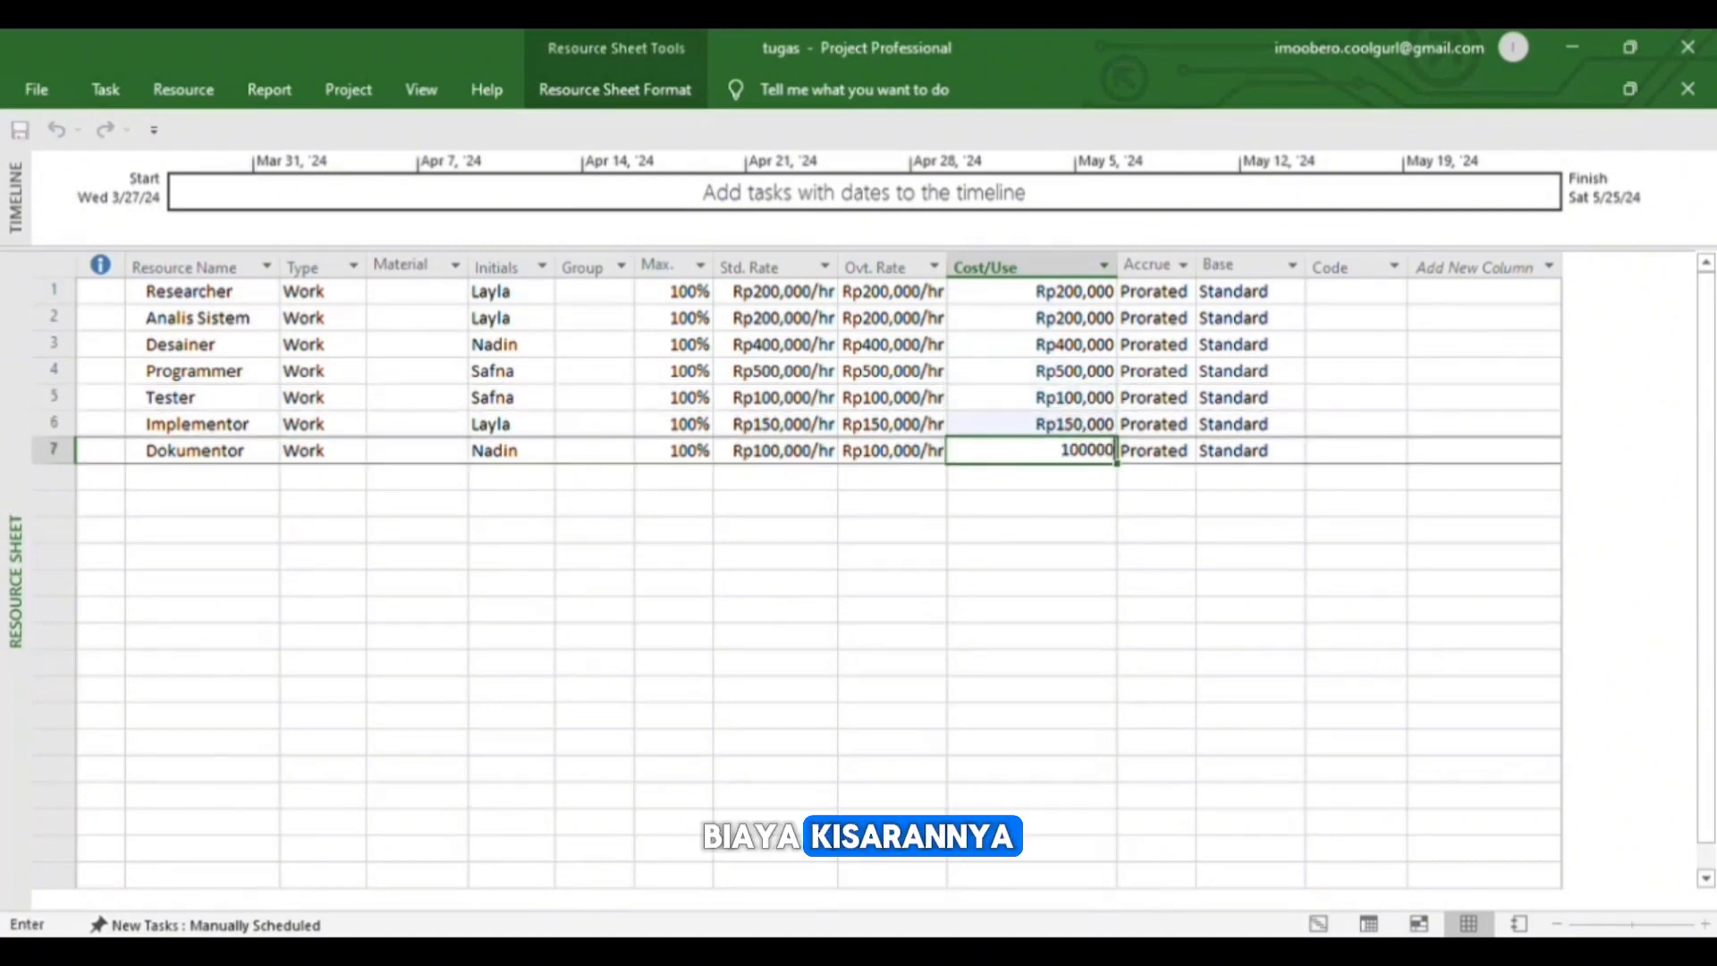
key(Return)
Step: Switch to the Gantt Chart view and assign Researcher as the resource of the Observasi Objek Wisata task
click(1318, 924)
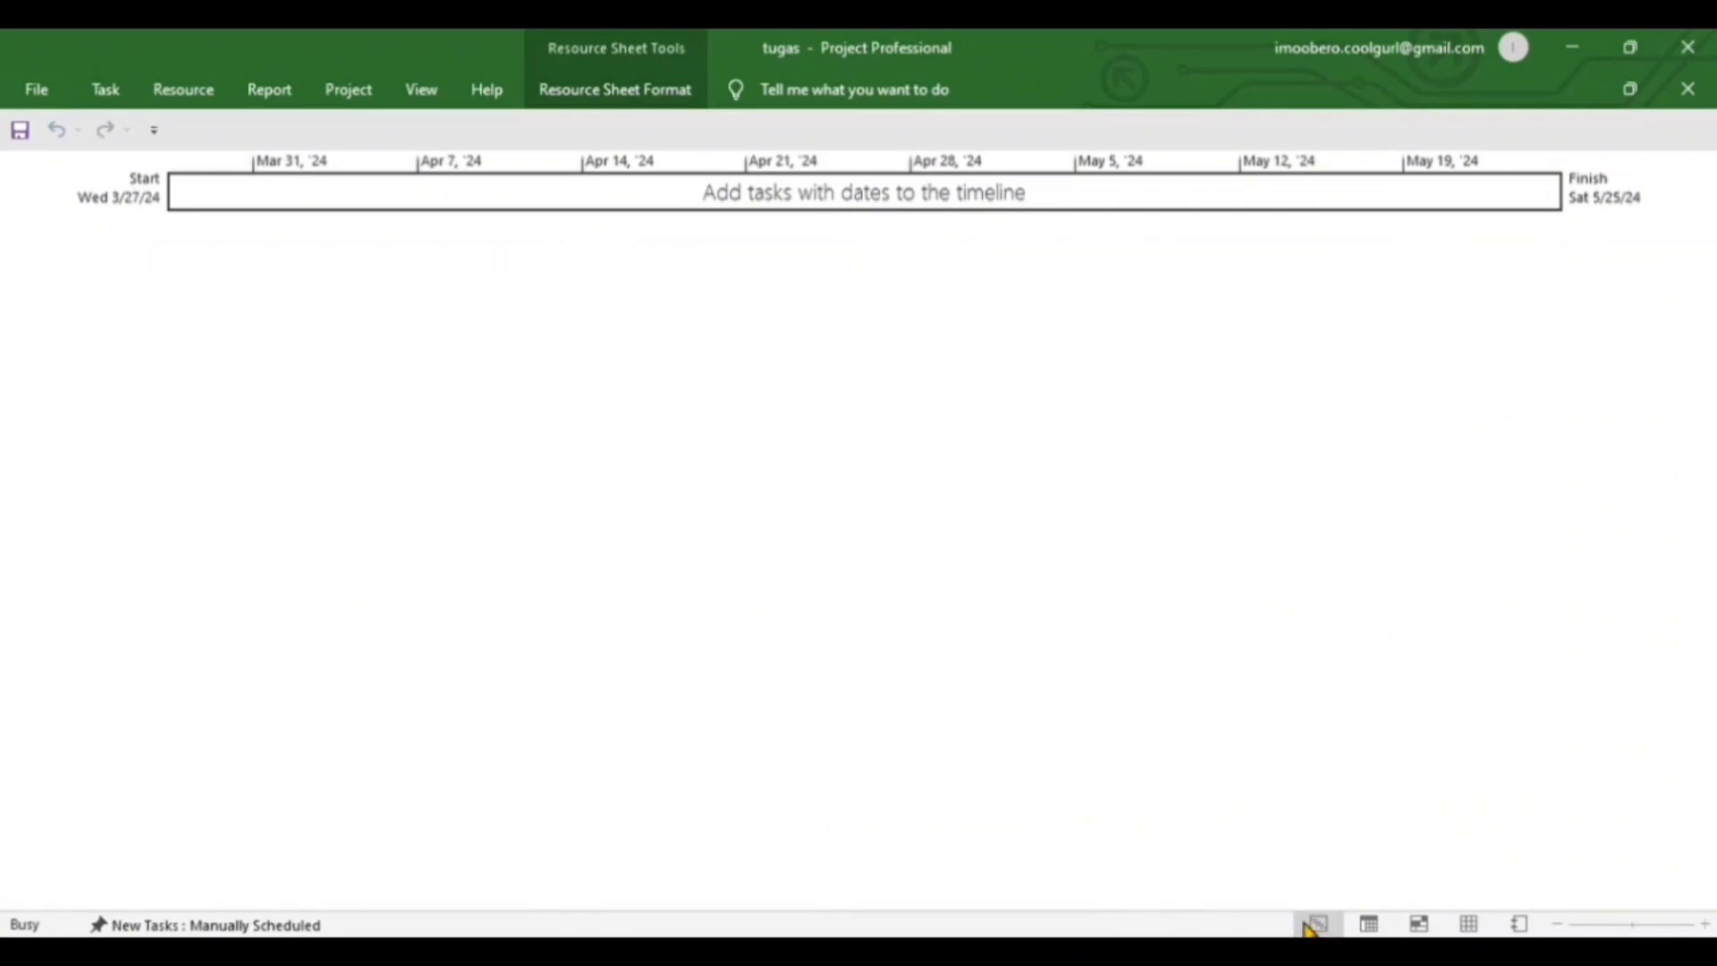
scroll(688, 517, right, 6)
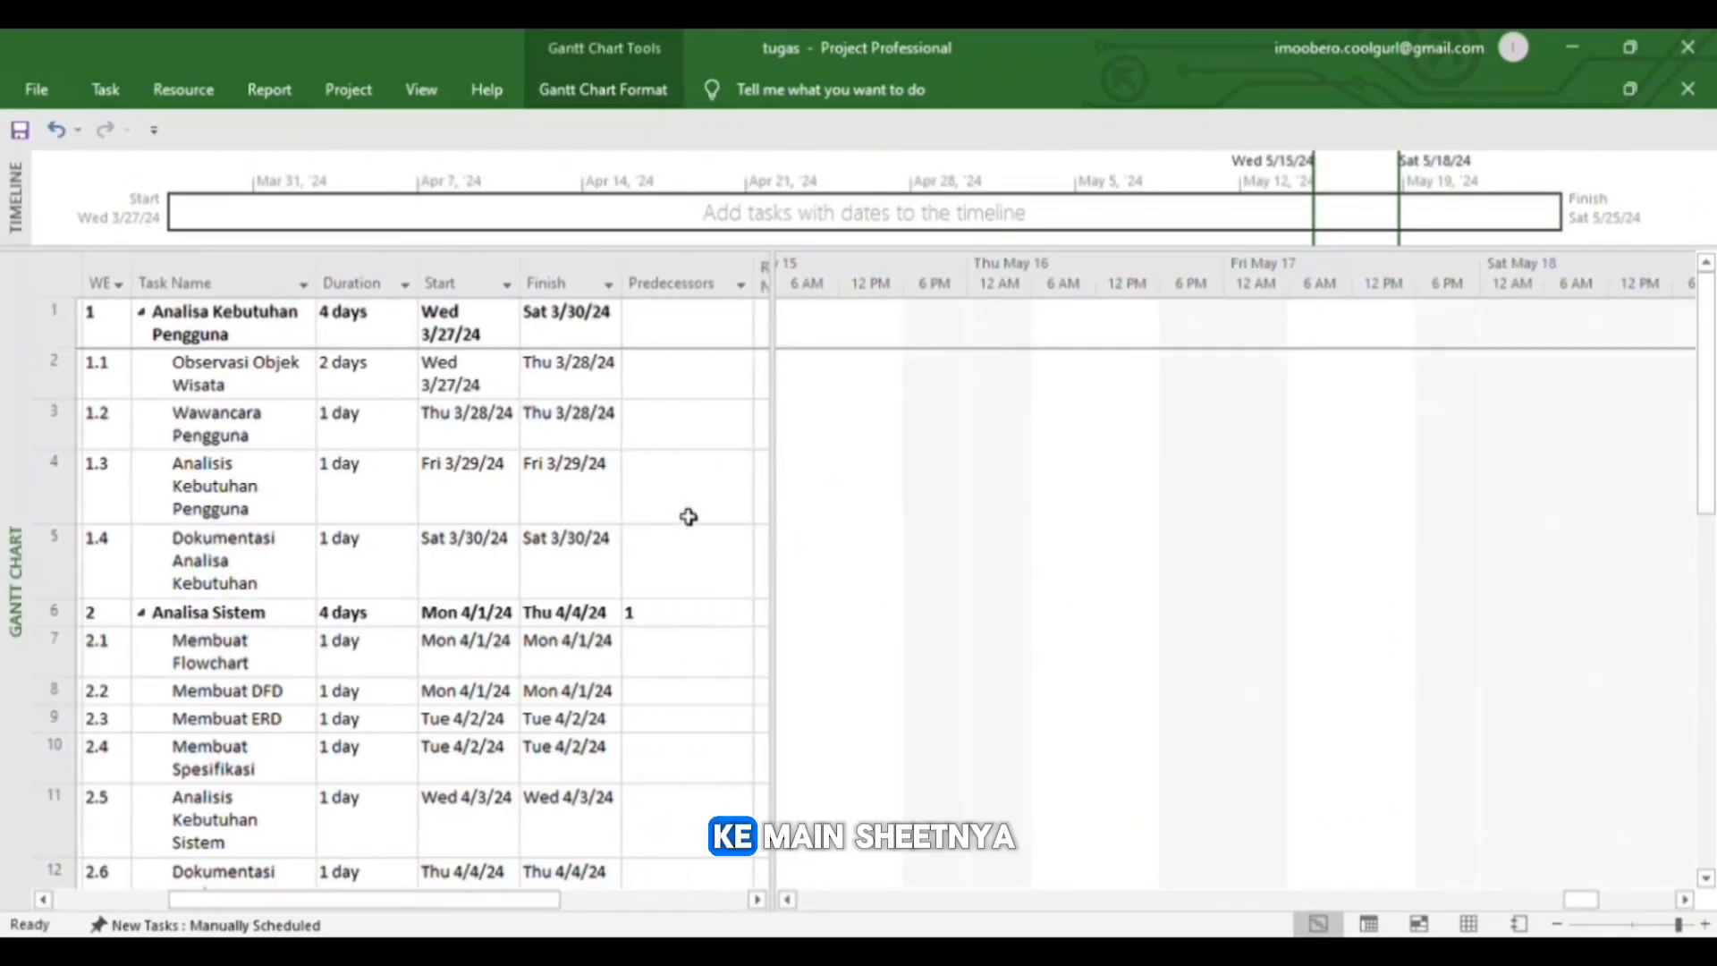
click(485, 340)
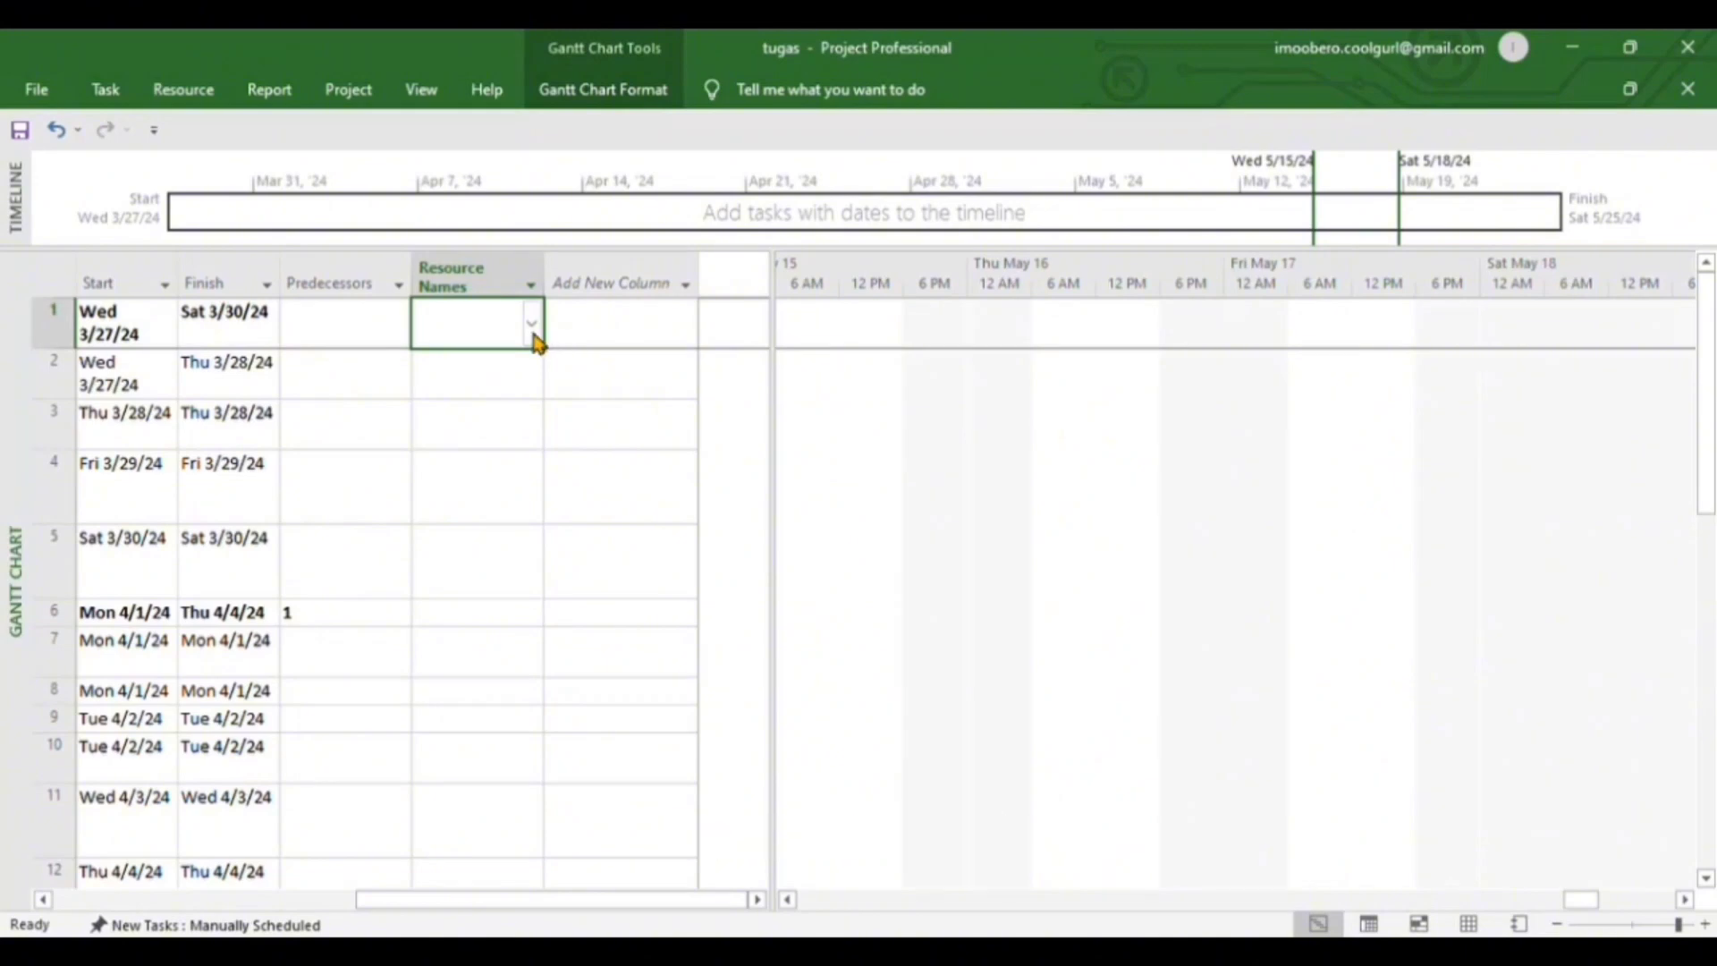
click(536, 384)
scroll(395, 430, left, 6)
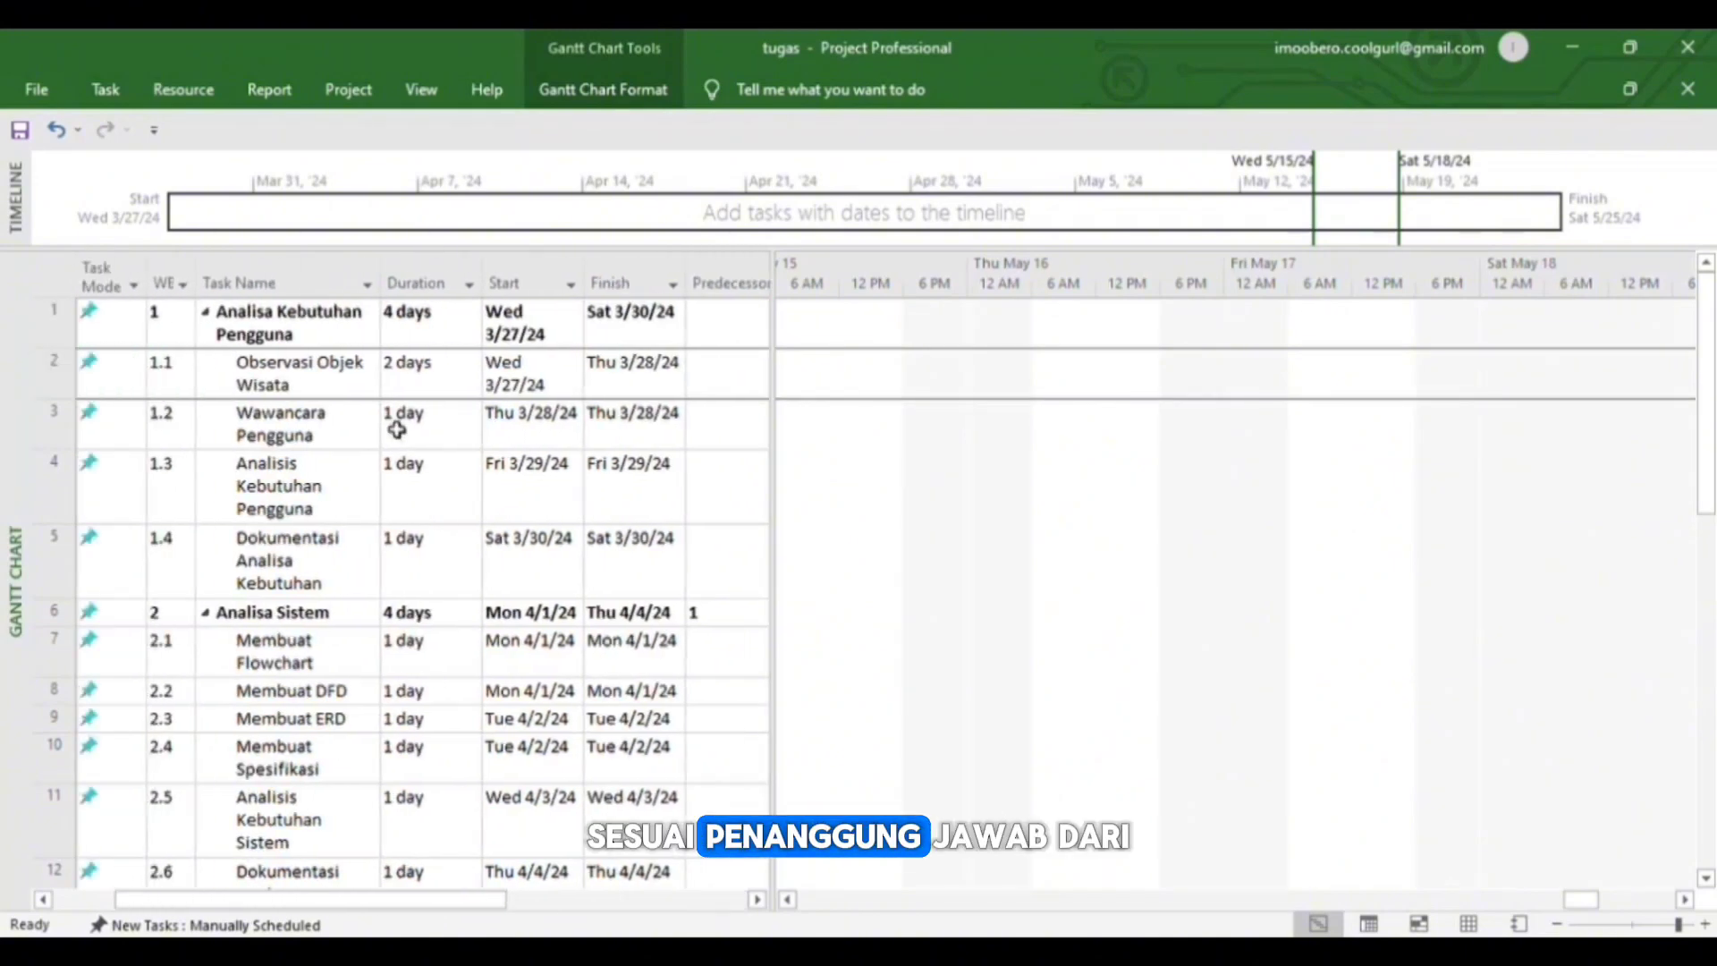
scroll(397, 430, right, 4)
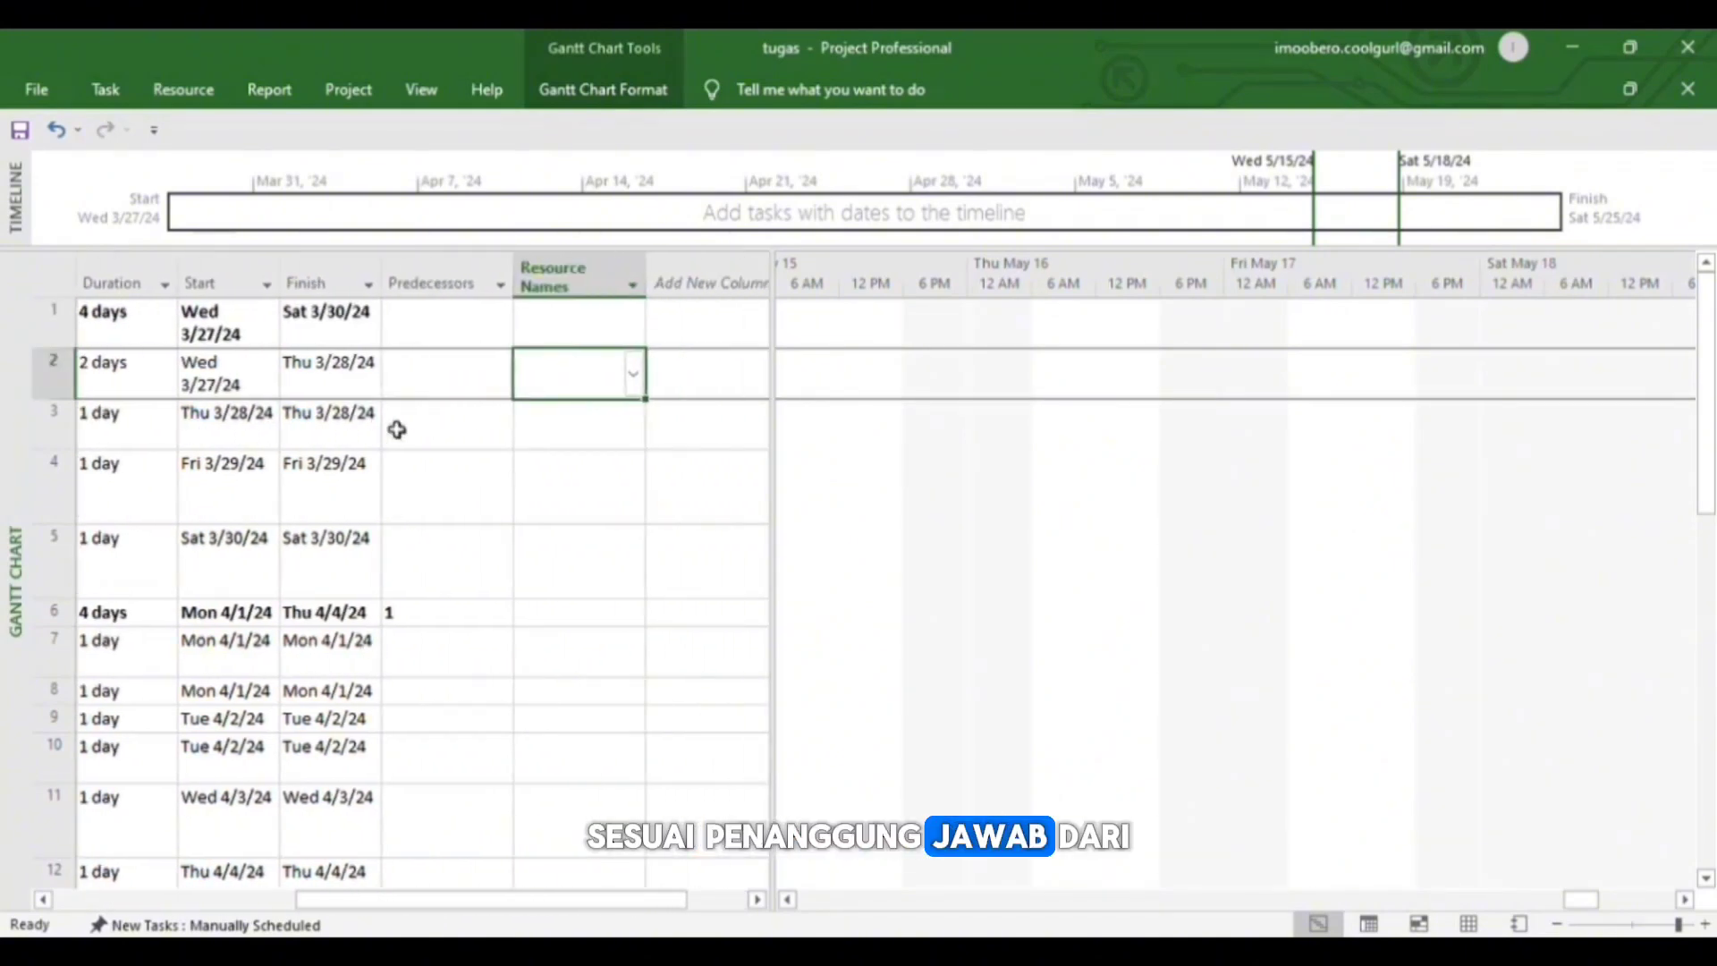
click(635, 400)
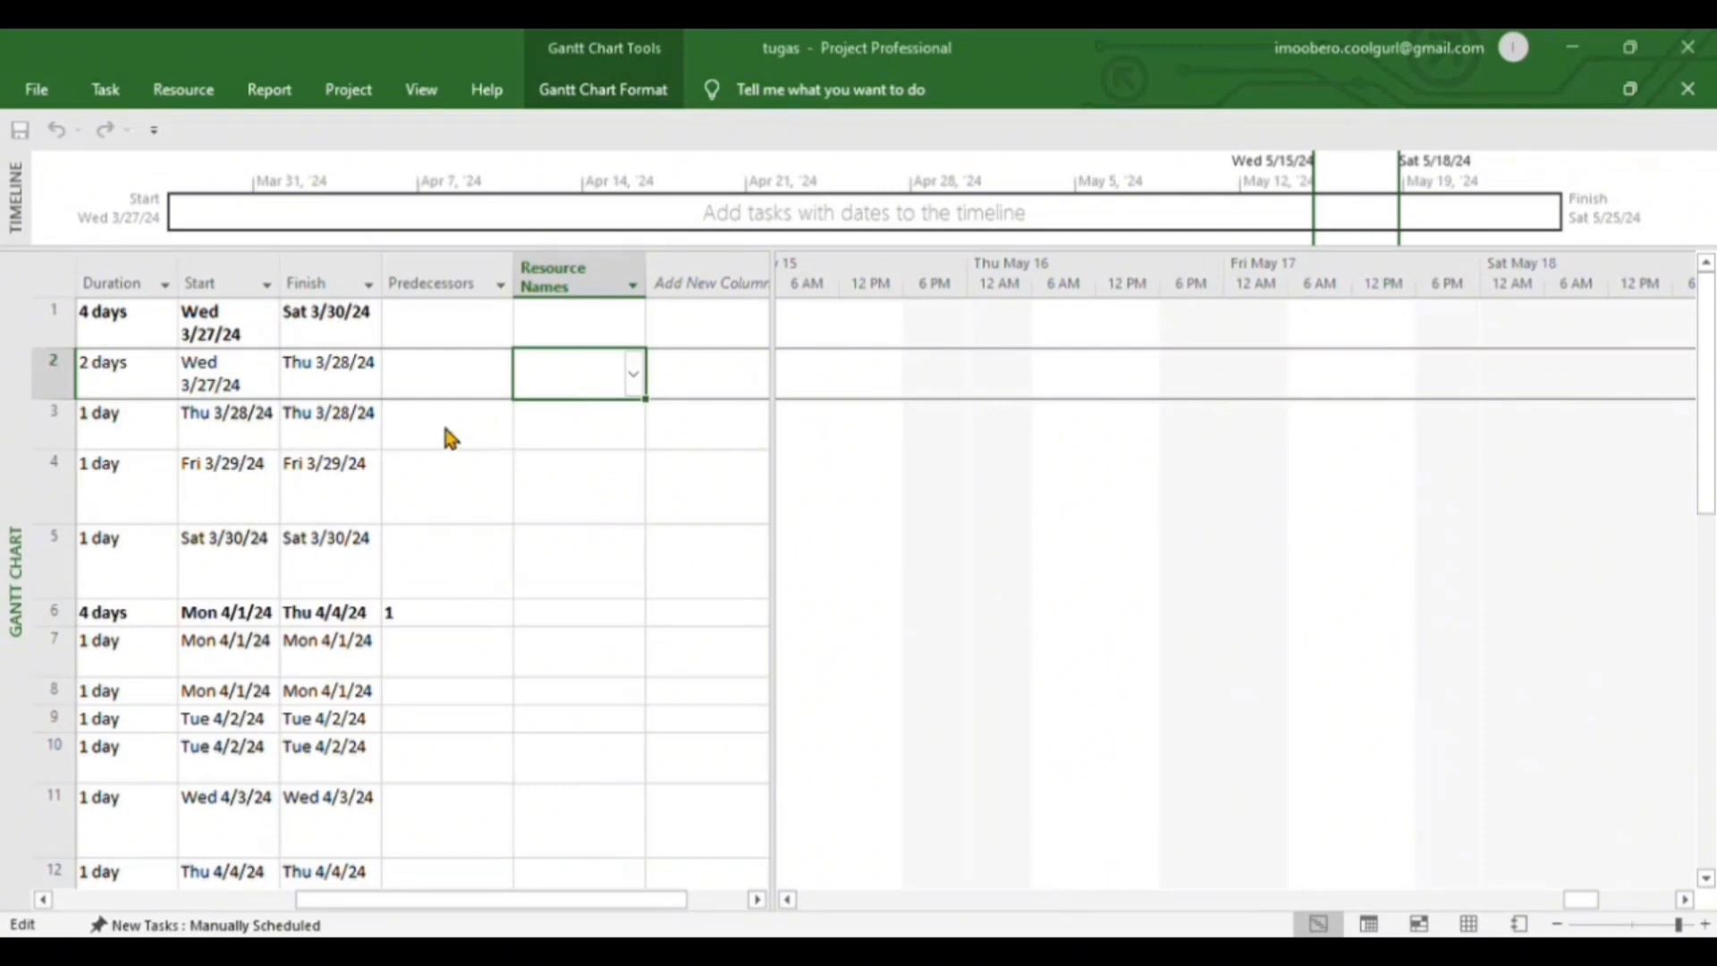
text(Researcher)
key(Return)
Step: Assign Researcher to the Wawancara Pengguna and Analisis Kebutuhan Pengguna tasks
text(Res)
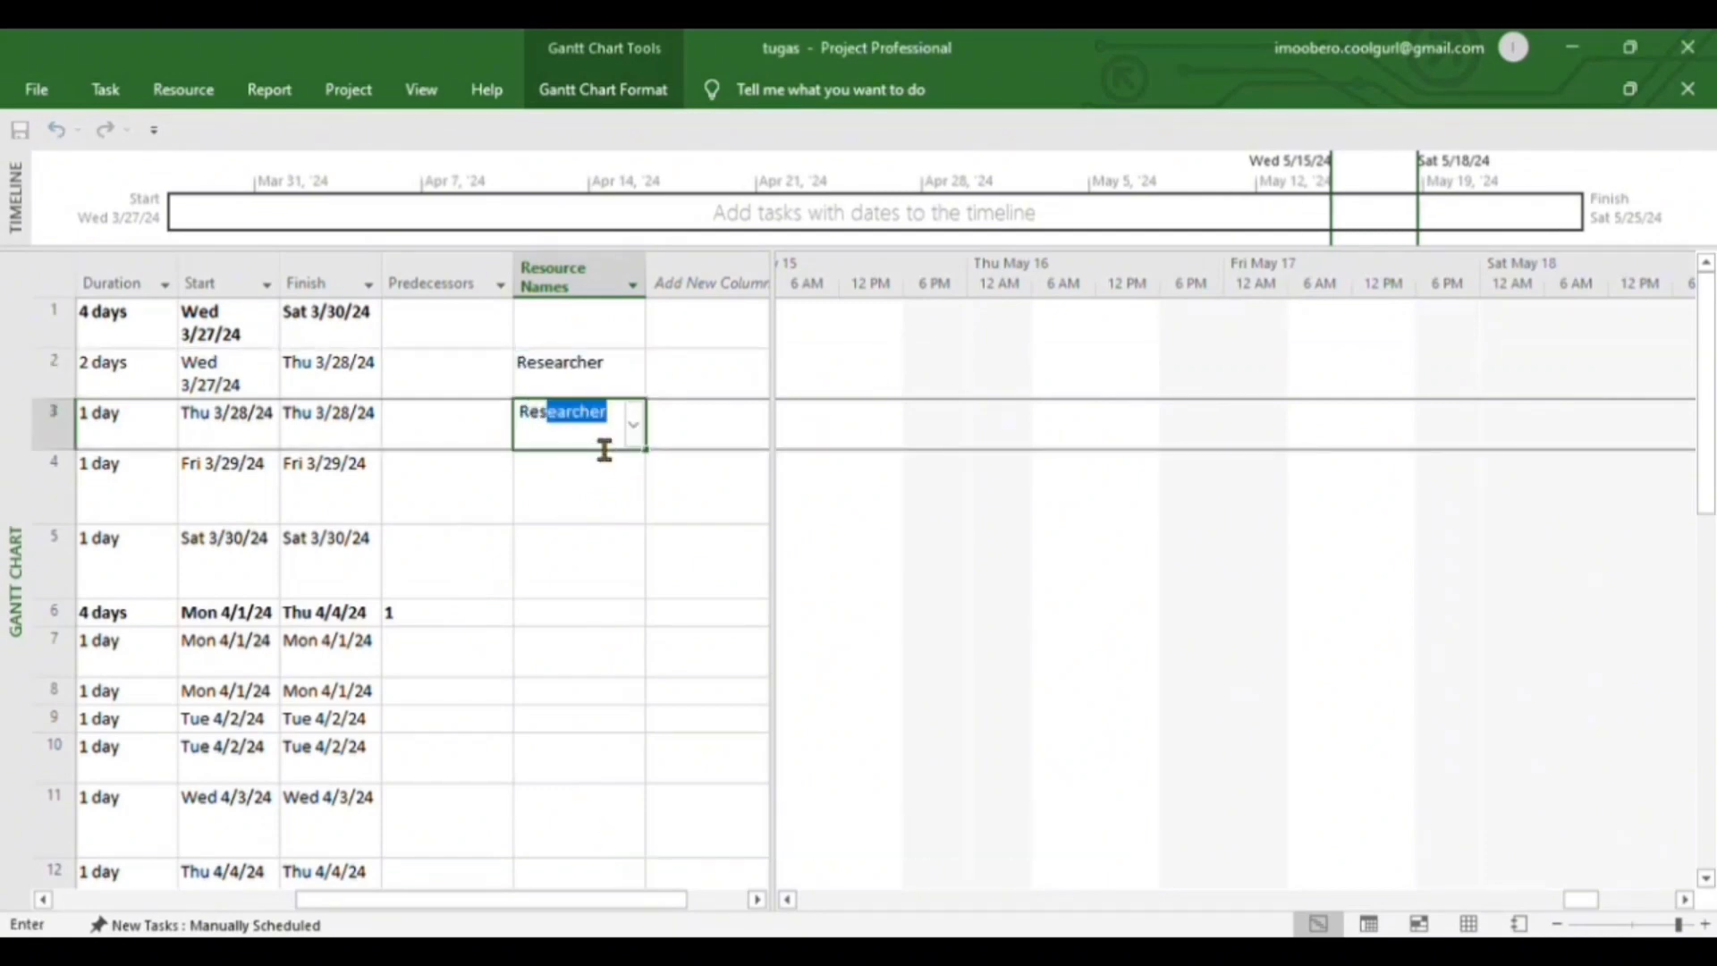
key(Return)
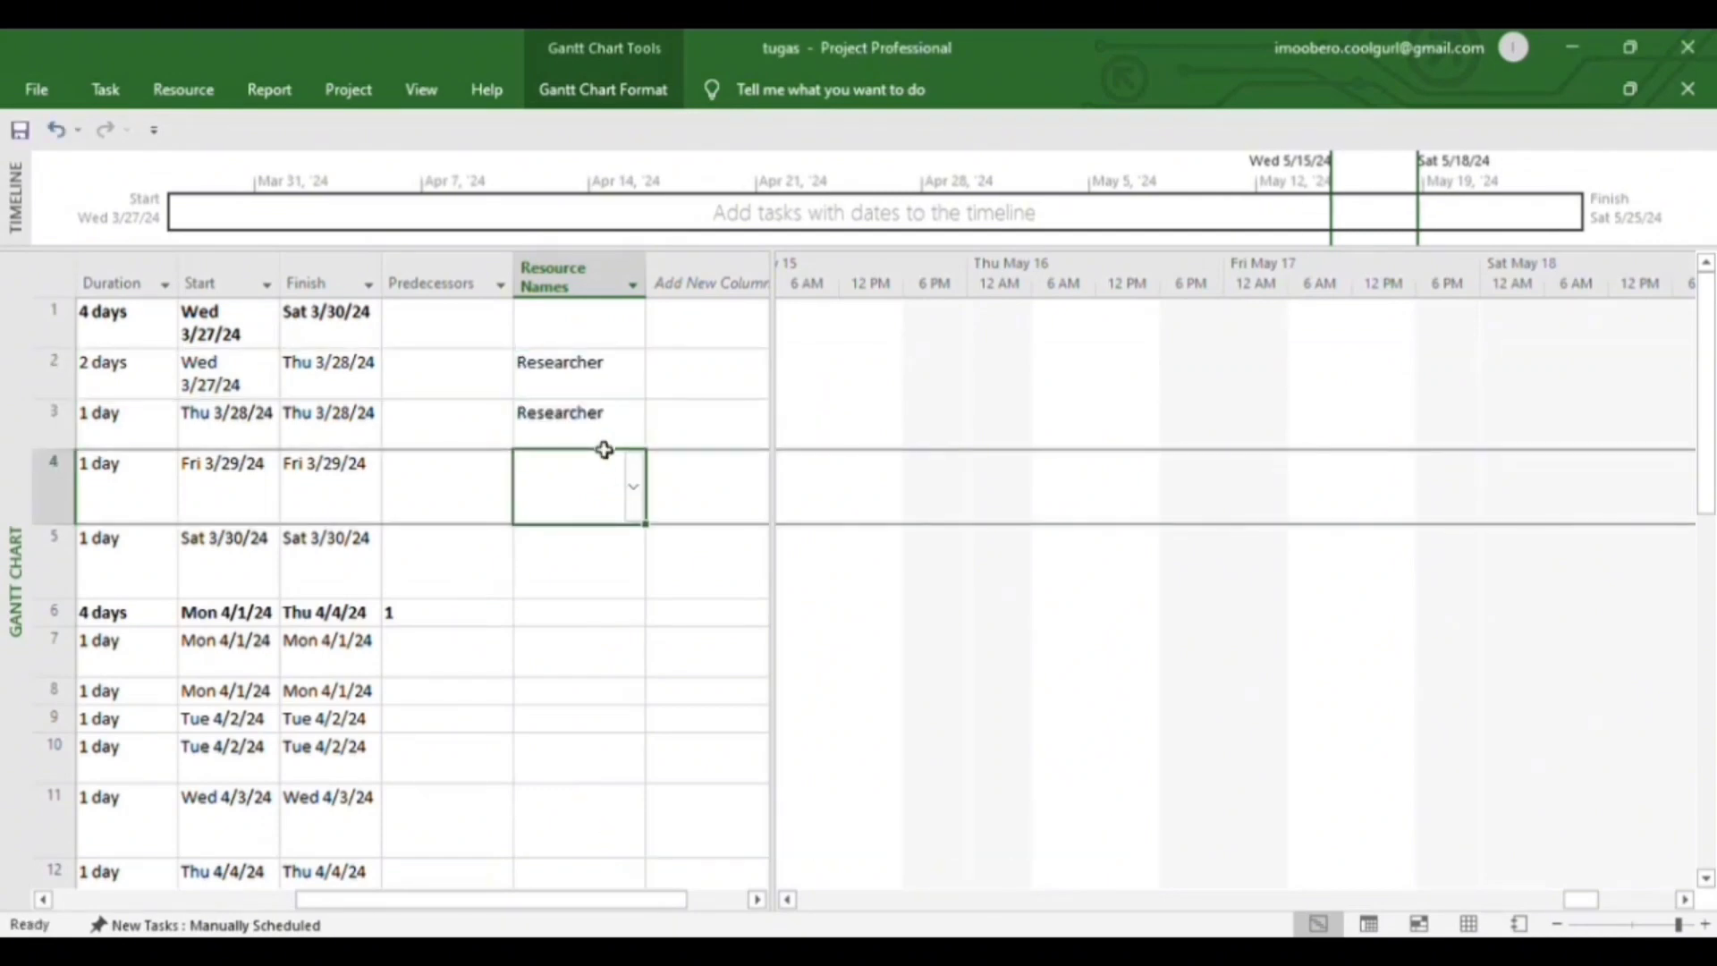
text(Researcher)
key(Left)
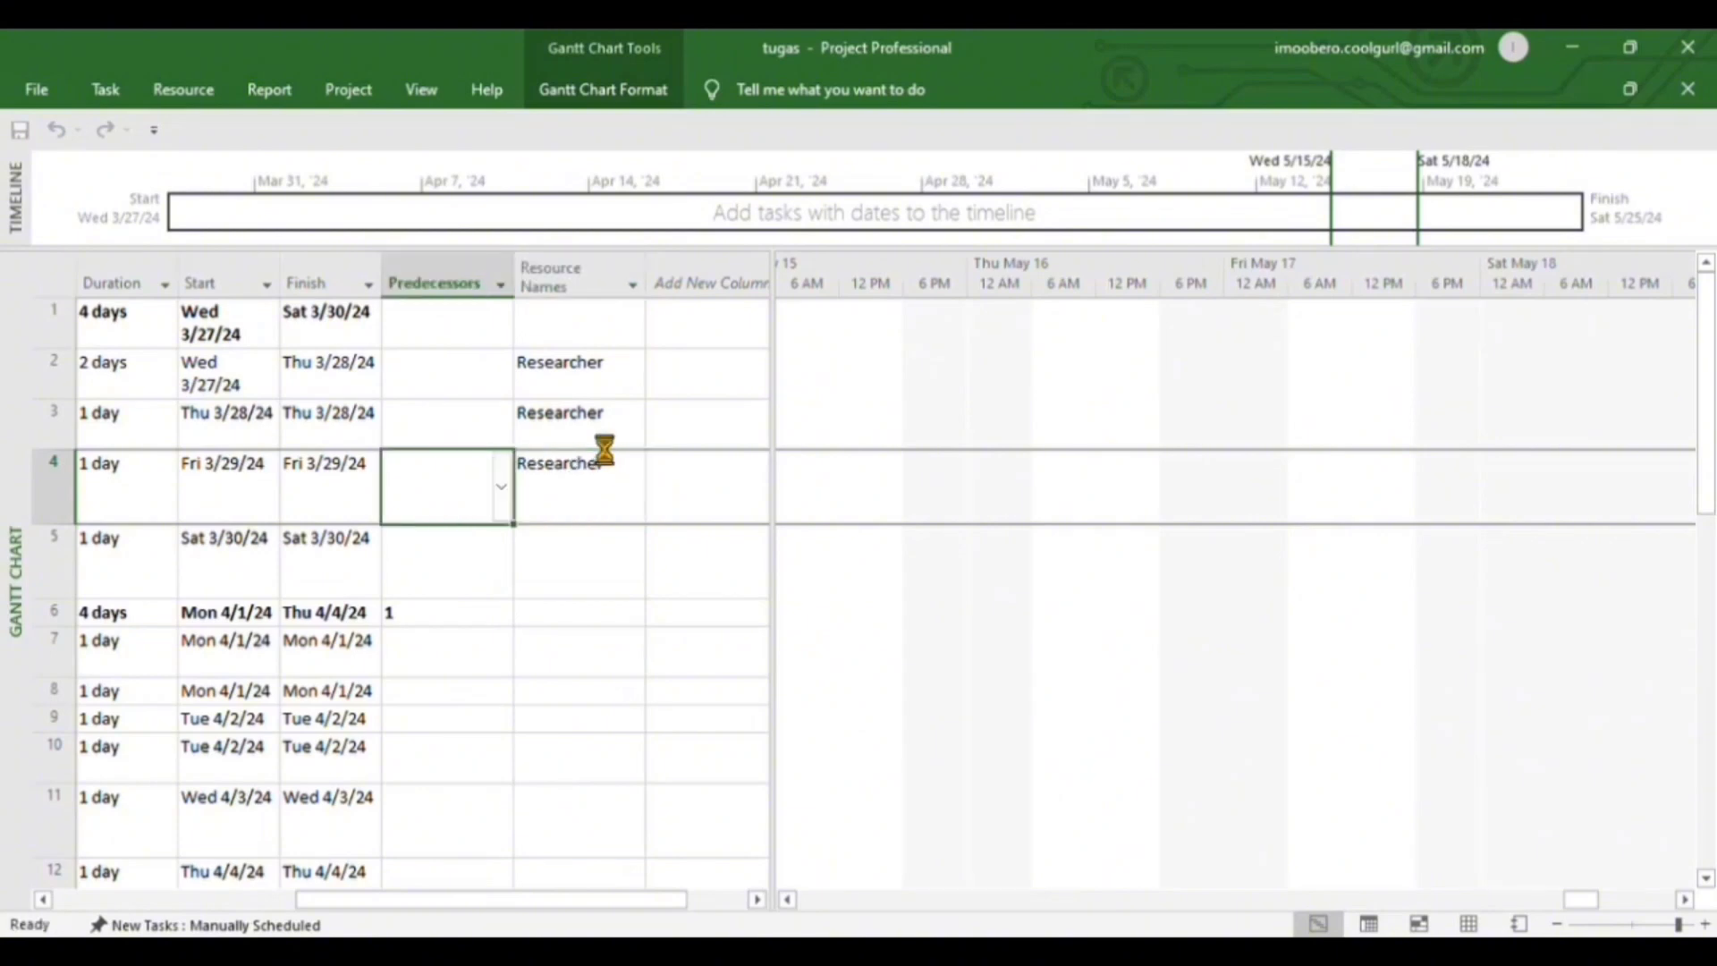
Step: Assign Dokumentor to the Dokumentasi Analisa Kebutuhan task
key(Left)
key(Right)
key(Down)
key(Right)
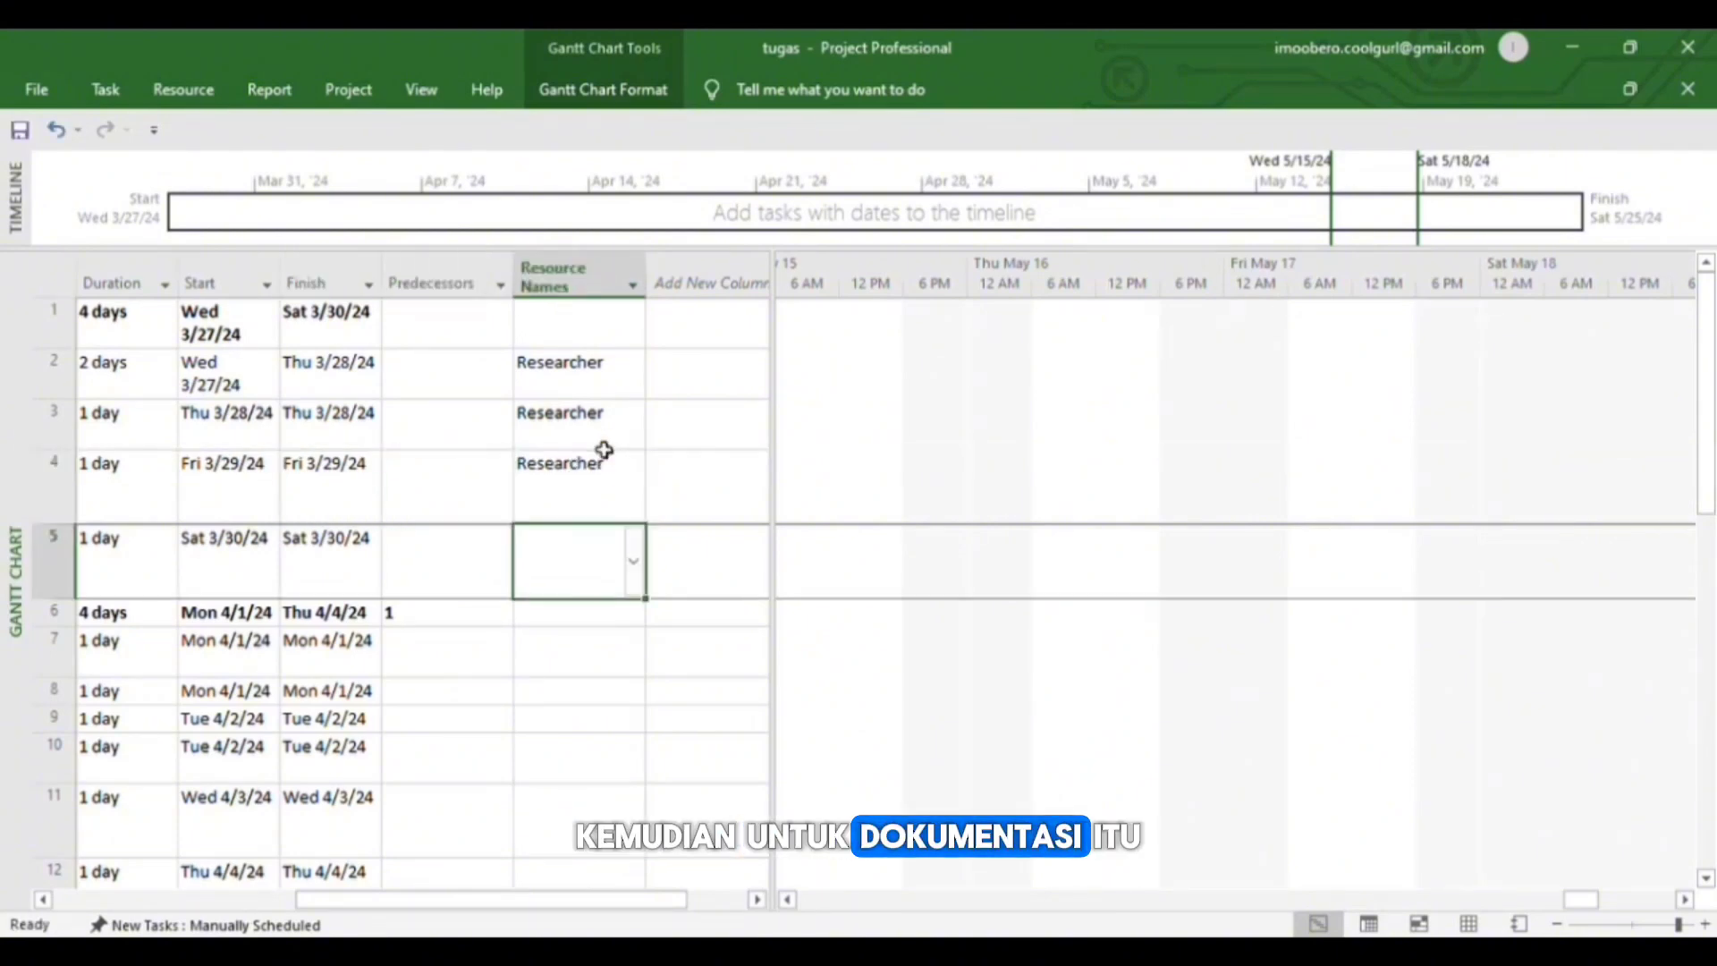
text(Dokumentor)
key(Return)
Step: Assign Analis Sistem to the Membuat Flowchart, Membuat DFD, Membuat ERD and Membuat Spesifikasi tasks
key(Down)
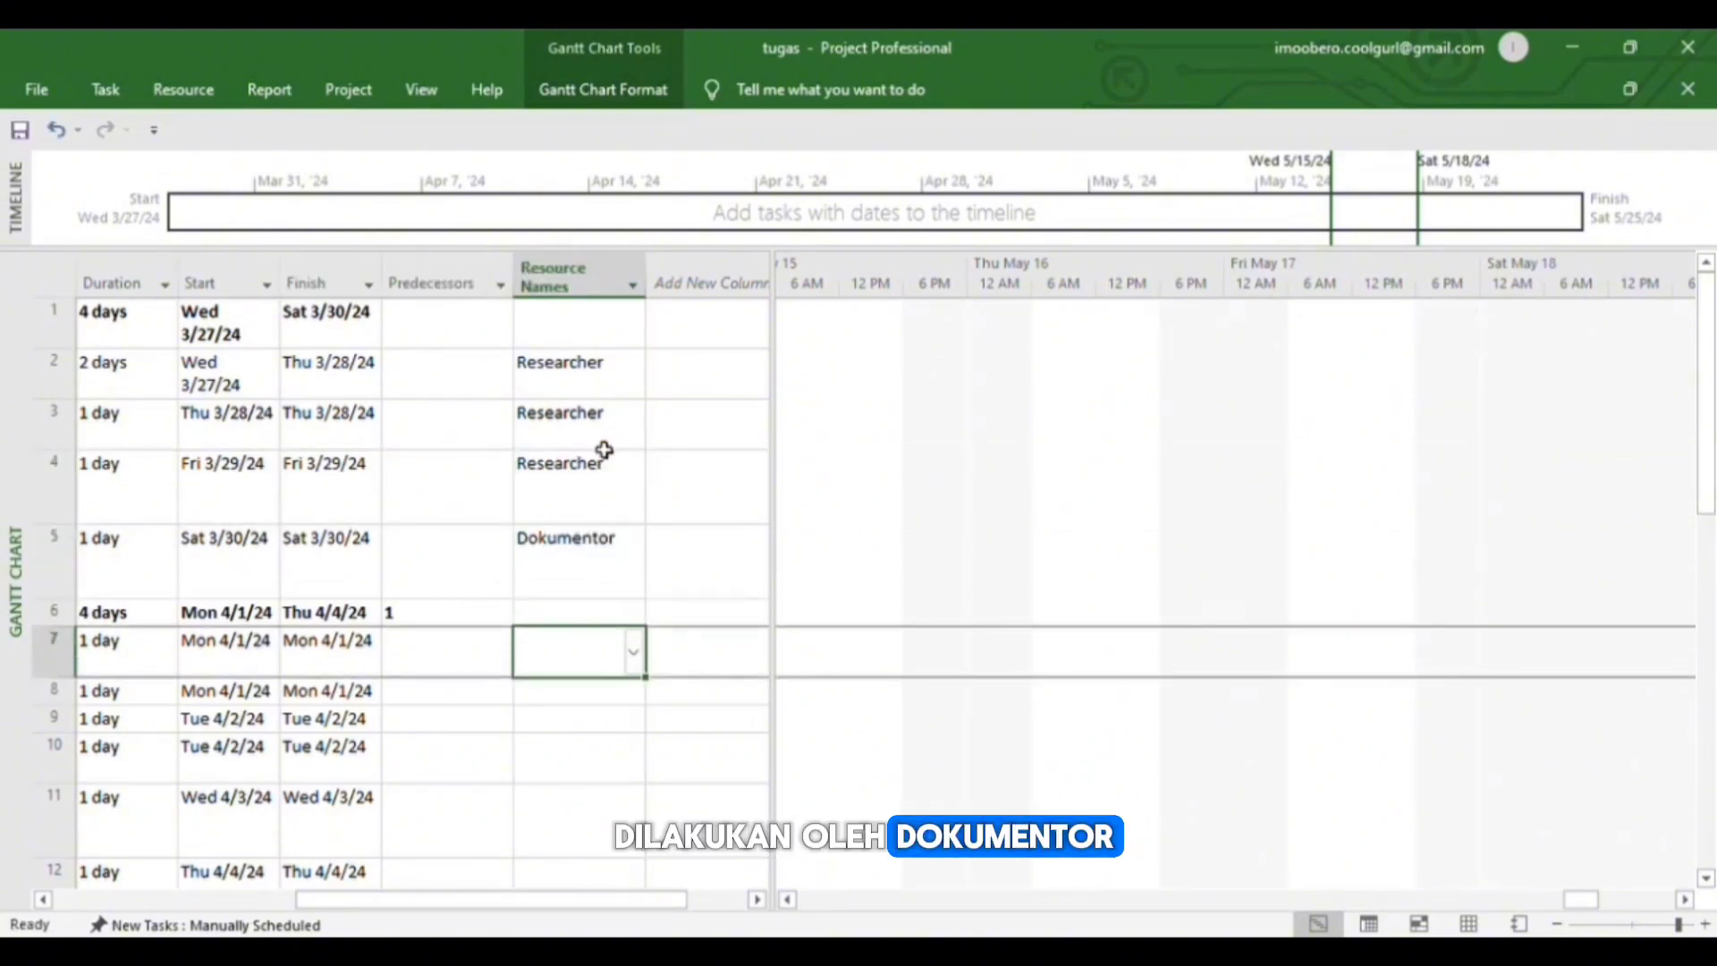
text(Ana)
key(Return)
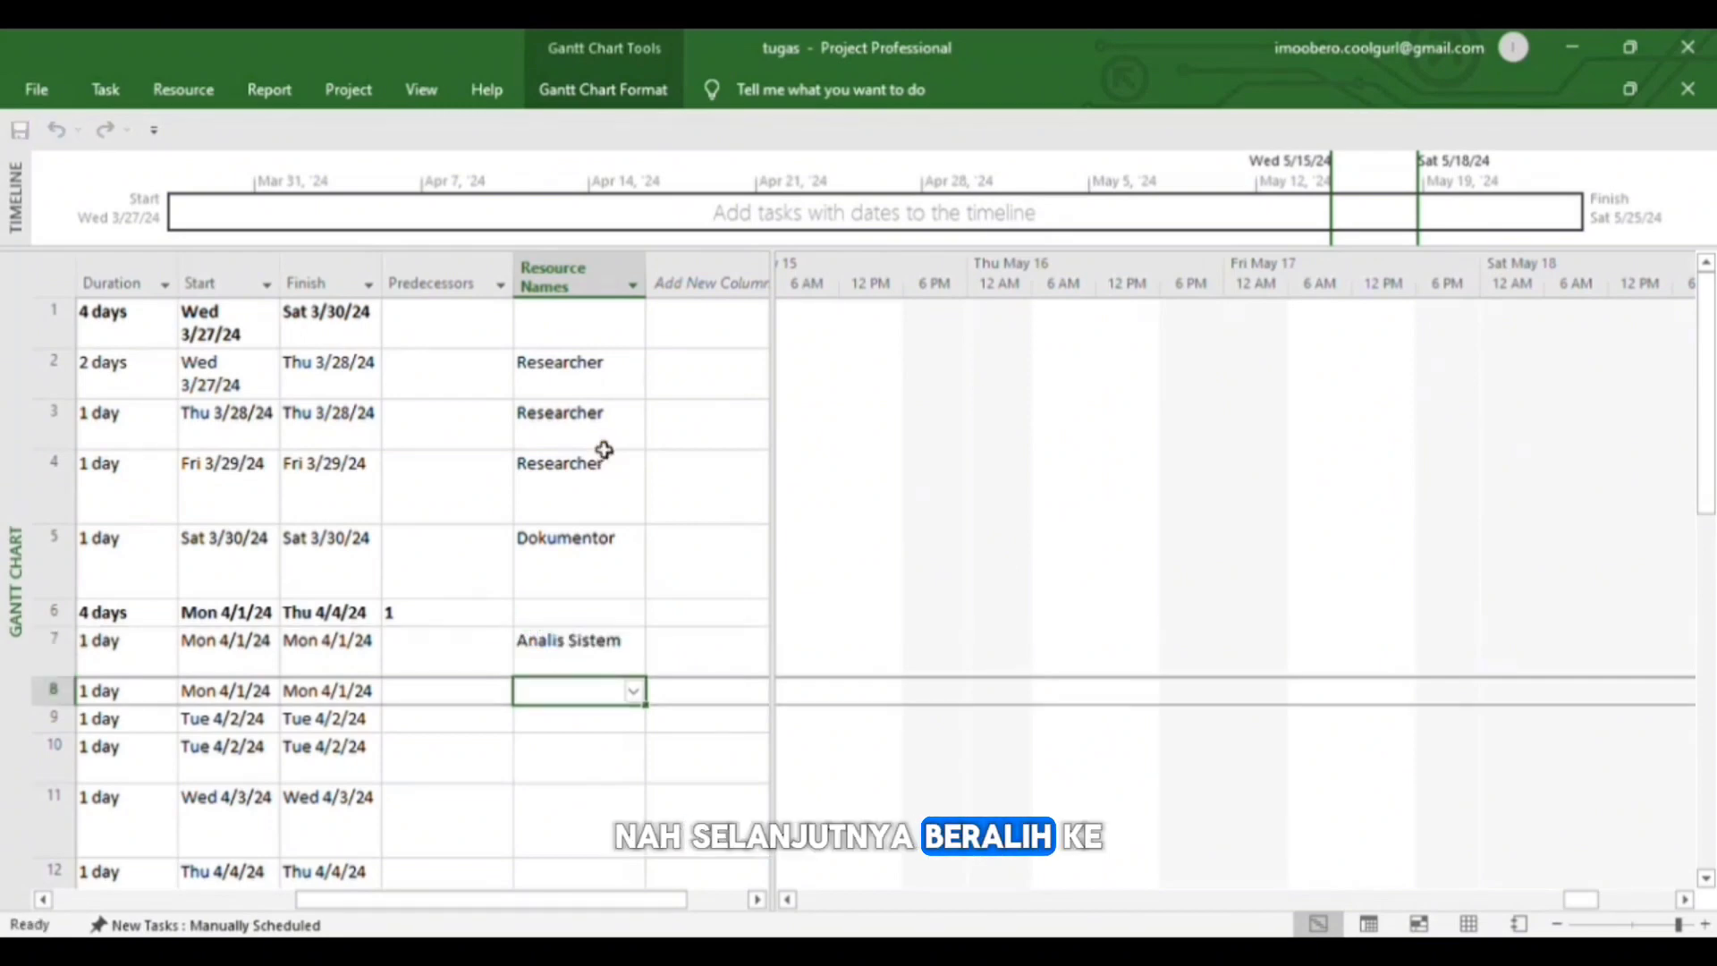
text(Ana)
key(Return)
text(Ana)
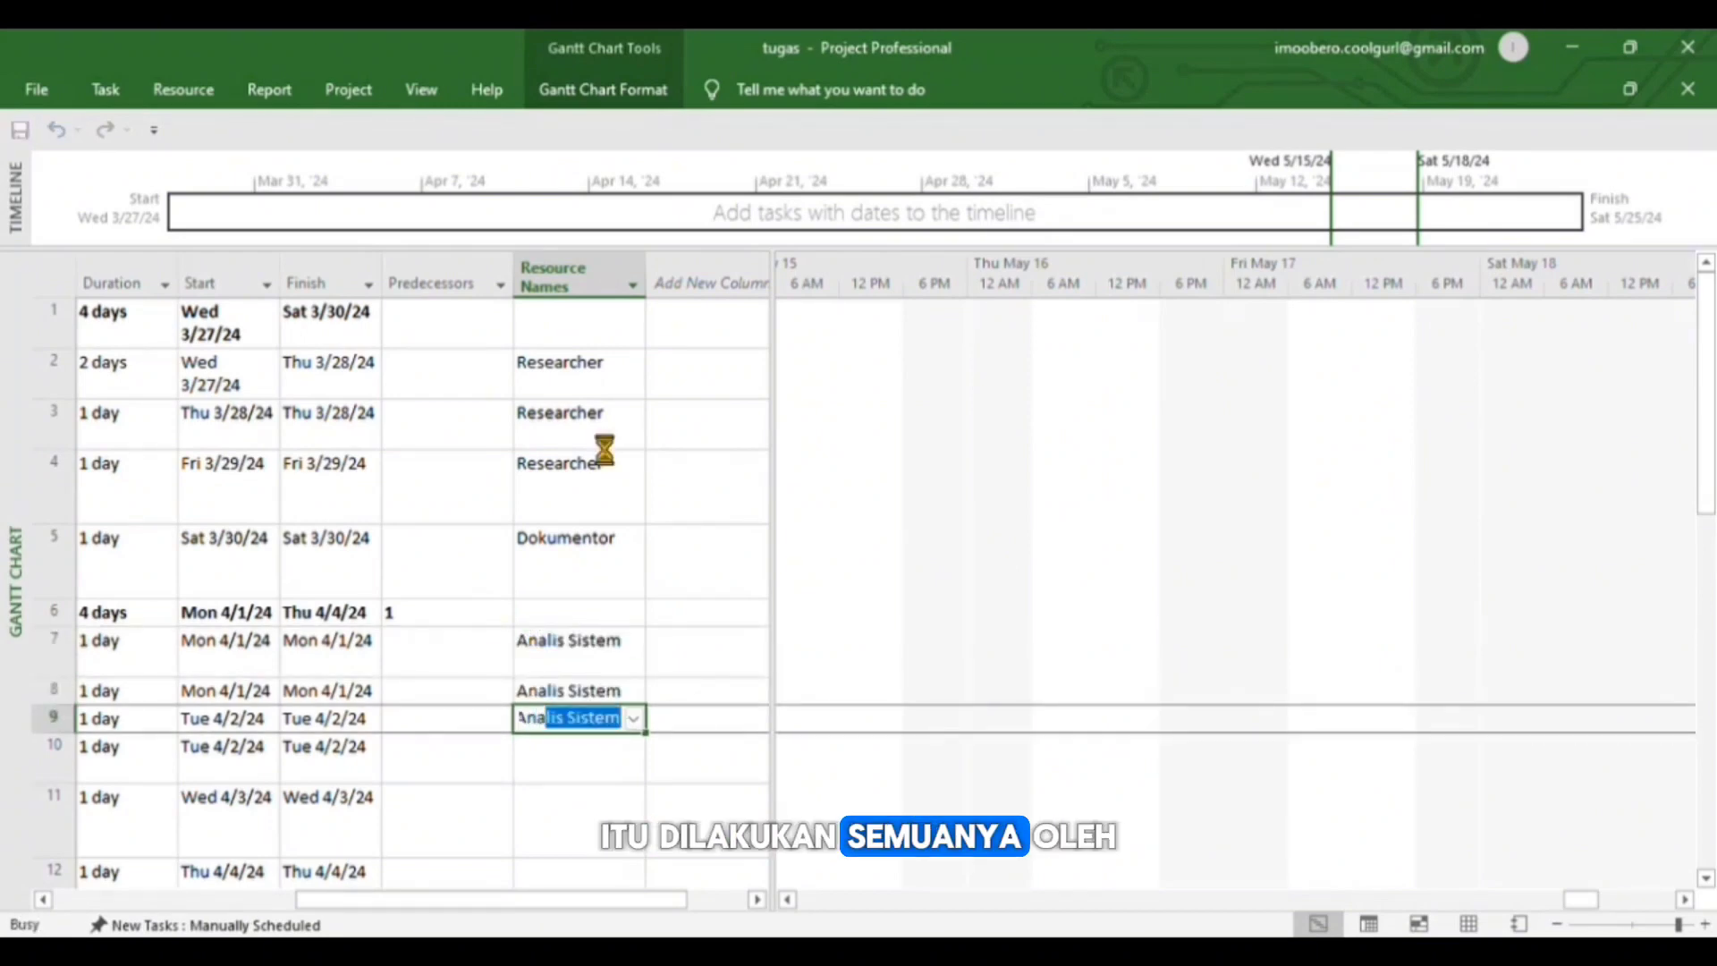
key(Return)
text(Analis Sistem)
key(Return)
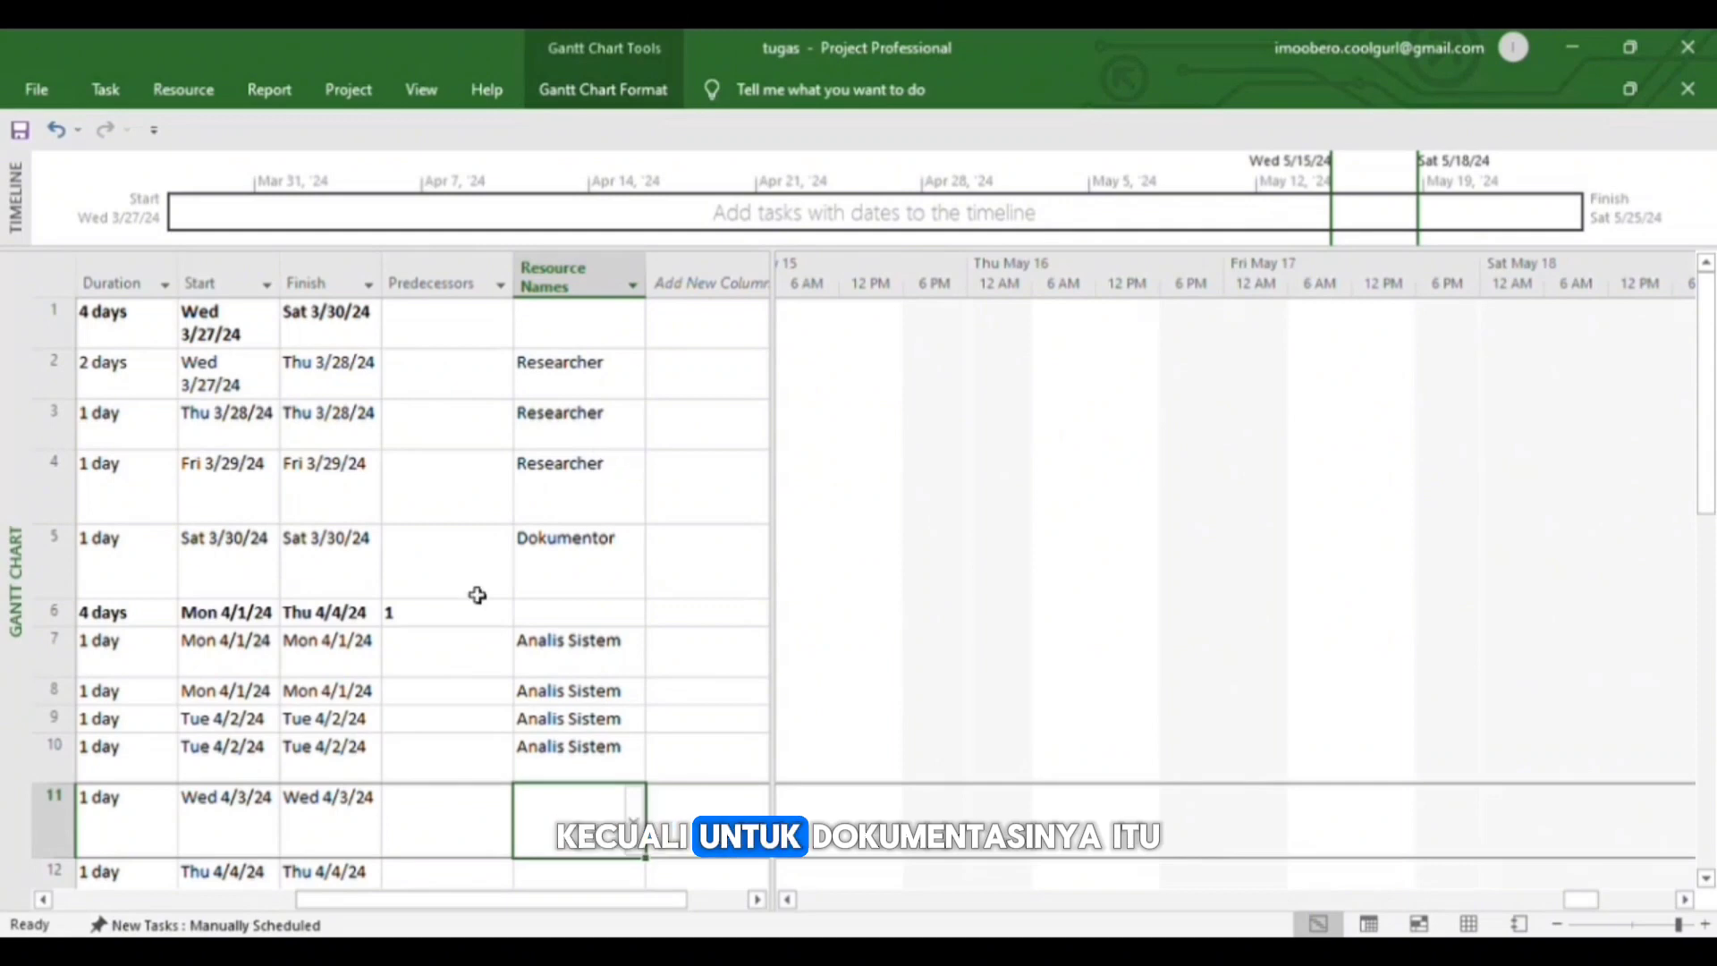
Step: Assign Analis Sistem to Analisis Kebutuhan Sistem and Dokumentor to Dokumentasi Analisa Kebutuhan Sistem
scroll(475, 594, left, 3)
scroll(404, 695, right, 3)
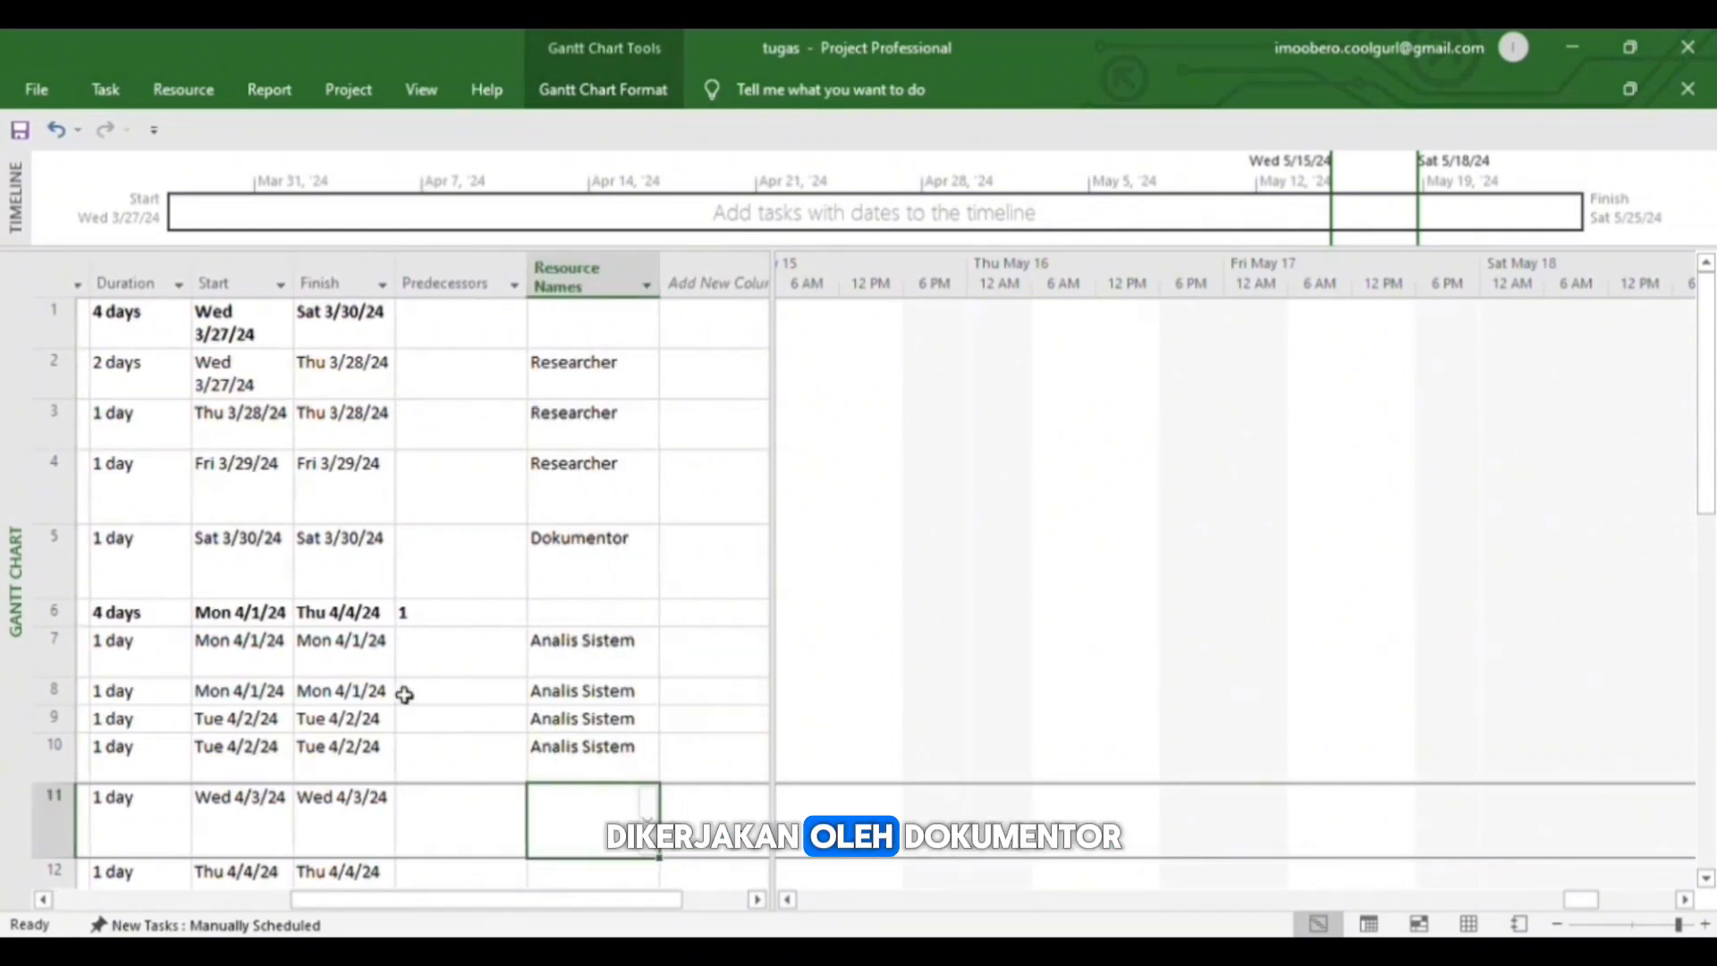
text(Analis Sistem)
key(Return)
text(Dokumentor)
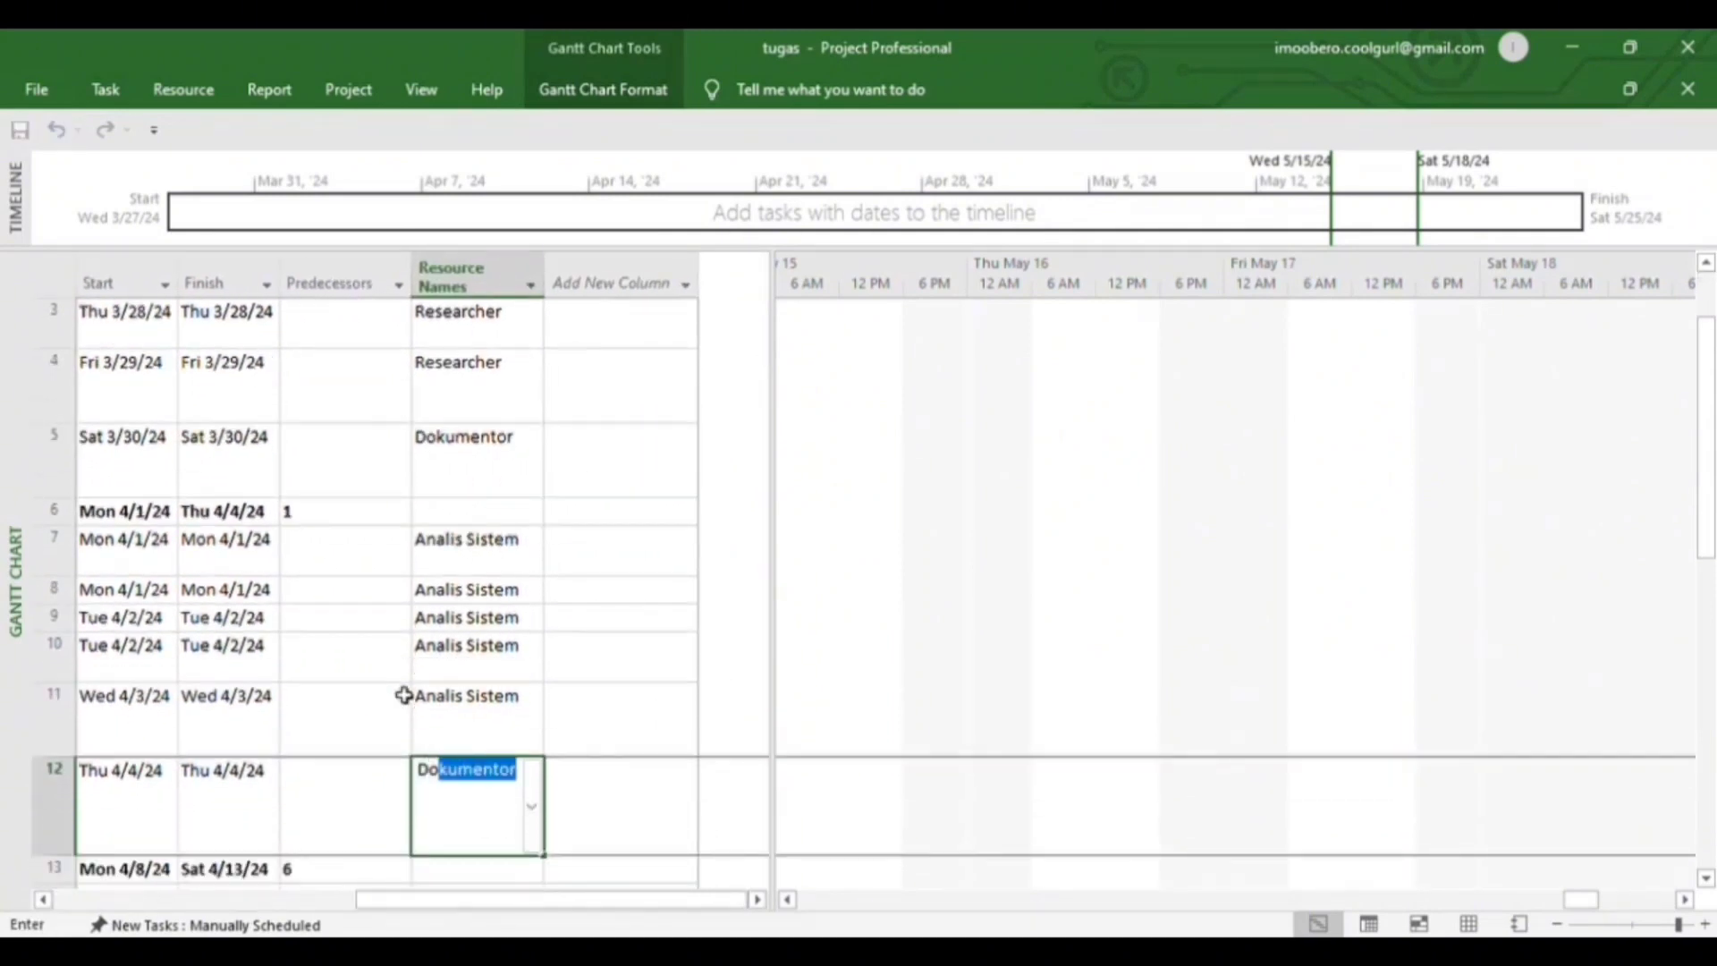
key(Return)
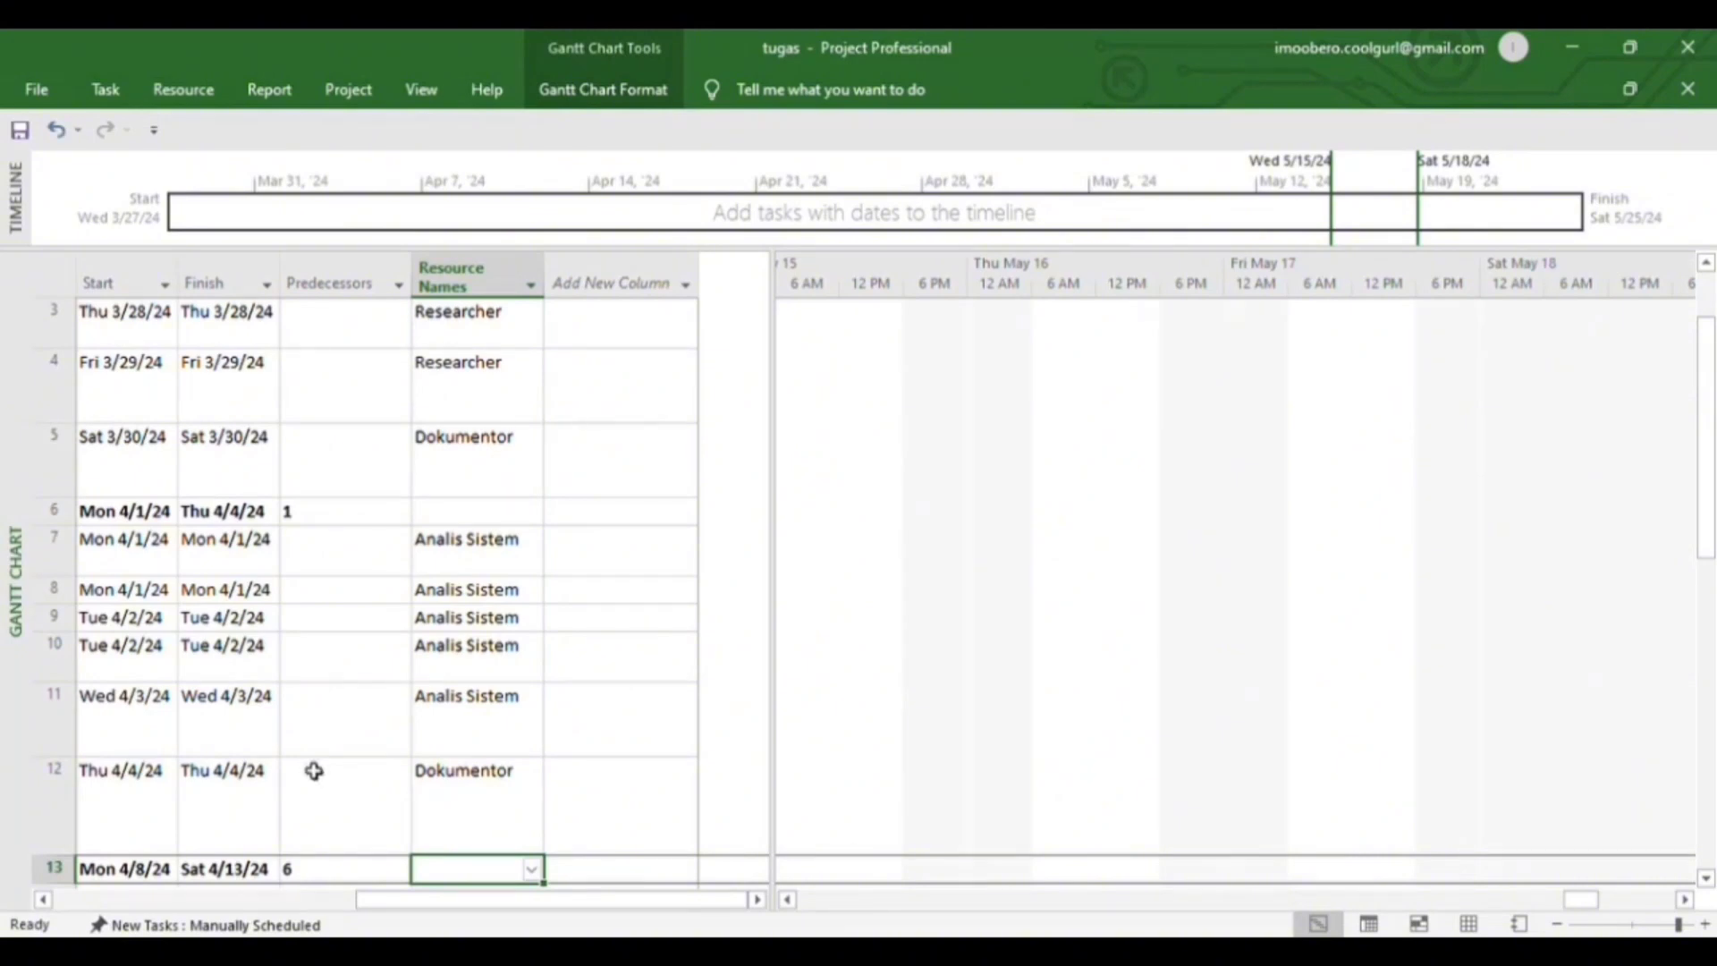
Step: Assign Desainer to Membuat Desain Hi-Fi and Membuat Prototipe, and Dokumentor to Dokumentasi Desain Aplikasi
scroll(314, 771, left, 4)
scroll(314, 770, right, 1)
scroll(314, 771, down, 1)
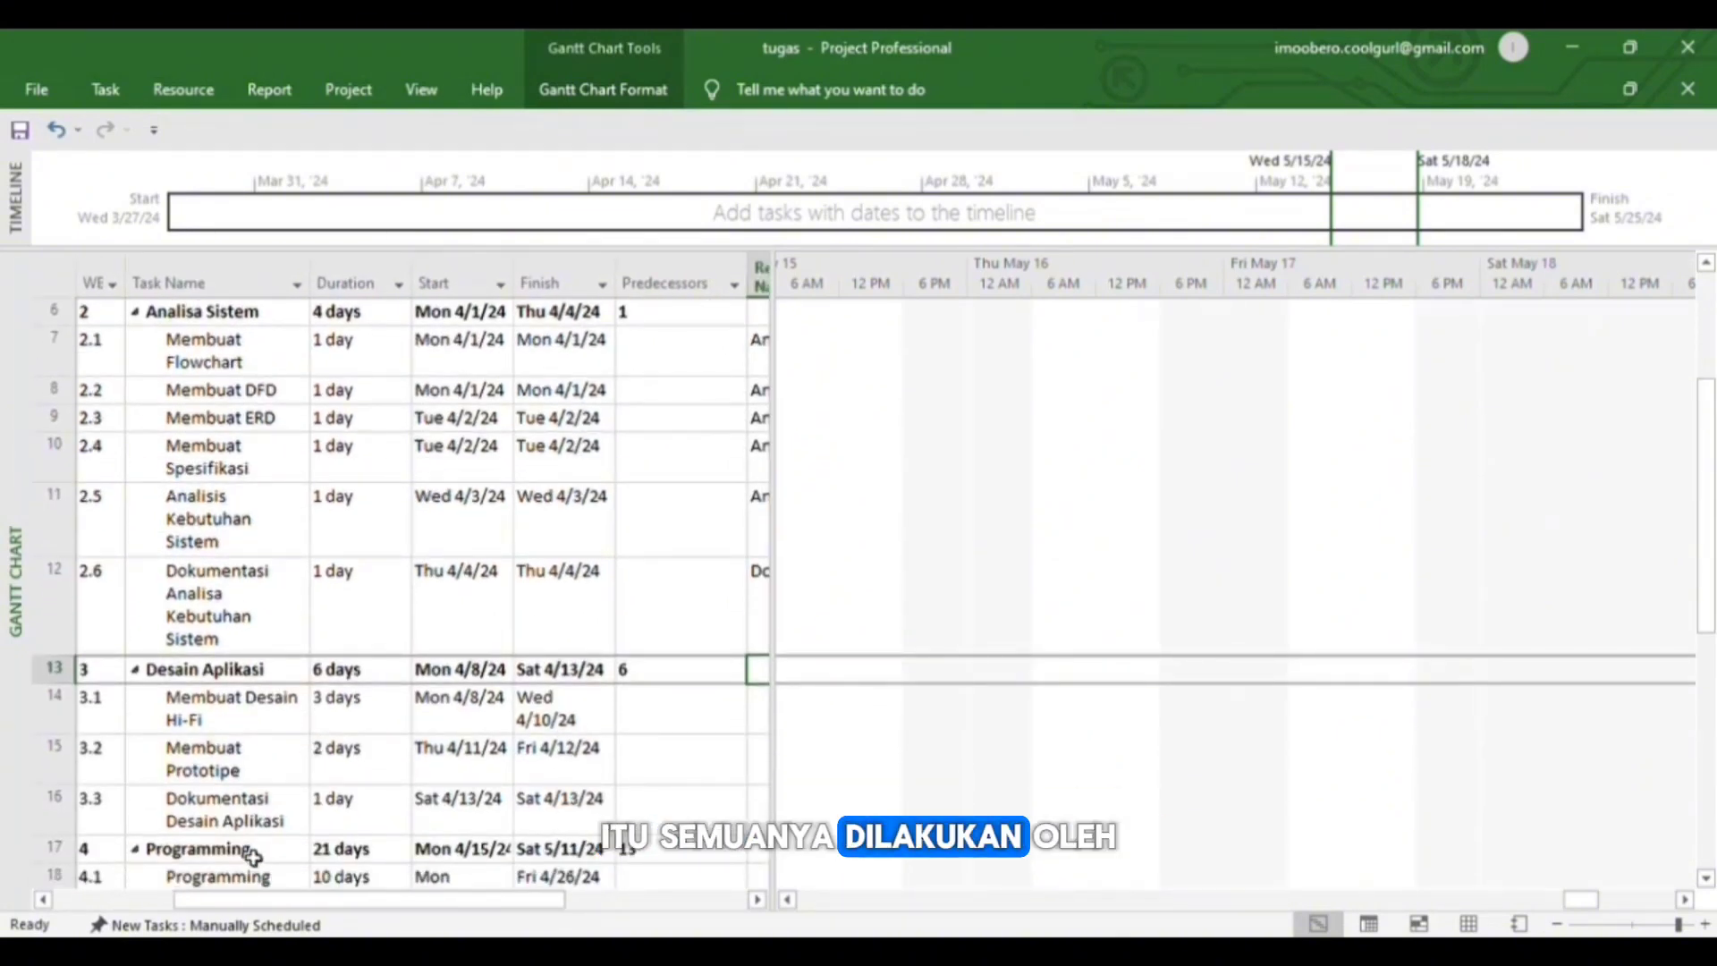
scroll(411, 786, right, 3)
click(568, 722)
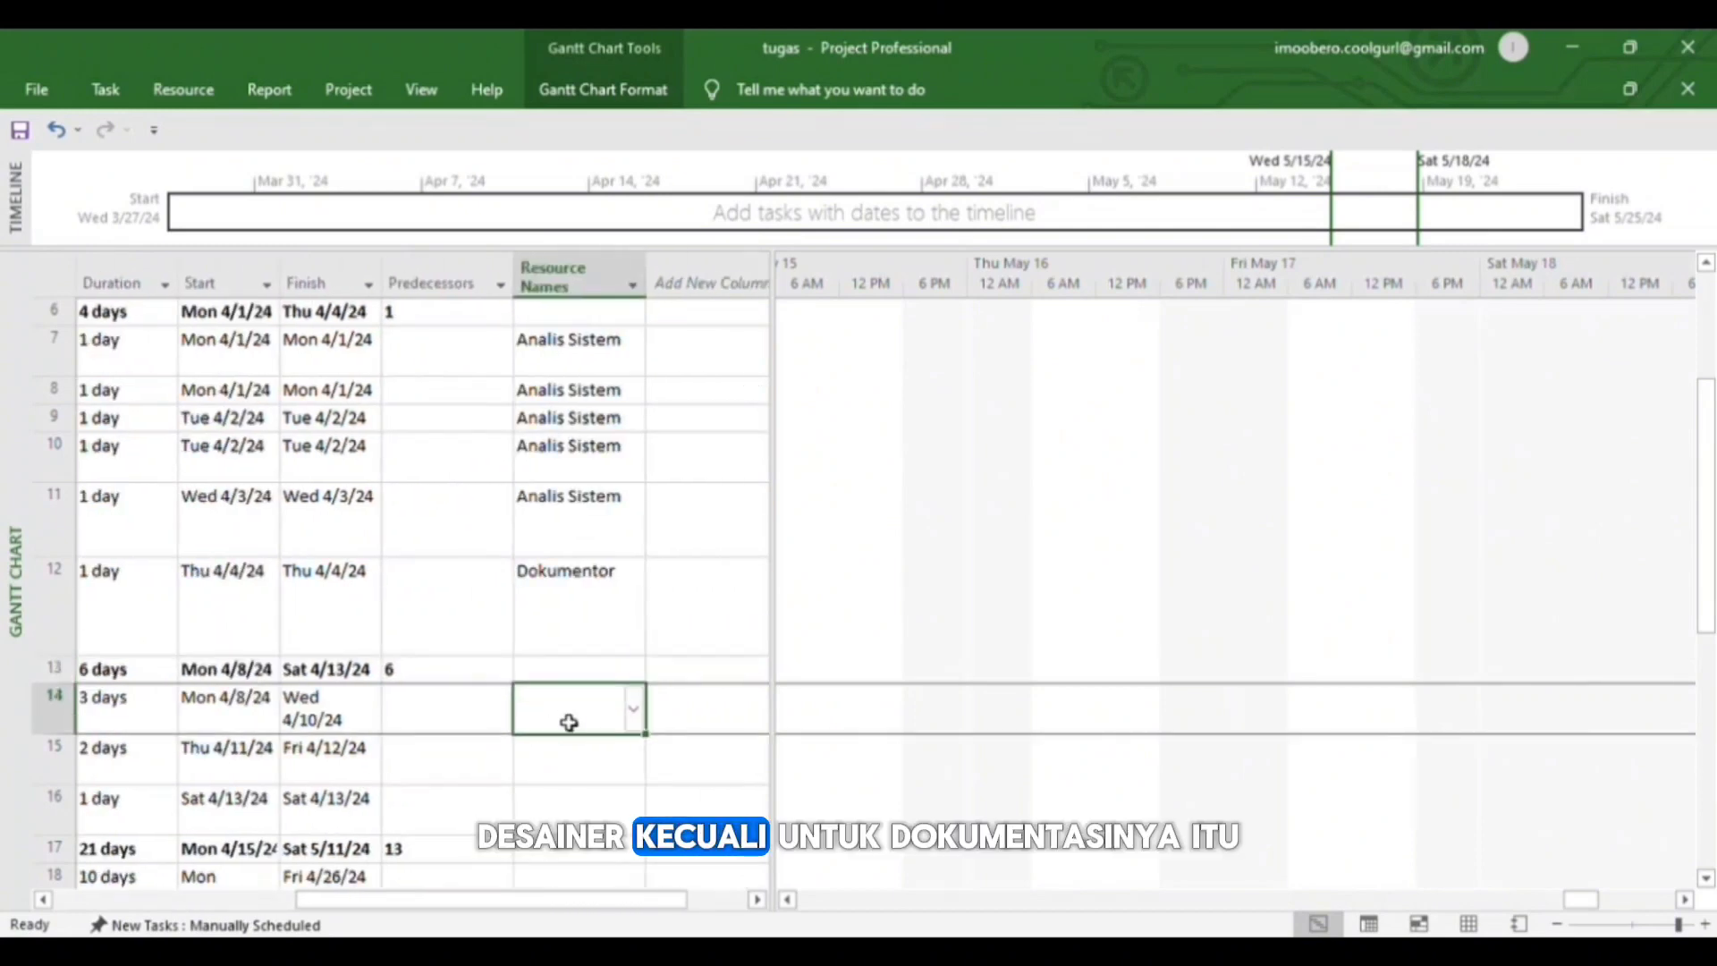
text(Desainer)
key(Return)
text(Desainer)
key(Return)
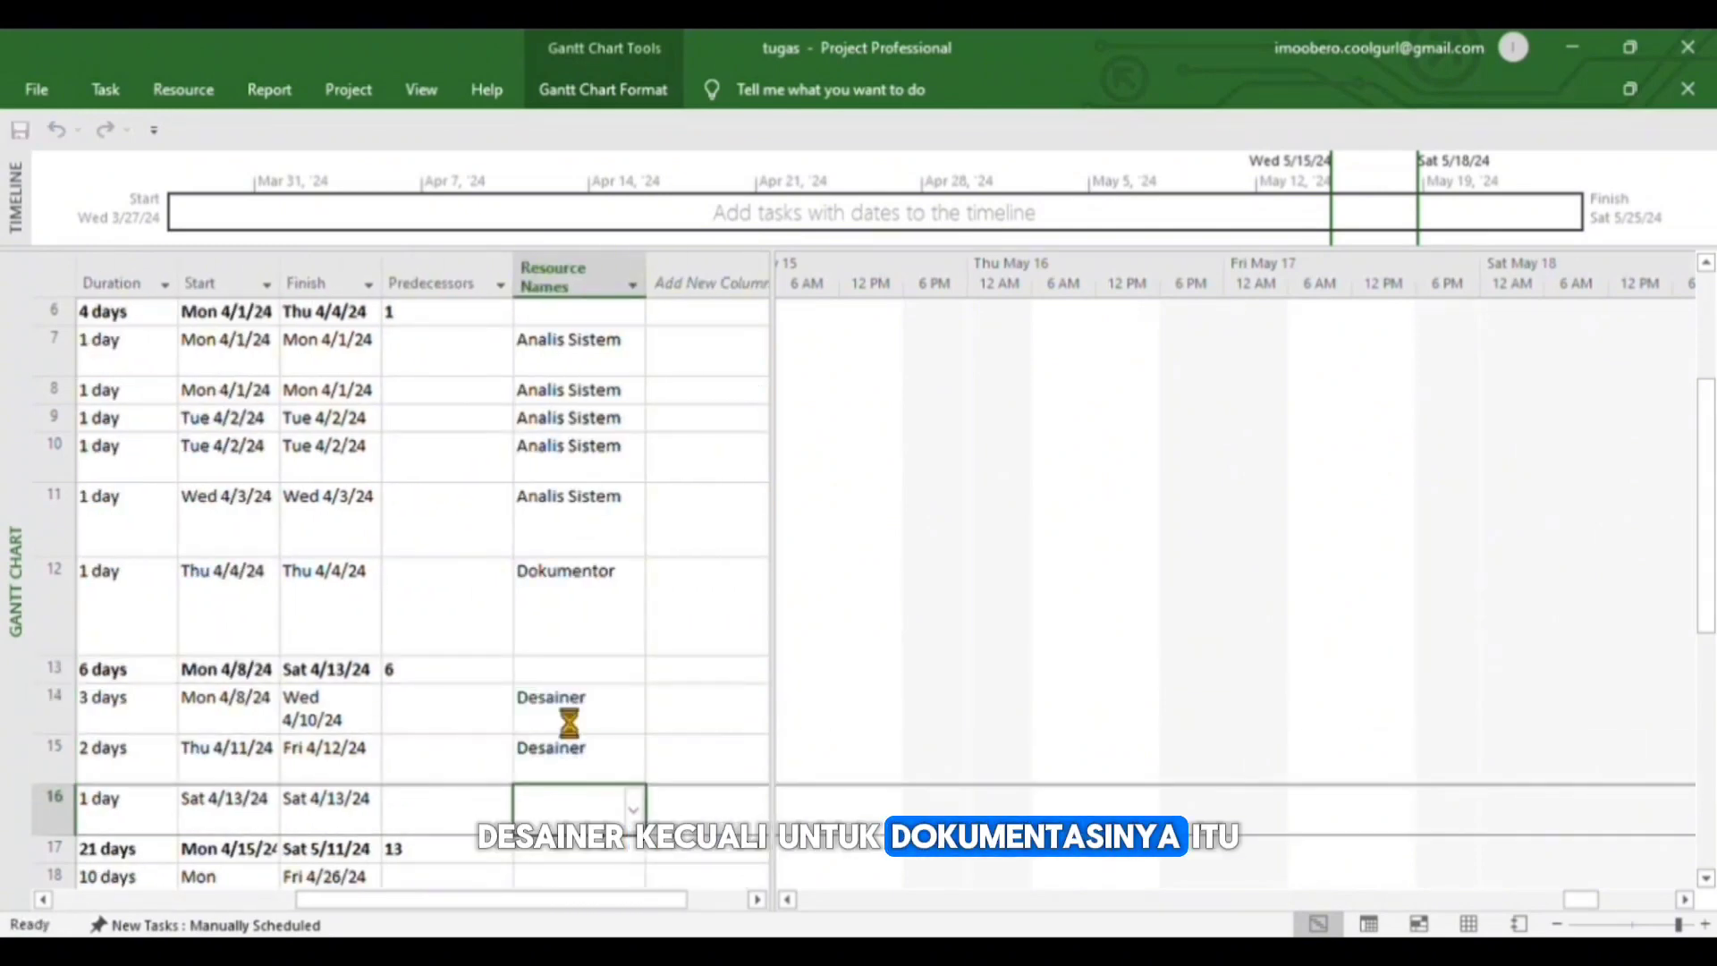
text(Dokumentor)
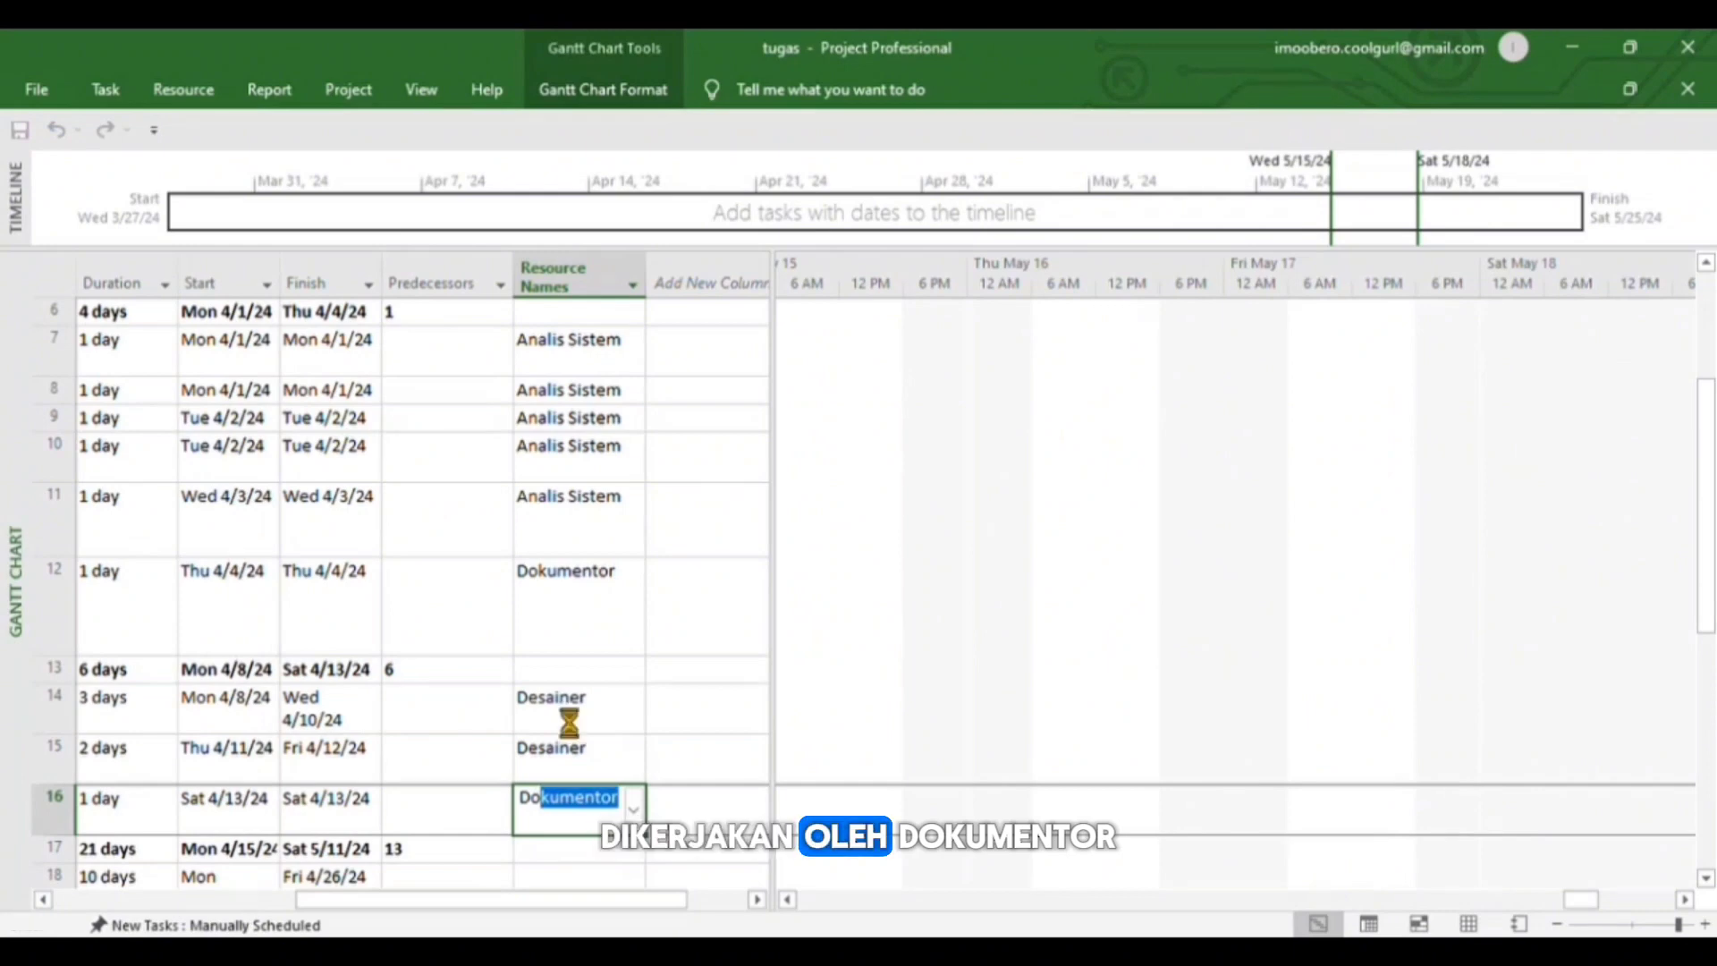
key(Return)
Step: Assign Programmer to Programming FrontEnd and the other 10-day task of the Programming phase
scroll(569, 723, left, 3)
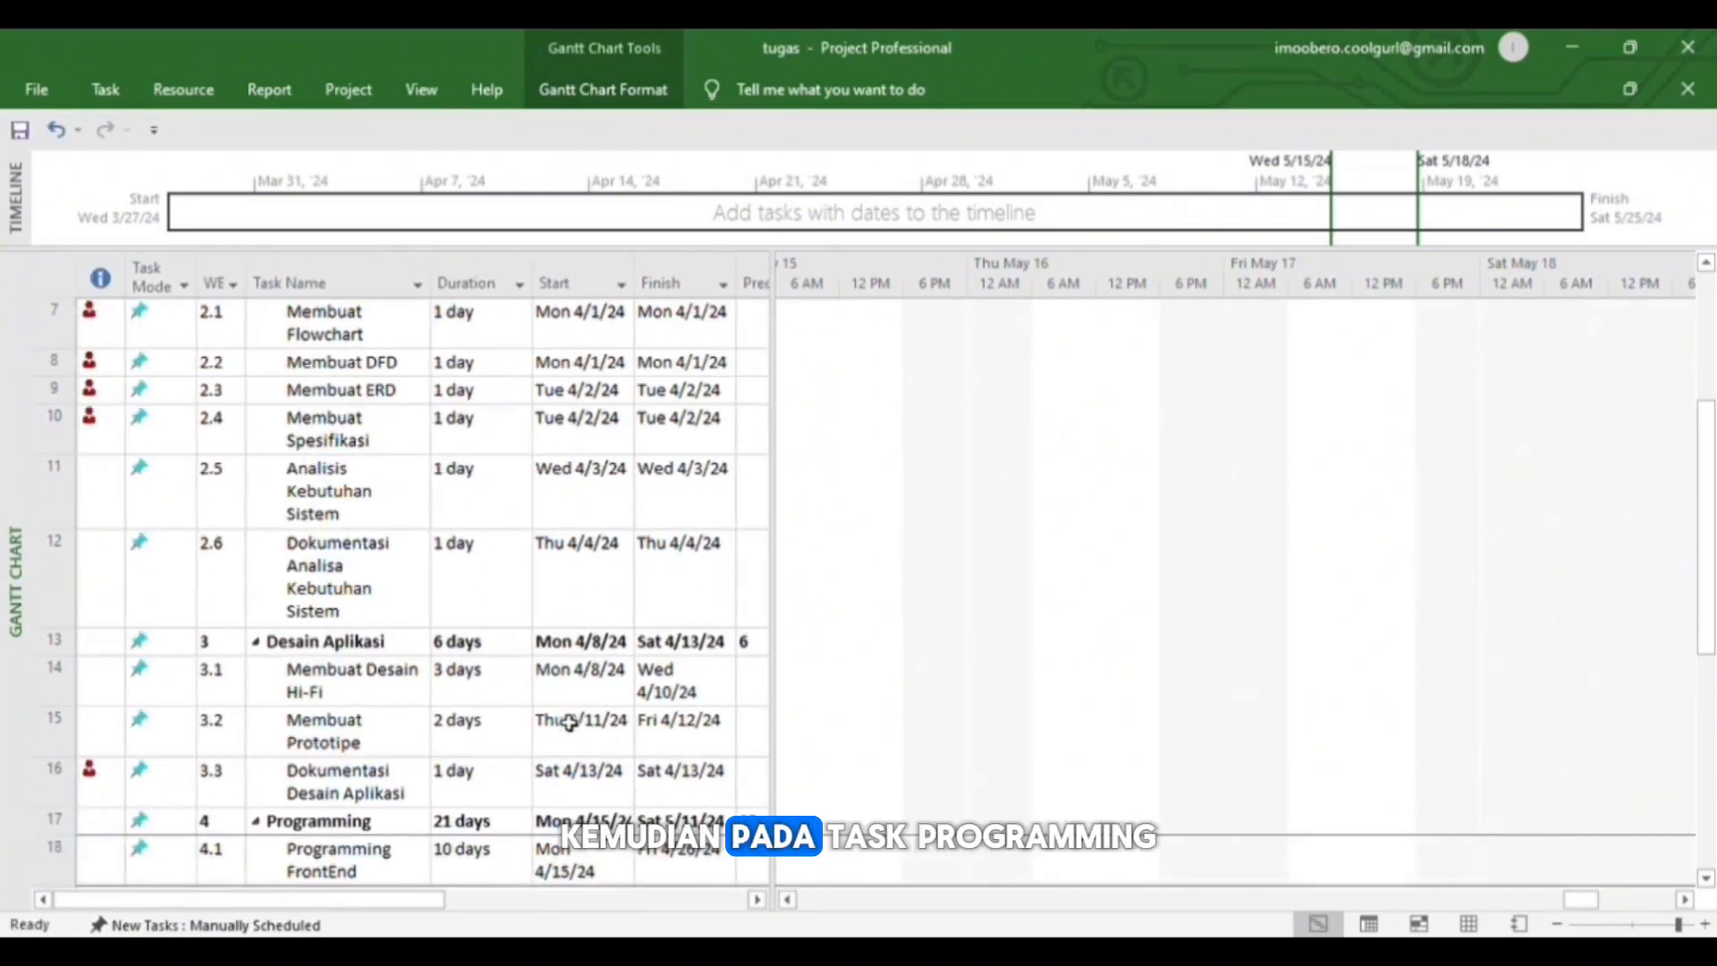
scroll(568, 722, down, 5)
scroll(568, 723, right, 3)
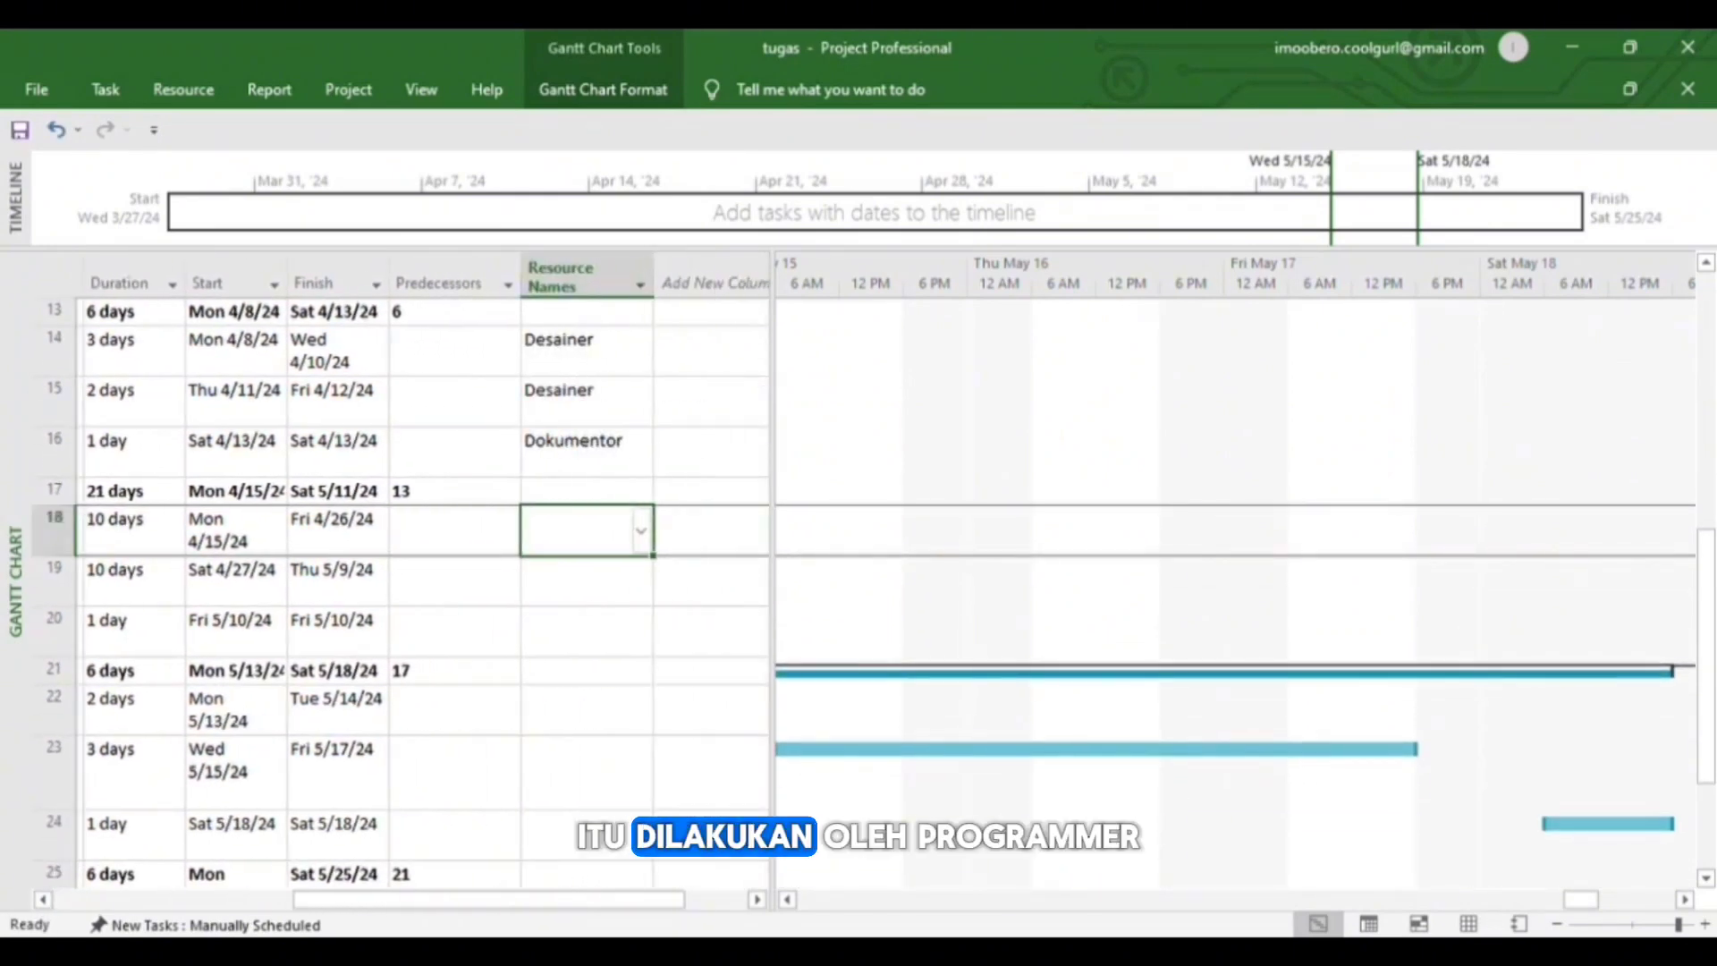
text(Programmer)
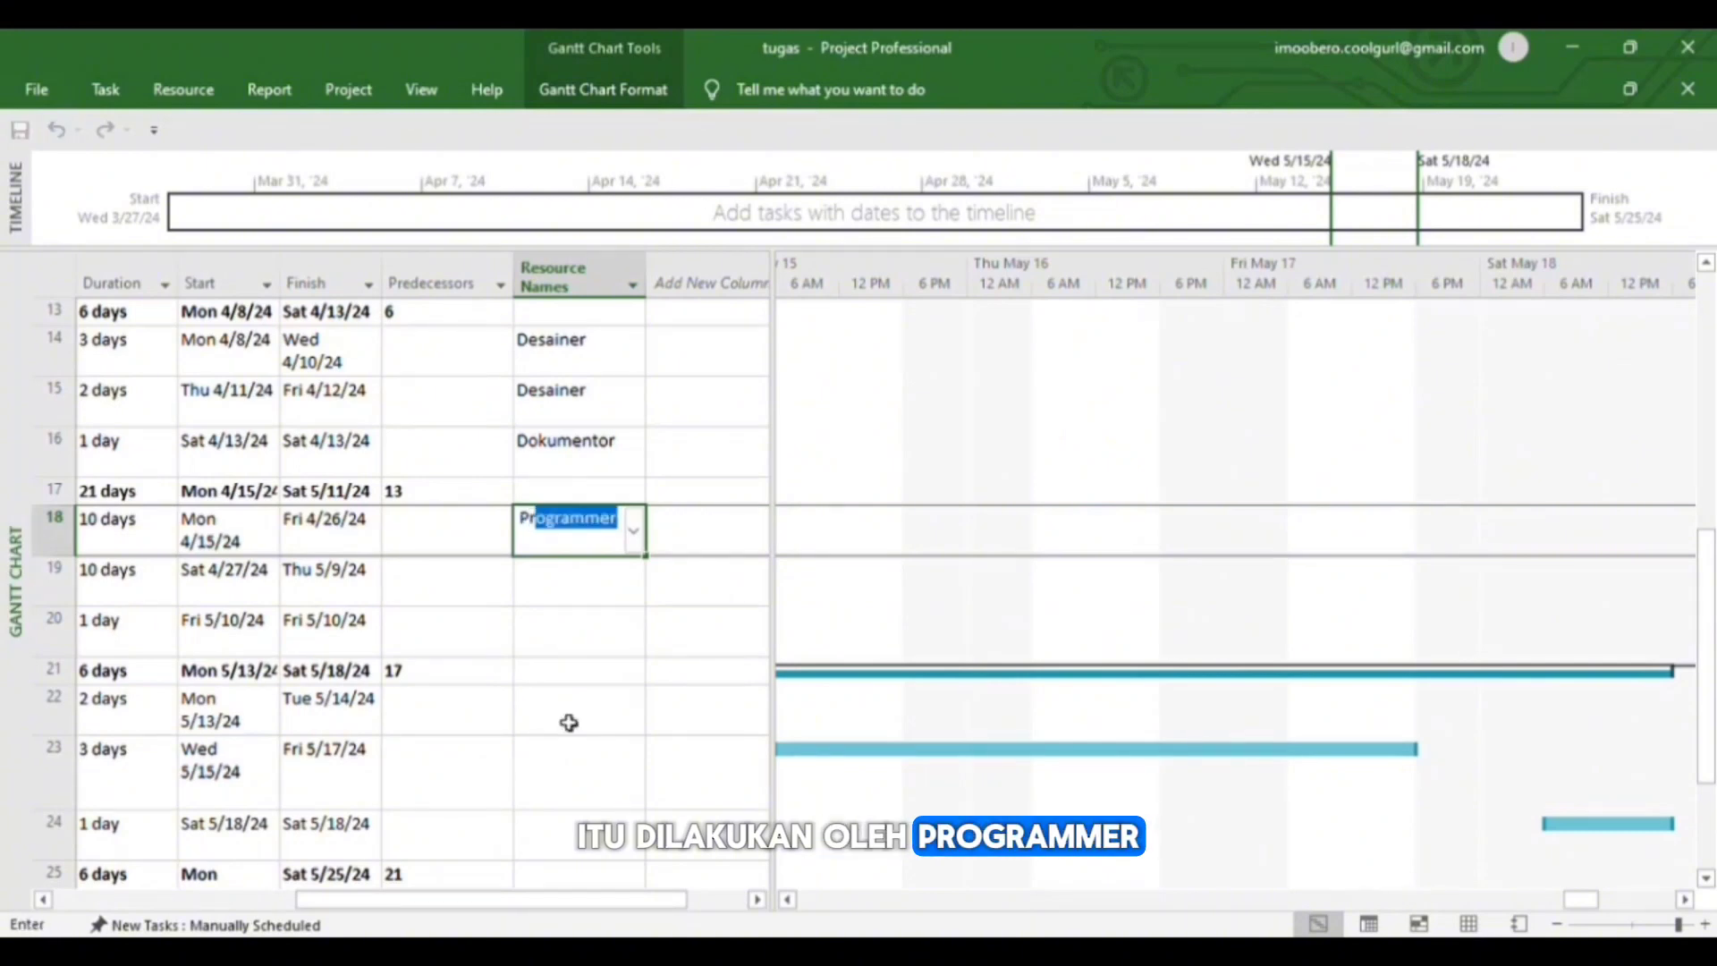
key(Return)
text(Programmer)
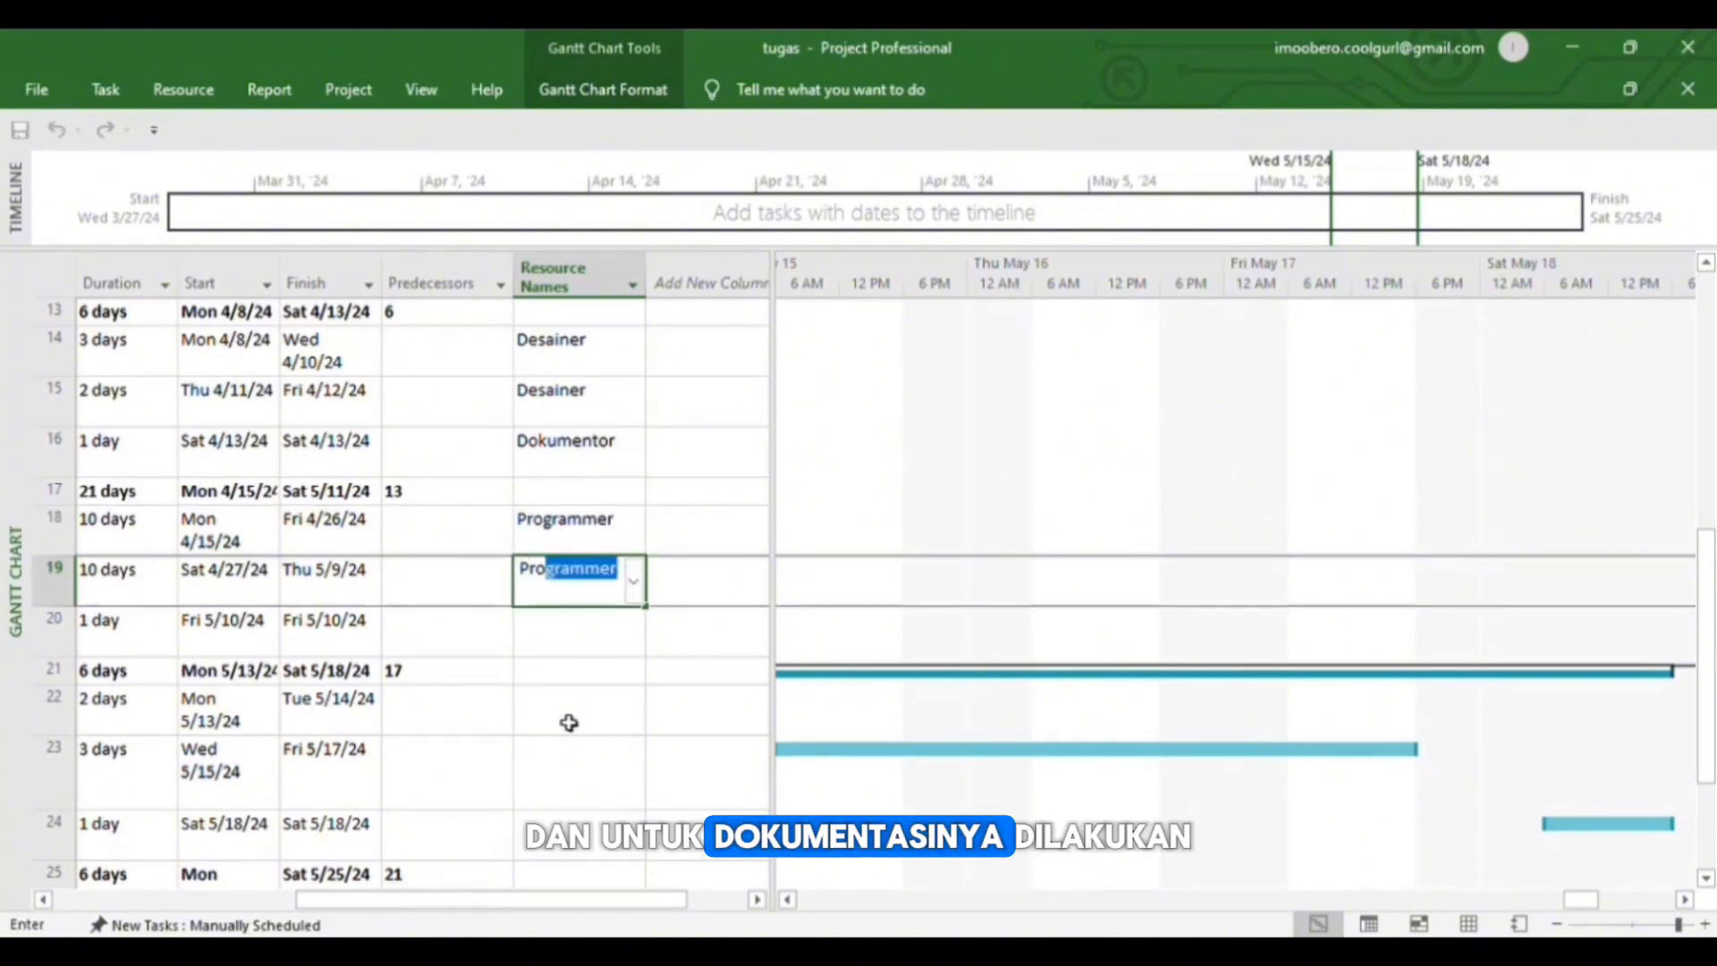
key(Return)
Step: Assign Dokumentor to the one-day task that closes the Programming phase
text(Dokumentor)
key(shift+Tab)
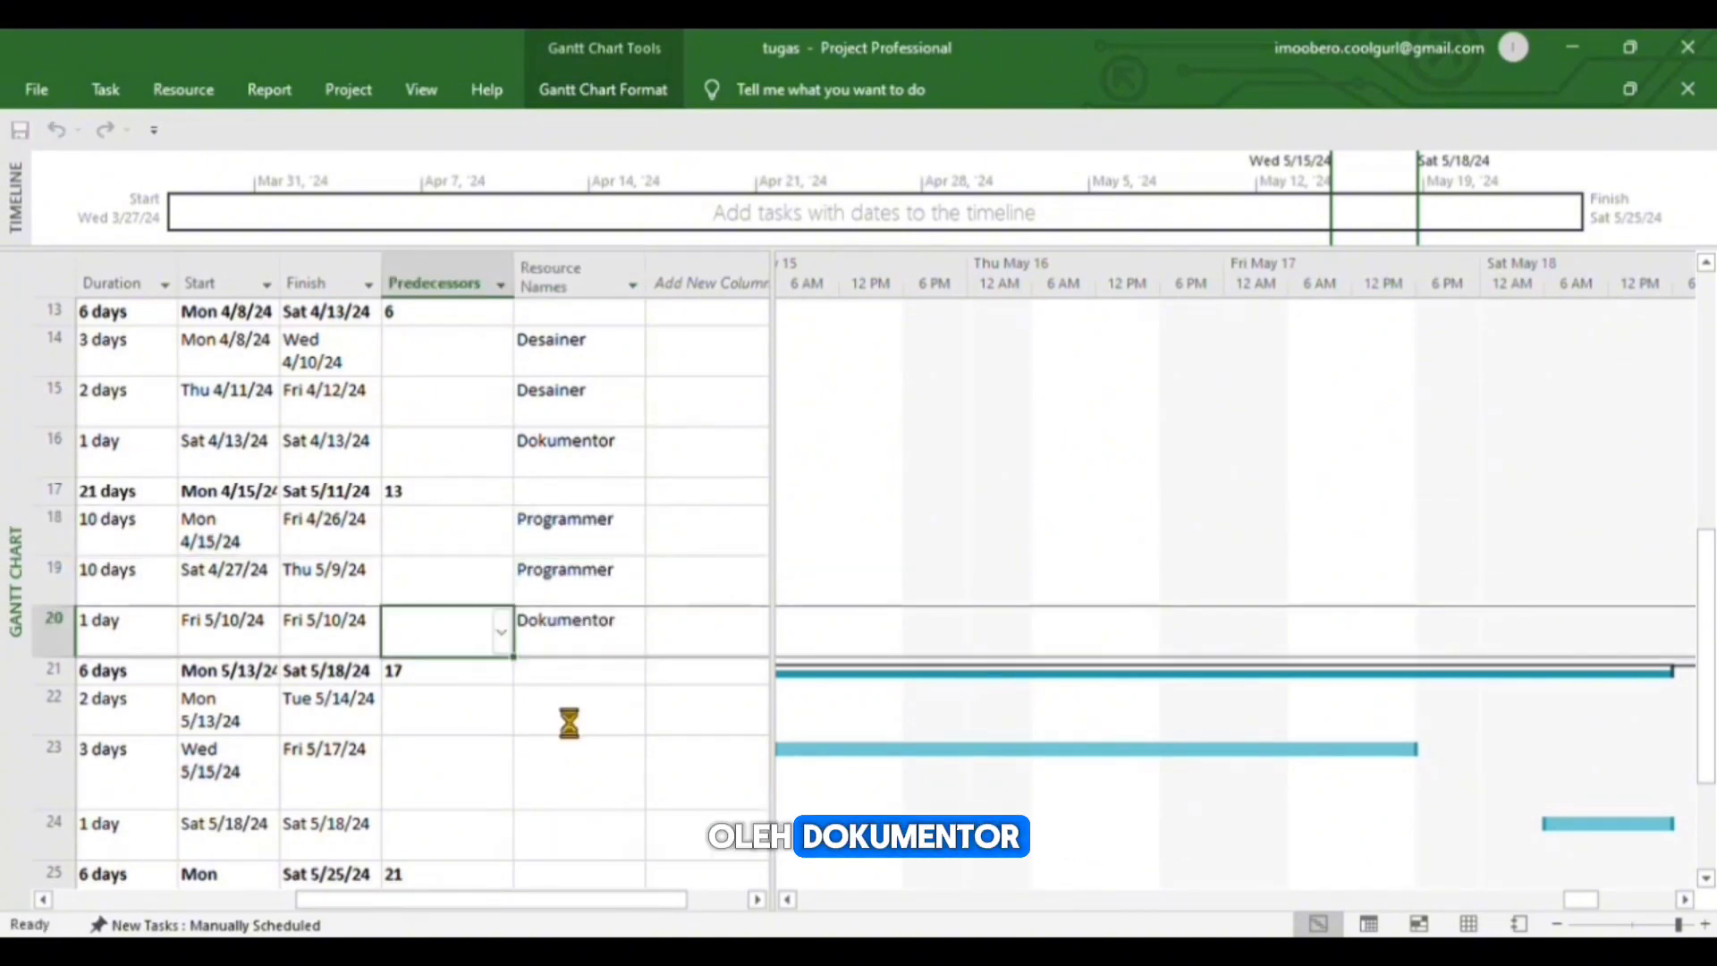
key(shift+Tab)
key(Tab)
key(Tab)
click(569, 723)
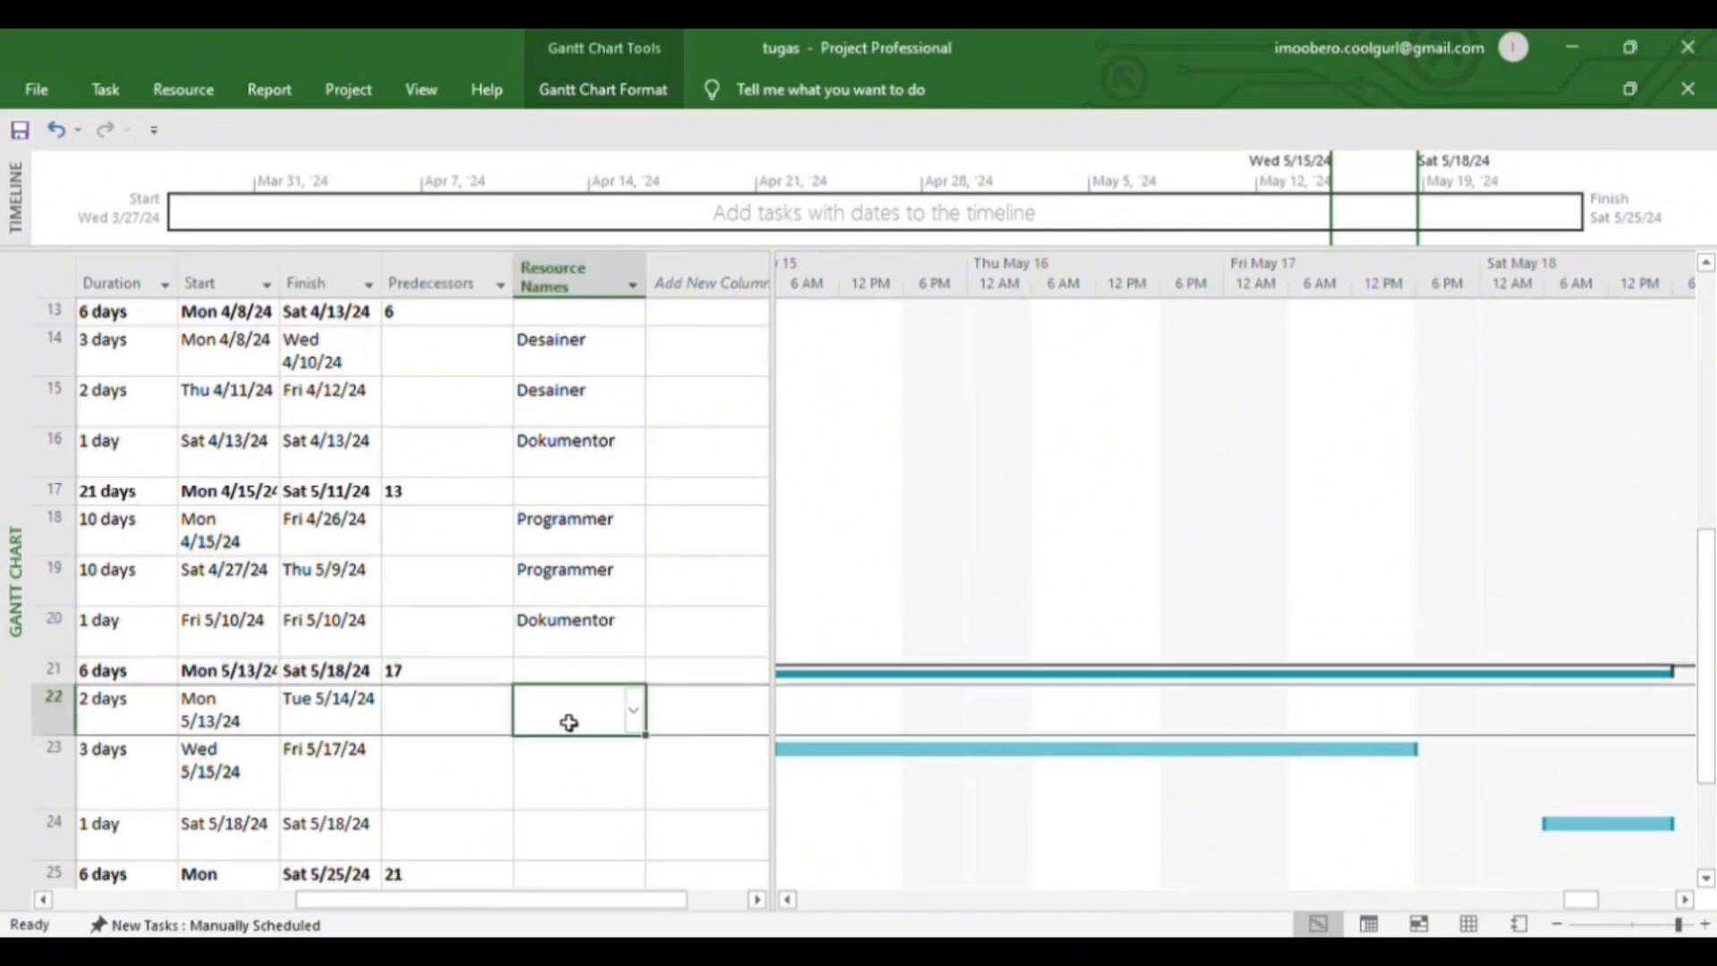
Step: Assign Tester to Melakukan Pengujian and Melakukan Evaluasi Perbaikan in the Testing phase
scroll(568, 723, left, 5)
scroll(569, 722, right, 5)
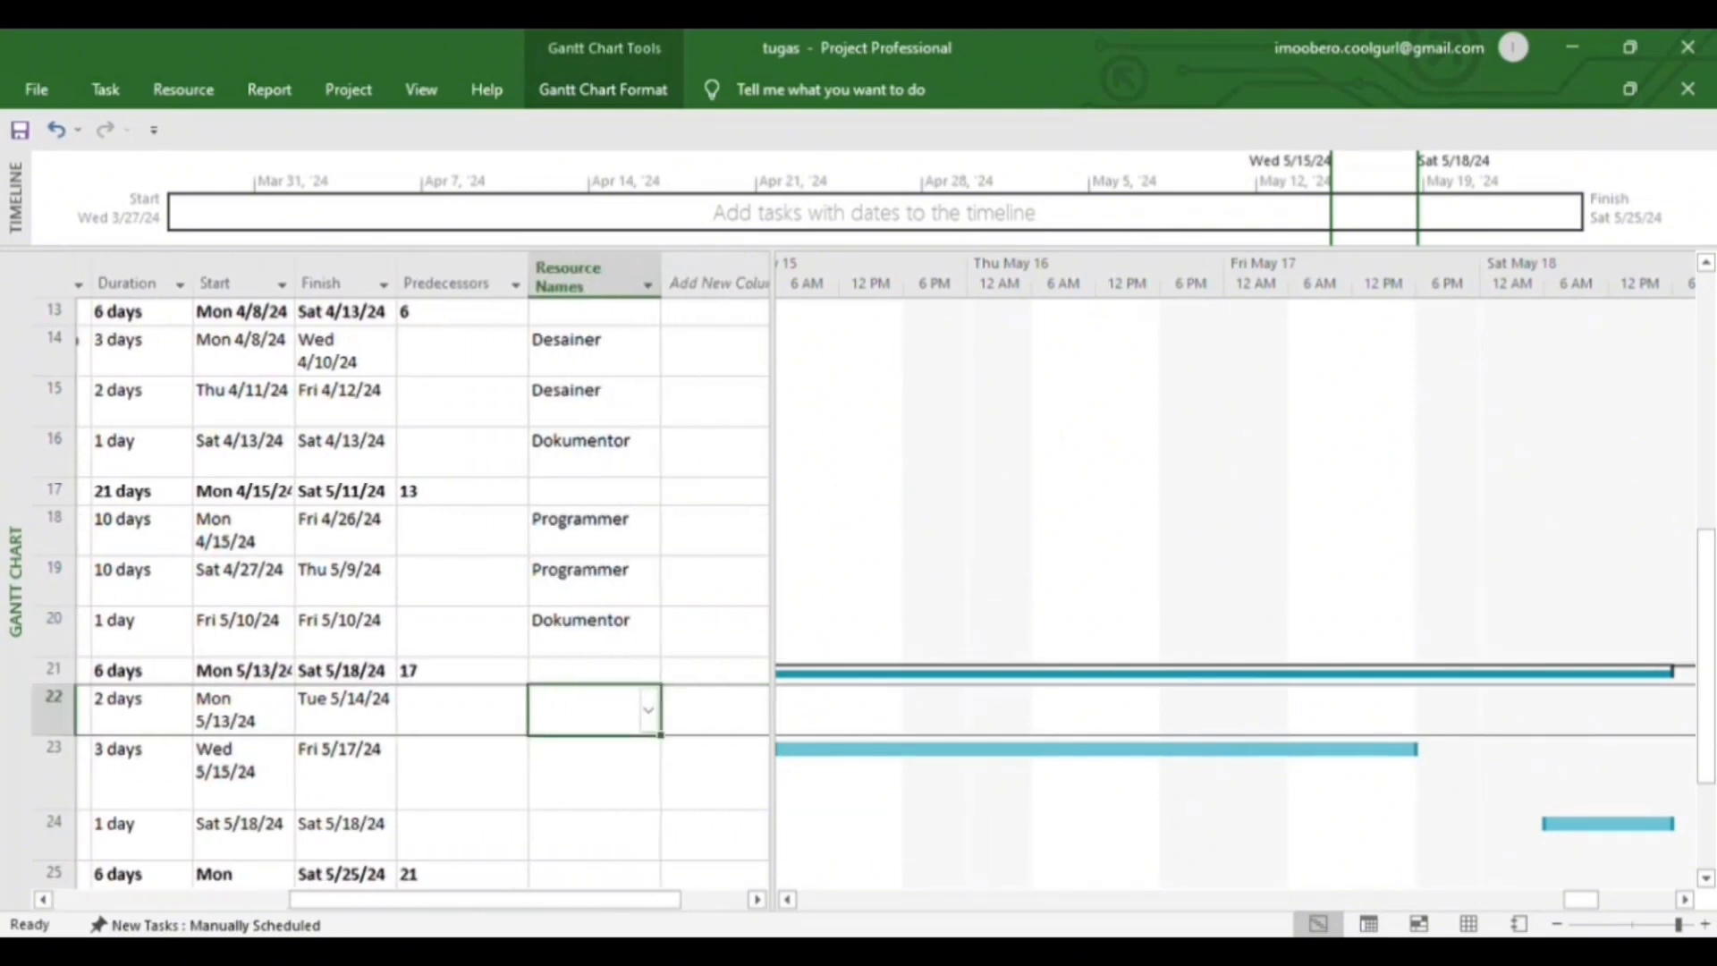
text(Tester)
key(Return)
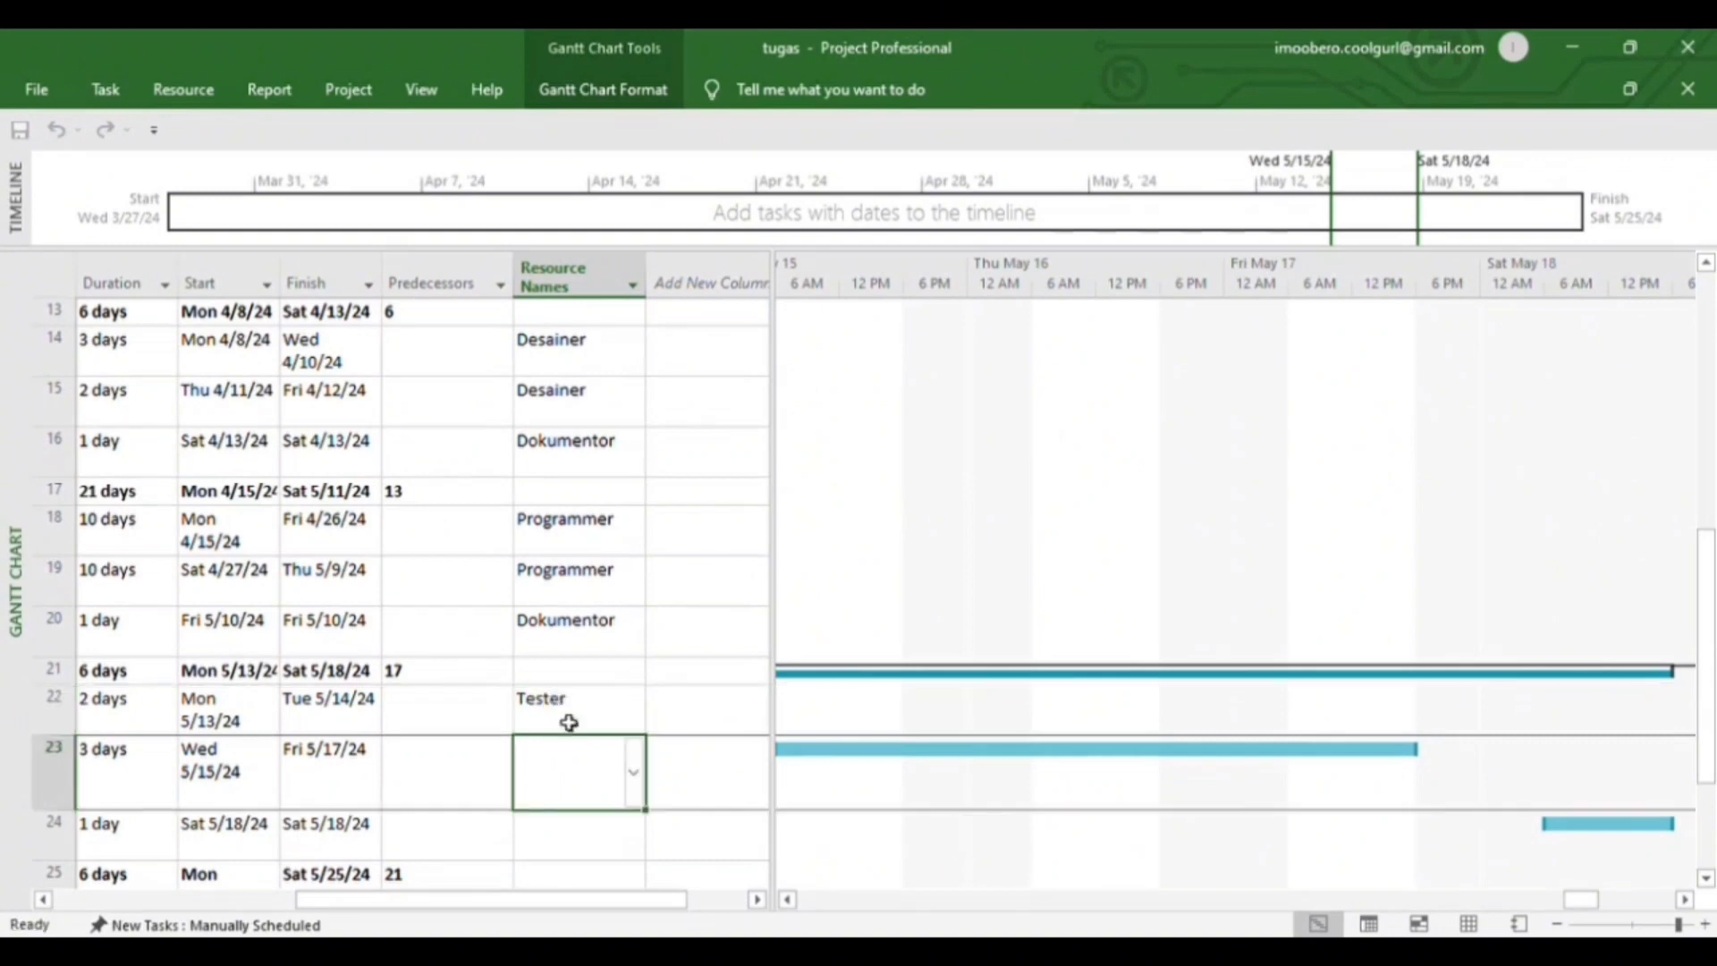
text(Te)
key(Return)
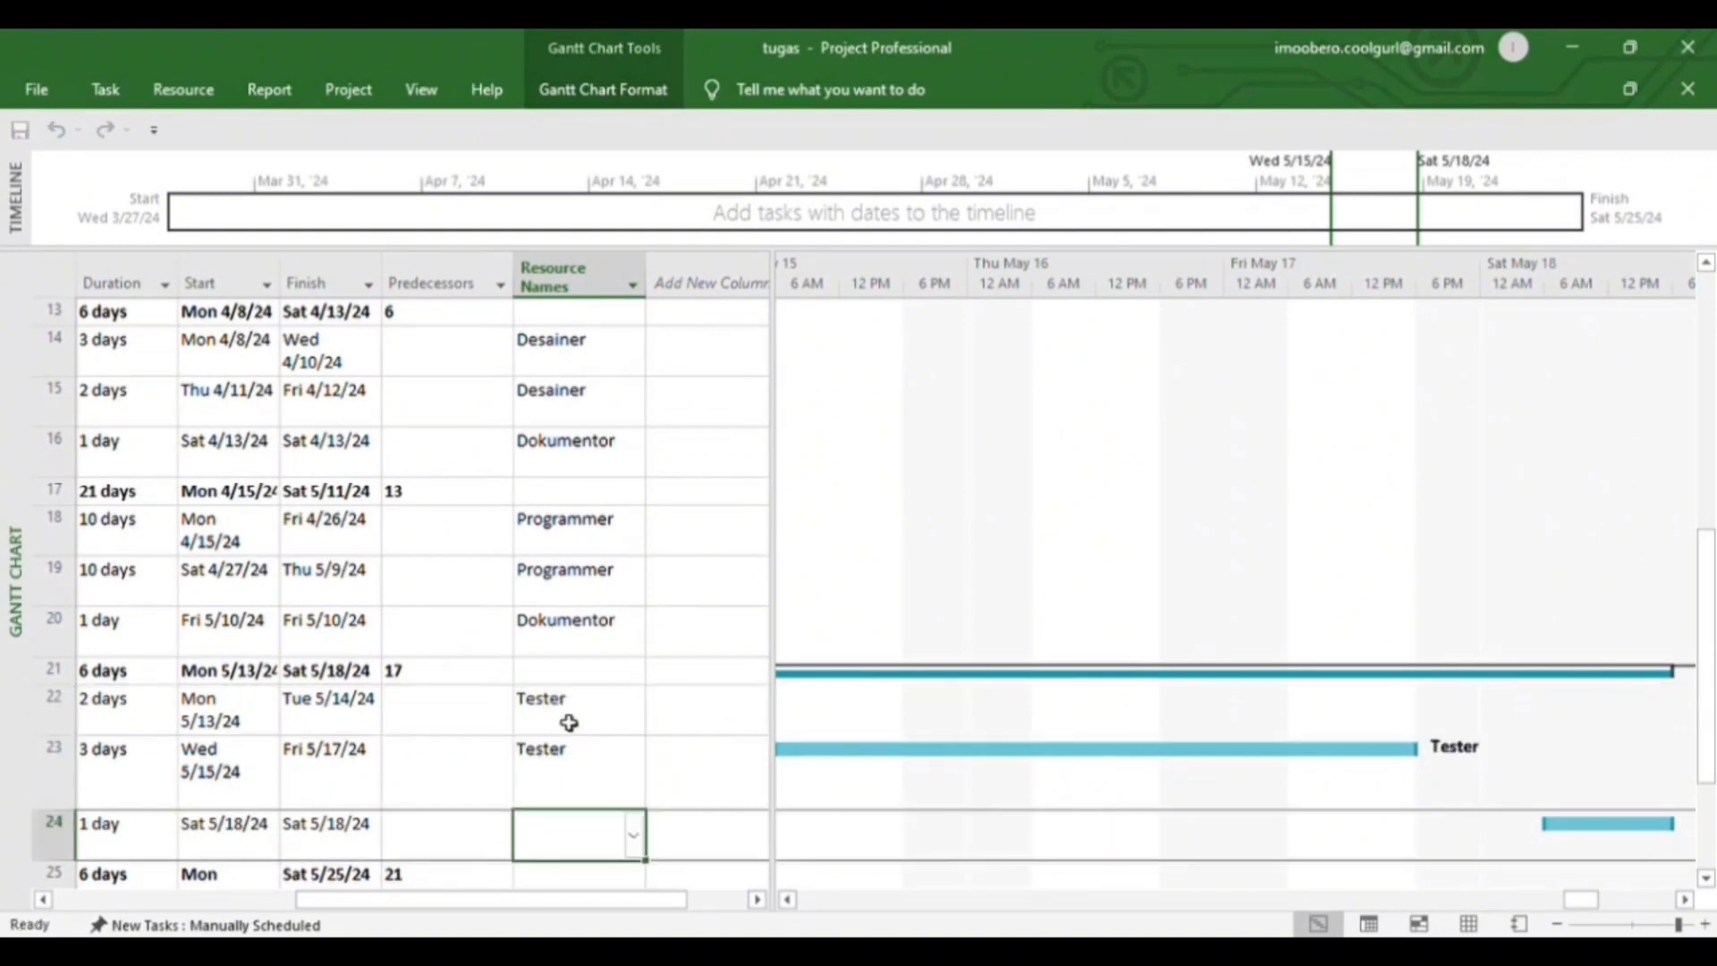
Step: Assign Dokumentor to the Dokumentasi Testing task
scroll(491, 827, left, 5)
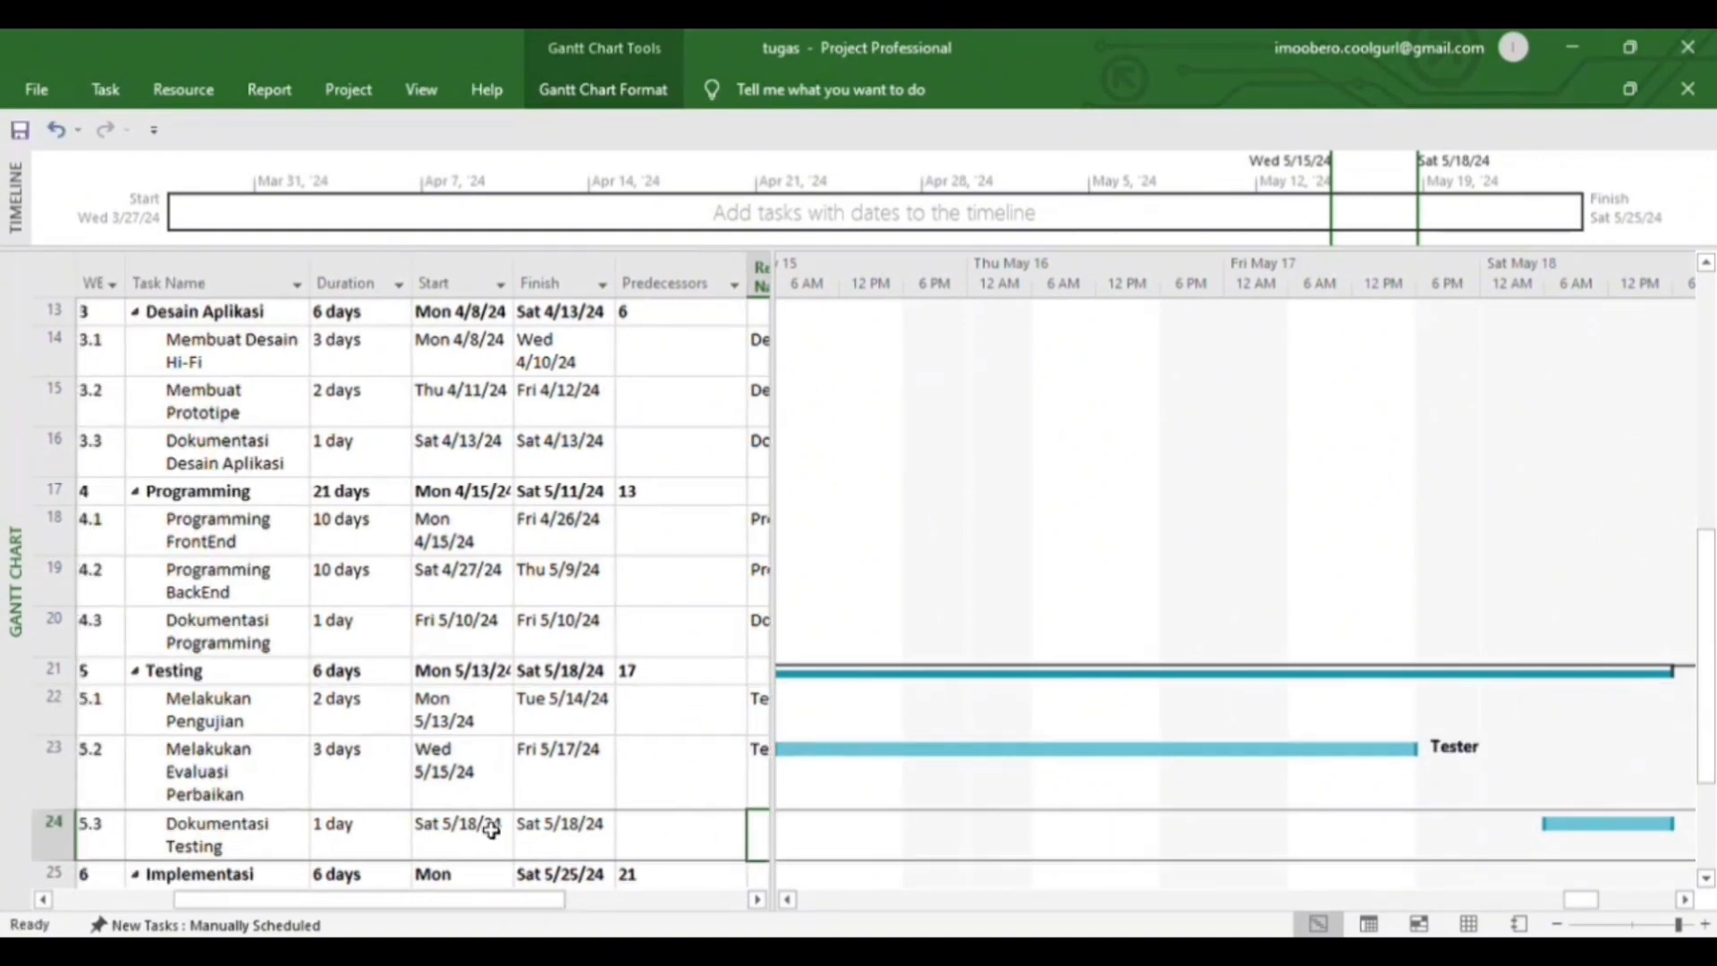
scroll(491, 827, right, 7)
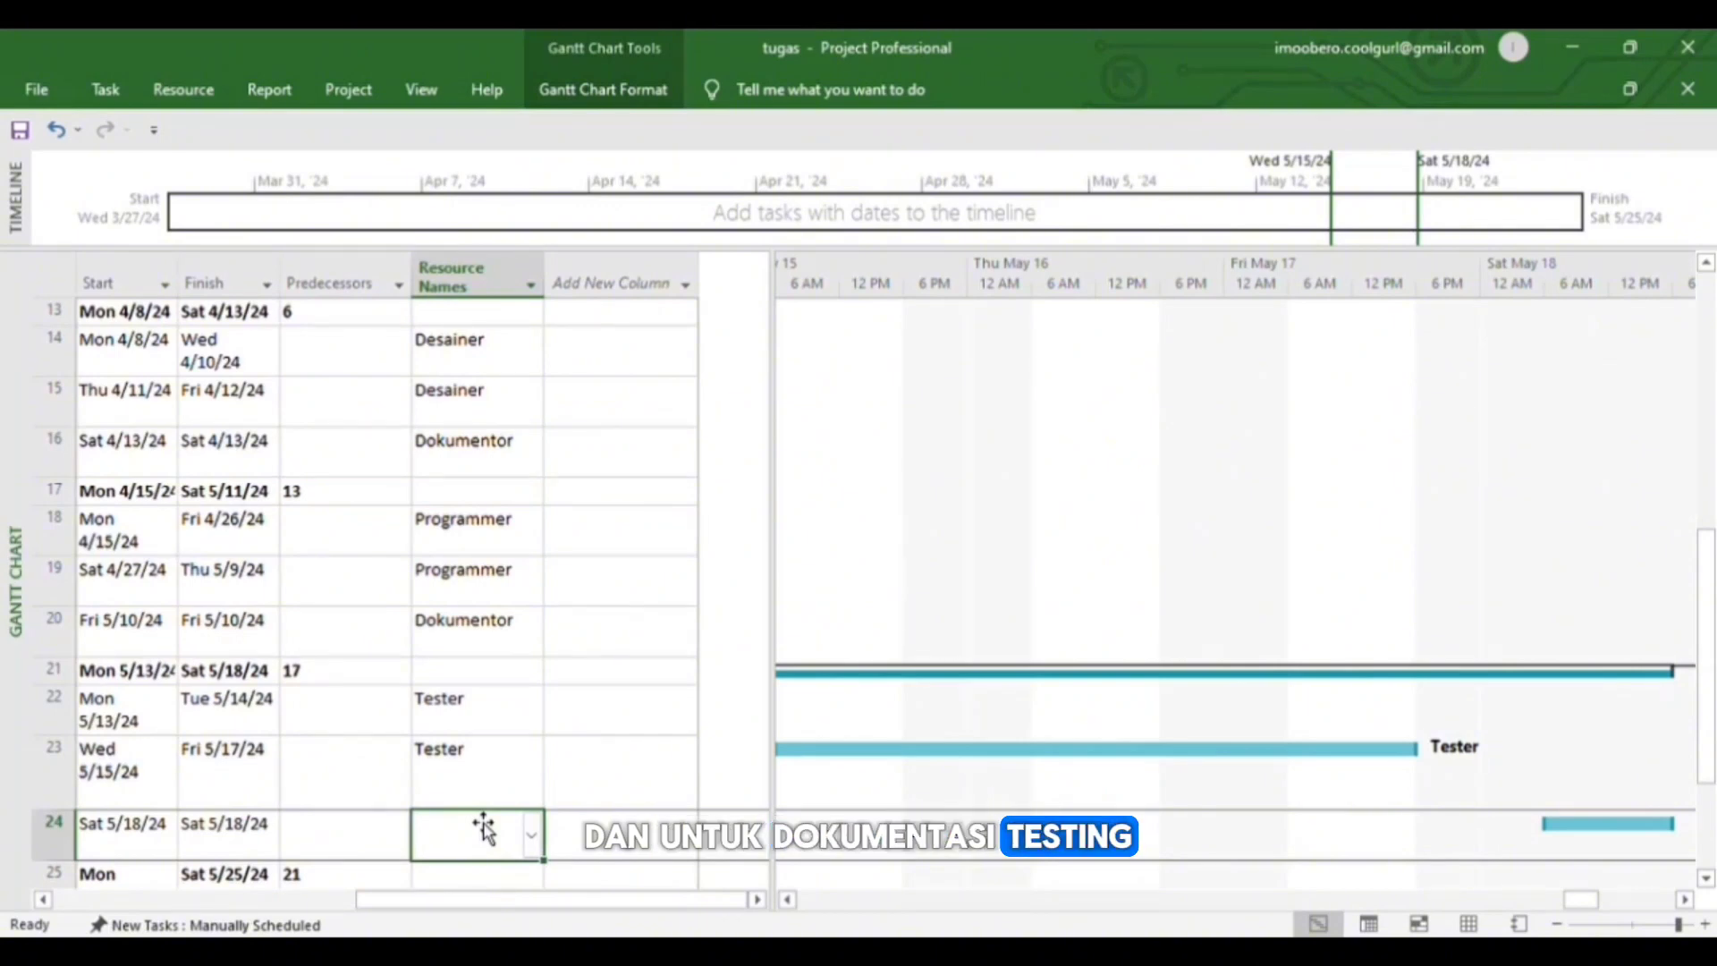
text(S)
key(BackSpace)
text(Dokumentor)
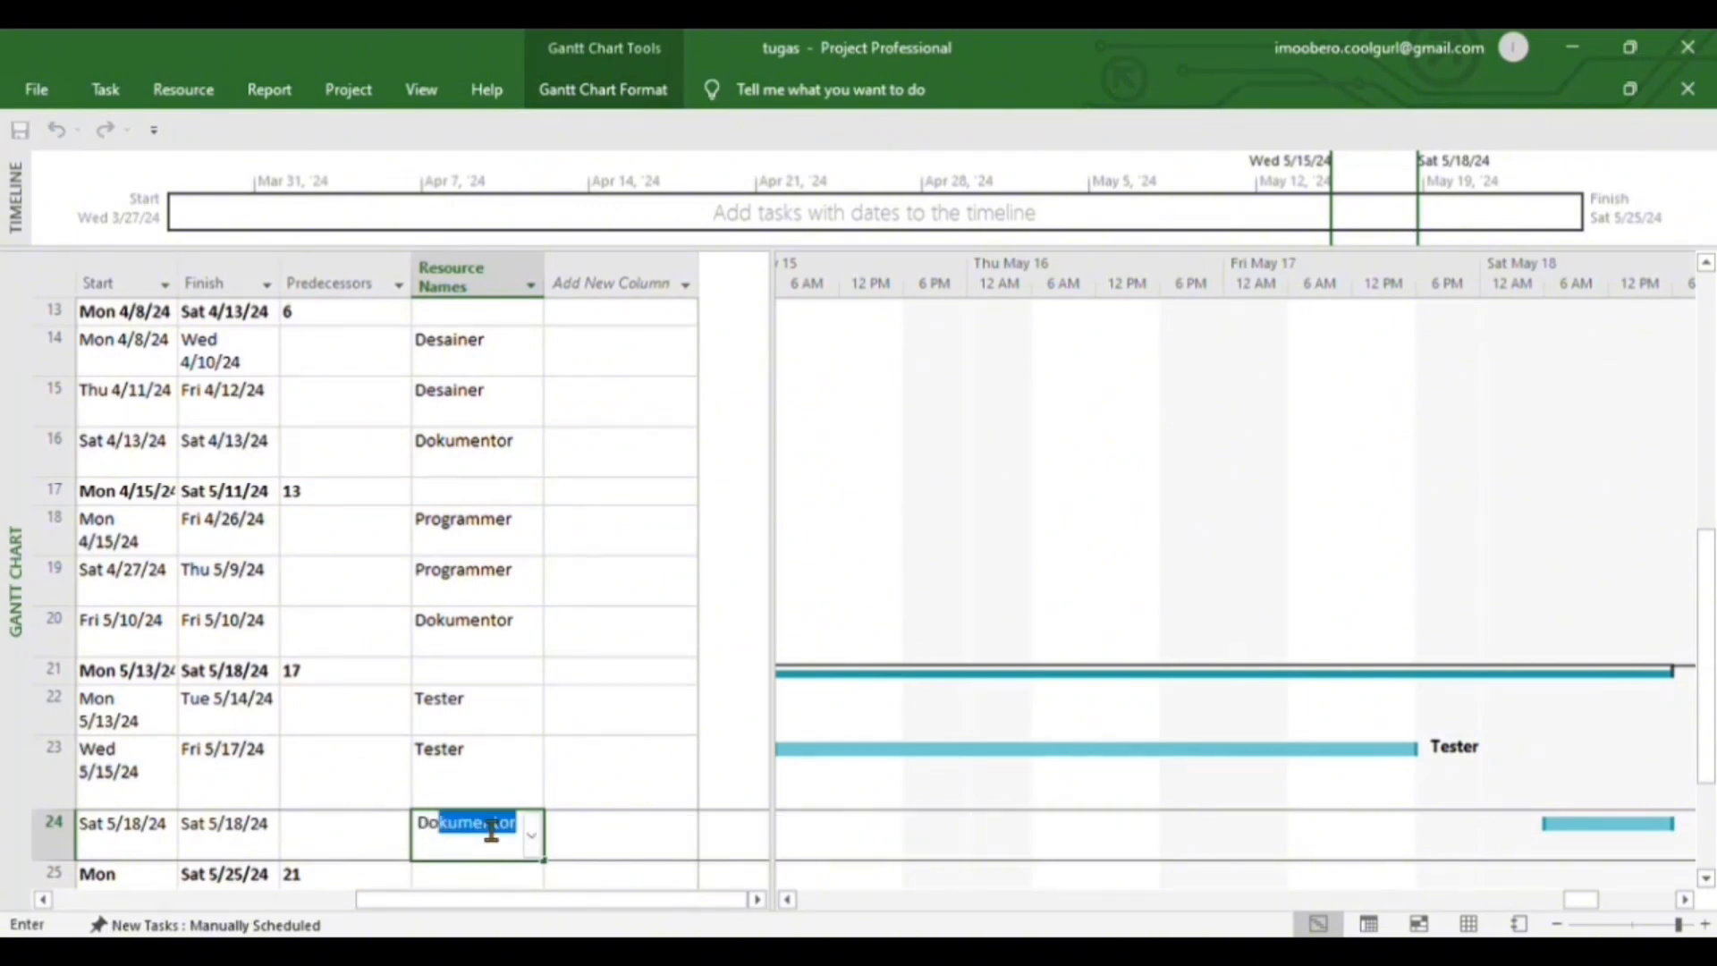
key(Return)
key(Return)
Step: Assign Implementor to Setting Infrastruktur, Konfigurasi Server and Instalasi Peluncuran Program in the Implementasi Program phase
scroll(490, 830, left, 5)
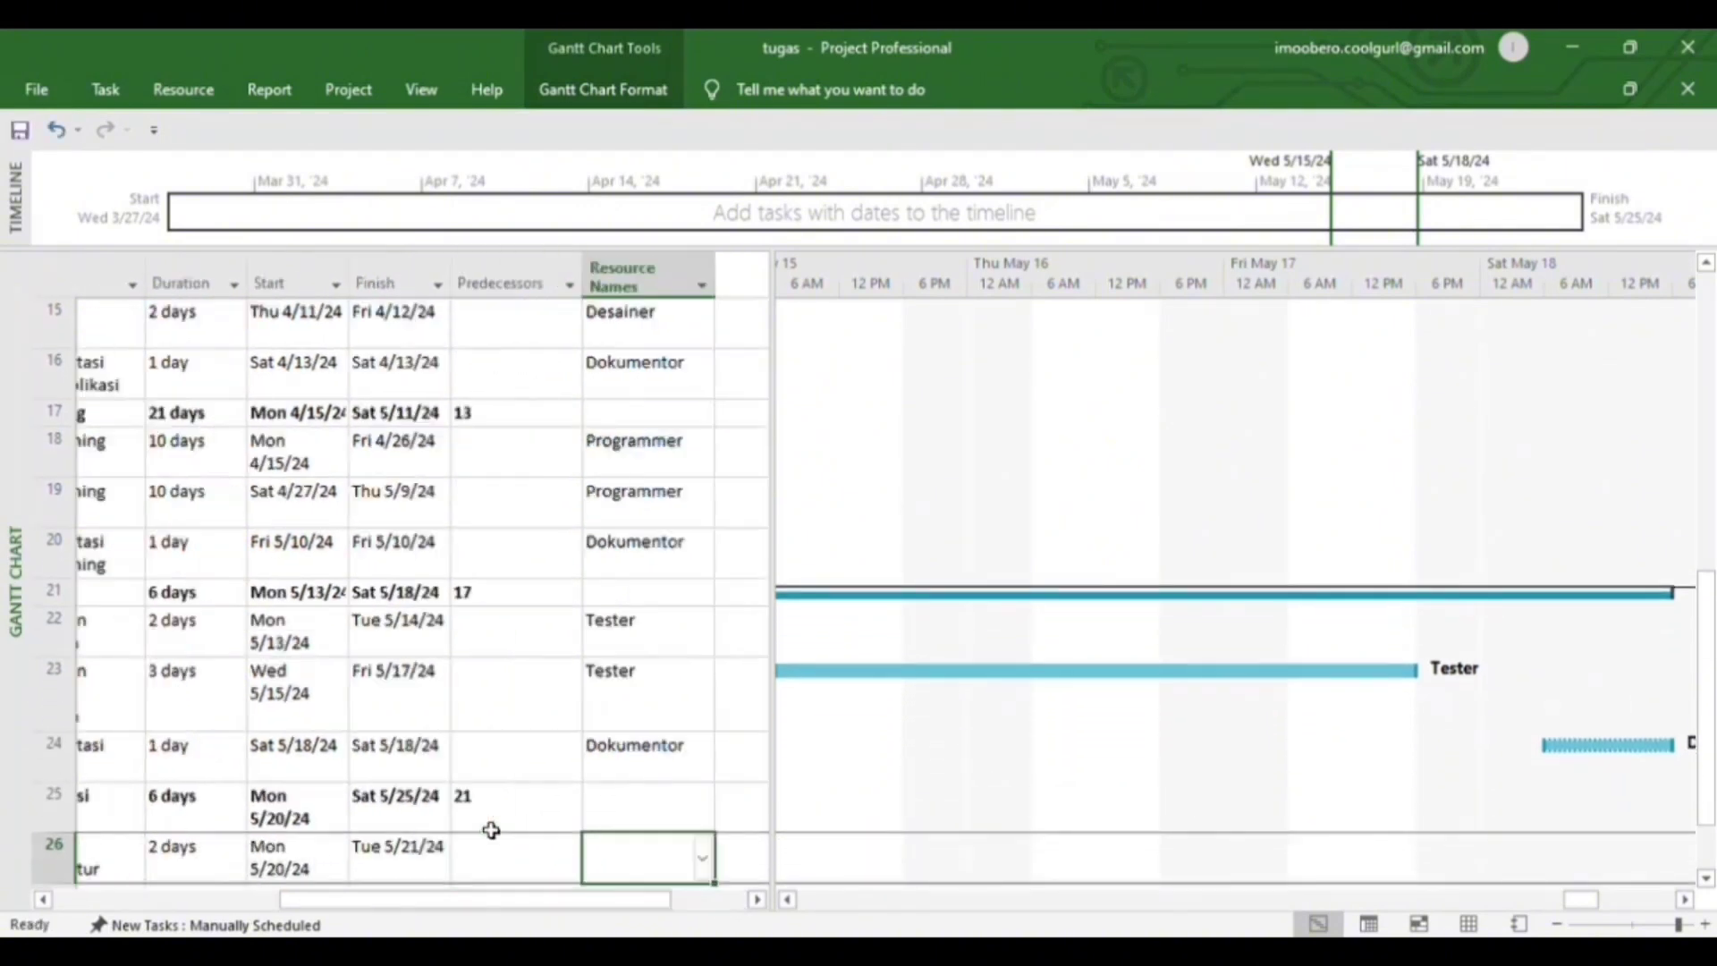
scroll(491, 829, down, 2)
scroll(491, 829, right, 5)
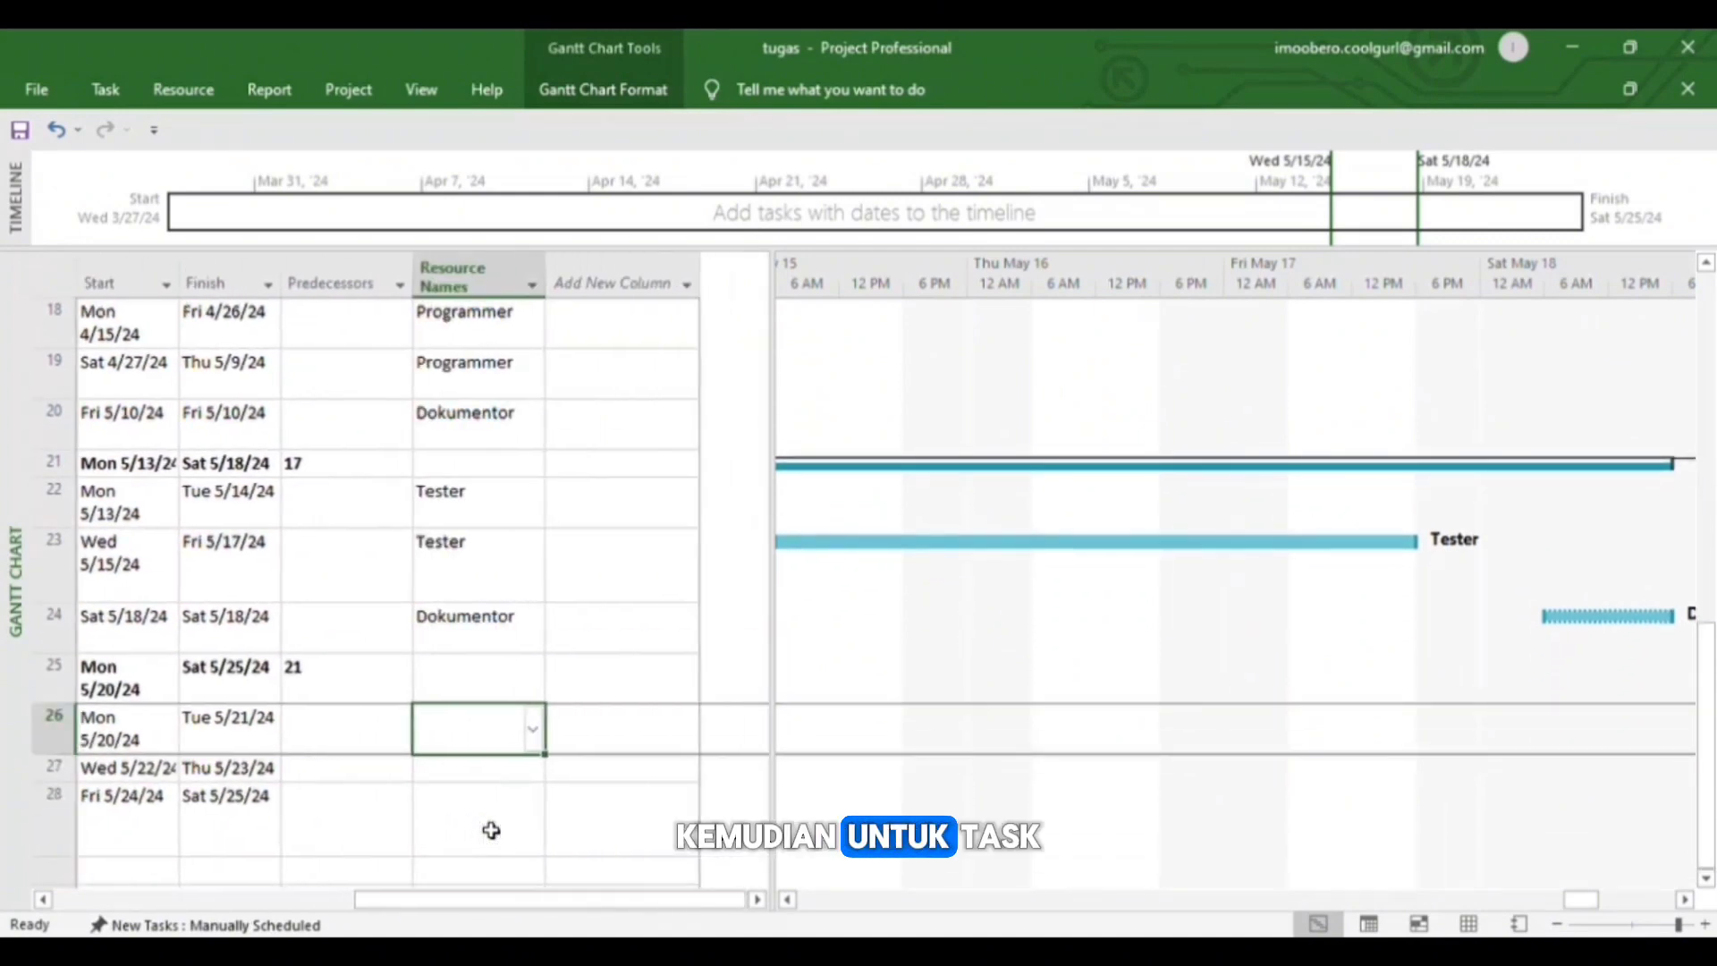
text(Im)
key(Return)
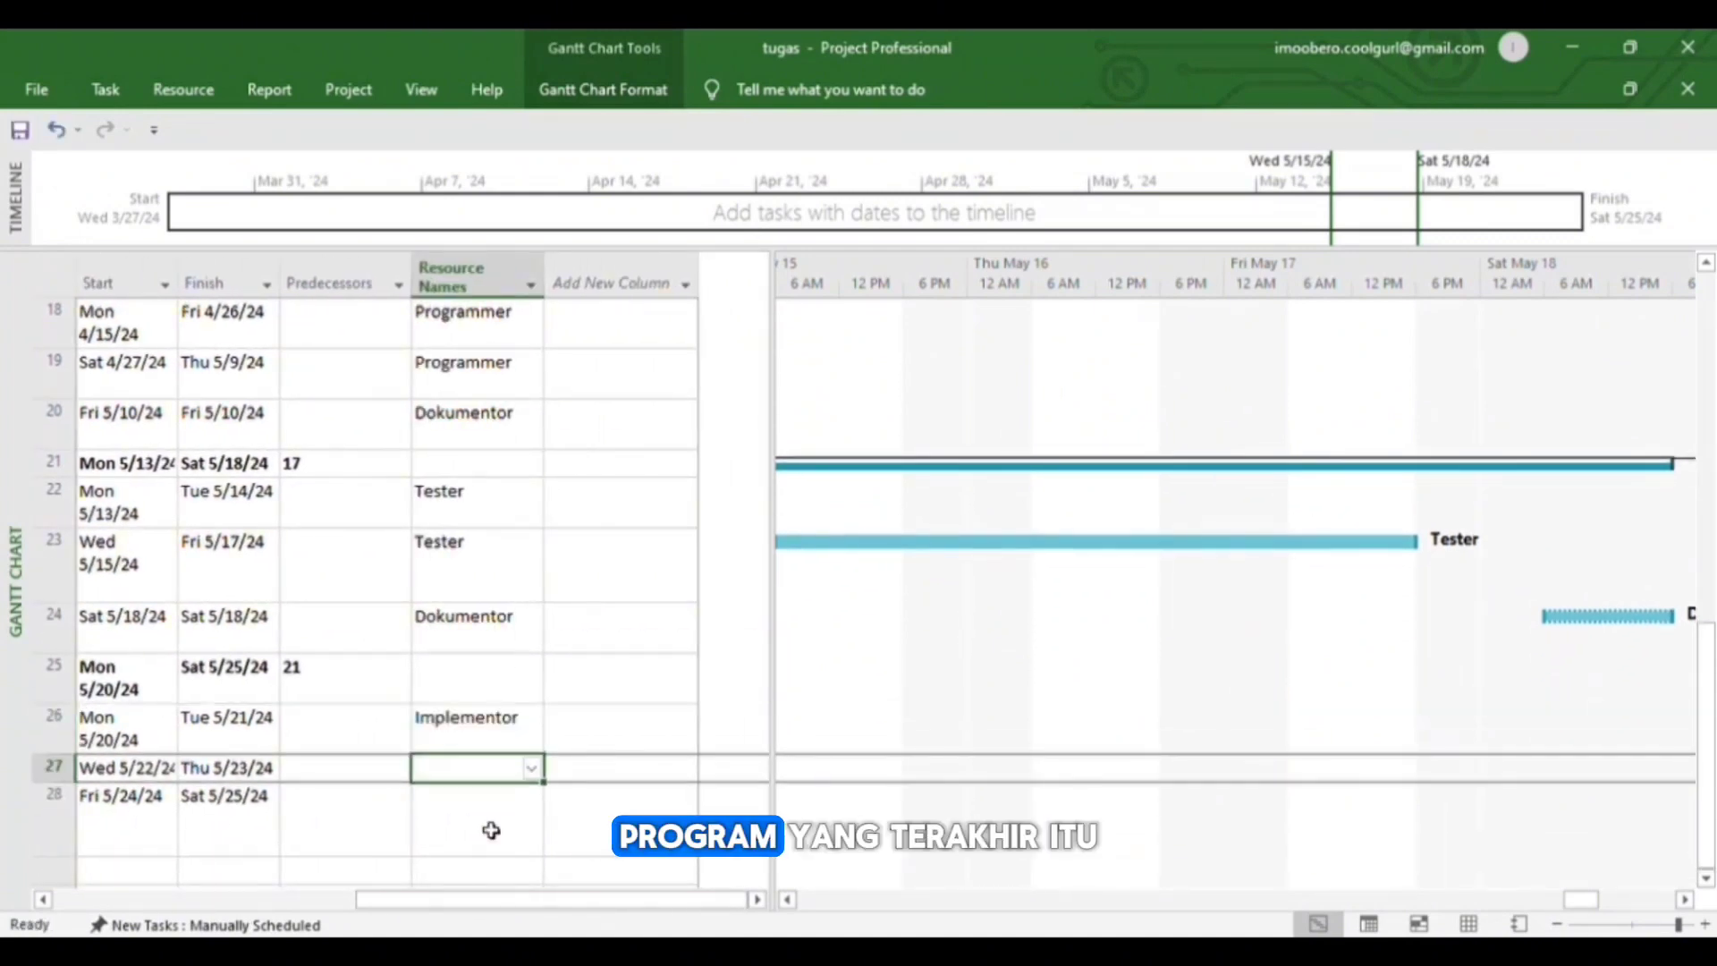
text(Implementor)
key(Return)
scroll(491, 829, left, 5)
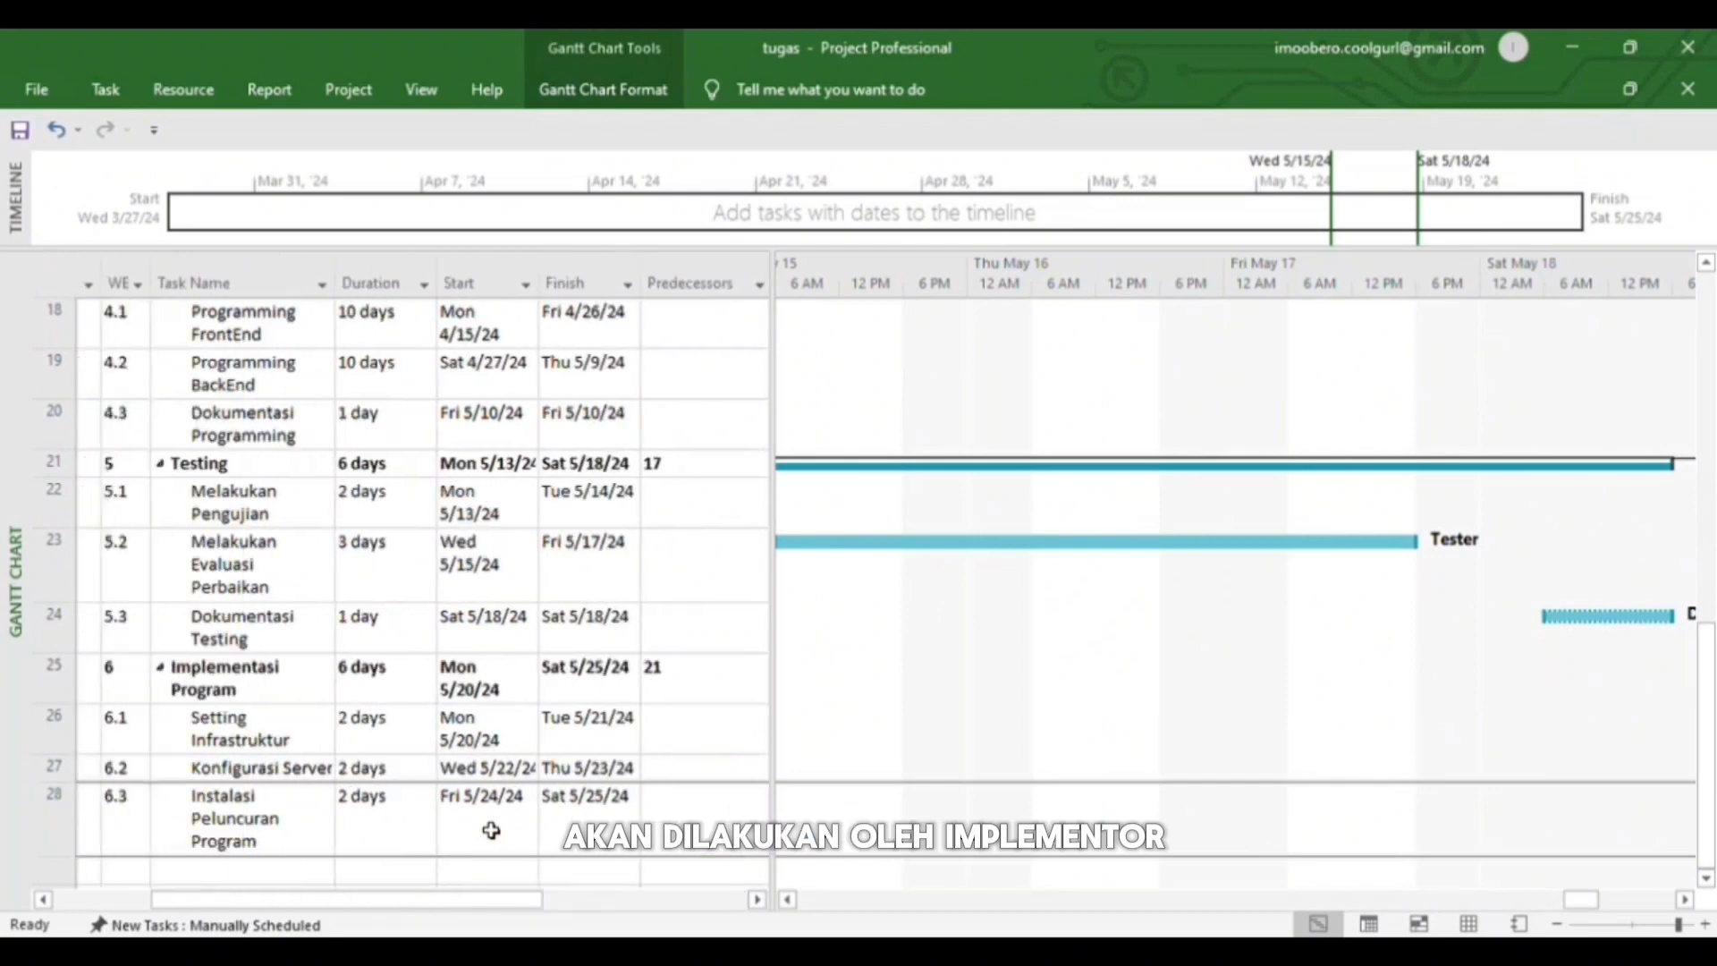
scroll(491, 830, right, 5)
text(Implementor)
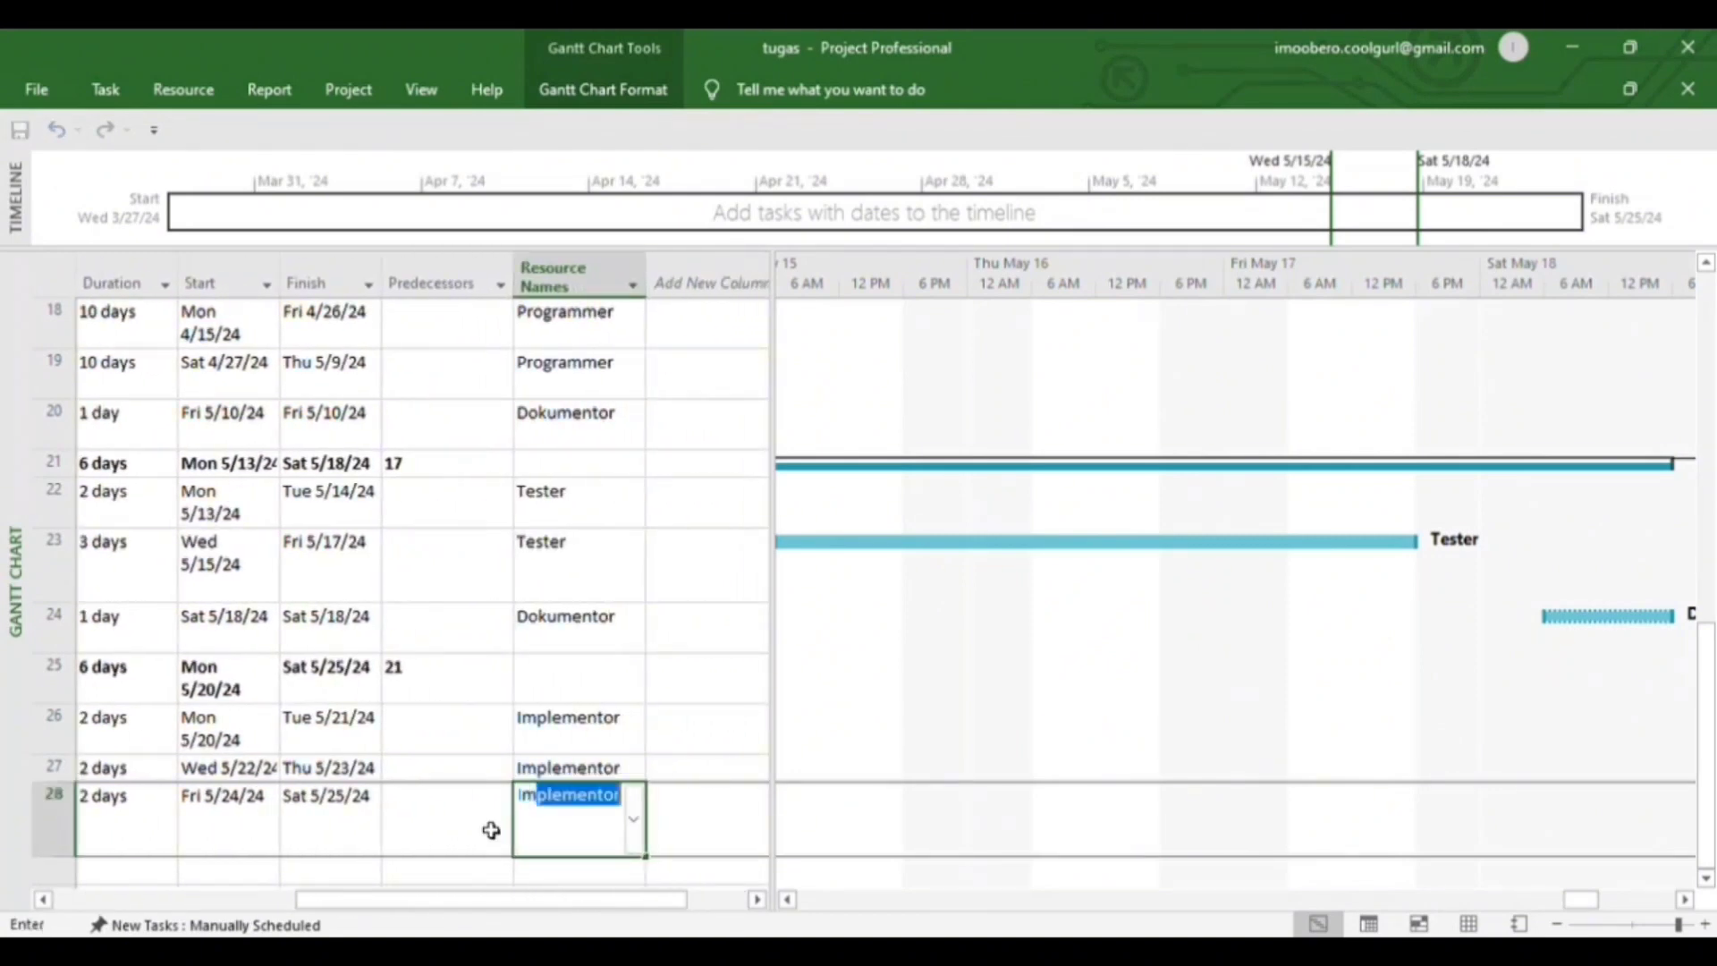
key(Return)
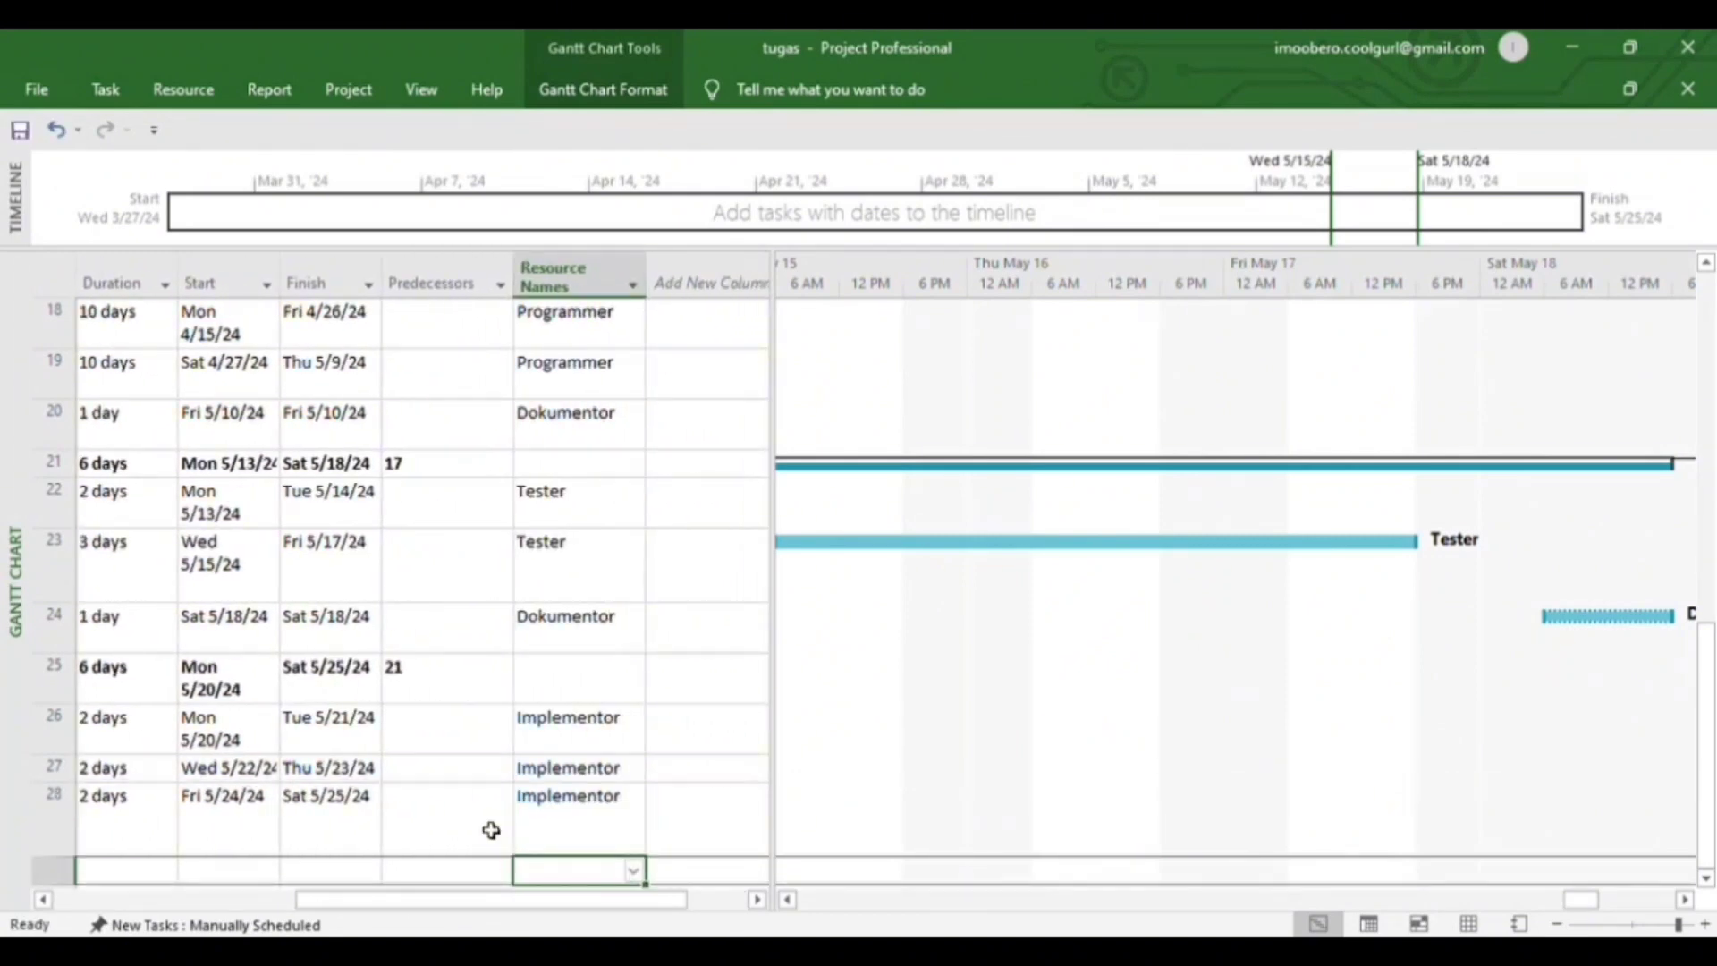
Step: Review the assigned resource for each task in the table and beside the Gantt bars across the phases
scroll(571, 468, up, 5)
scroll(1001, 632, down, 4)
scroll(1000, 632, left, 5)
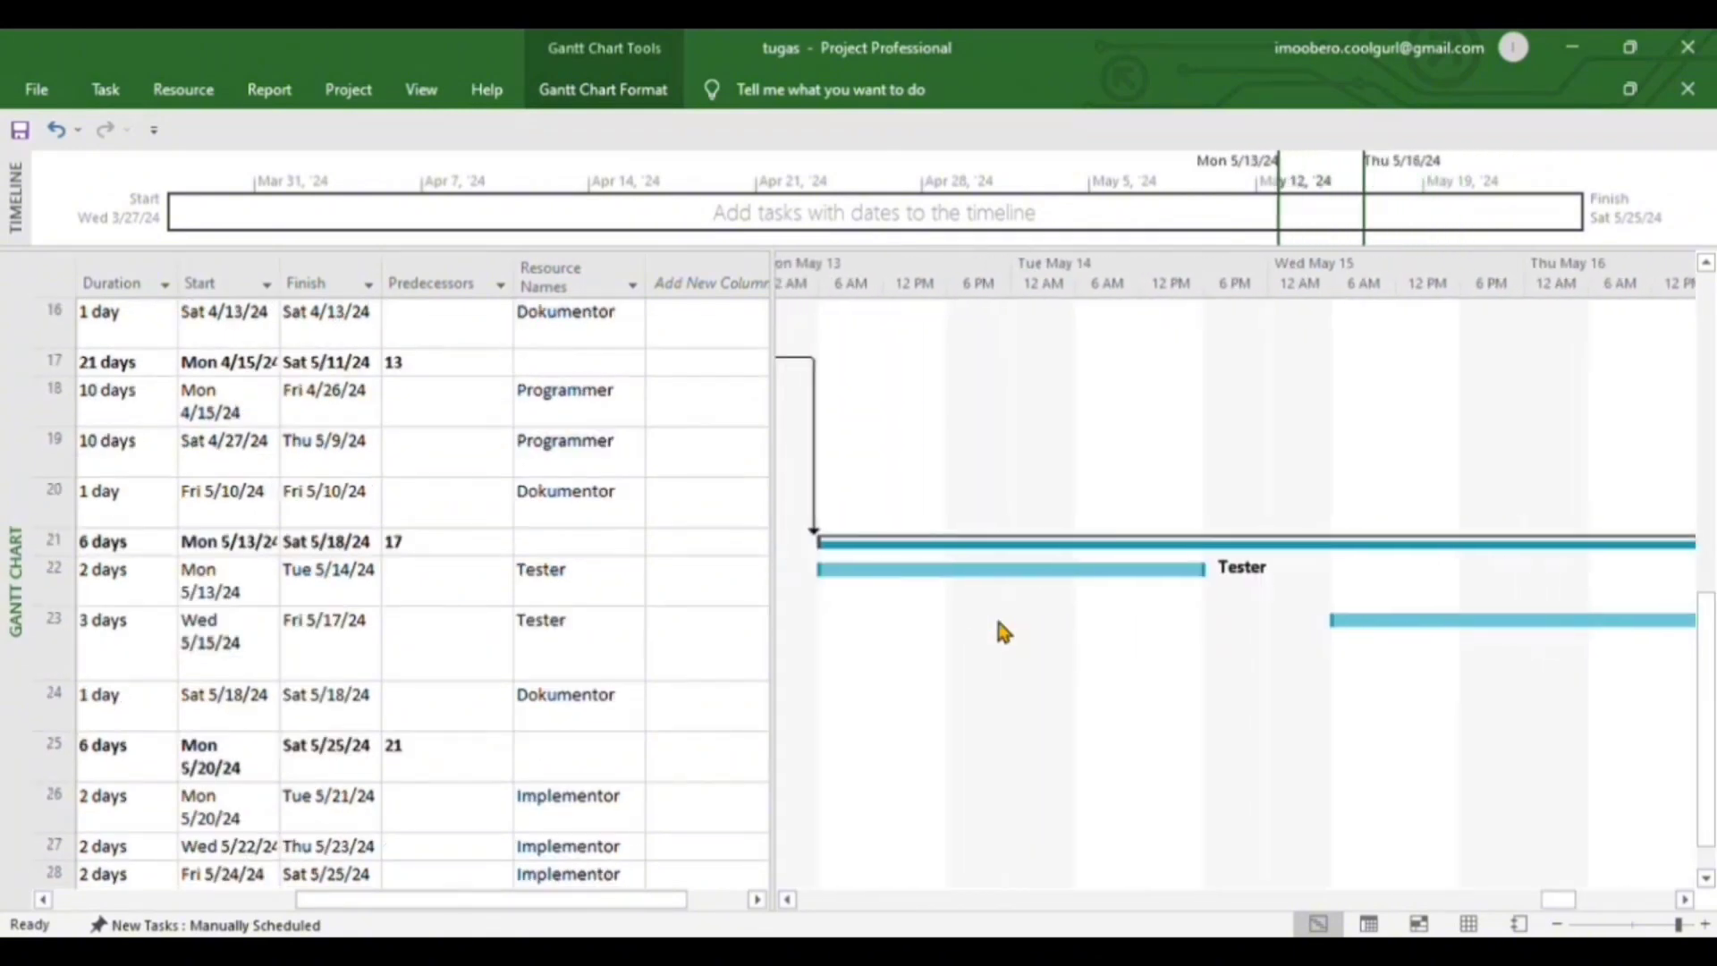
scroll(1000, 631, left, 8)
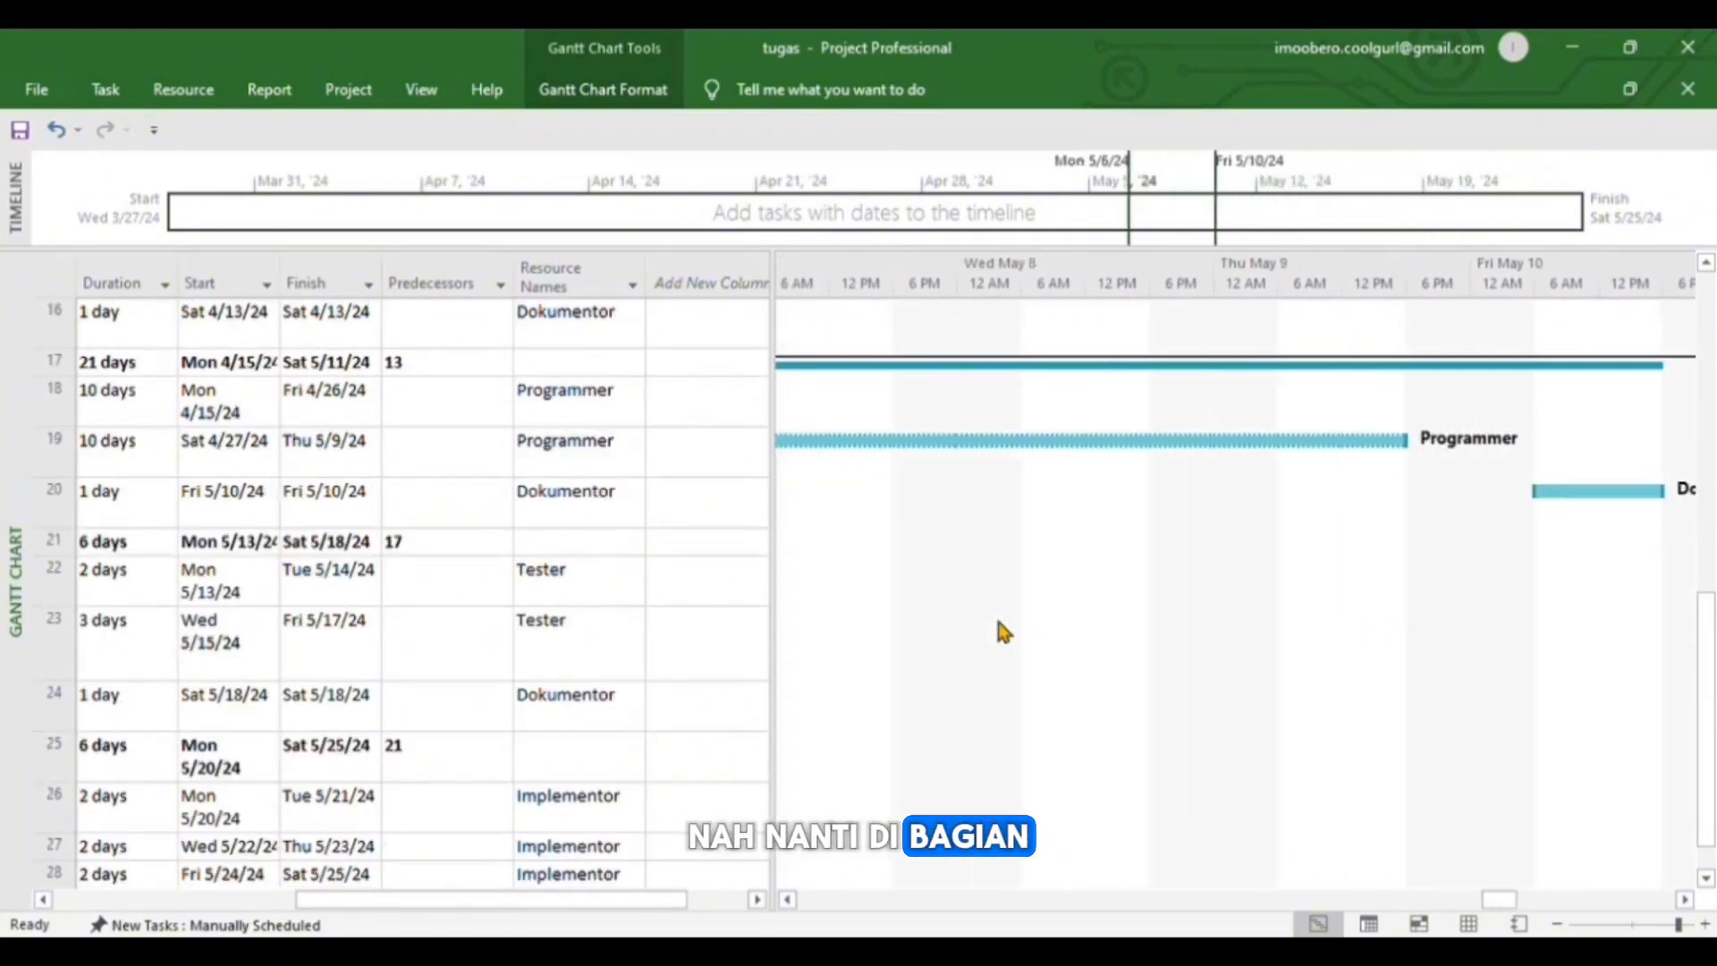
scroll(1004, 631, left, 12)
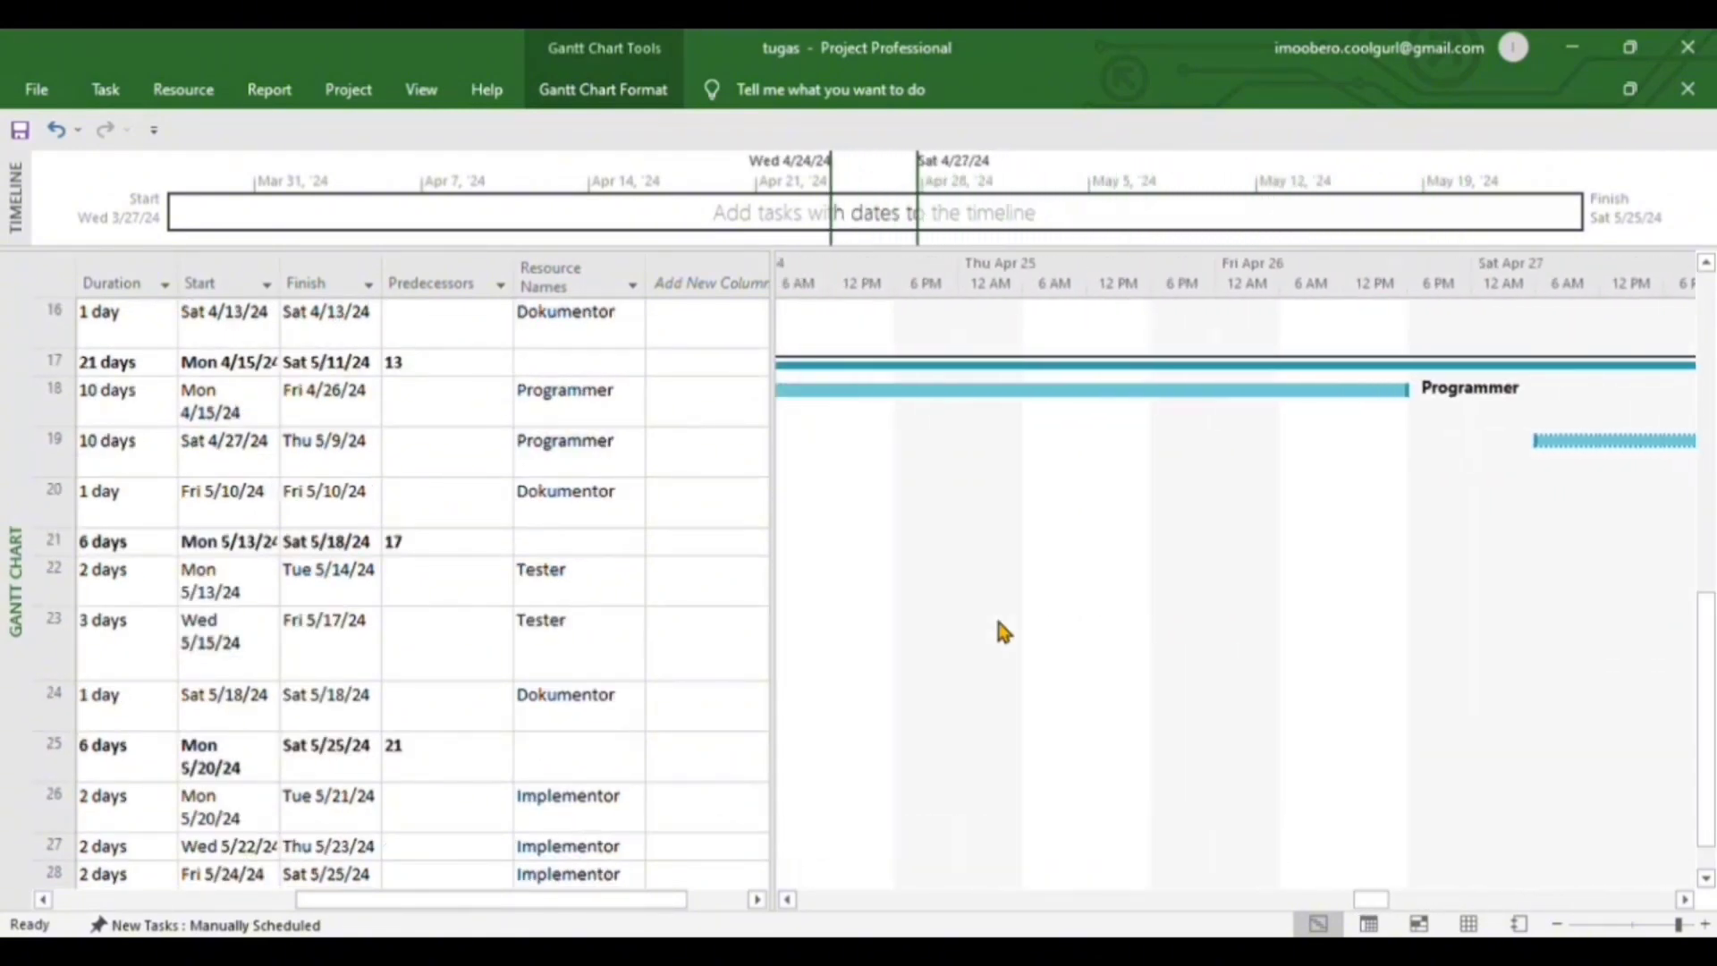
scroll(1003, 631, left, 12)
scroll(1003, 631, up, 8)
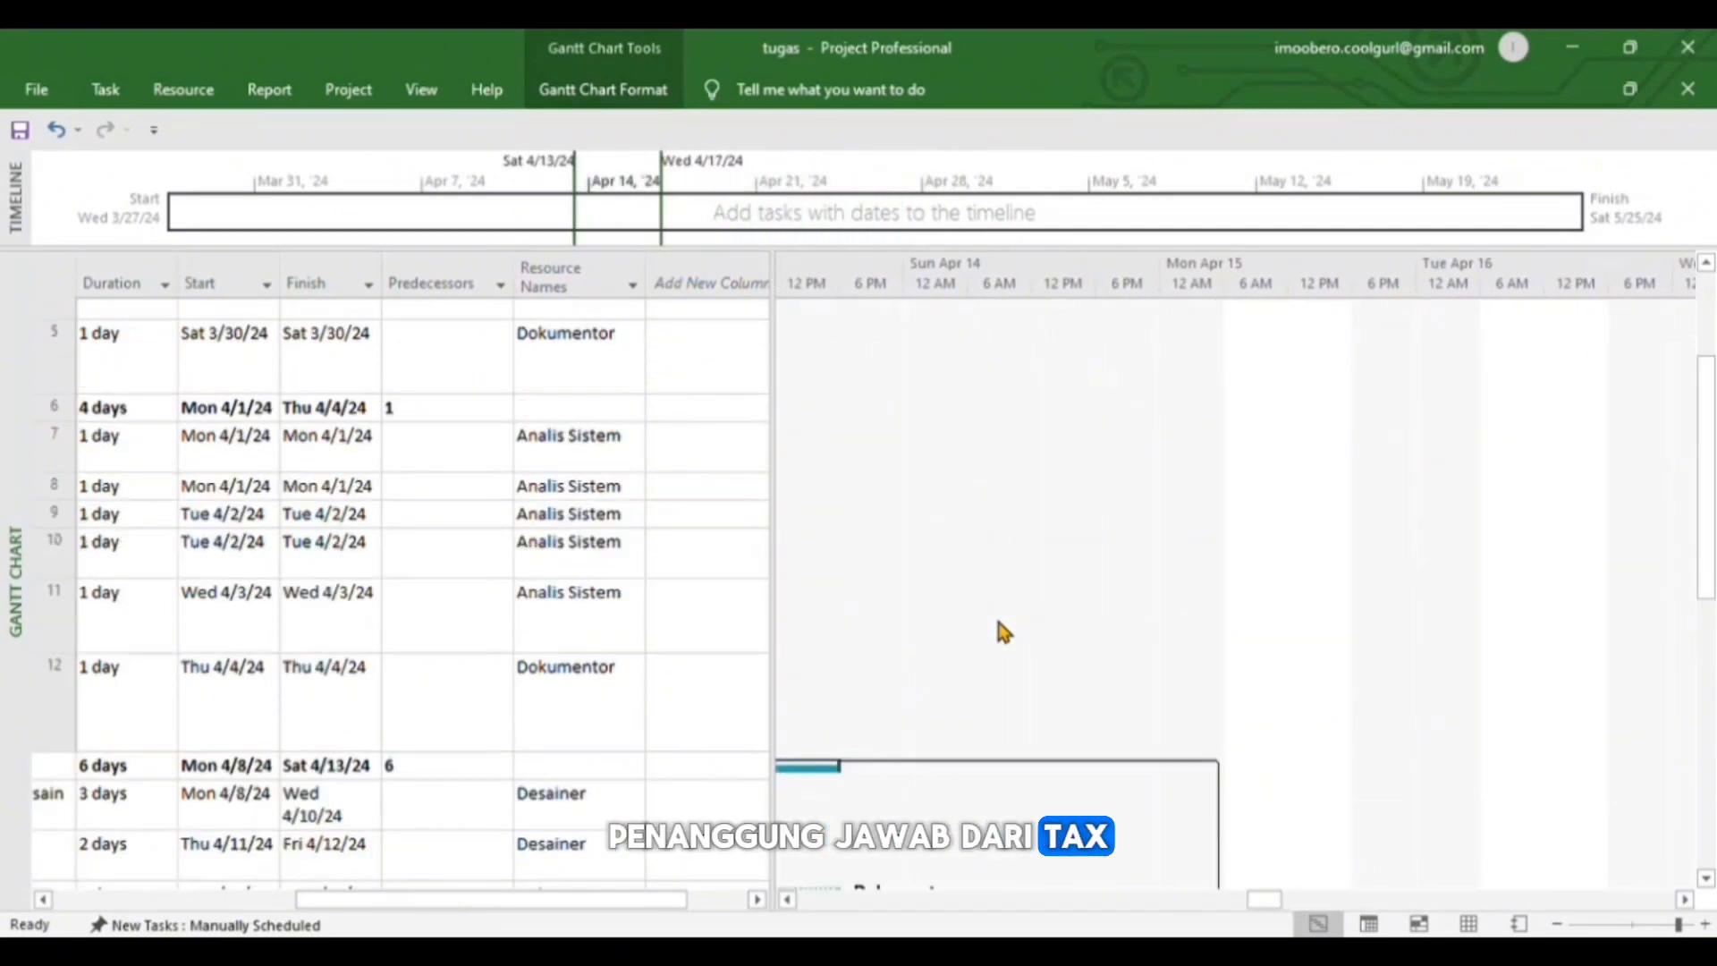
scroll(1001, 631, down, 5)
scroll(999, 632, left, 1)
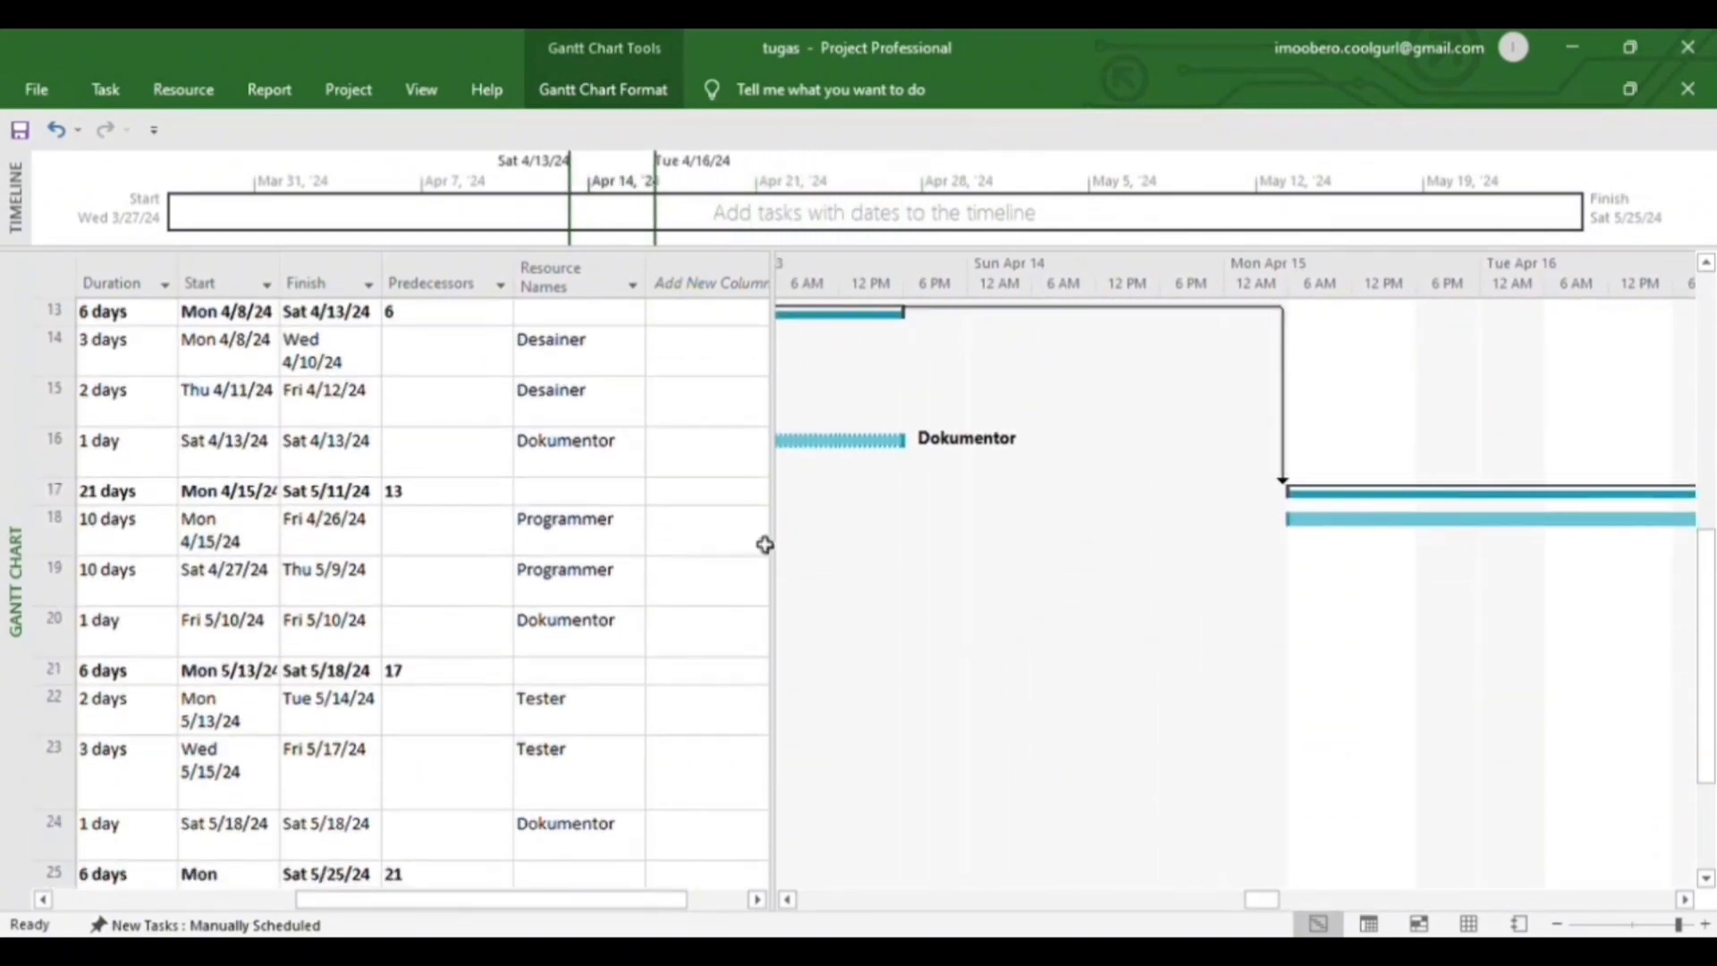
scroll(637, 396, up, 4)
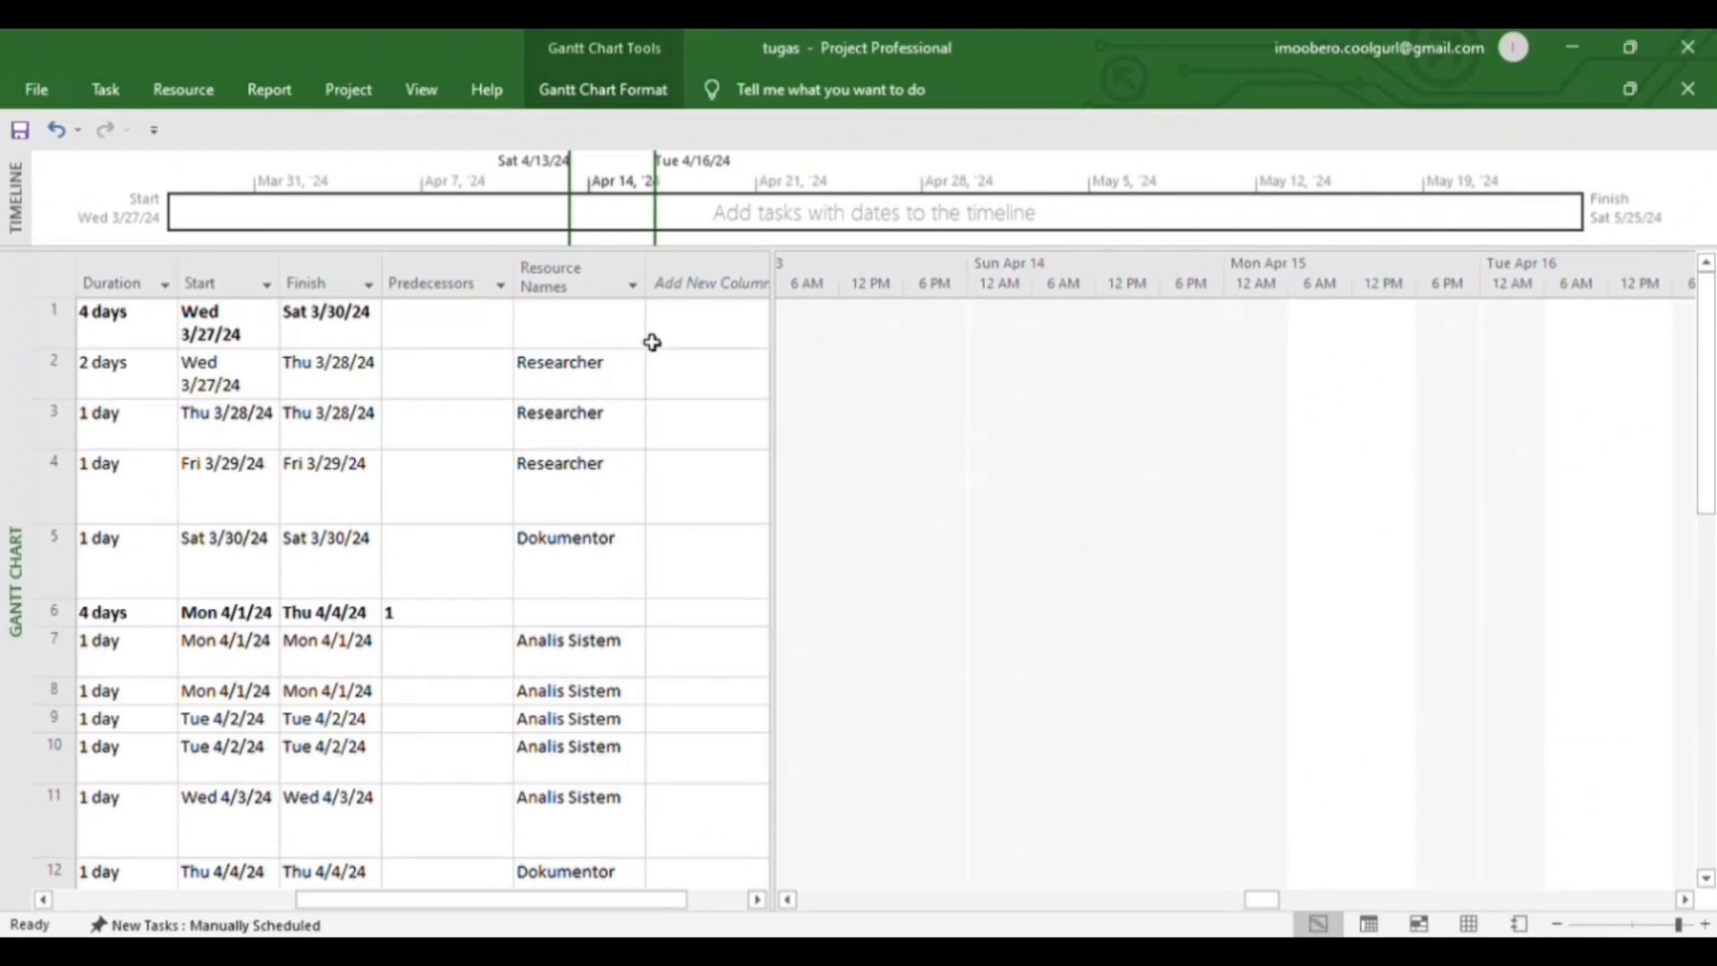
Step: Add a % Work Complete column to the task table after Resource Names
click(664, 290)
click(595, 331)
click(673, 502)
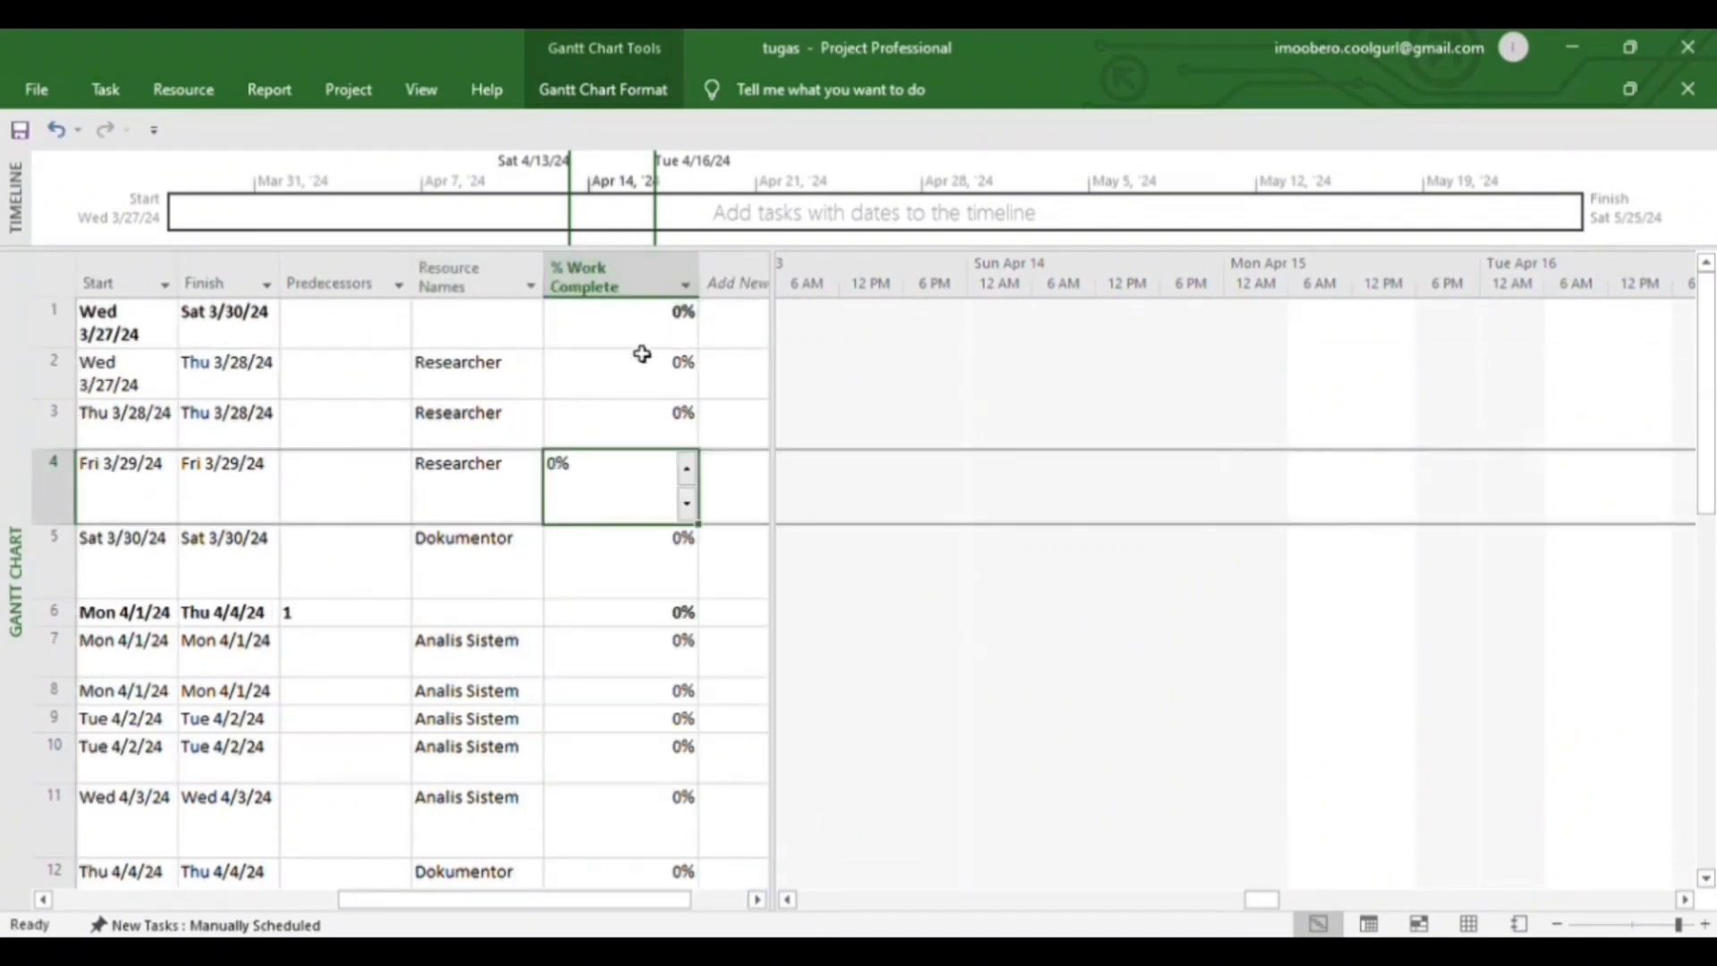
scroll(617, 385, left, 5)
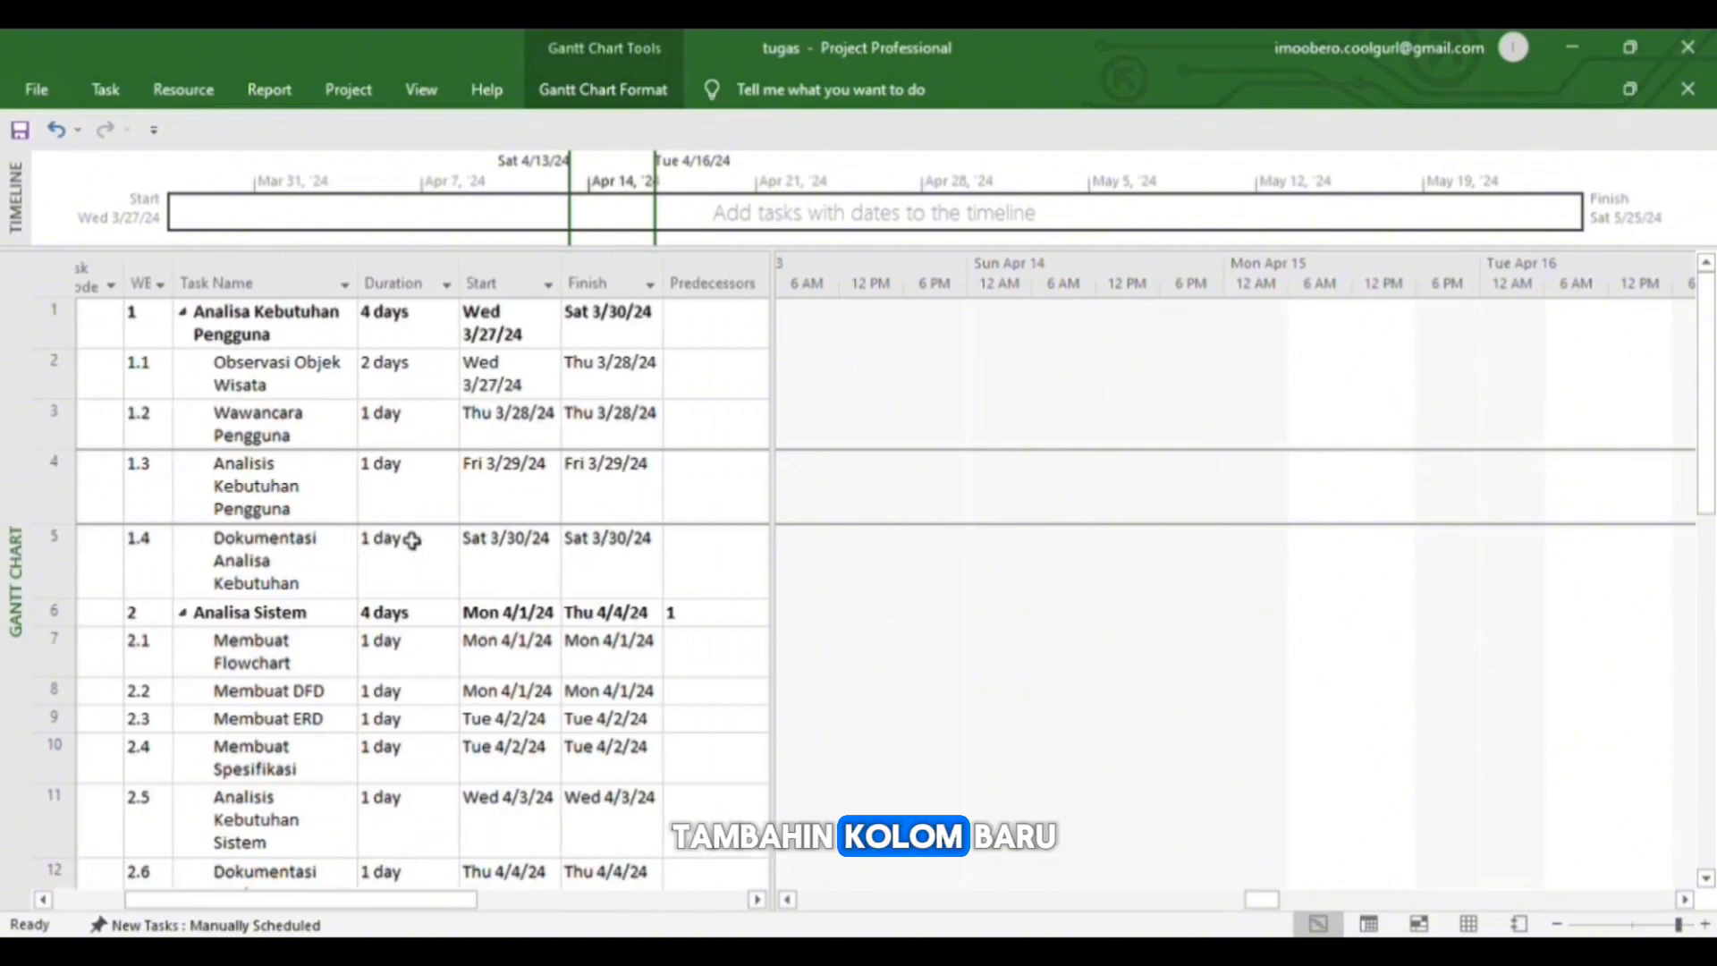
scroll(411, 540, right, 5)
scroll(411, 540, left, 6)
scroll(411, 540, right, 5)
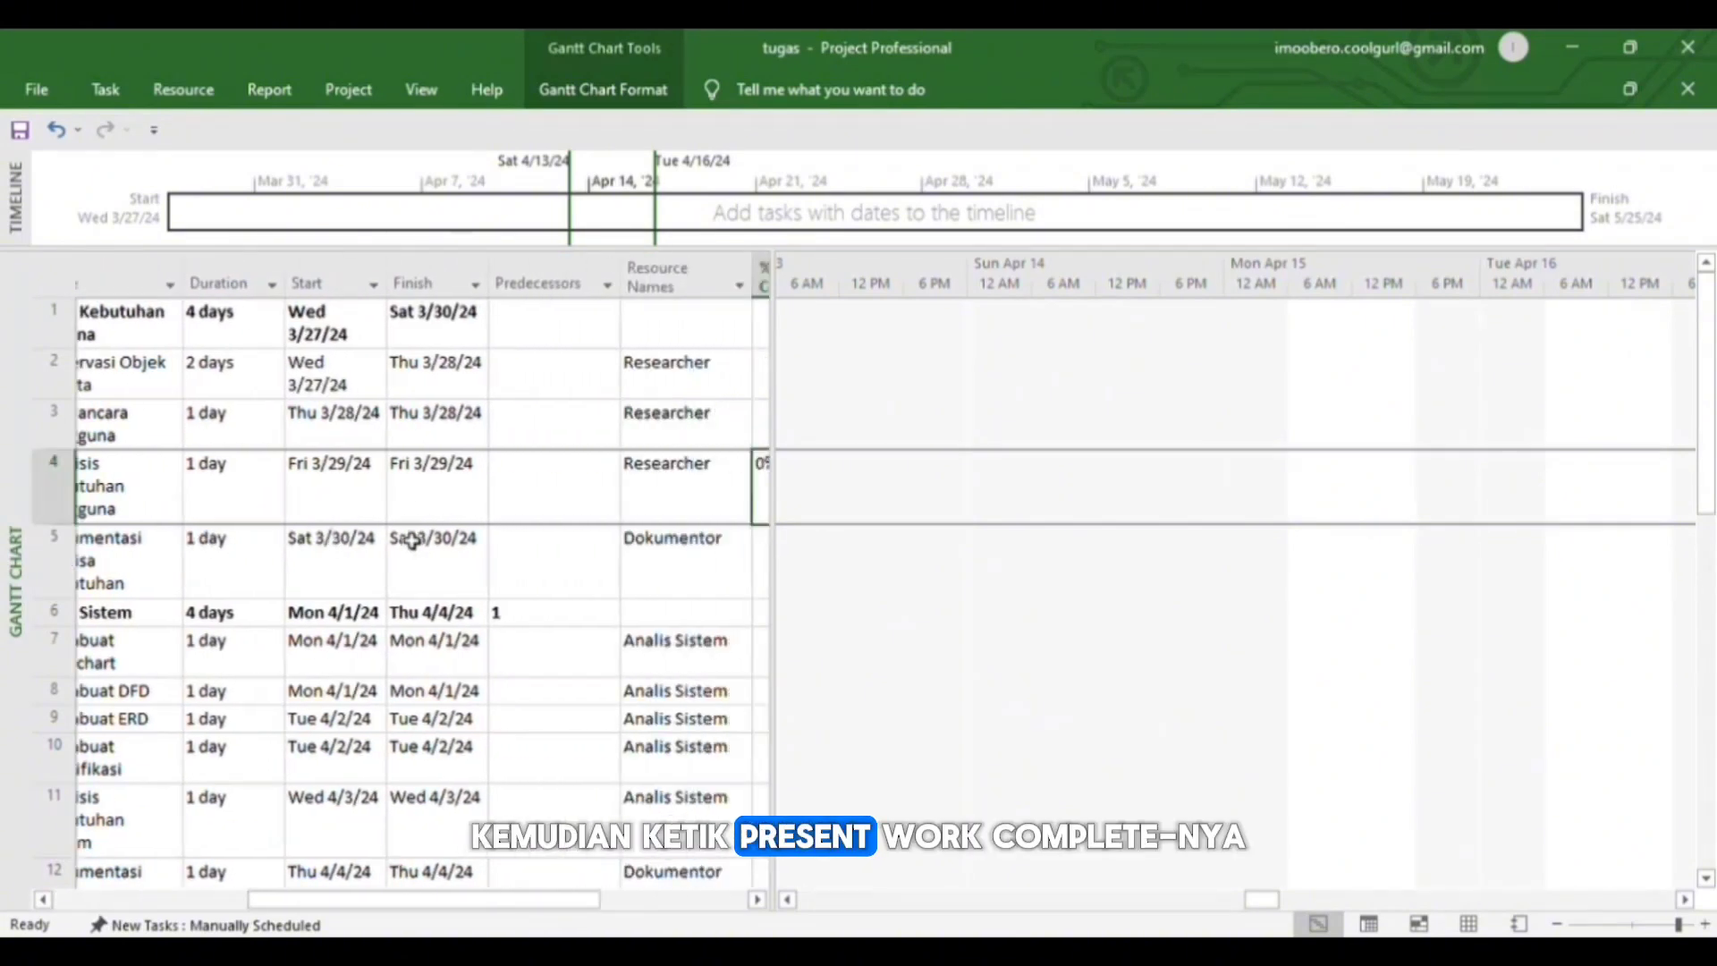
scroll(412, 540, right, 3)
click(706, 376)
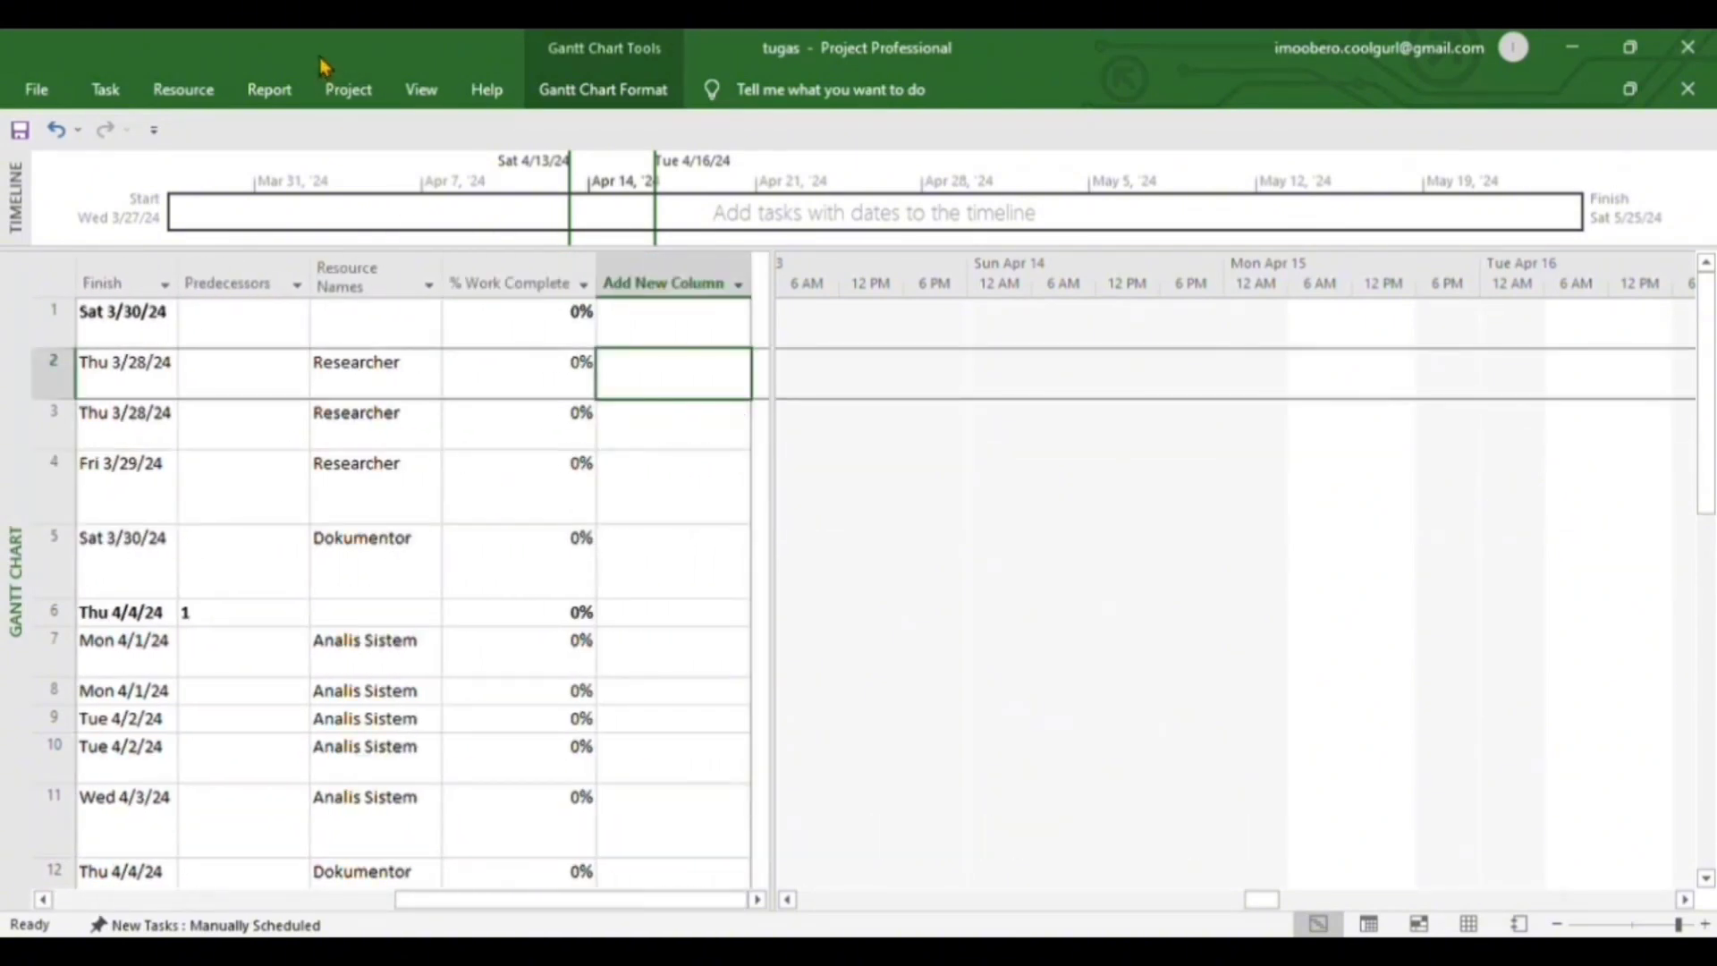
Step: Open the Project Overview dashboard report to examine the completion percentage of each phase
click(269, 89)
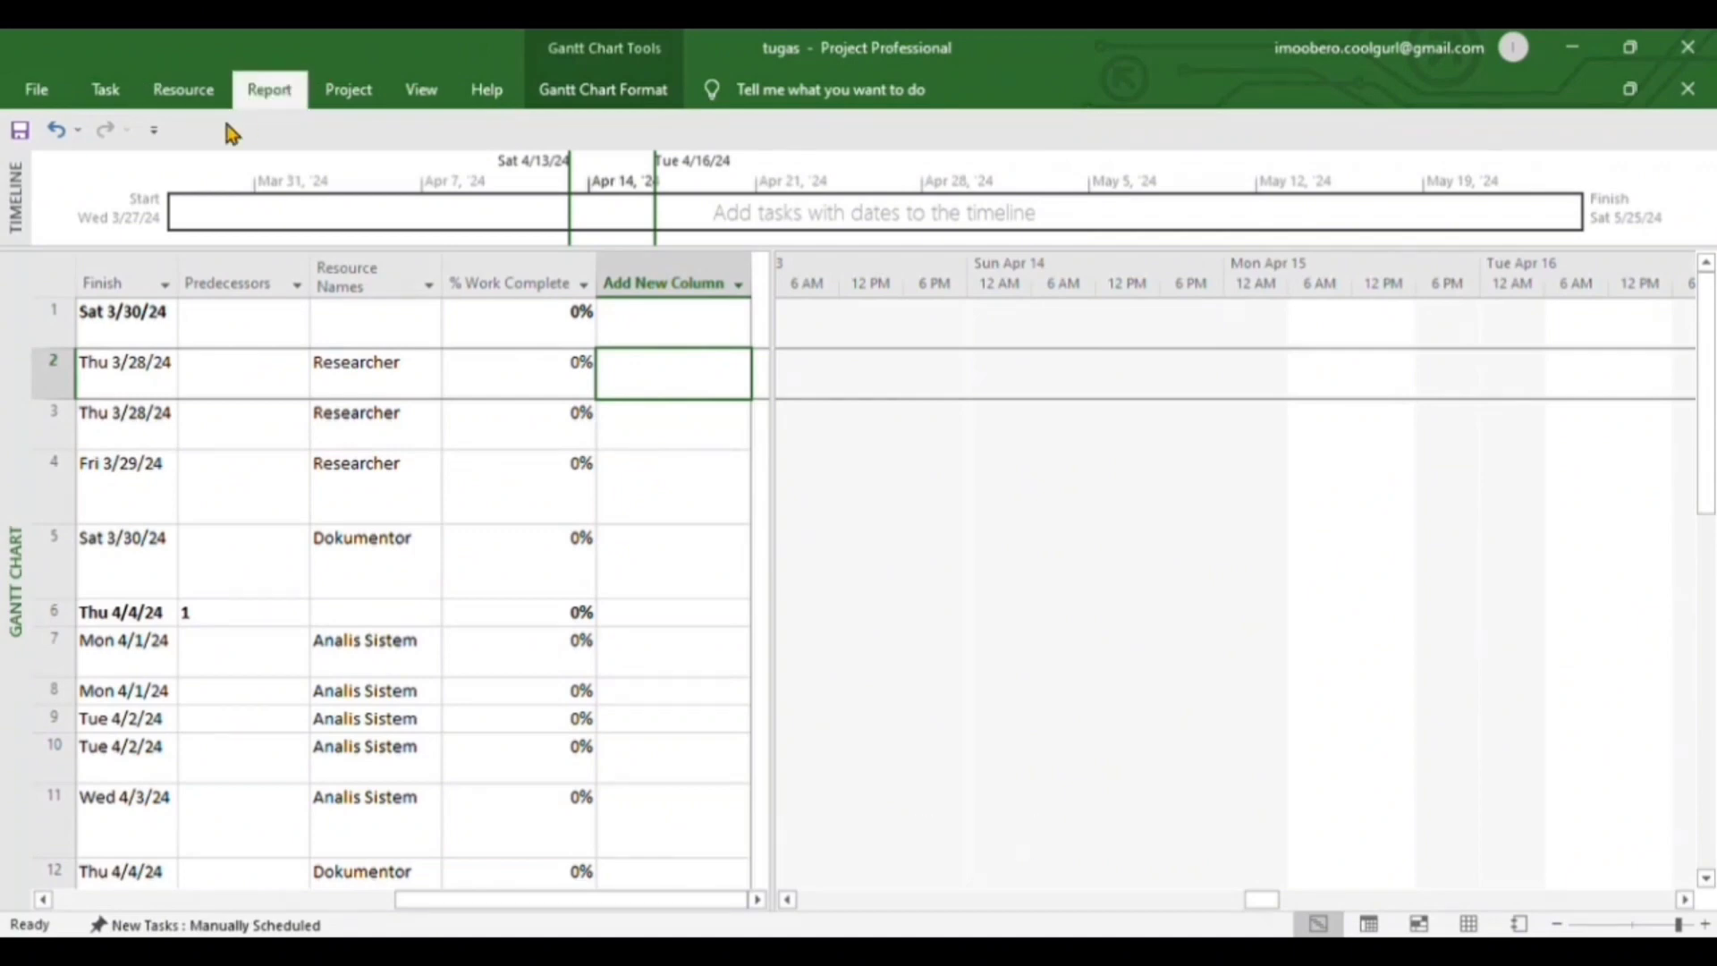
click(268, 290)
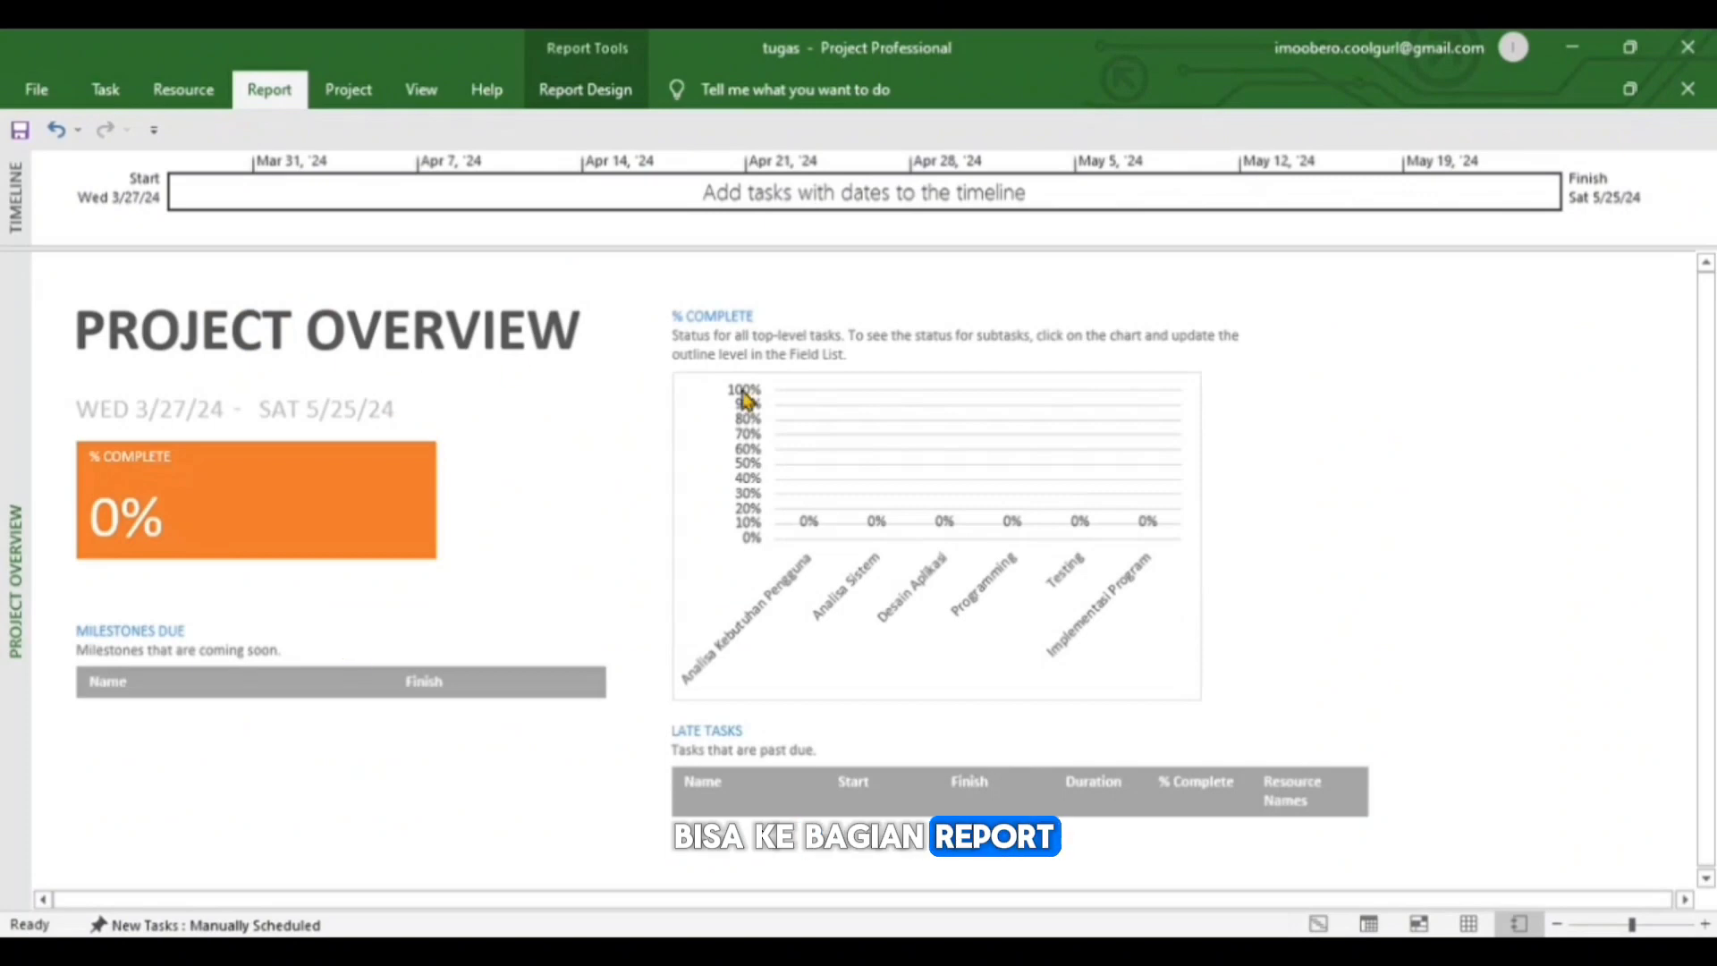
click(108, 91)
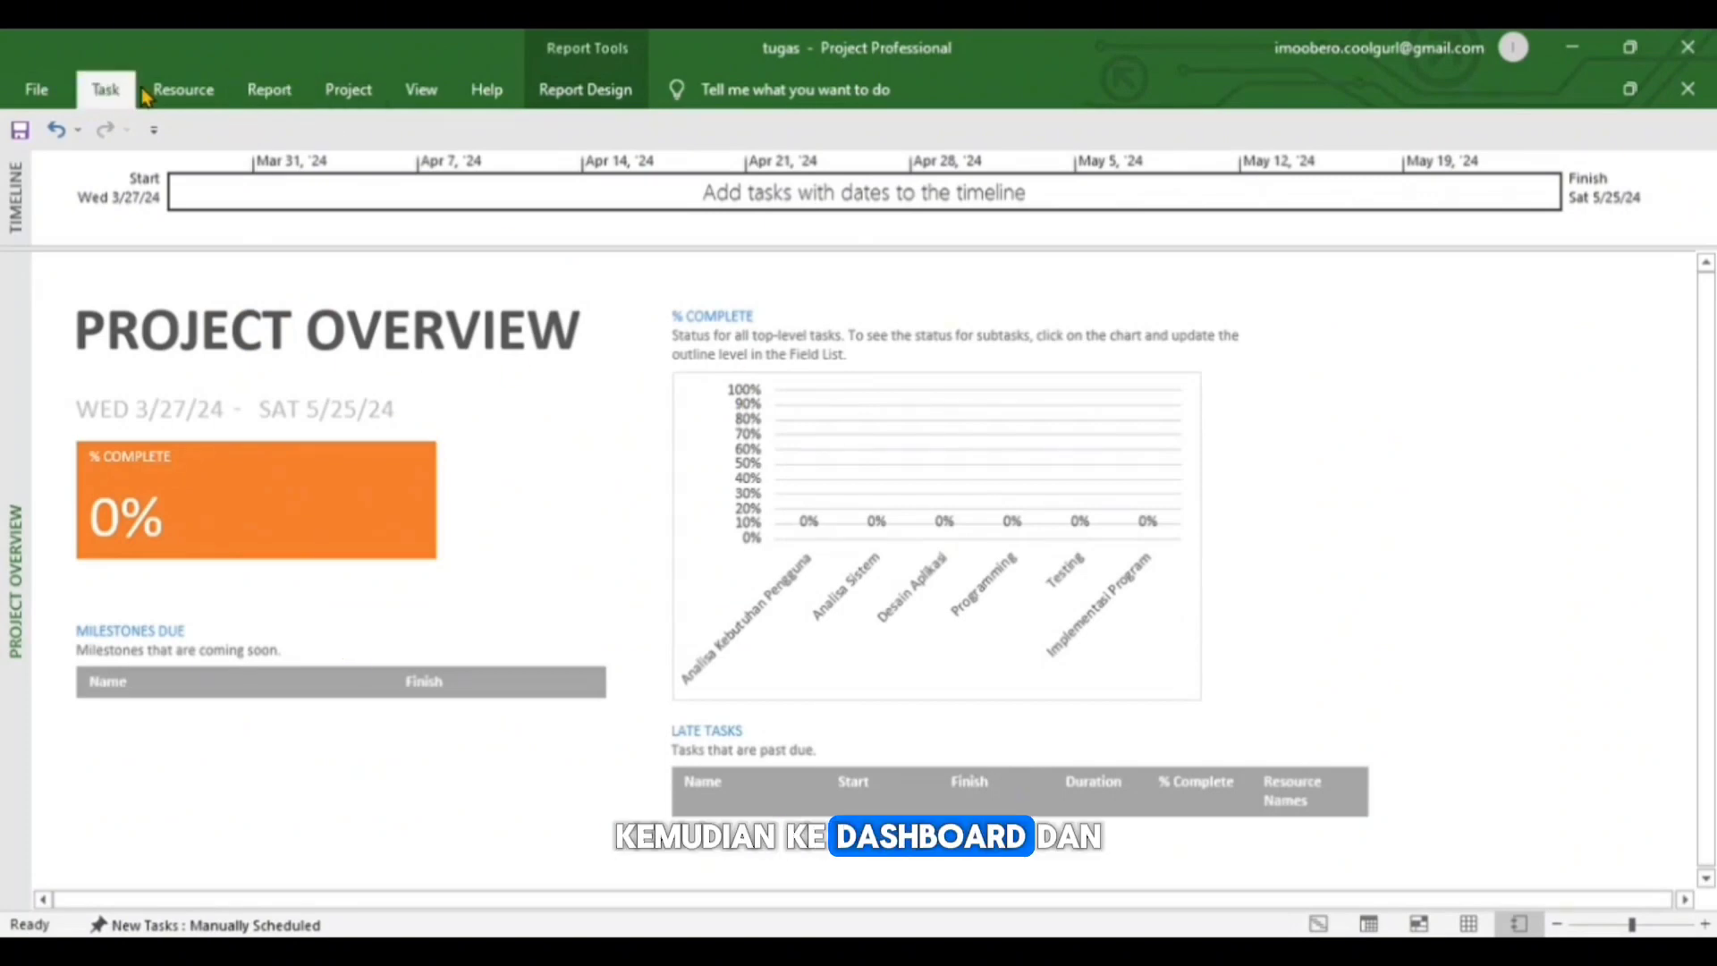
click(213, 95)
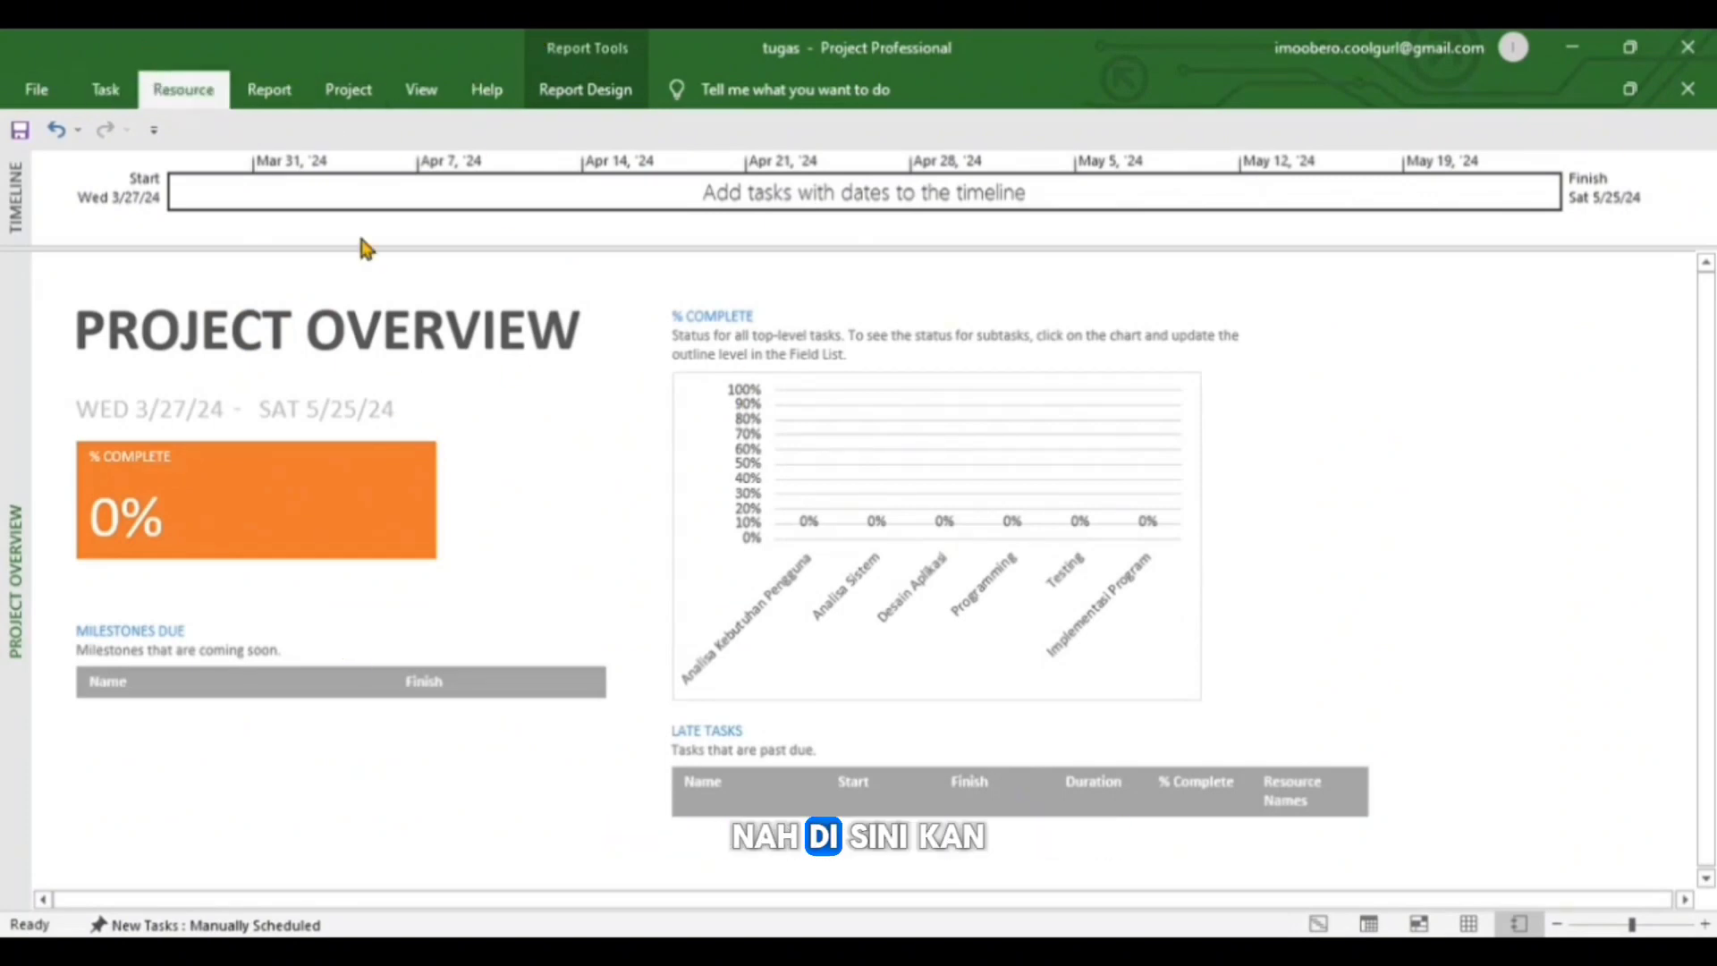
click(37, 90)
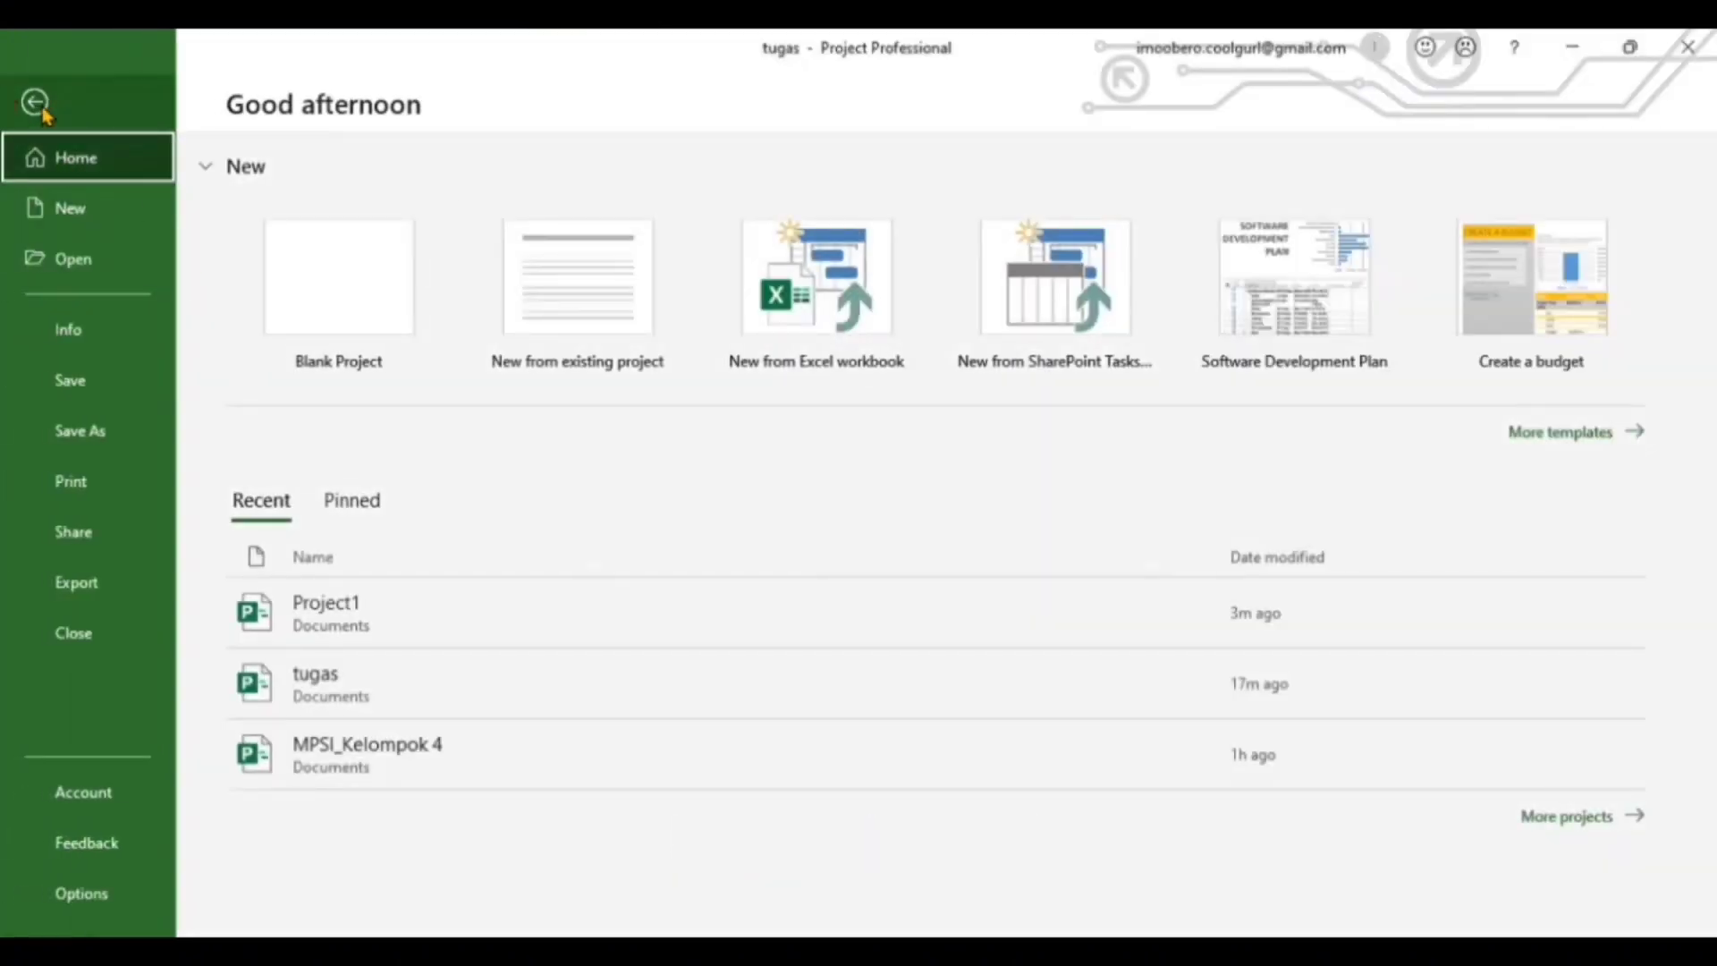
click(38, 102)
click(33, 85)
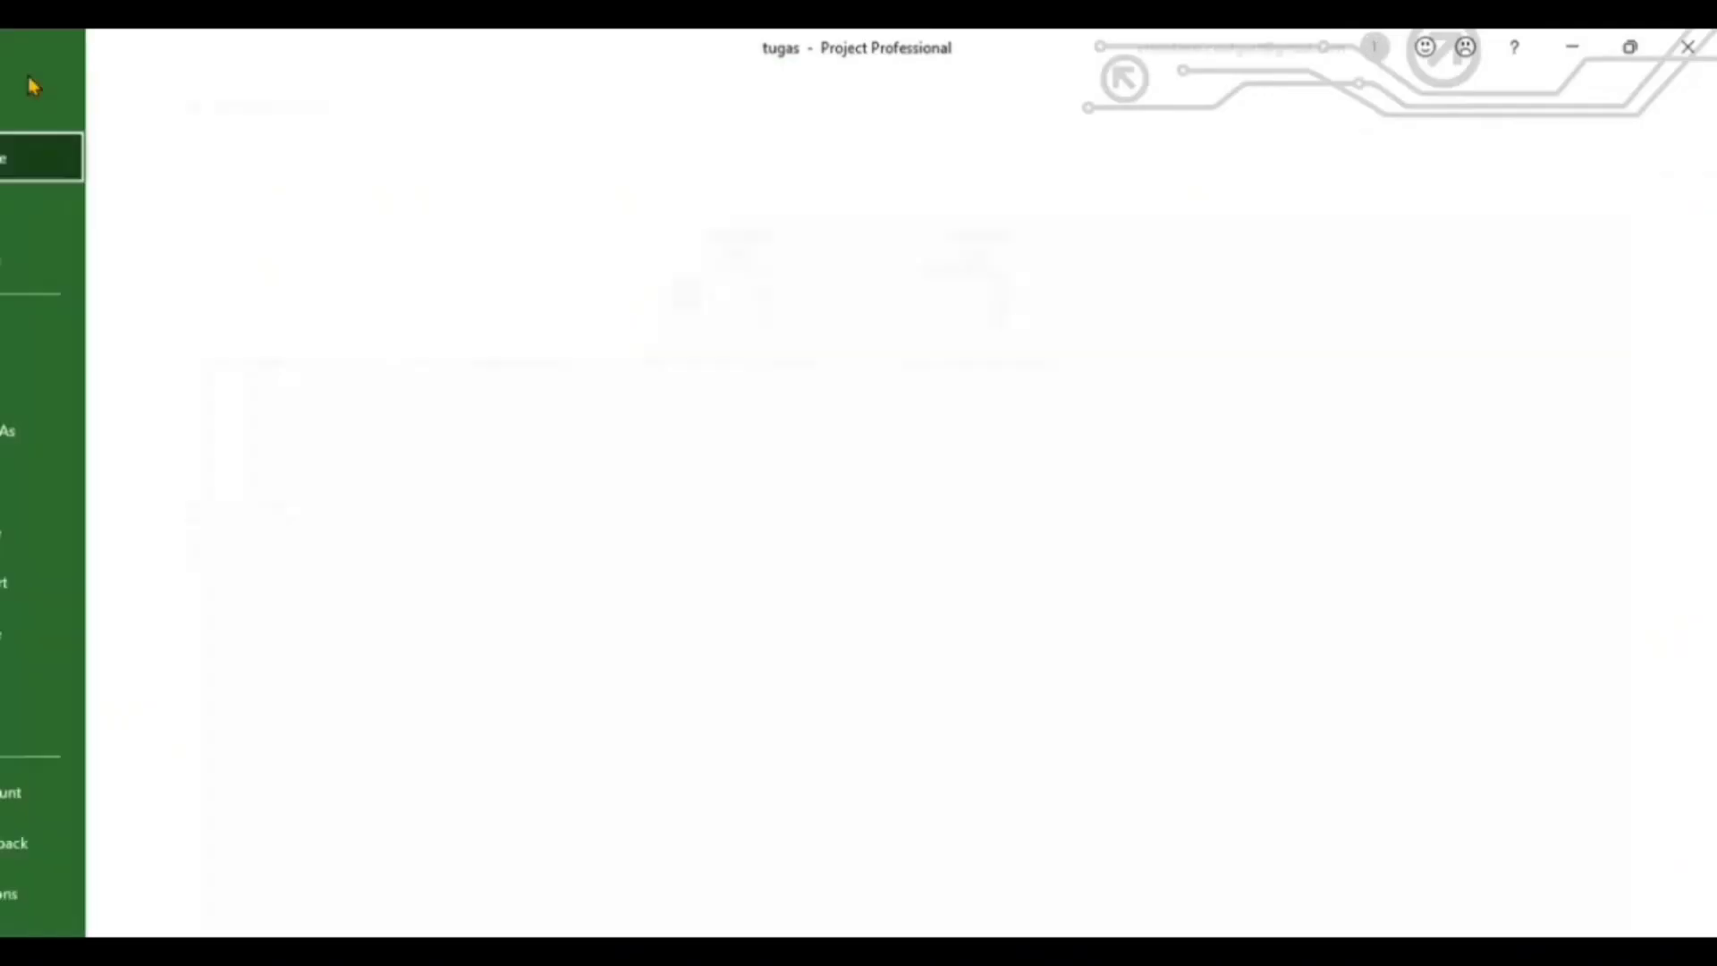
click(34, 82)
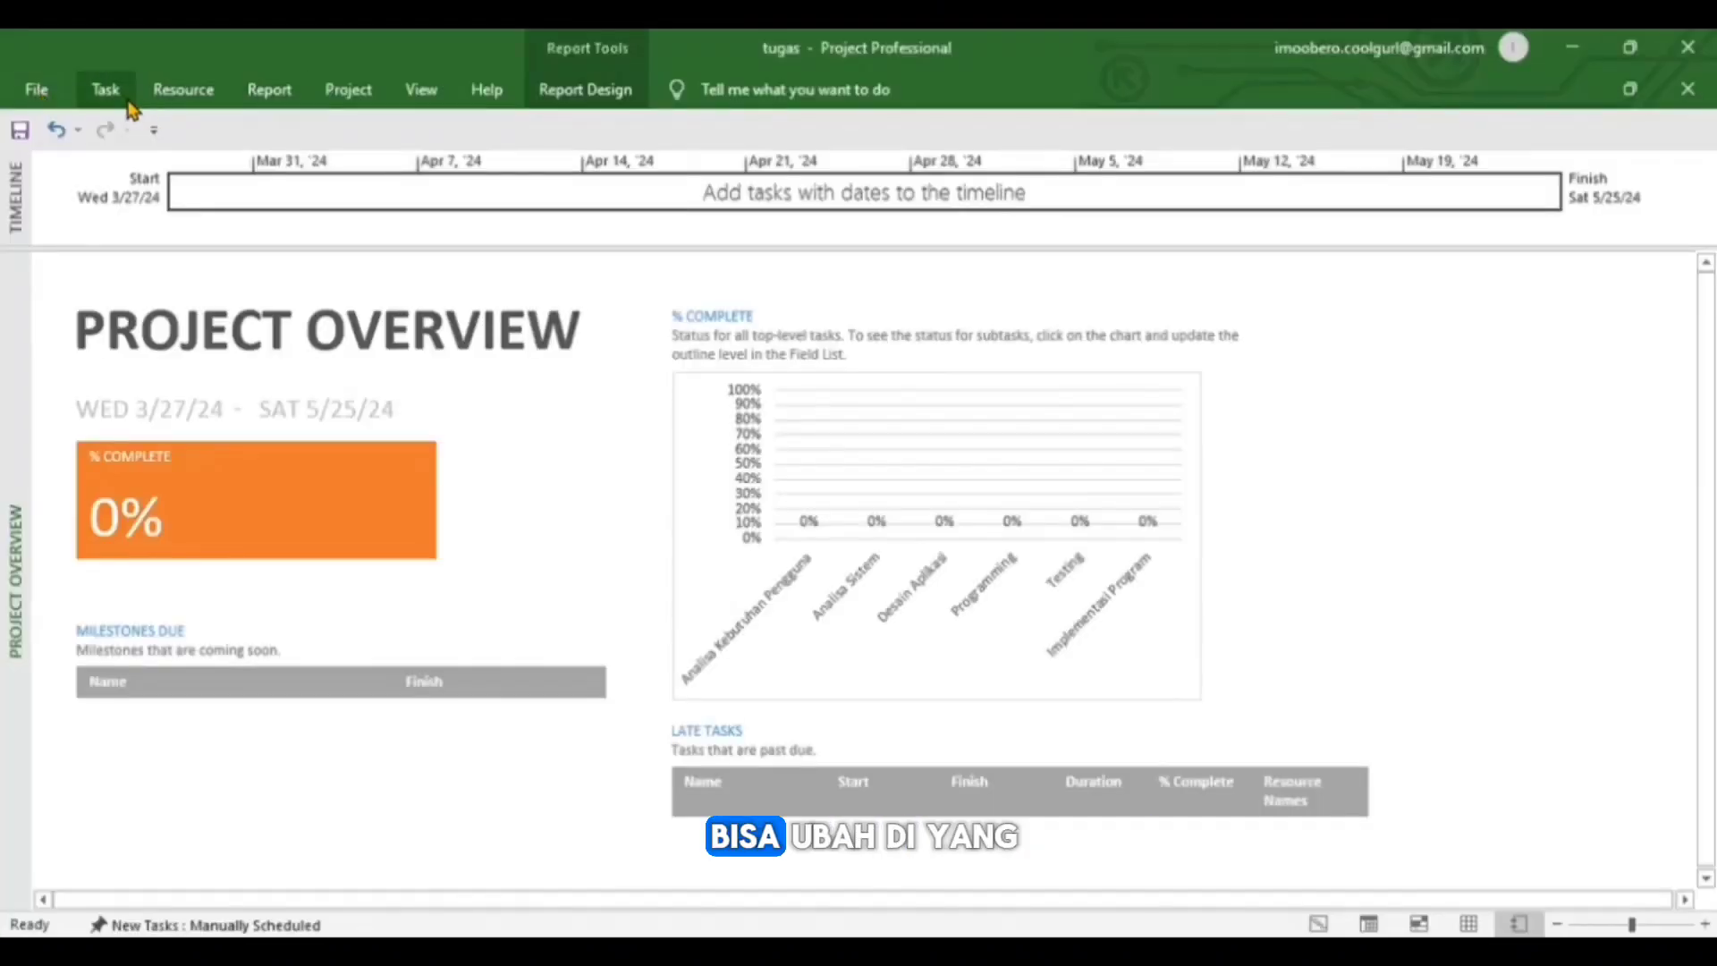
Step: Return to the Gantt chart and set % Work Complete to 100% for tasks 1.1, 1.2 and 1.3 and 80% for task 1.4
click(34, 168)
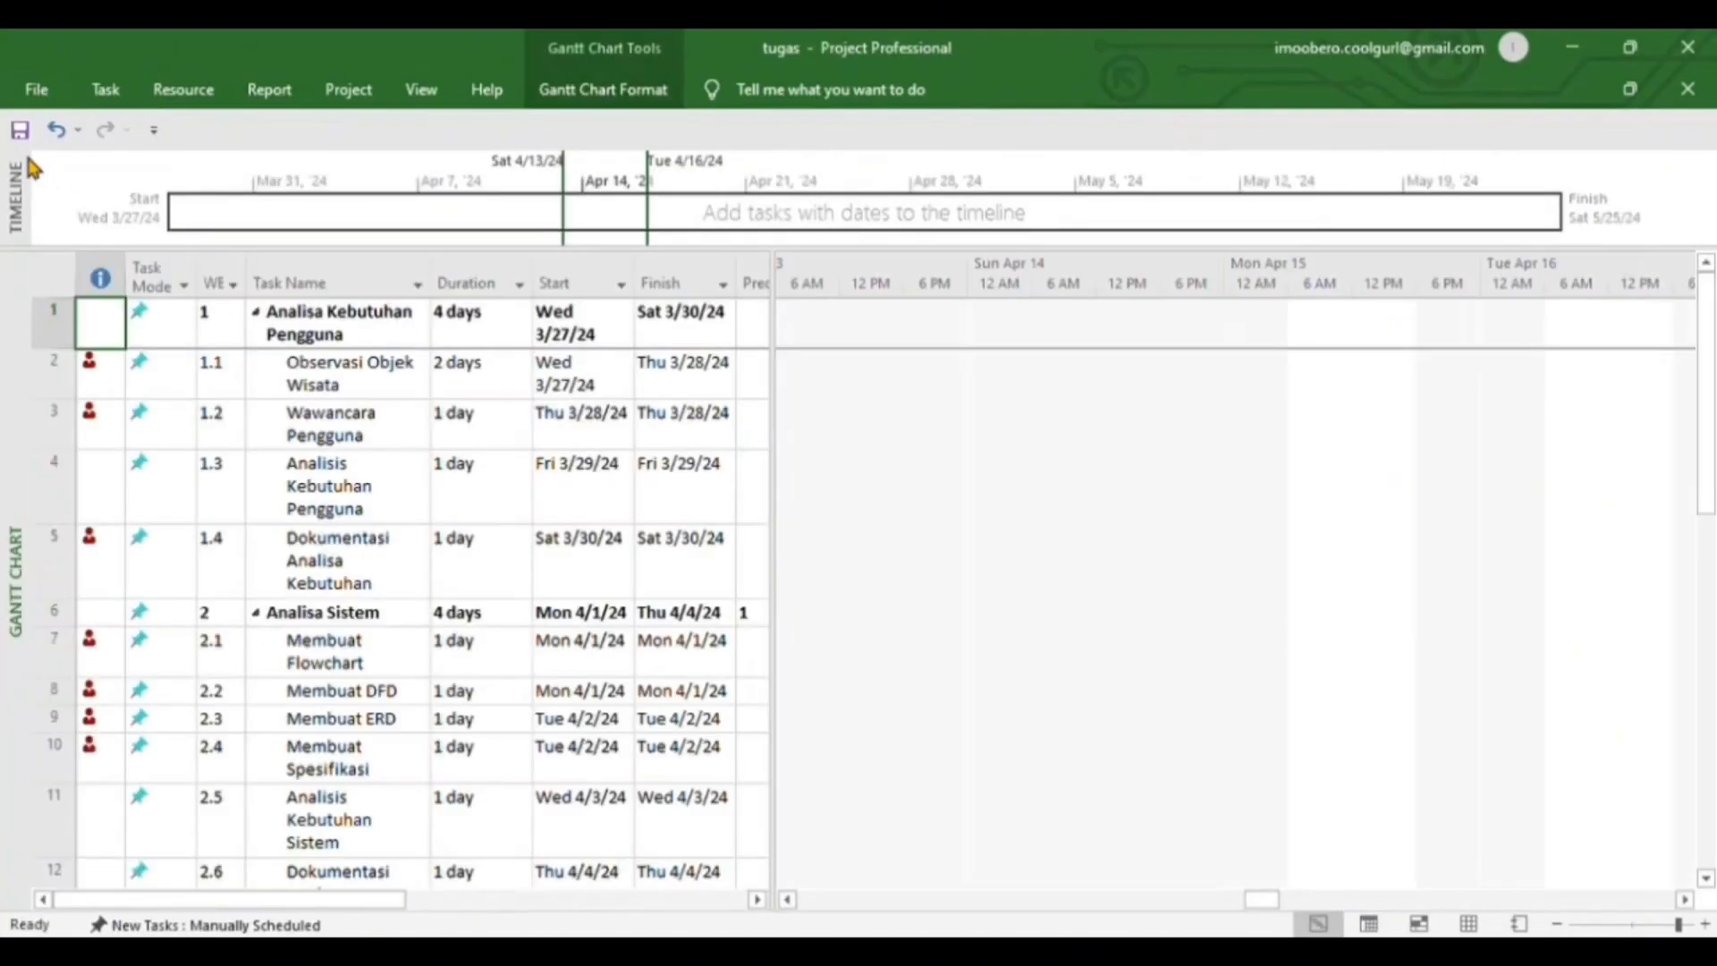
scroll(391, 563, right, 10)
click(571, 336)
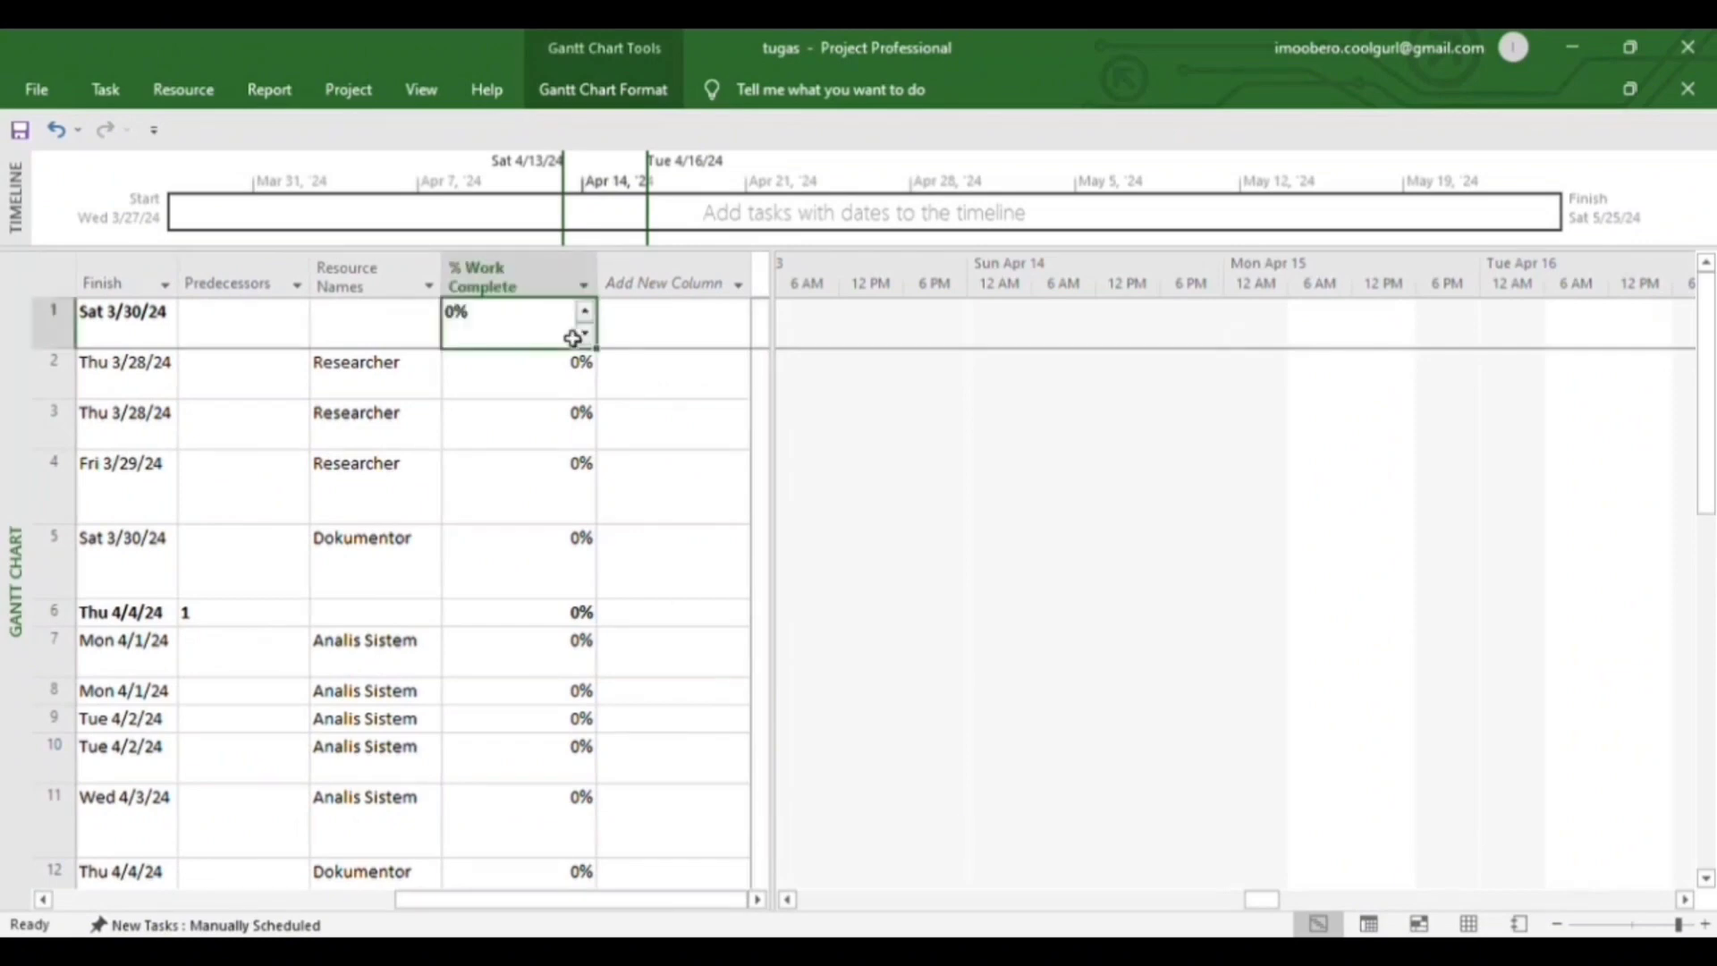
click(582, 374)
text(100)
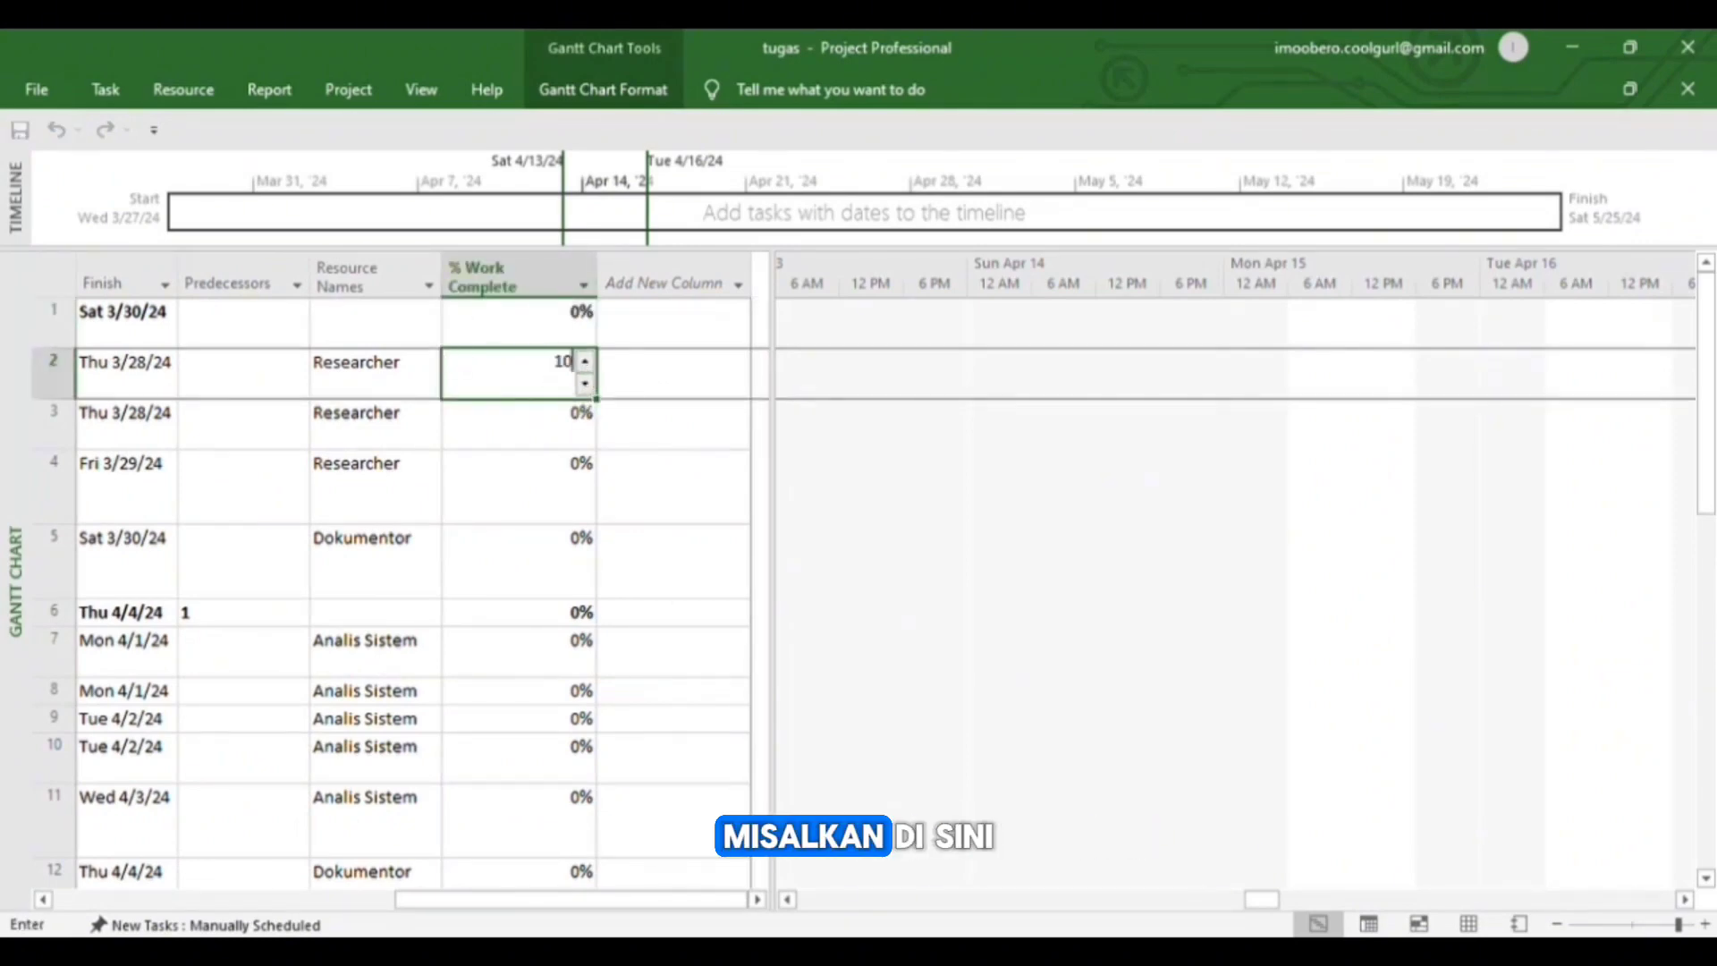
key(Return)
text(100)
key(Return)
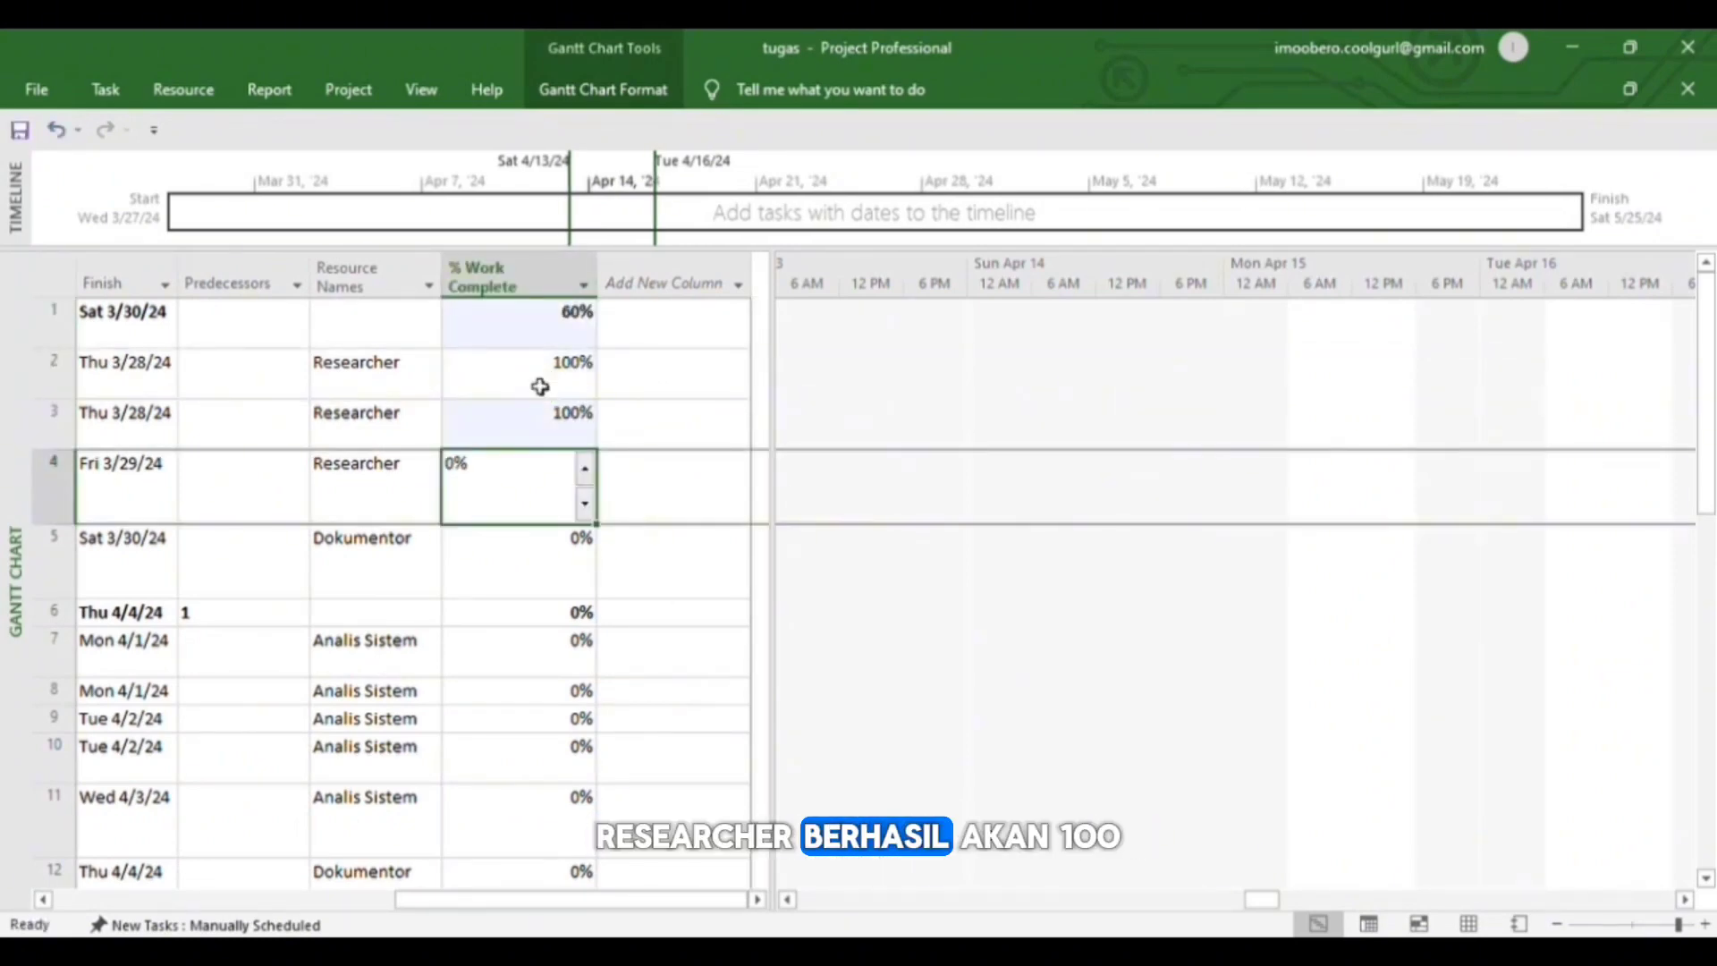
text(100)
key(Return)
text(80)
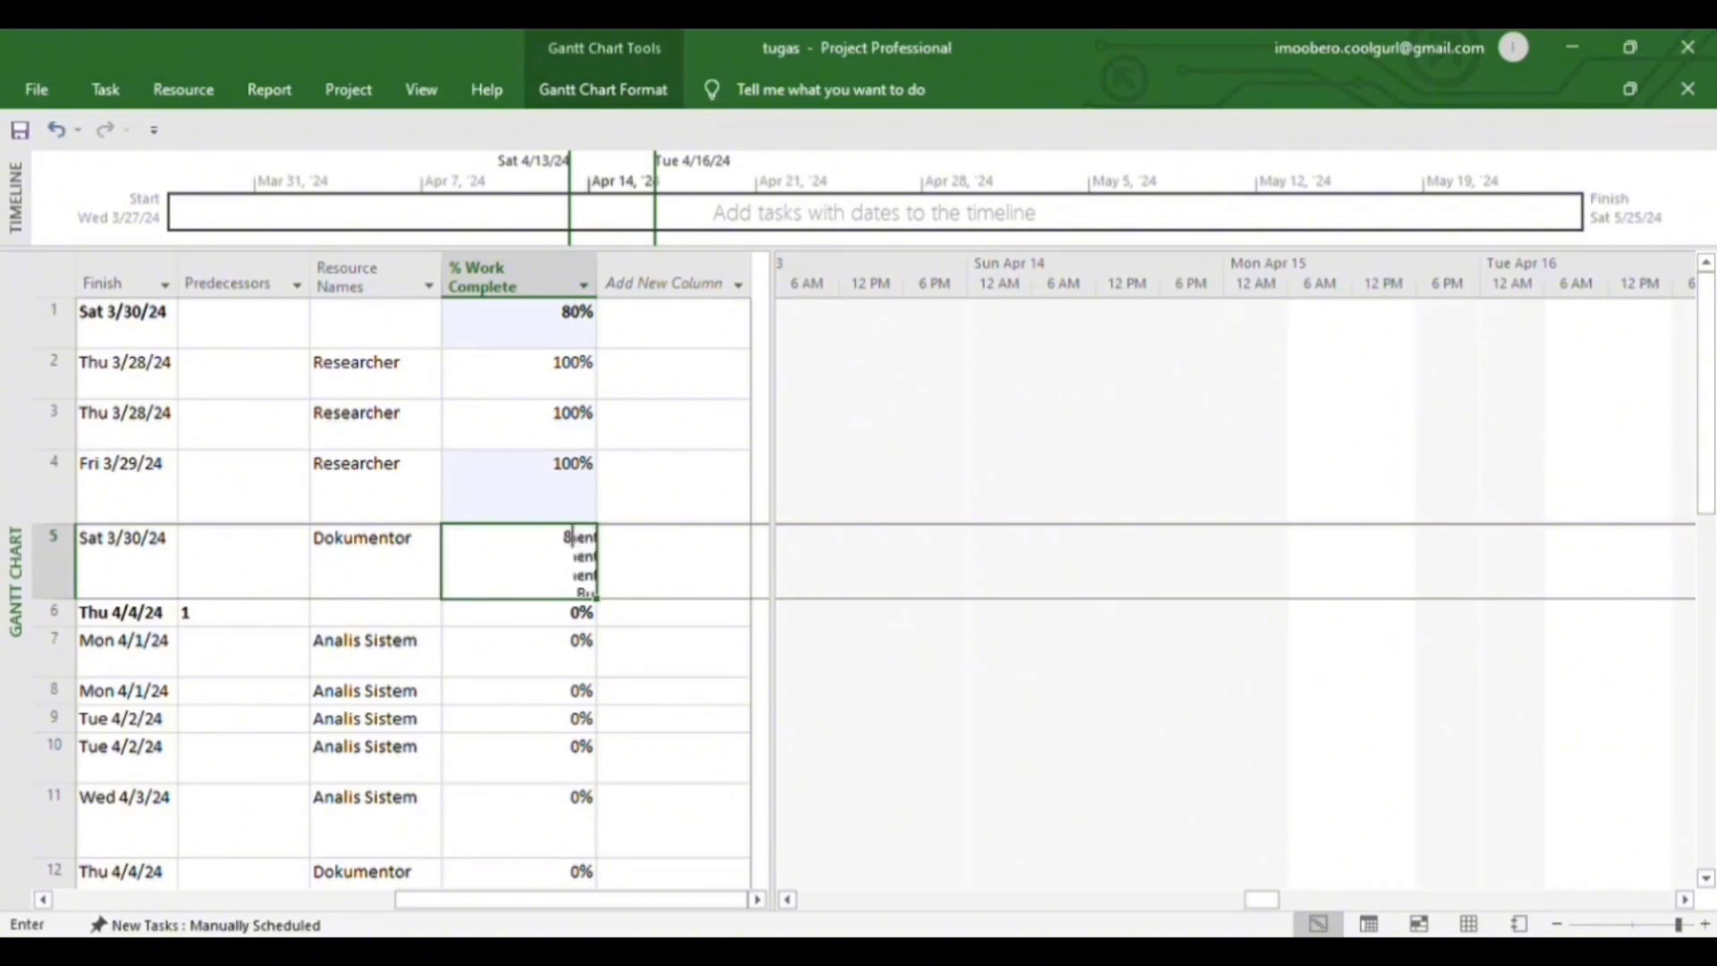
key(Return)
Step: Check the accumulated % Work Complete of the Analisa Kebutuhan Pengguna phase and the completion indicators of its subtasks
click(587, 340)
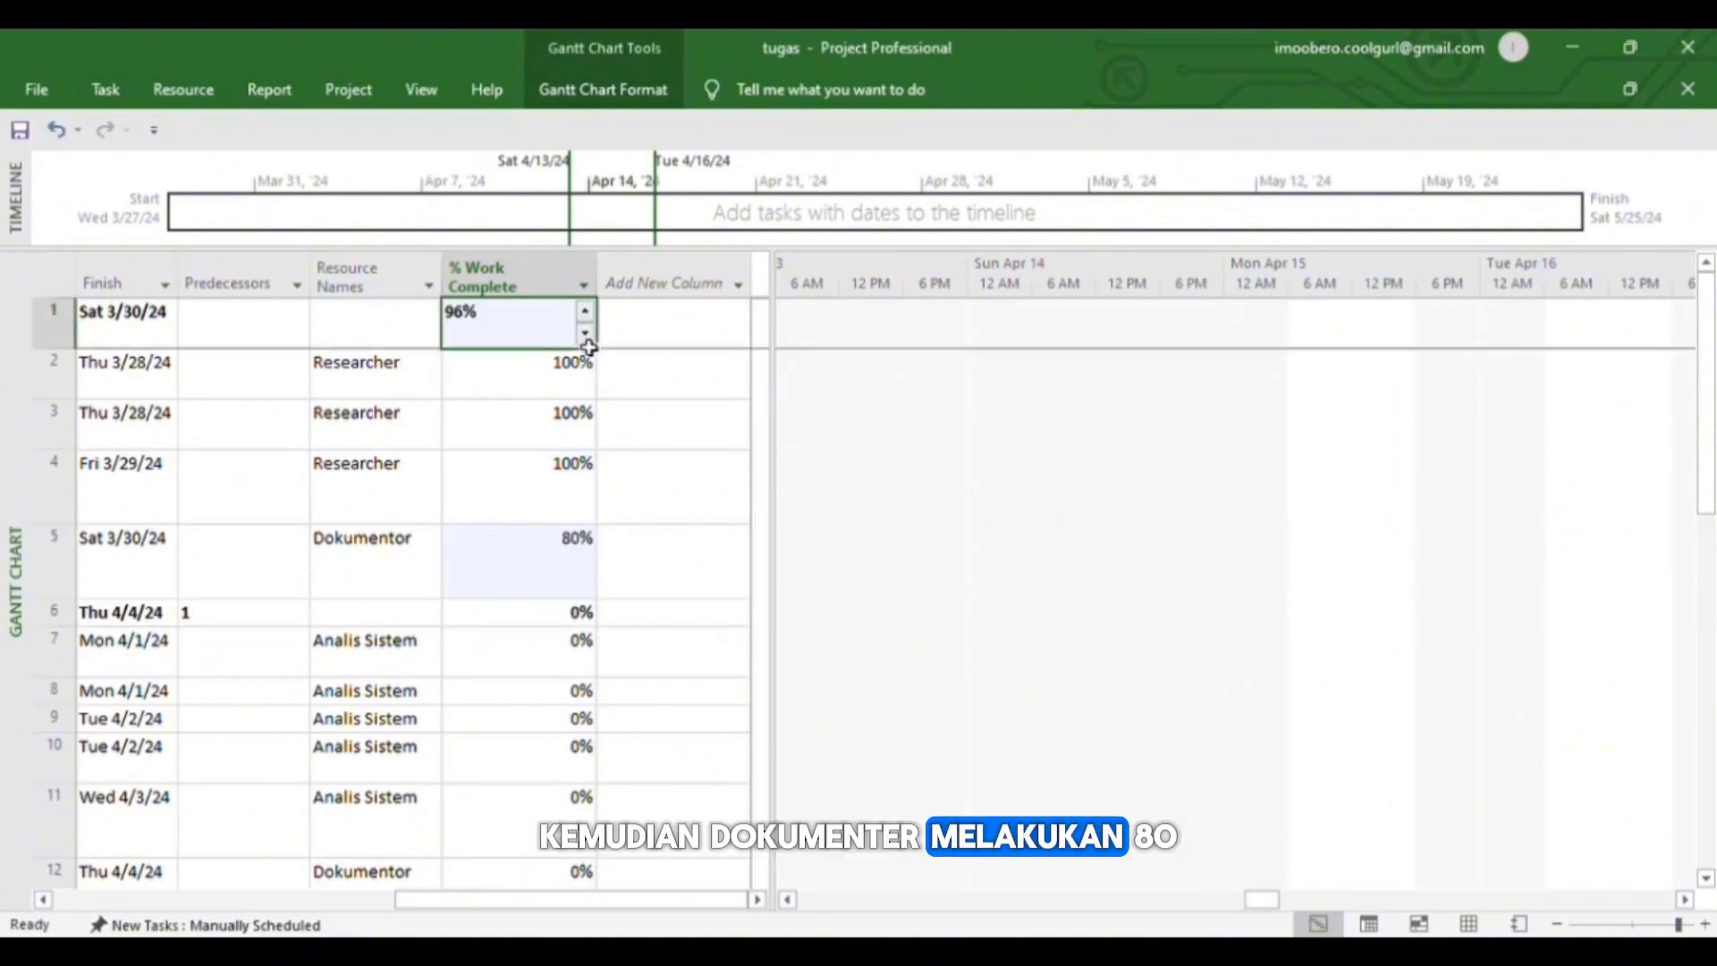
scroll(359, 357, left, 5)
scroll(358, 358, left, 3)
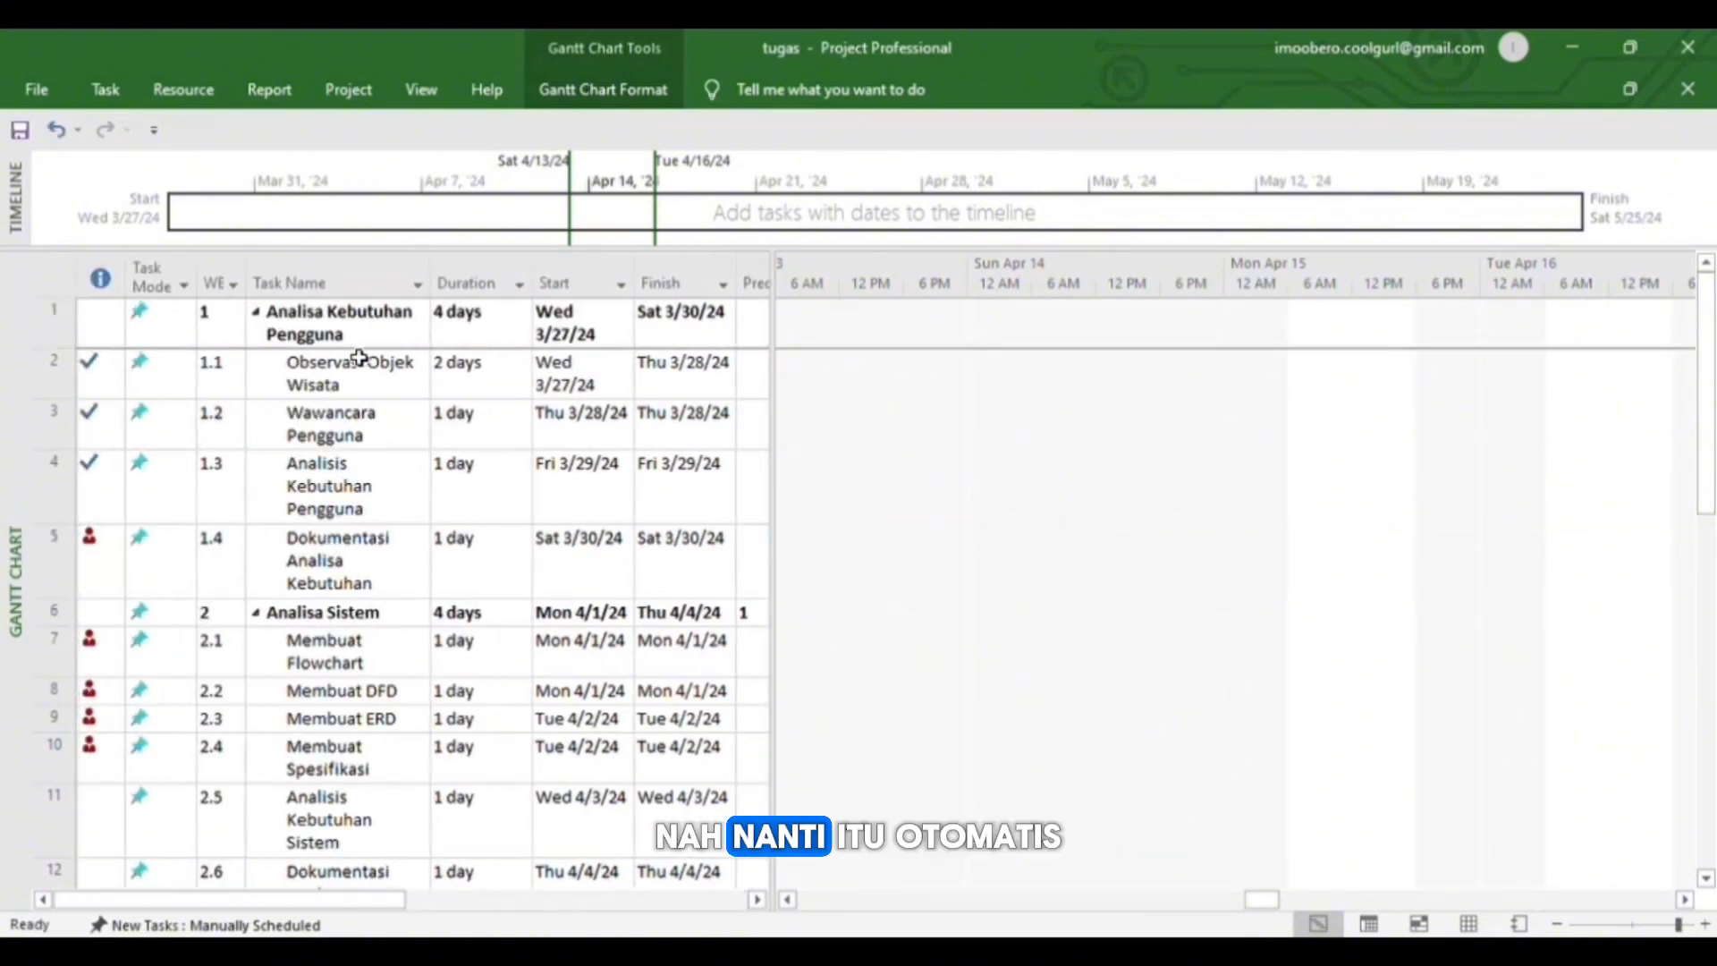
scroll(359, 358, right, 6)
scroll(359, 357, left, 3)
scroll(359, 357, right, 2)
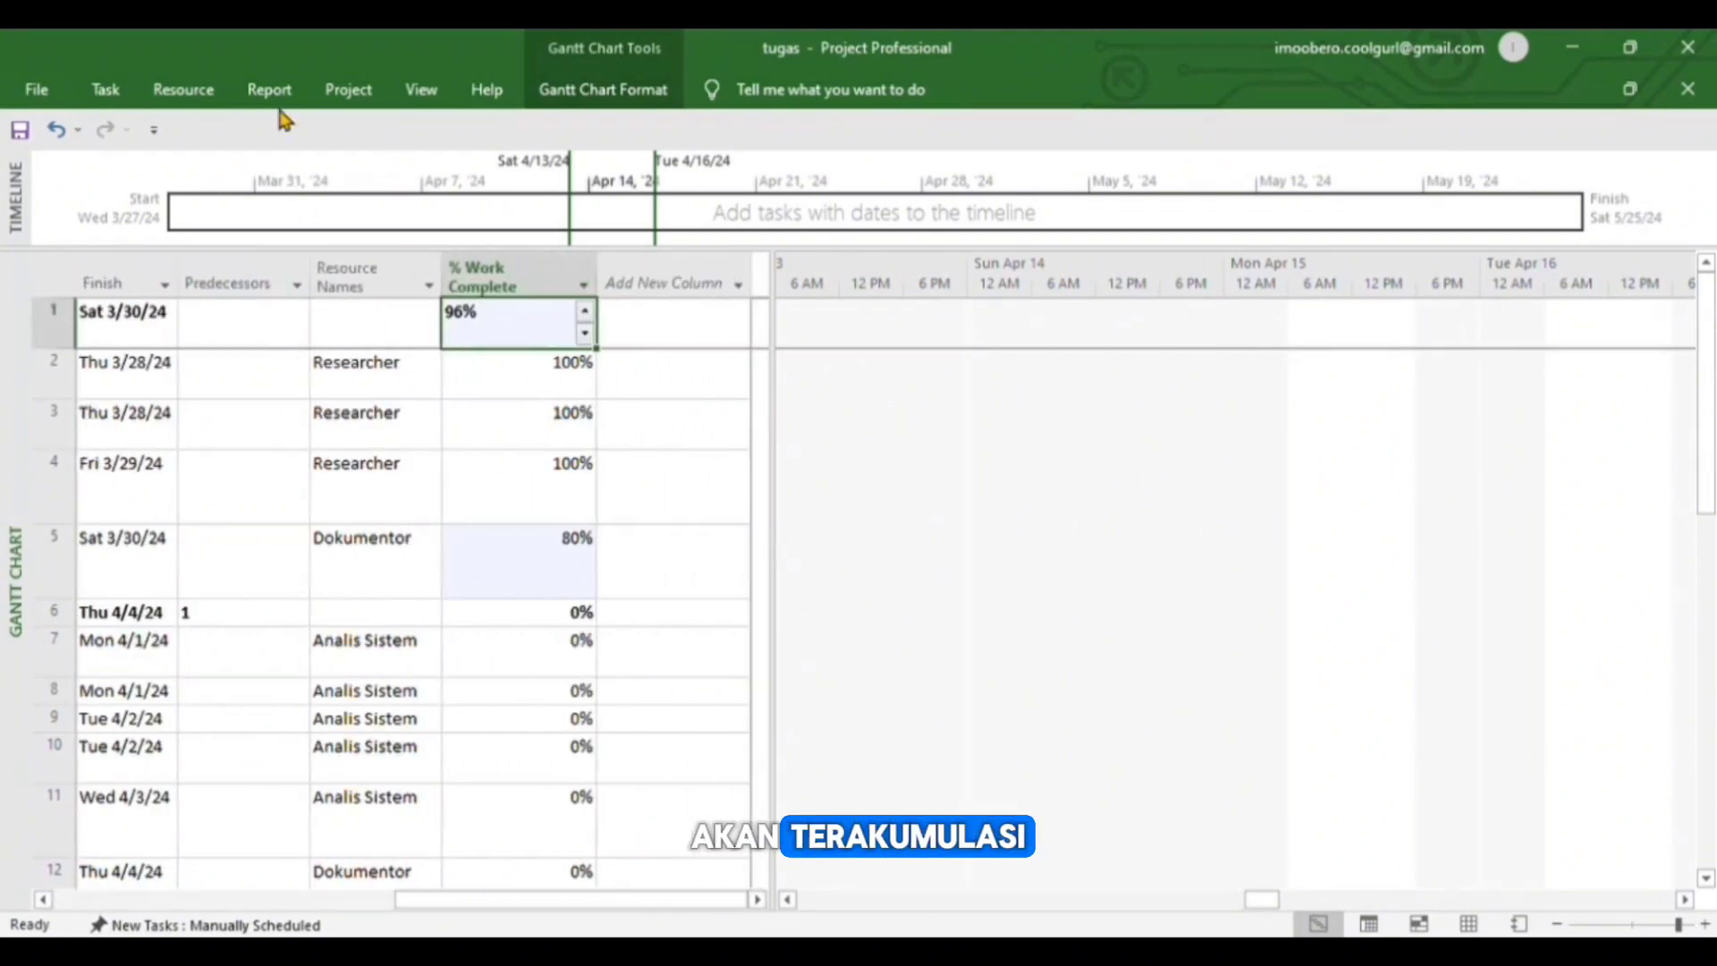